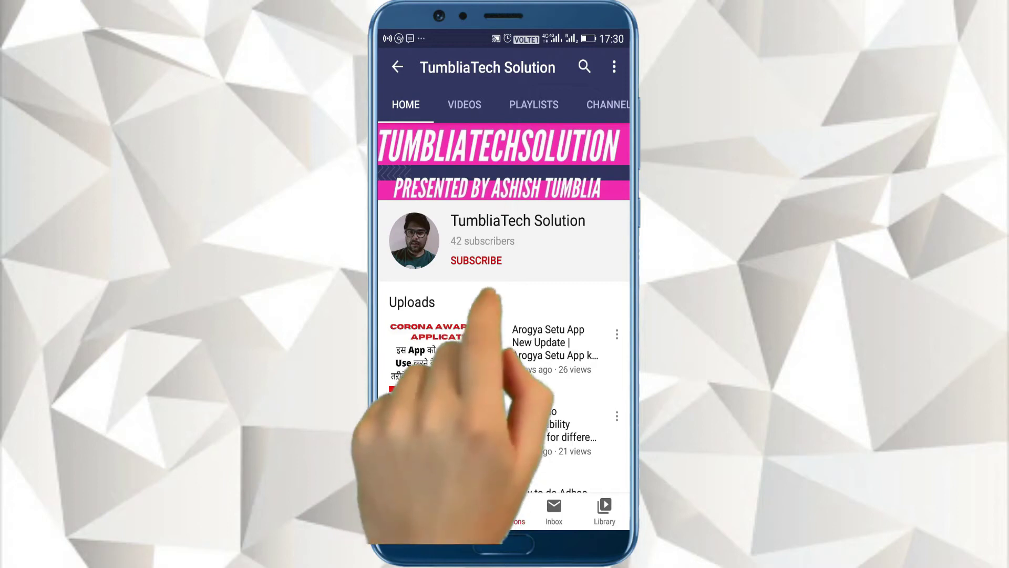
# Step: Subscribe to the YouTube channel and set its bell to all notifications
pyautogui.click(476, 260)
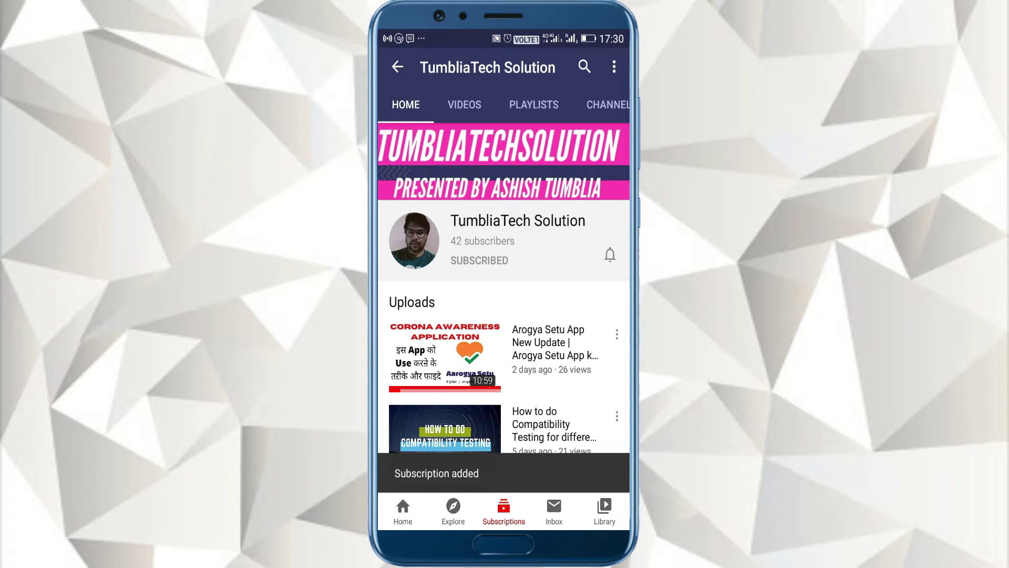
pyautogui.click(610, 254)
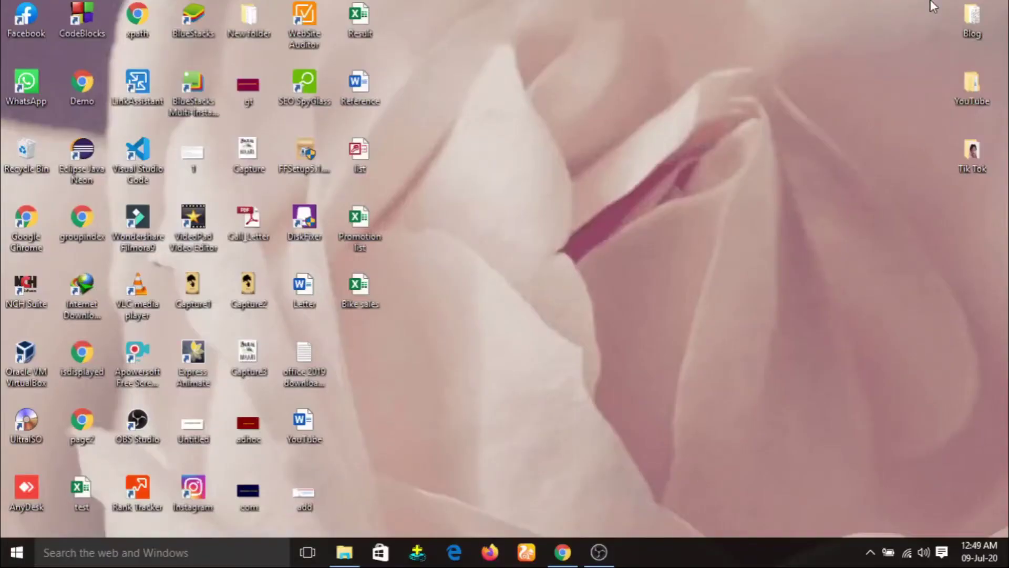
# Step: Launch Excel through a Windows search for 'ex' and create a blank workbook
pyautogui.click(107, 559)
pyautogui.write('e')
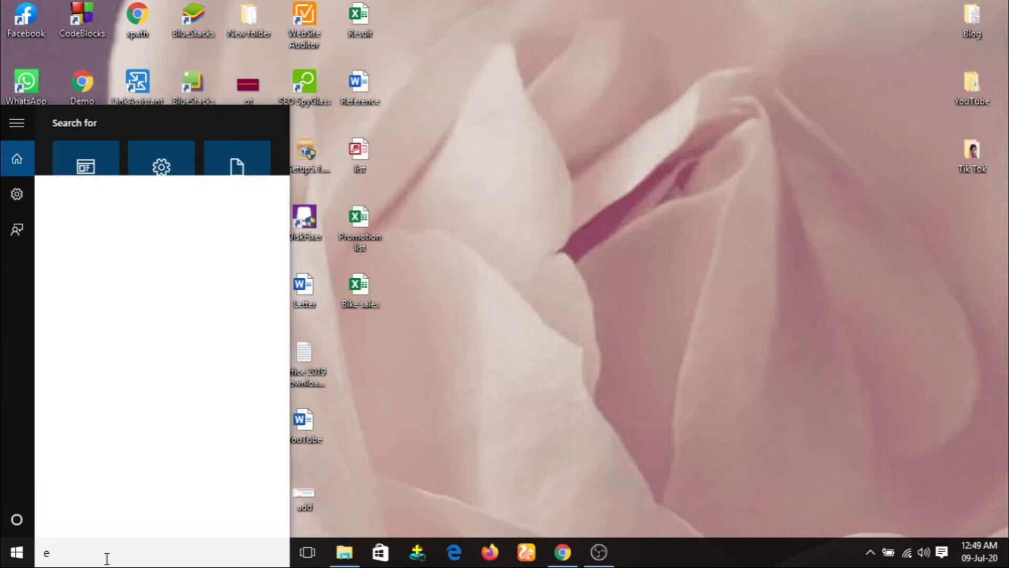
pyautogui.write('x')
pyautogui.press('Return')
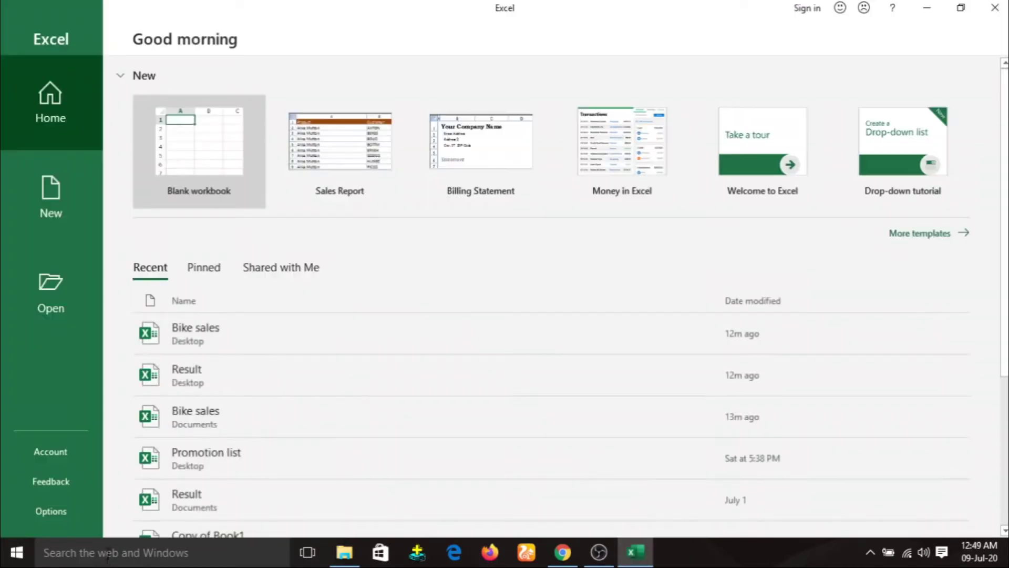
pyautogui.click(198, 158)
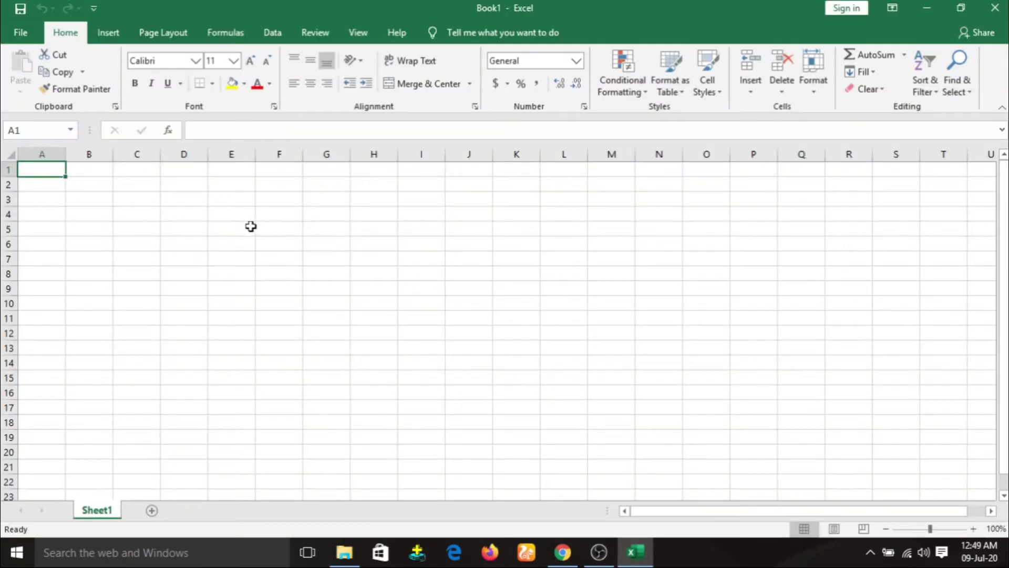
# Step: Try Insert > PivotTable, then switch to the File backstage view
pyautogui.click(105, 35)
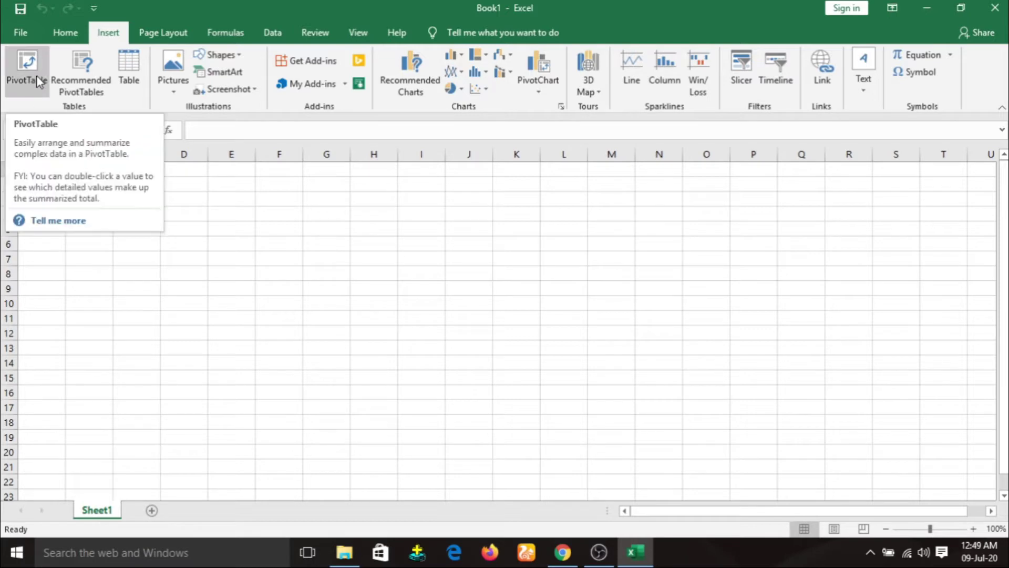
pyautogui.click(21, 67)
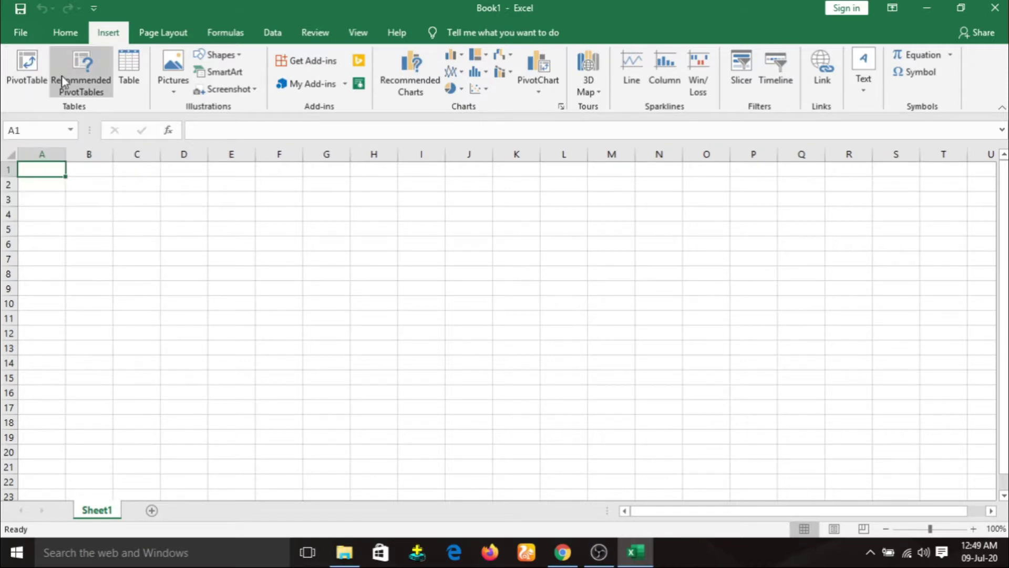
pyautogui.click(19, 34)
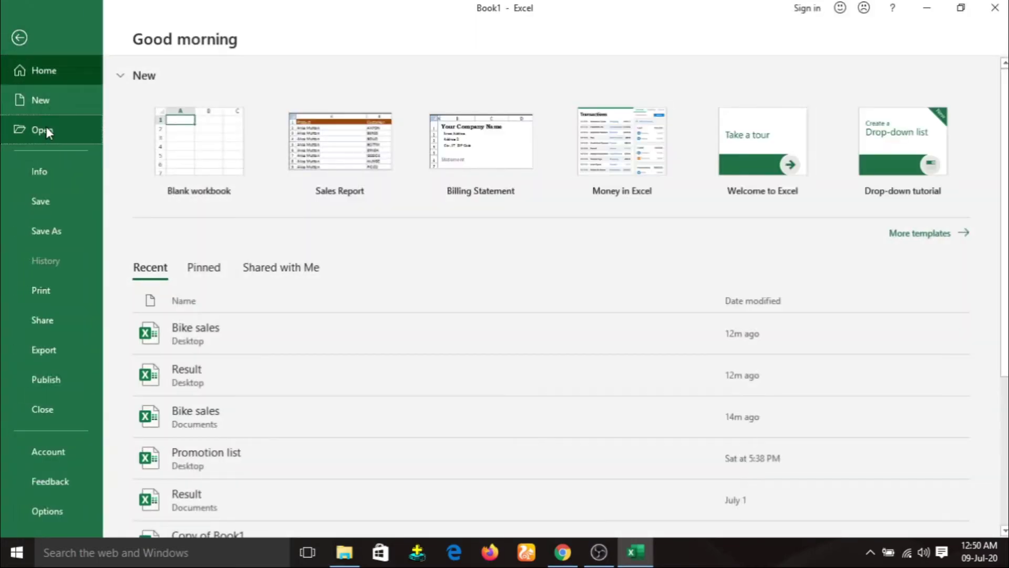
# Step: Open the recent Bike sales workbook from the Desktop and scroll through its sales table
pyautogui.click(46, 131)
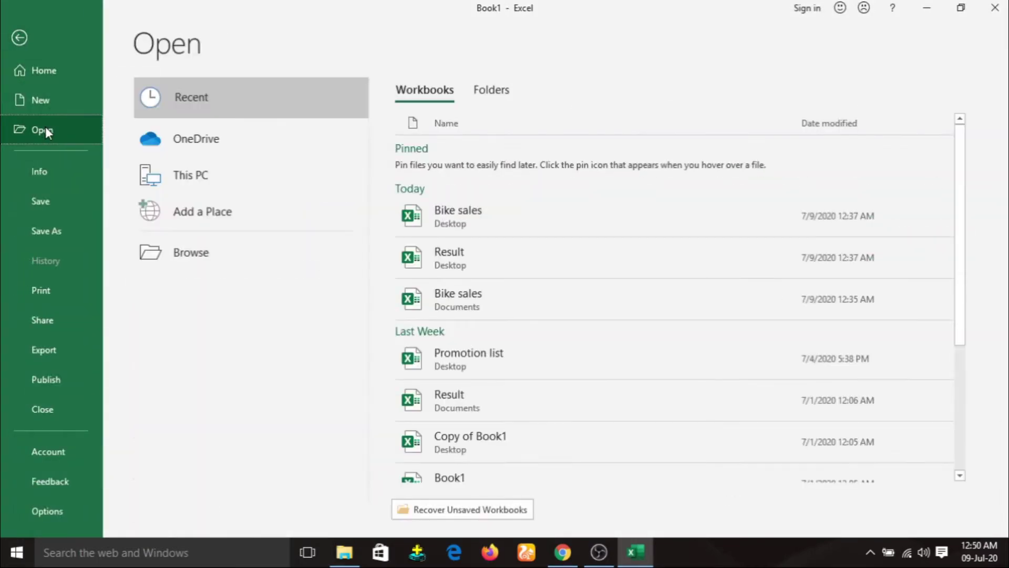
pyautogui.click(502, 215)
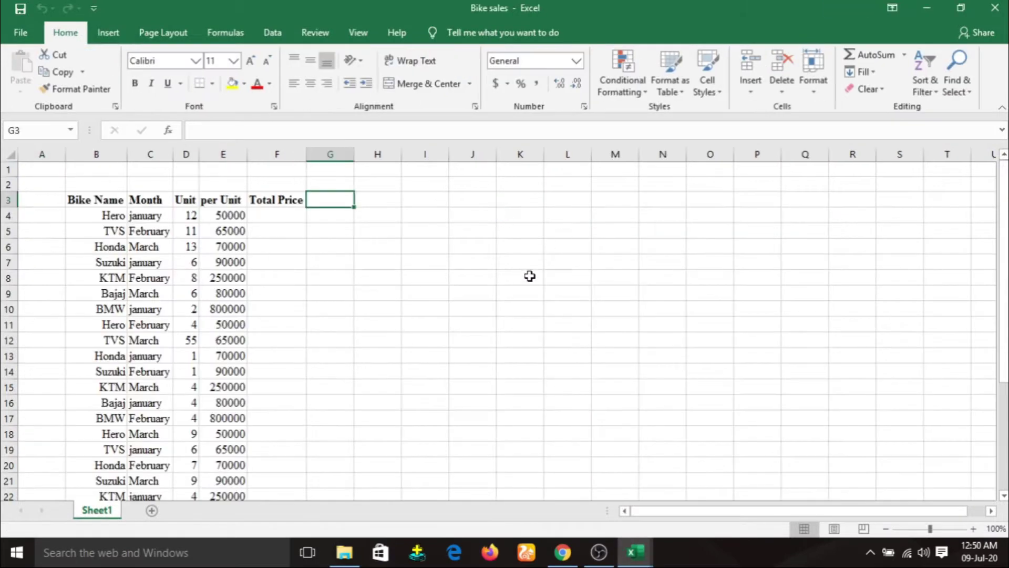
pyautogui.scroll(-1, 112, 243)
pyautogui.scroll(-3, 120, 187)
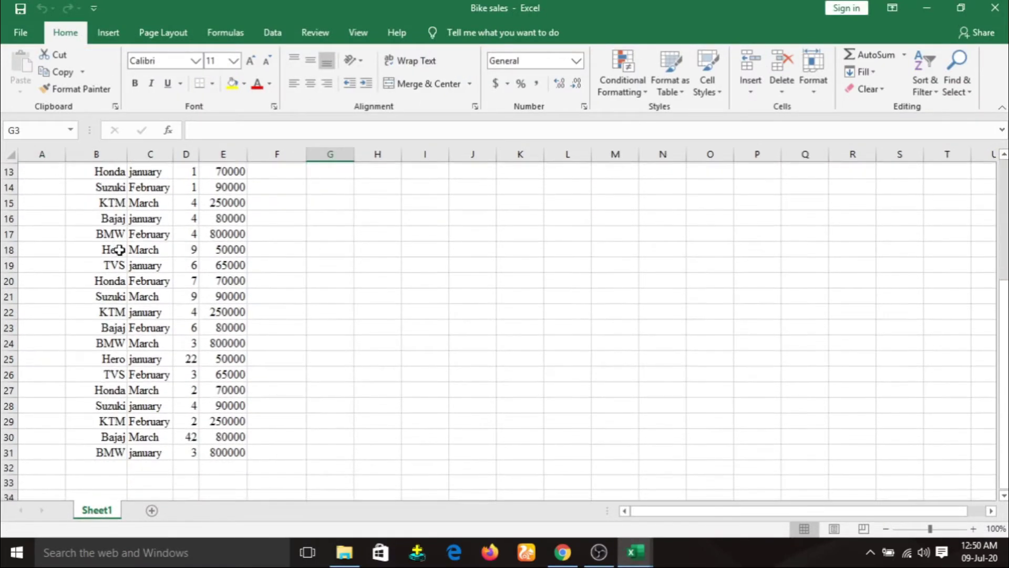
pyautogui.scroll(-3, 119, 249)
pyautogui.scroll(3, 160, 277)
pyautogui.scroll(4, 161, 277)
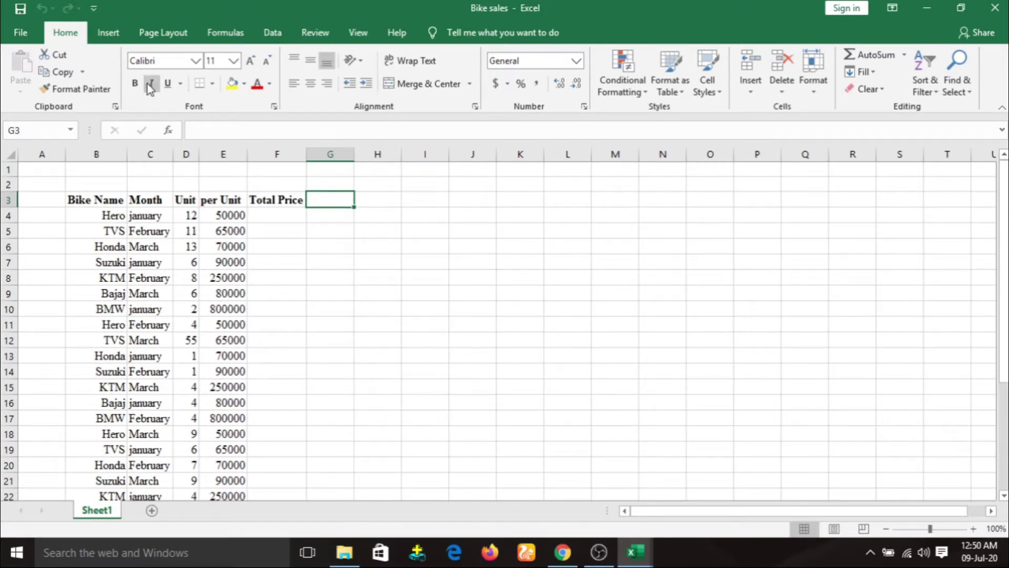
pyautogui.click(108, 32)
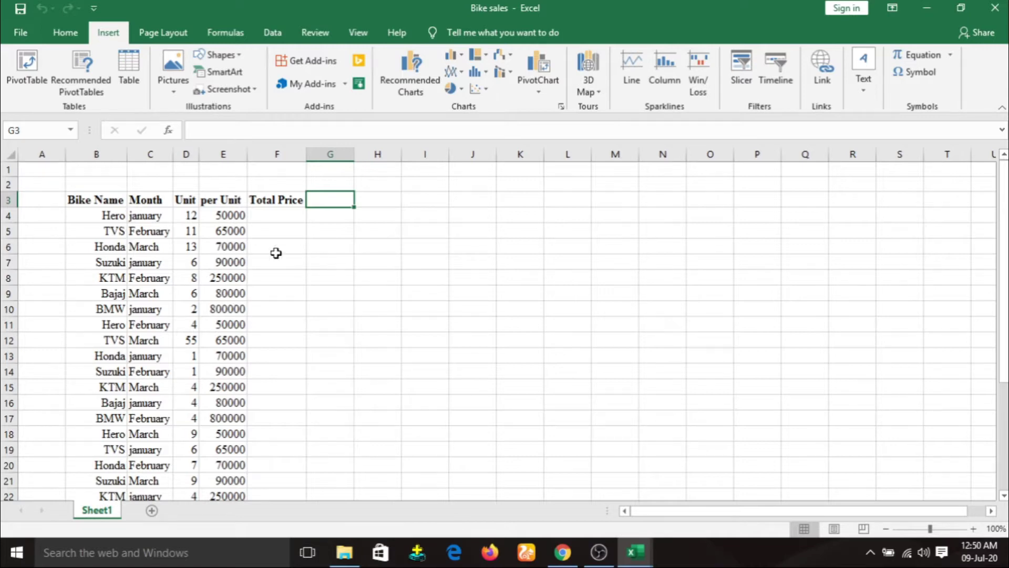
# Step: Enter =SUM(D4*E4) in F4 to get the first Total Price, 600000
pyautogui.click(267, 215)
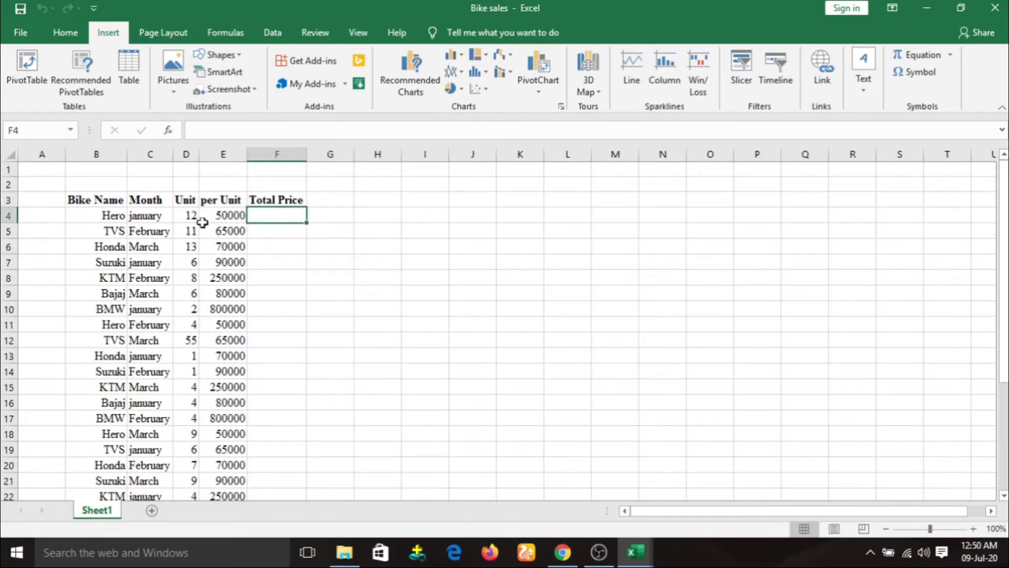
pyautogui.click(186, 219)
pyautogui.click(220, 215)
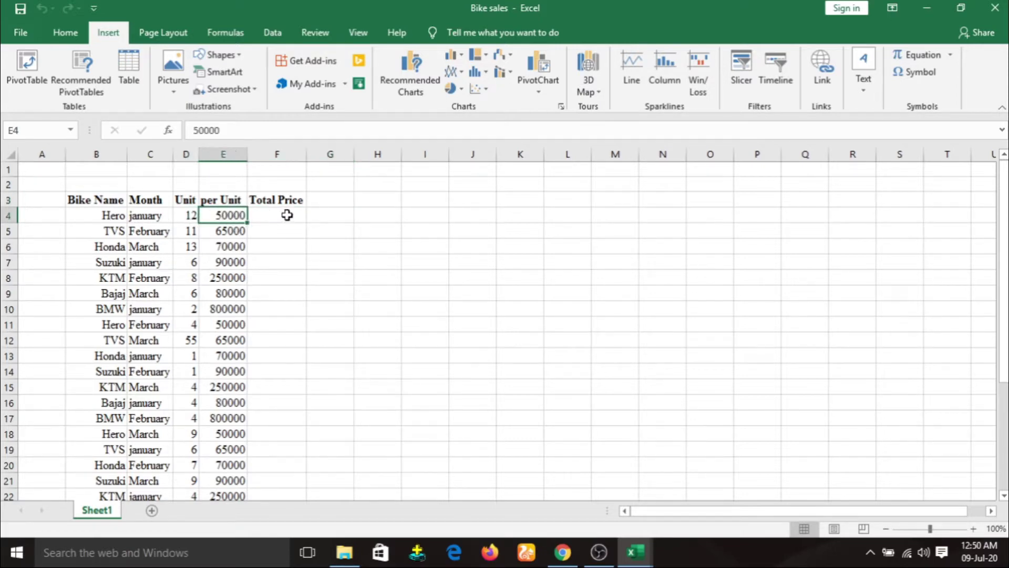
pyautogui.click(284, 216)
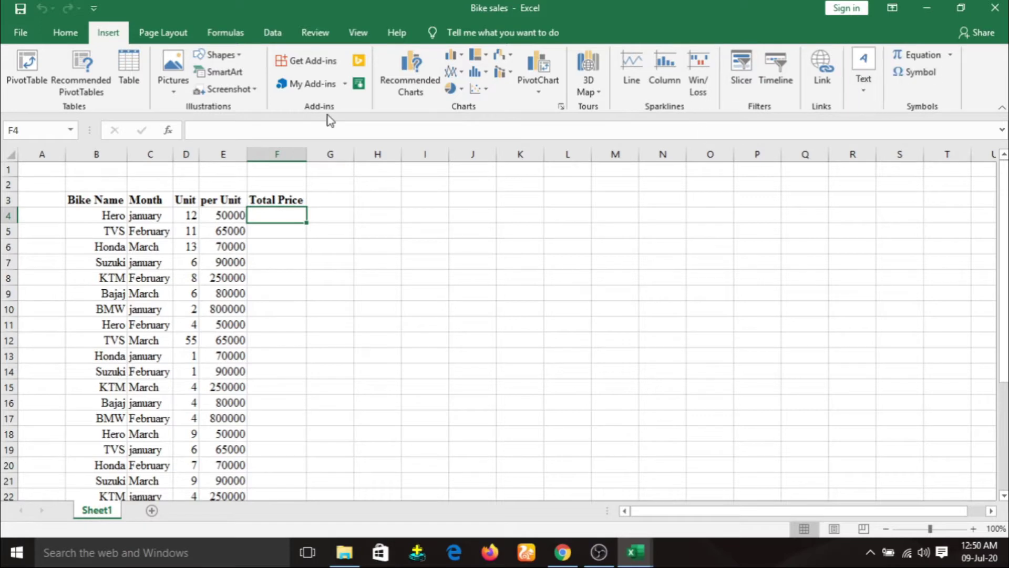
pyautogui.click(66, 33)
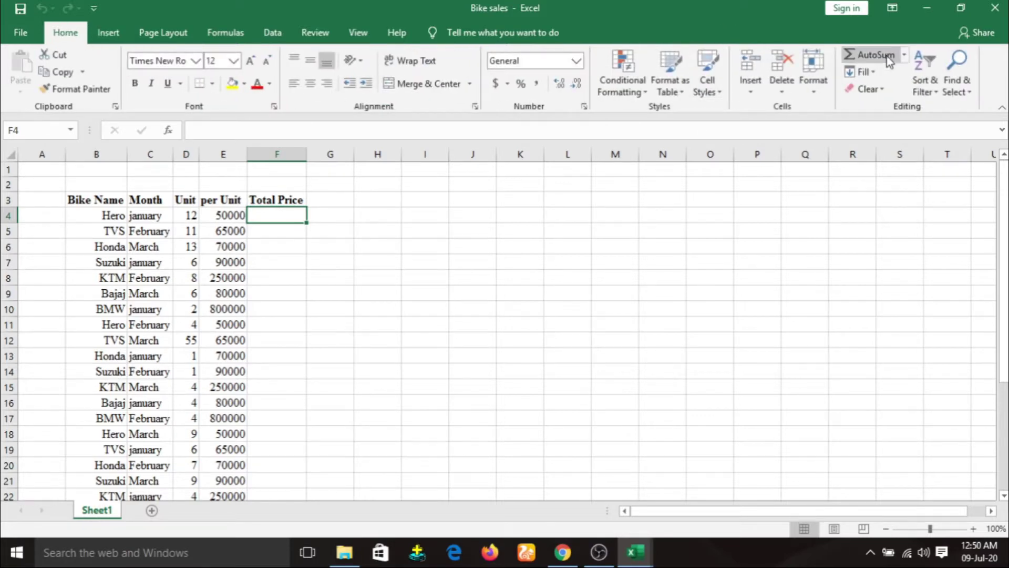
pyautogui.click(872, 54)
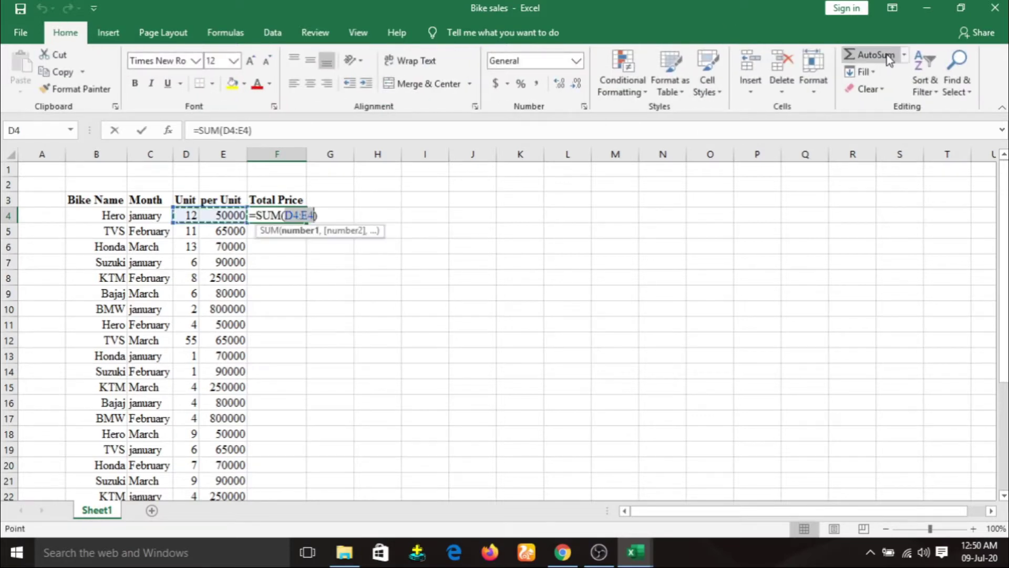
pyautogui.click(302, 216)
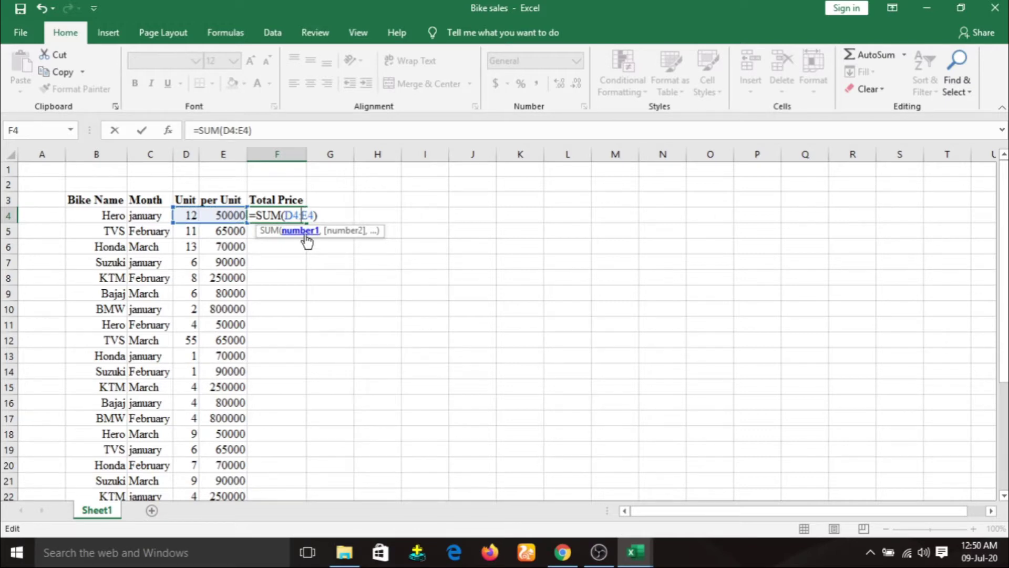
pyautogui.press('BackSpace')
pyautogui.write('*')
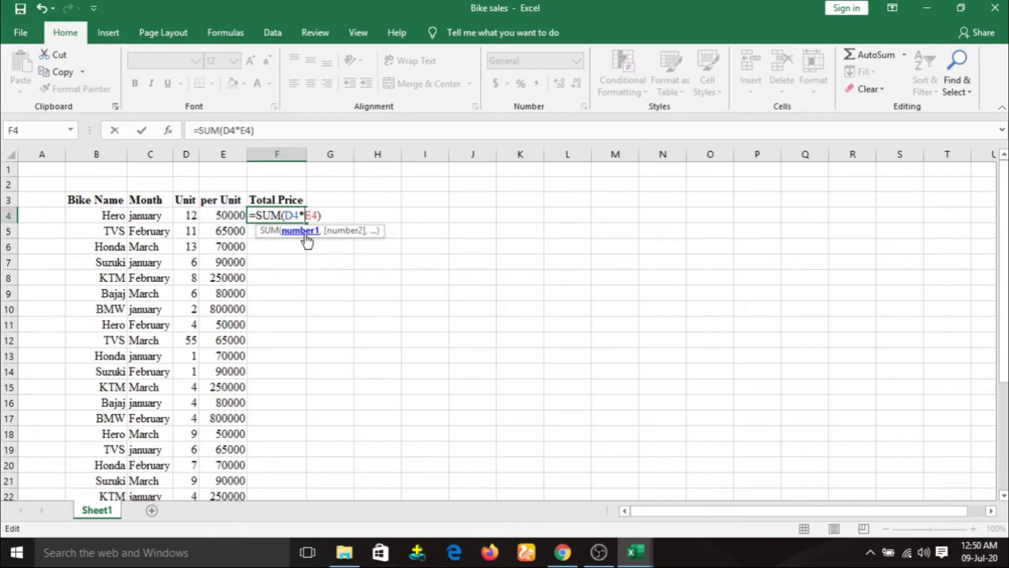
pyautogui.press('Return')
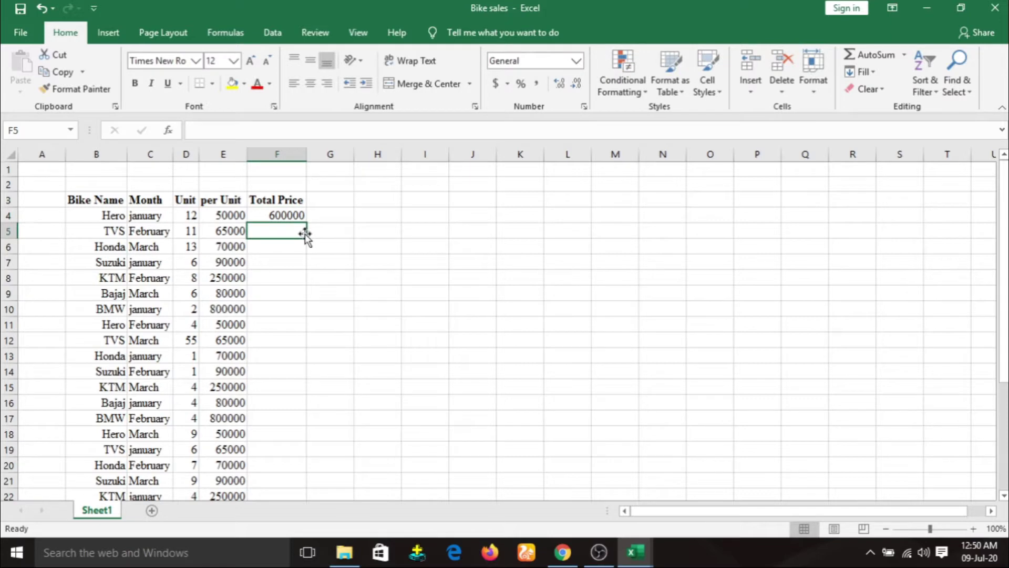
# Step: Fill the F4 formula down to F31 and review the column
pyautogui.click(277, 216)
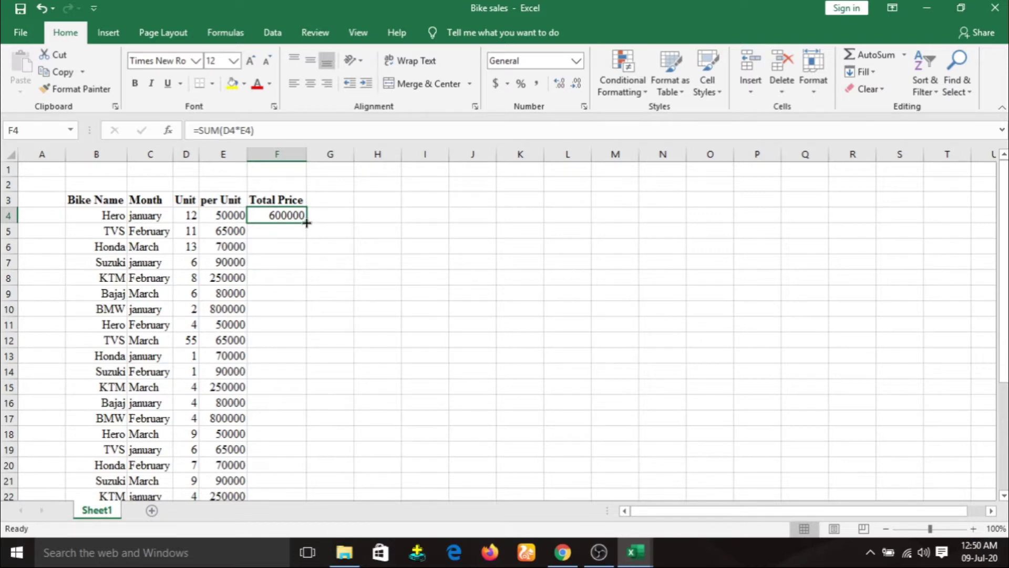
pyautogui.moveTo(307, 222)
pyautogui.mouseDown()
pyautogui.moveTo(288, 489)
pyautogui.moveTo(289, 477)
pyautogui.mouseUp()
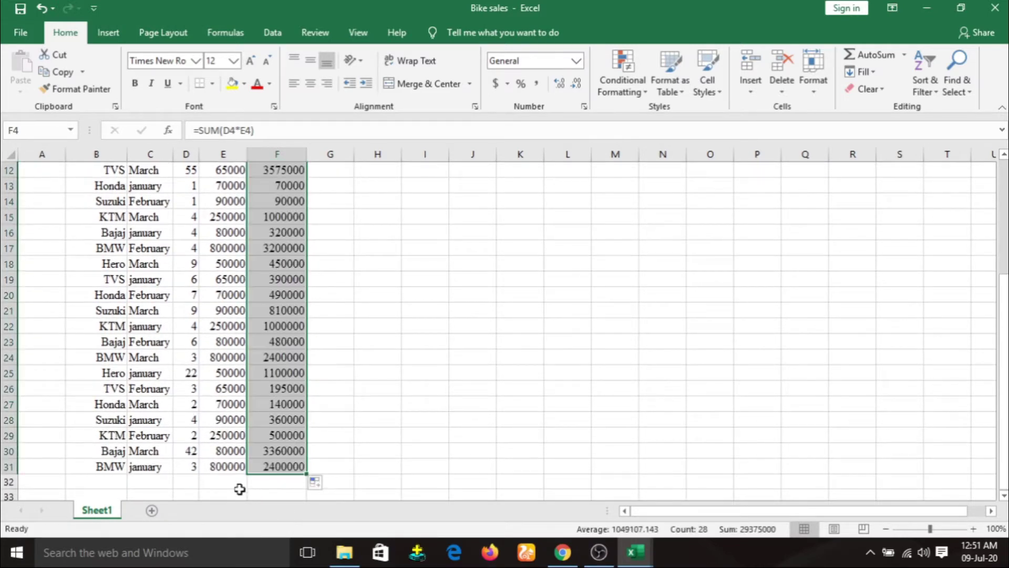
pyautogui.scroll(1, 226, 324)
pyautogui.scroll(2, 258, 263)
pyautogui.scroll(2, 175, 234)
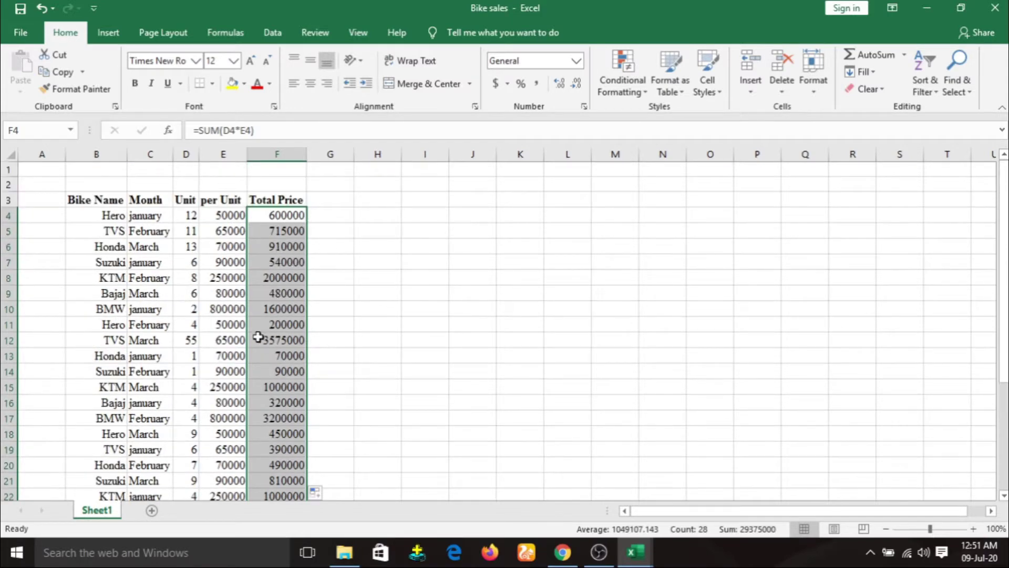
pyautogui.scroll(-3, 289, 217)
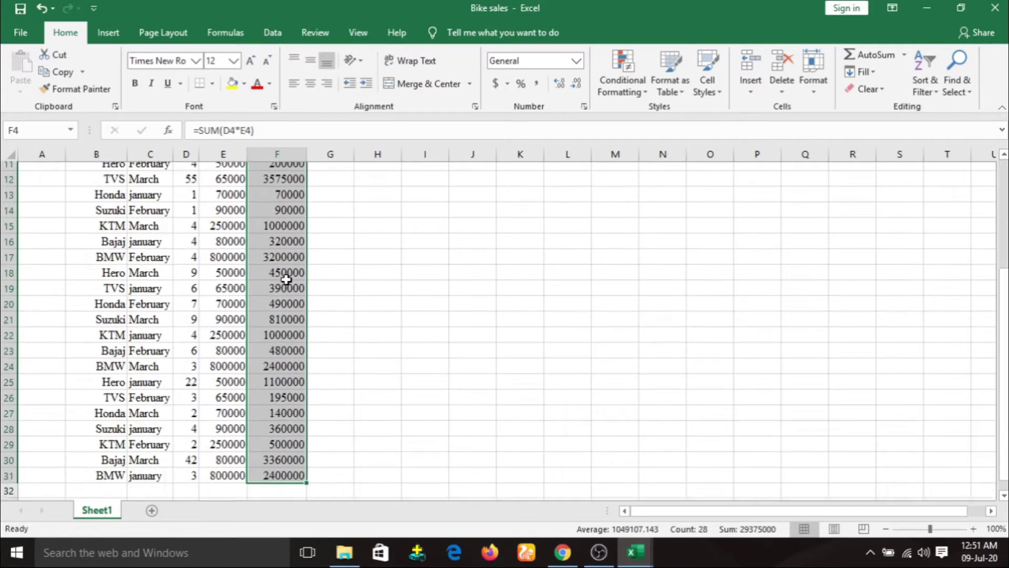
pyautogui.scroll(-4, 289, 217)
pyautogui.scroll(4, 286, 252)
pyautogui.scroll(3, 284, 282)
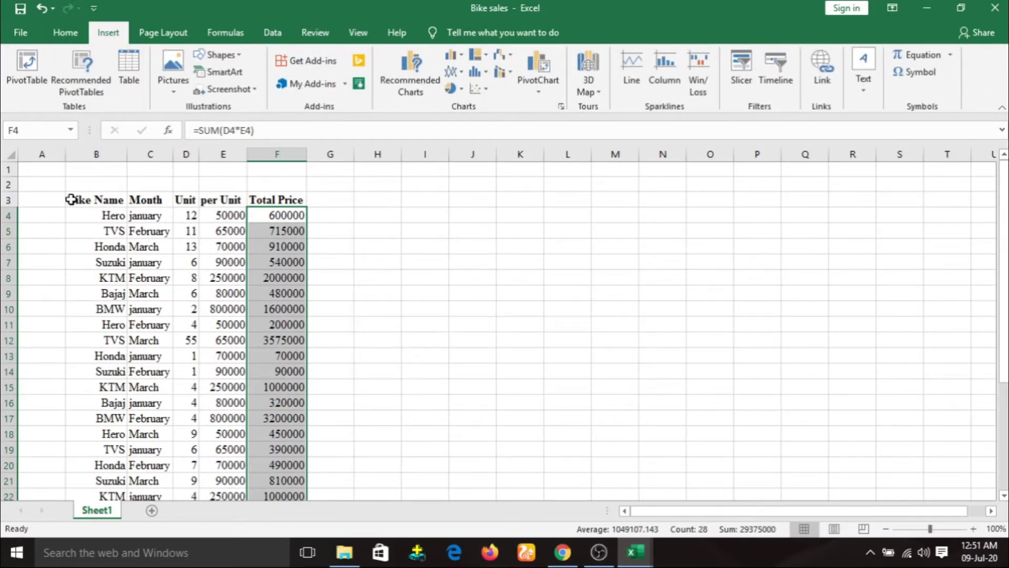
# Step: Select the sales table from B3 and attempt a PivotTable, dismissing the two-rows error
pyautogui.moveTo(72, 200); pyautogui.dragTo(280, 492)
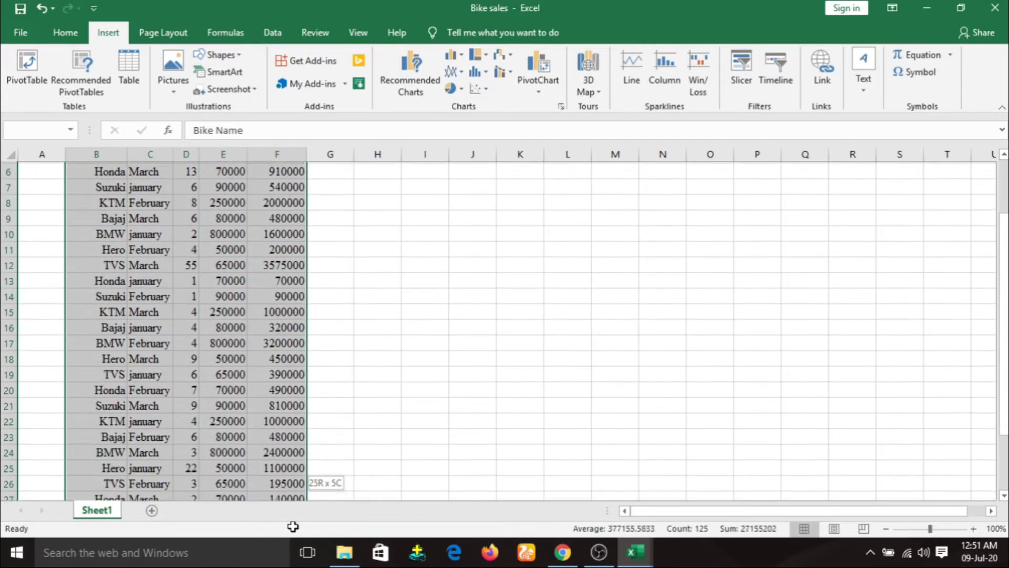
pyautogui.moveTo(280, 493); pyautogui.dragTo(283, 431)
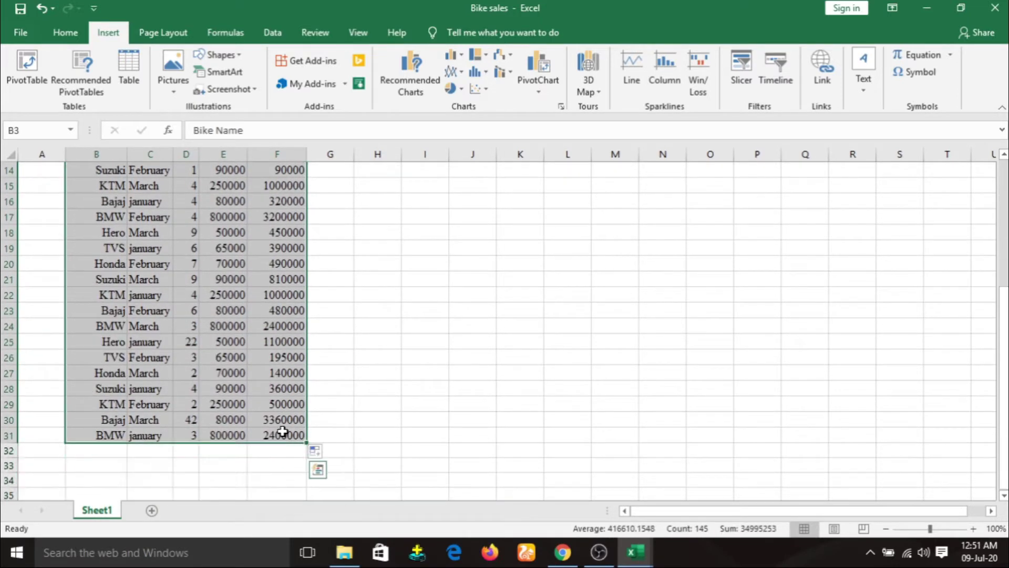
pyautogui.click(26, 66)
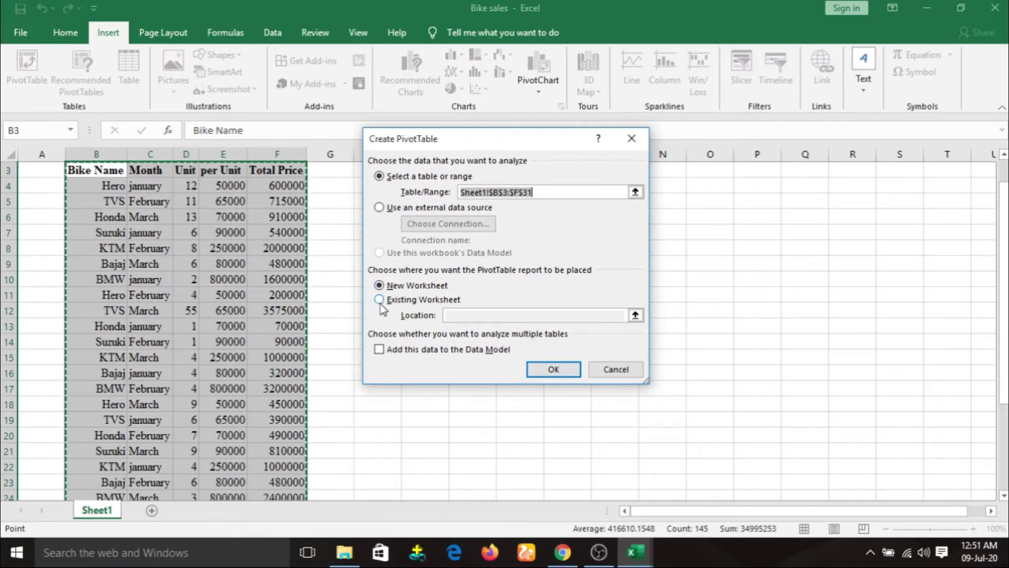
pyautogui.click(472, 434)
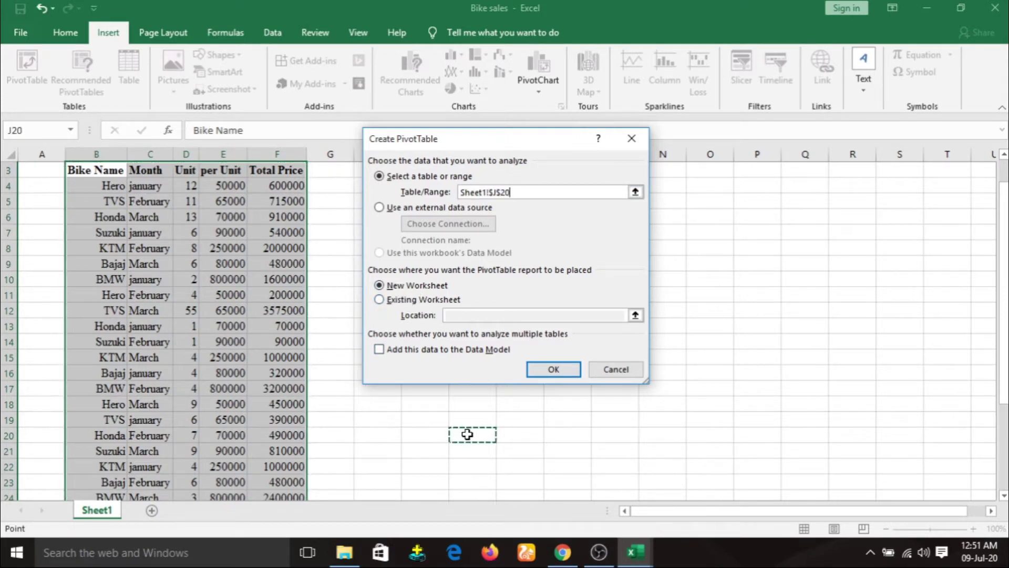
pyautogui.click(380, 299)
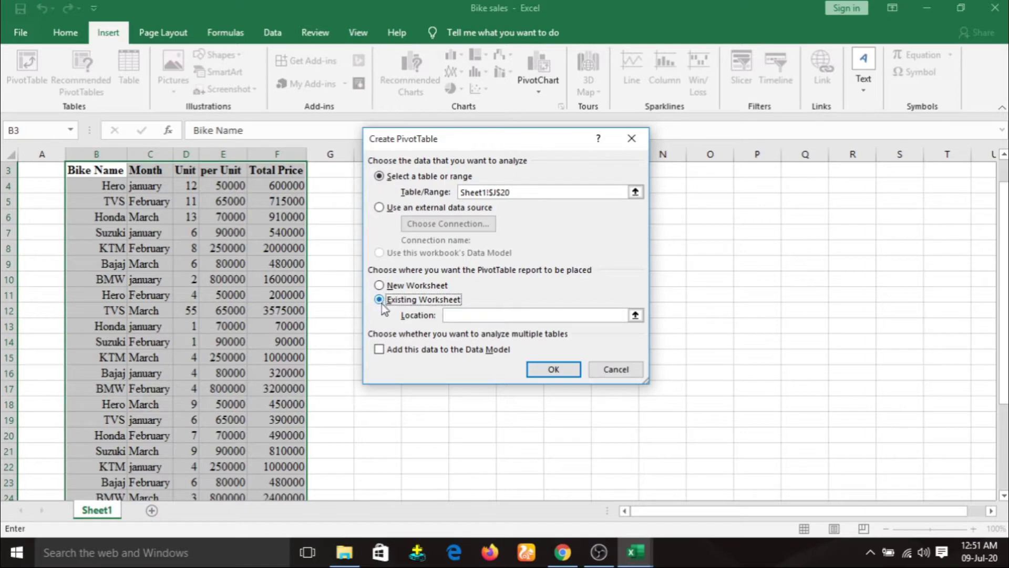
pyautogui.click(435, 431)
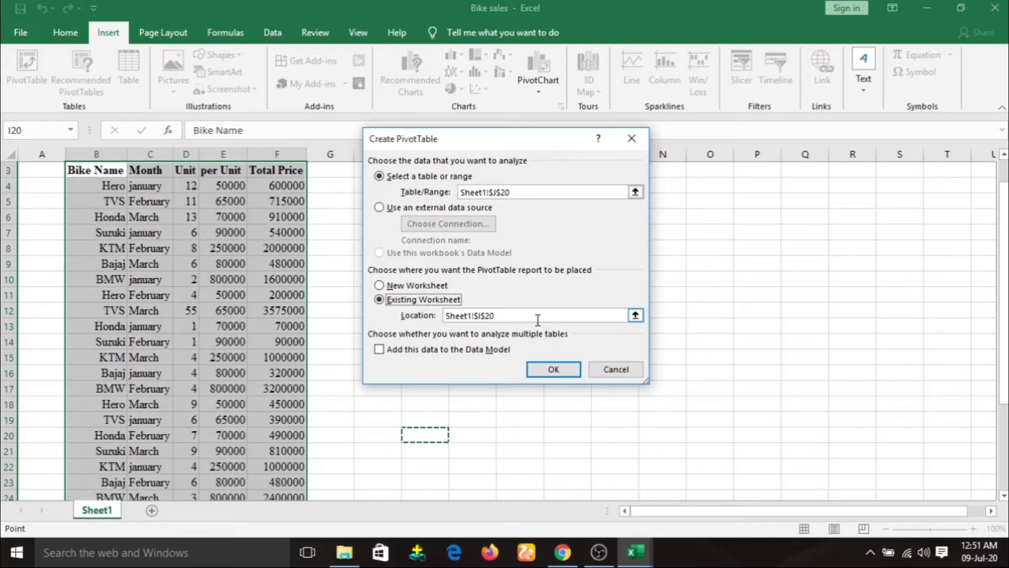
pyautogui.click(378, 285)
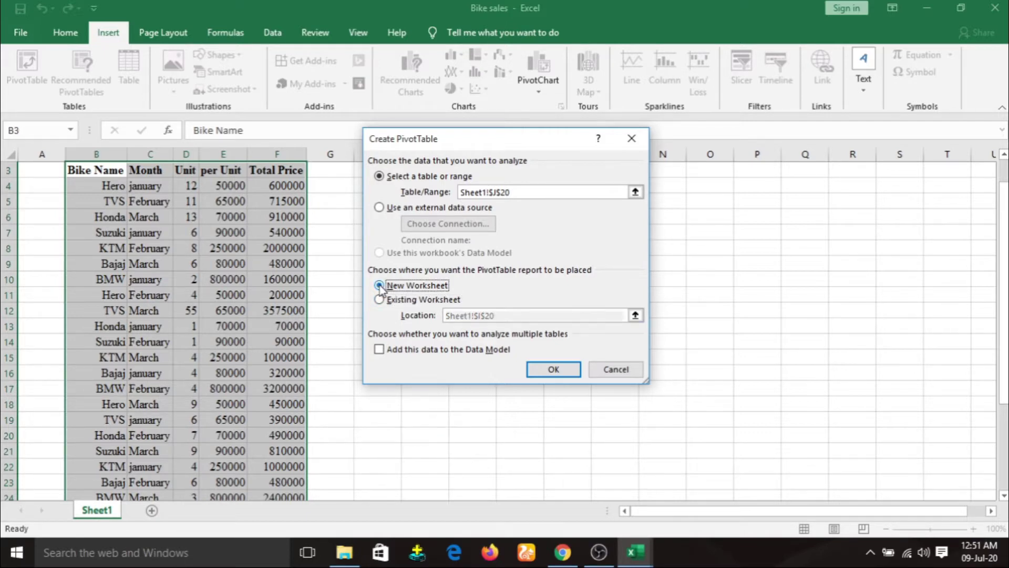
pyautogui.click(551, 370)
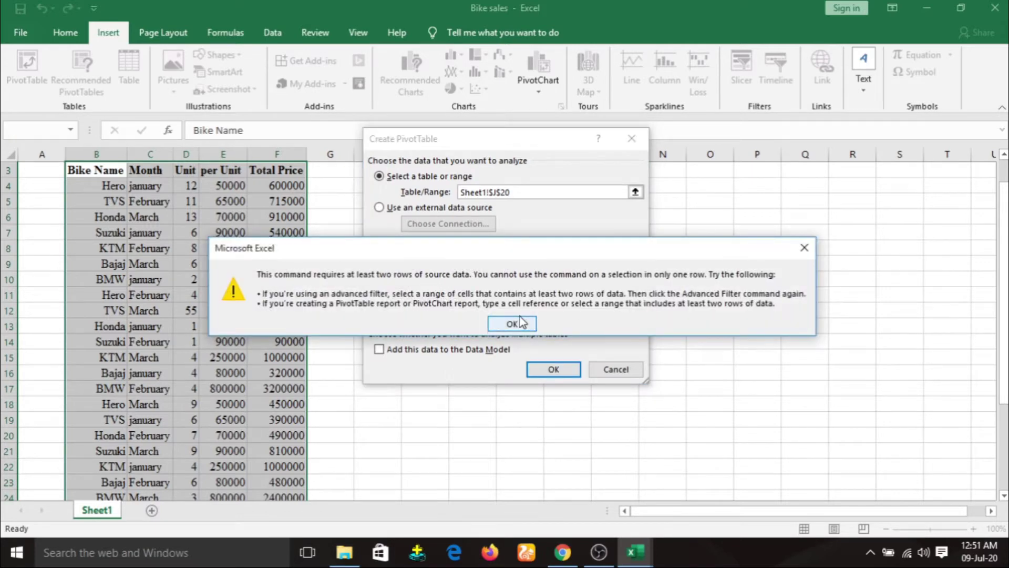
pyautogui.click(512, 325)
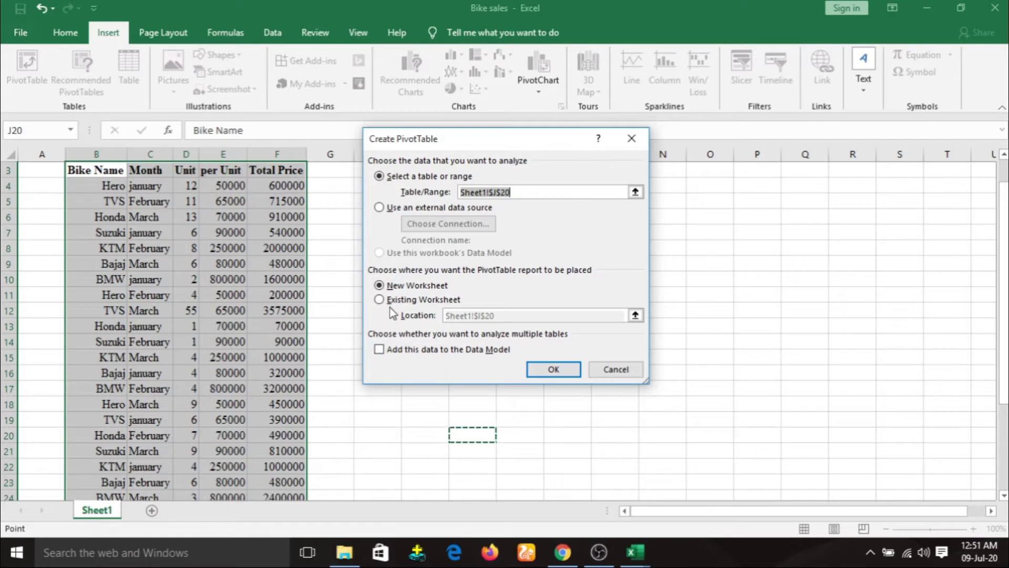
# Step: Cancel, then create the PivotTable from Sheet1!$B$3:$F$31 on a new worksheet
pyautogui.click(394, 290)
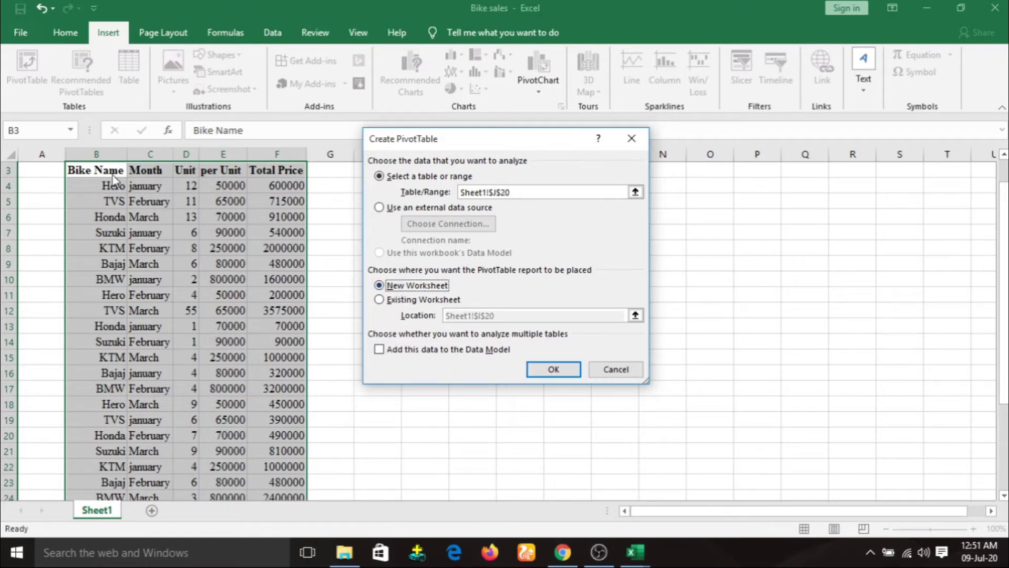
pyautogui.click(611, 369)
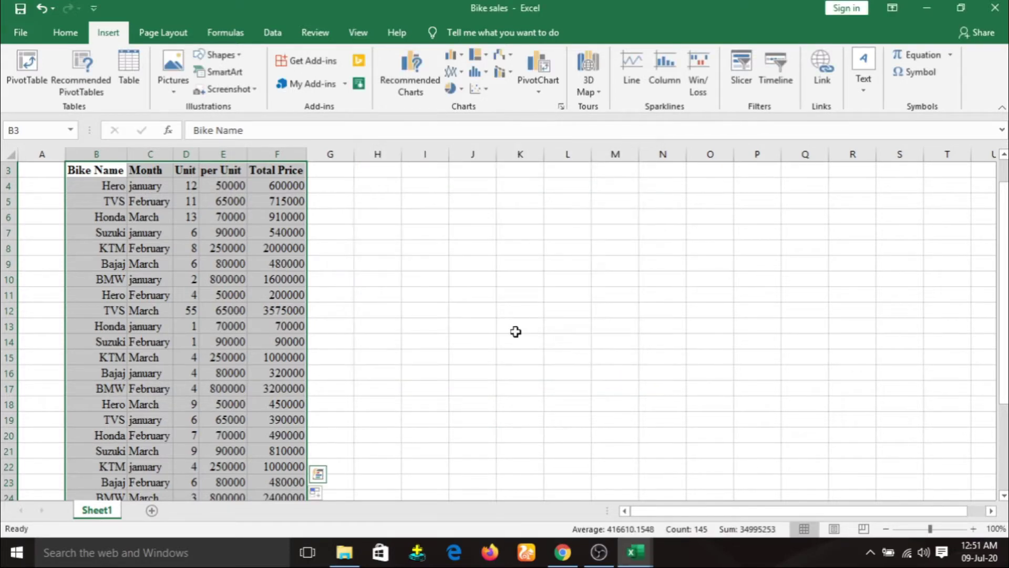
pyautogui.click(32, 74)
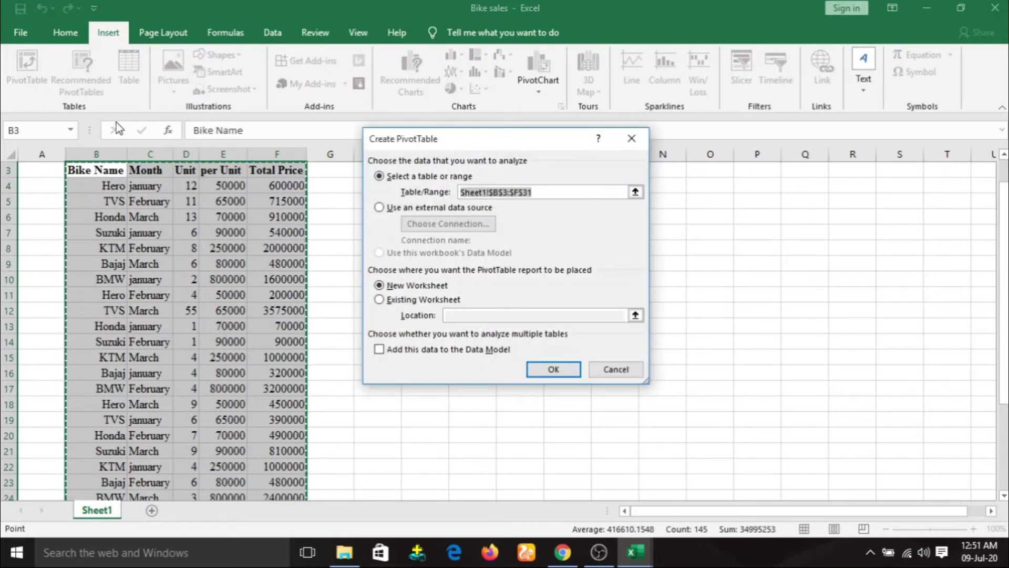
pyautogui.click(552, 369)
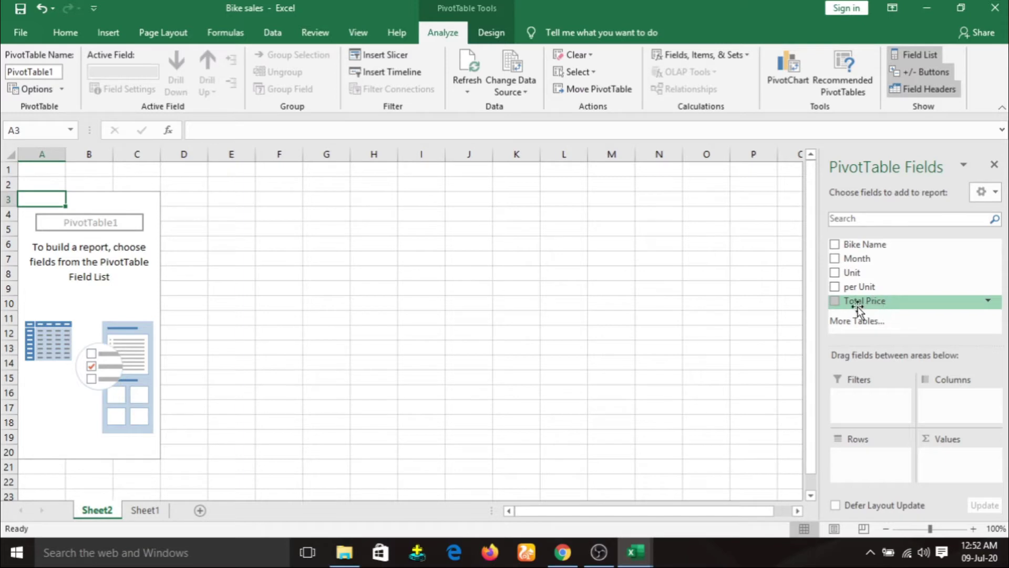
# Step: Put Bike Name, Month and Unit in Rows, and per Unit and Total Price in Values
pyautogui.moveTo(866, 294); pyautogui.dragTo(948, 380)
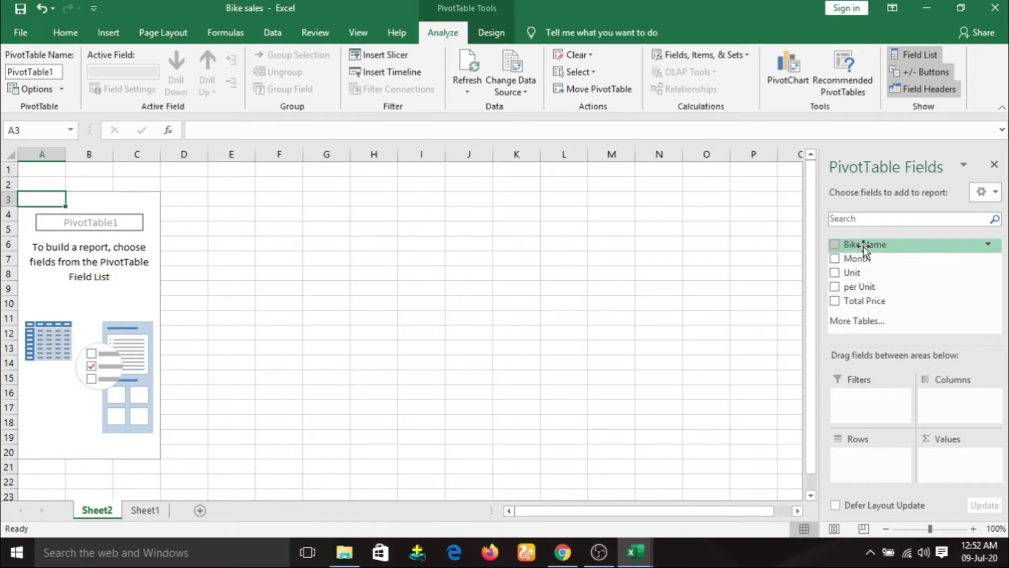
pyautogui.moveTo(866, 244); pyautogui.dragTo(866, 458)
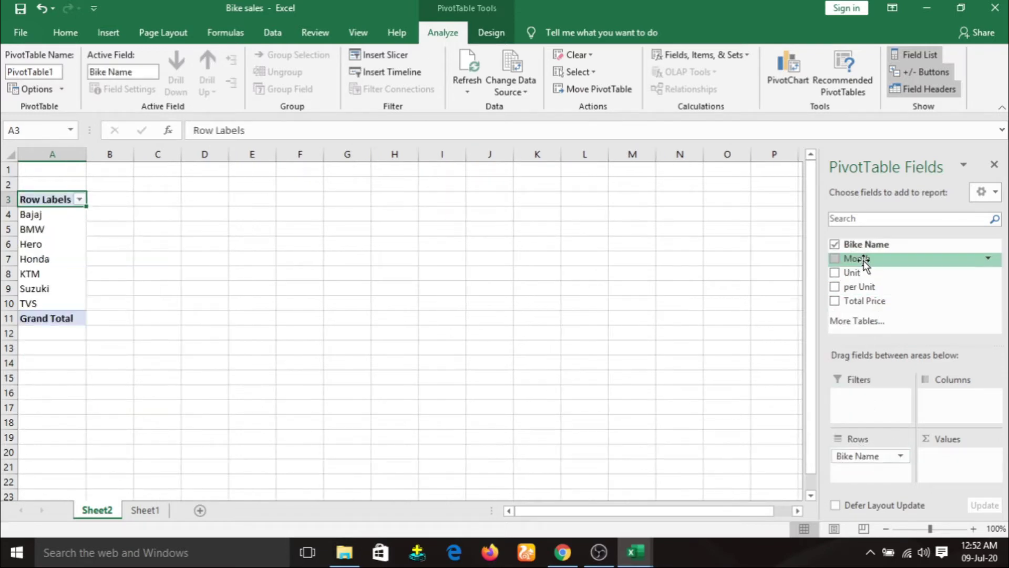
pyautogui.moveTo(862, 258)
pyautogui.mouseDown()
pyautogui.moveTo(881, 373)
pyautogui.moveTo(873, 470)
pyautogui.mouseUp()
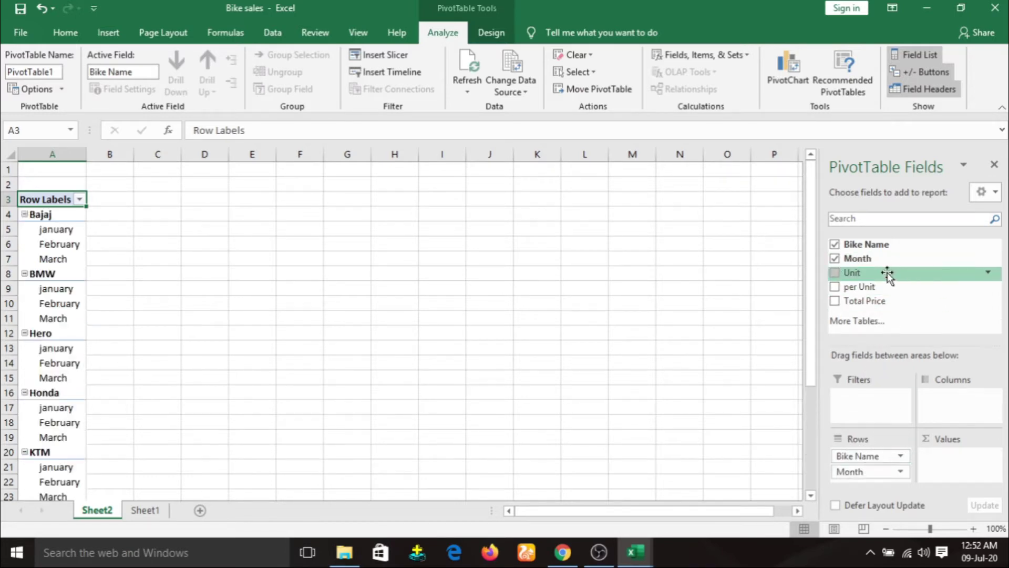
pyautogui.moveTo(887, 273); pyautogui.dragTo(888, 485)
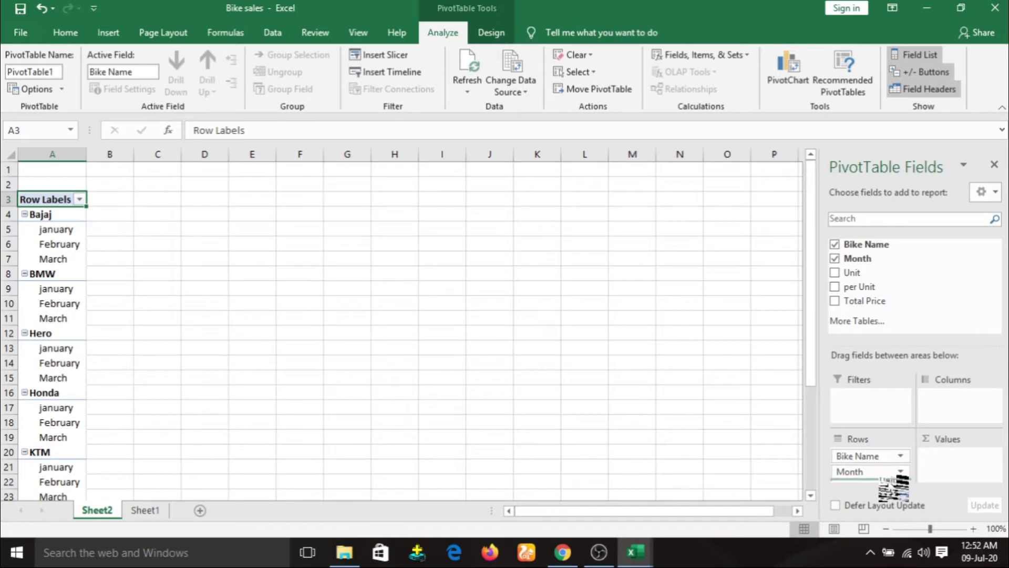
pyautogui.moveTo(859, 287)
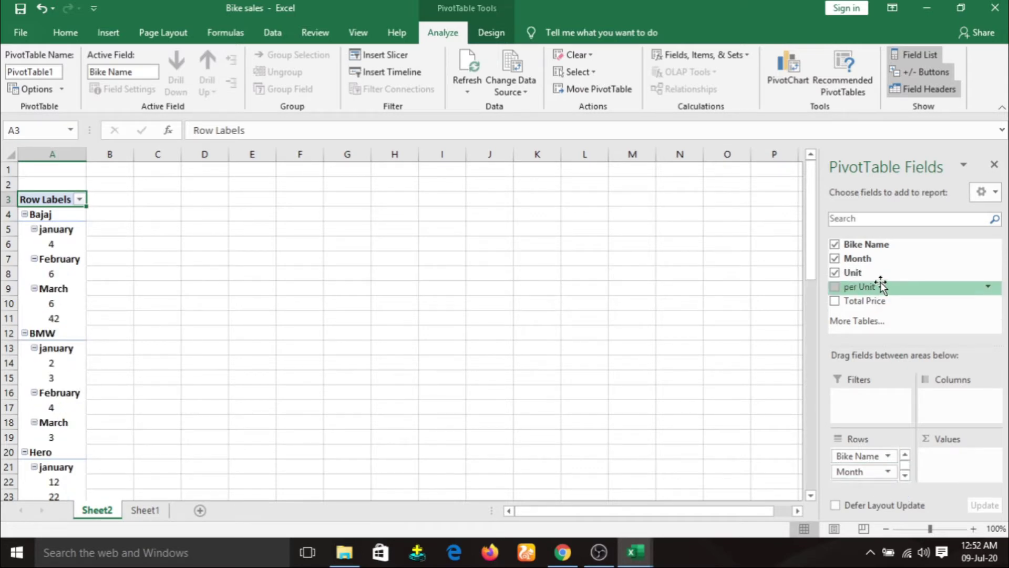
pyautogui.moveTo(878, 287); pyautogui.dragTo(942, 463)
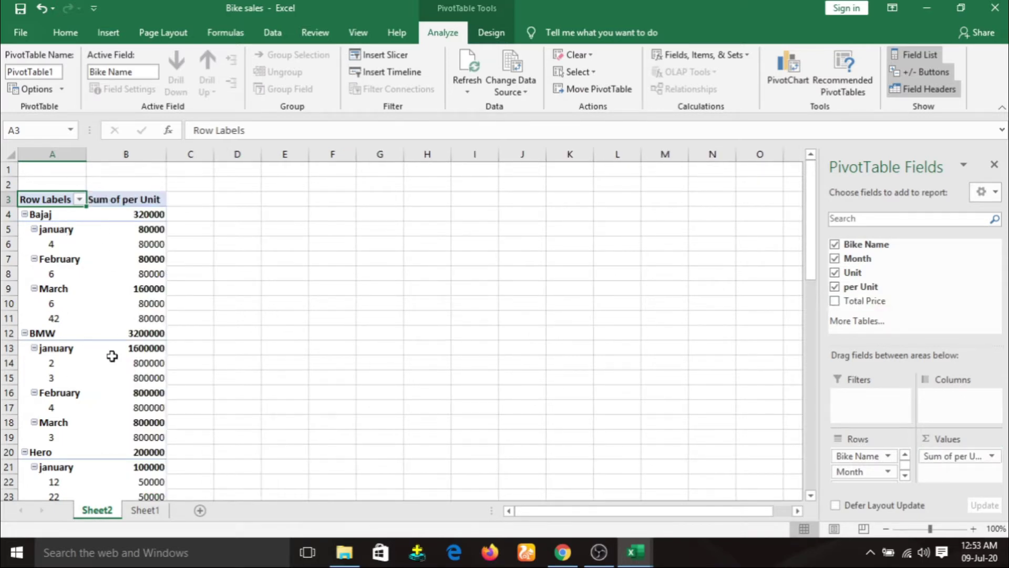
pyautogui.moveTo(902, 304); pyautogui.dragTo(952, 473)
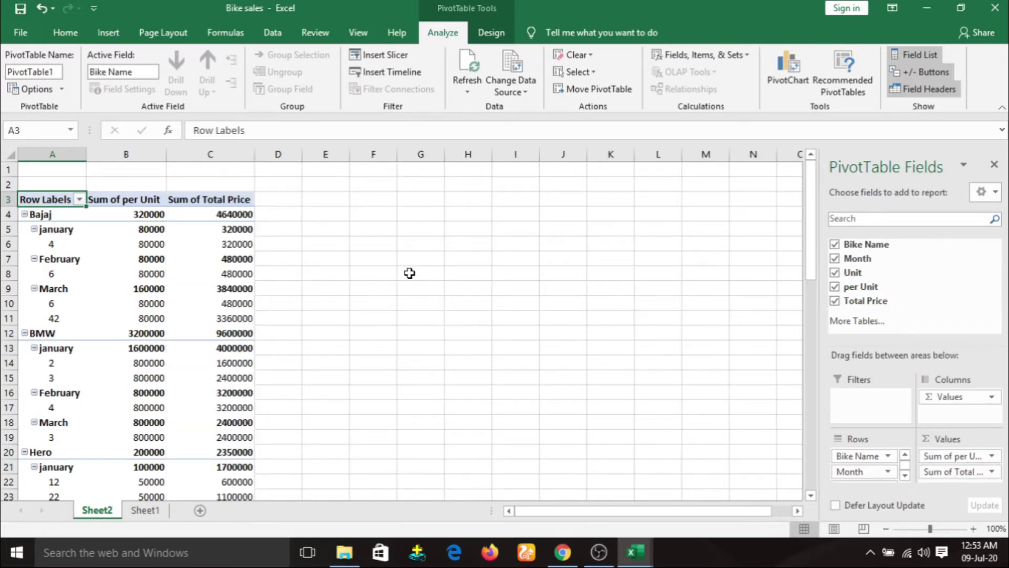
pyautogui.scroll(-1, 415, 266)
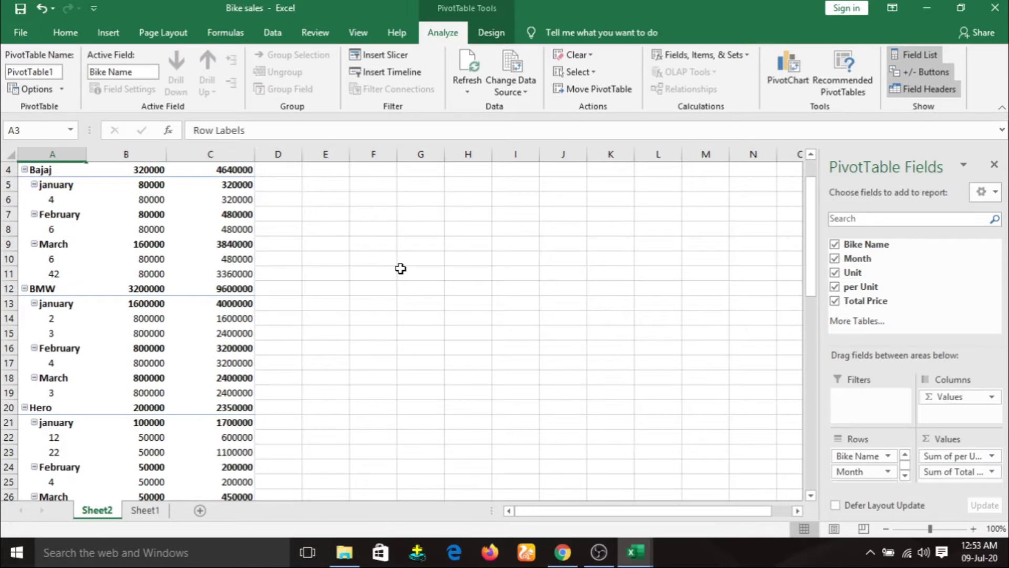
pyautogui.scroll(-3, 401, 269)
pyautogui.scroll(-4, 401, 269)
pyautogui.scroll(-3, 401, 268)
# Step: Collapse the Bajaj, BMW, Hero and Honda groups in the pivot
pyautogui.scroll(-1, 400, 268)
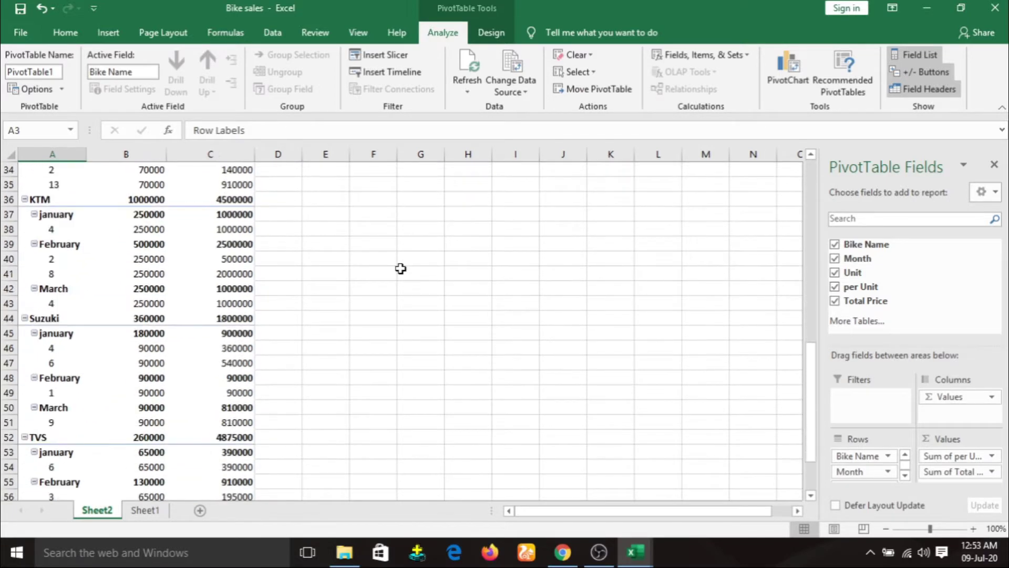
pyautogui.scroll(4, 400, 268)
pyautogui.scroll(7, 400, 269)
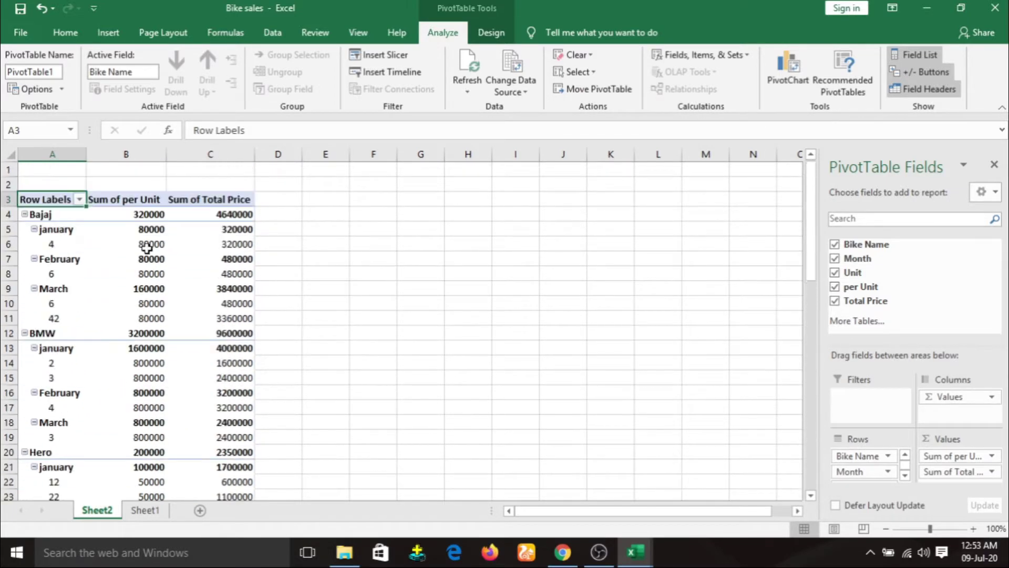
pyautogui.click(25, 214)
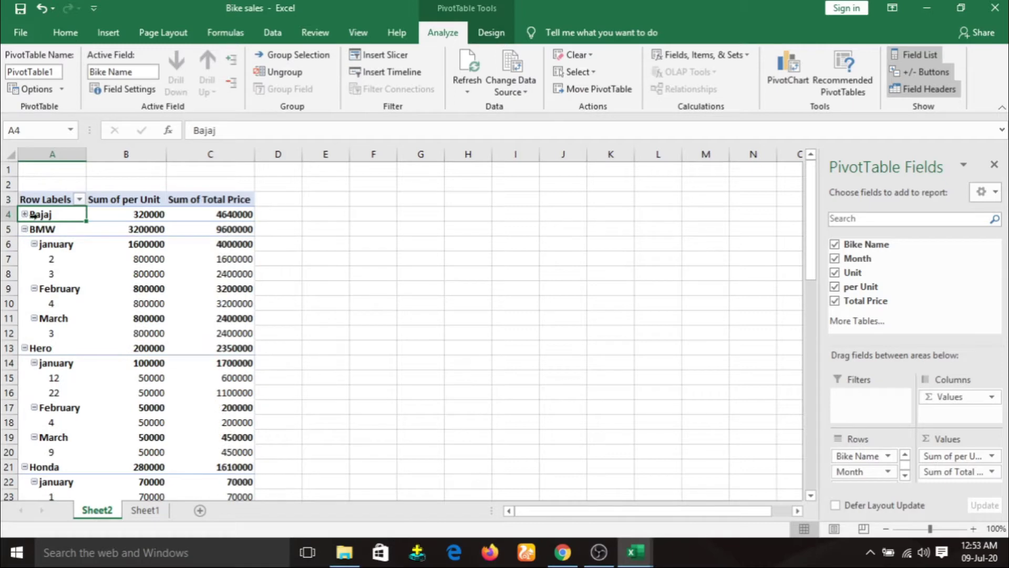
pyautogui.click(24, 229)
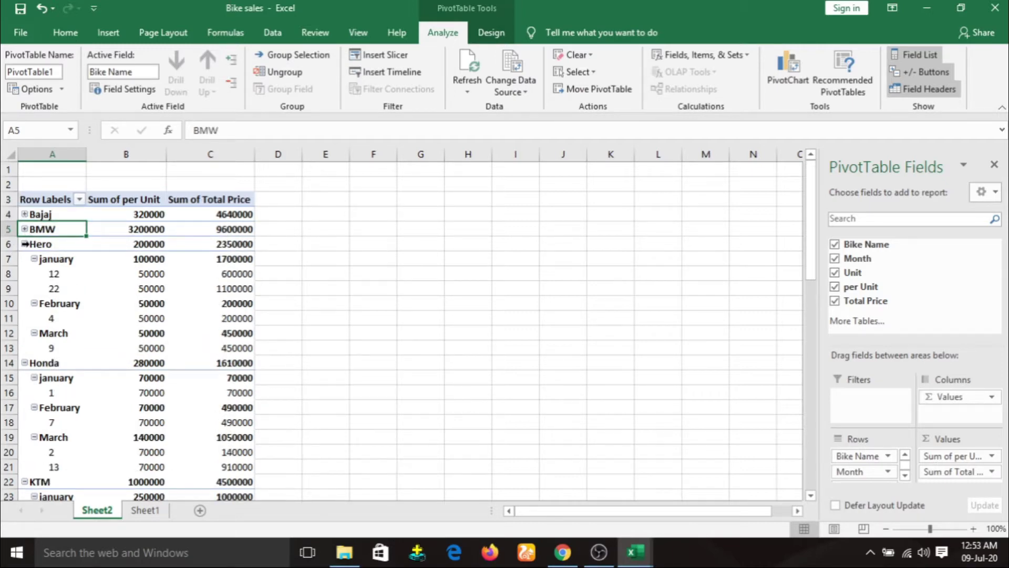
pyautogui.click(329, 229)
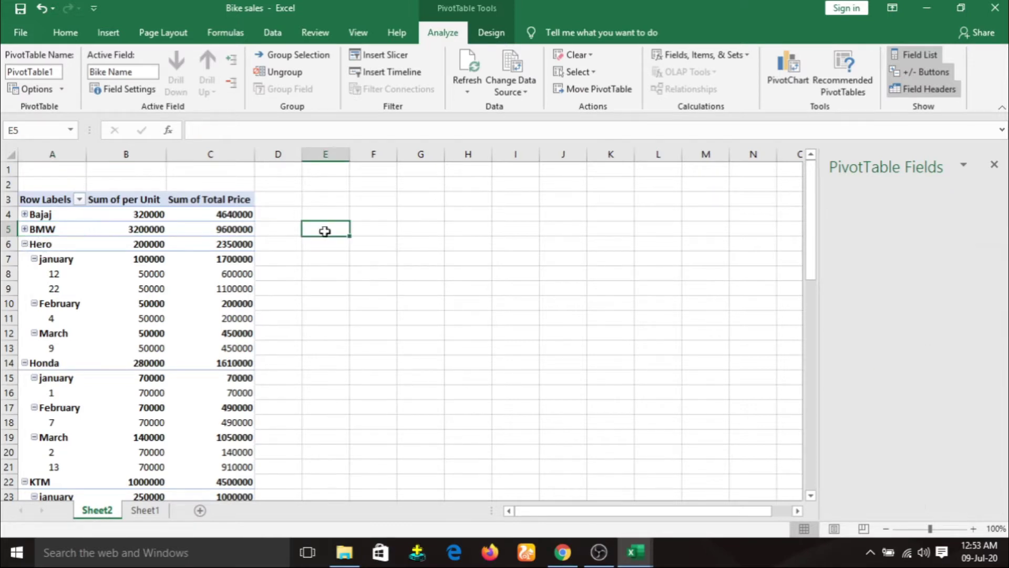
pyautogui.click(24, 243)
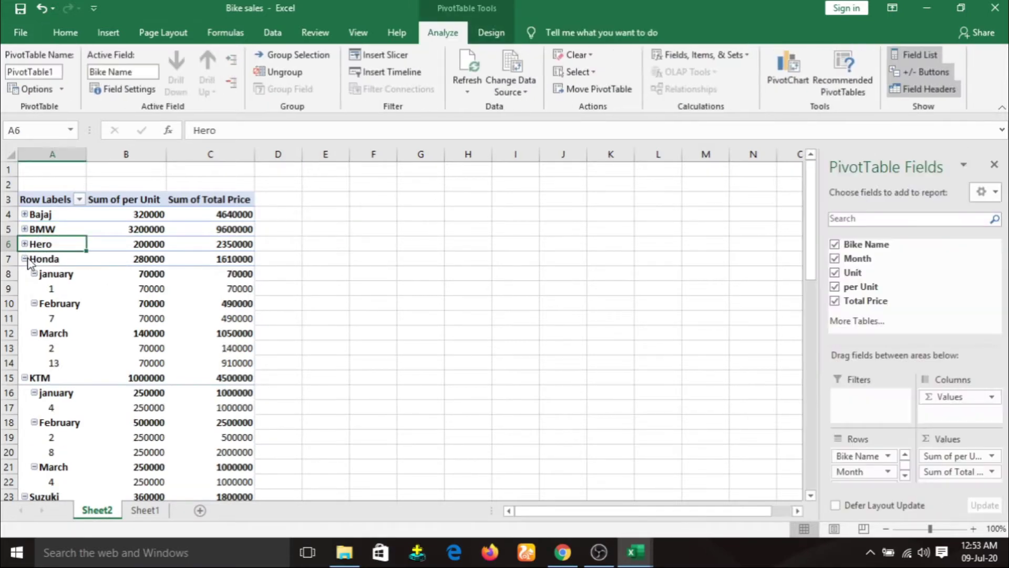
pyautogui.click(24, 258)
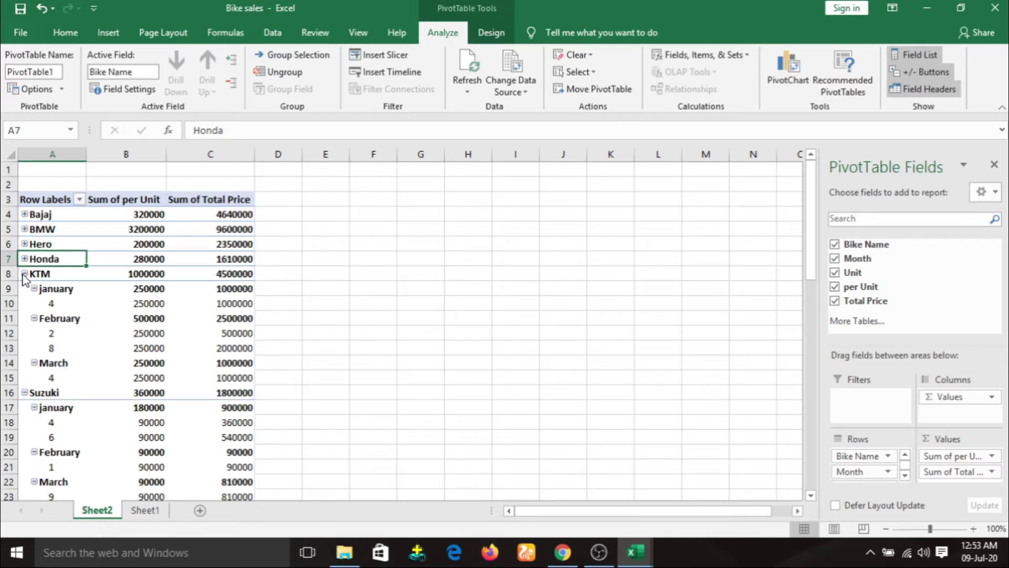
# Step: Collapse the KTM, Suzuki and TVS groups, leaving only brand totals
pyautogui.click(24, 273)
pyautogui.click(24, 288)
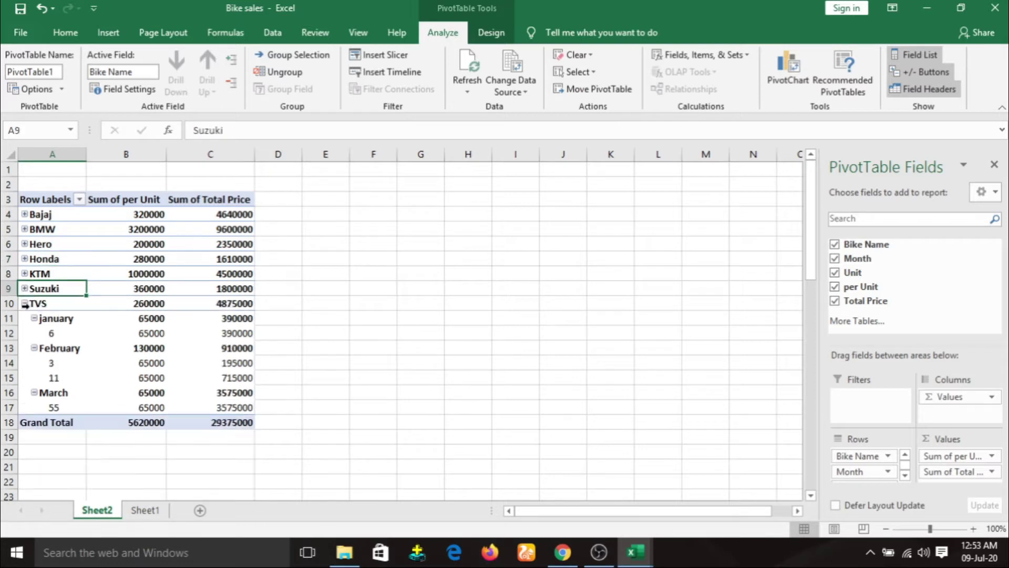
pyautogui.click(31, 303)
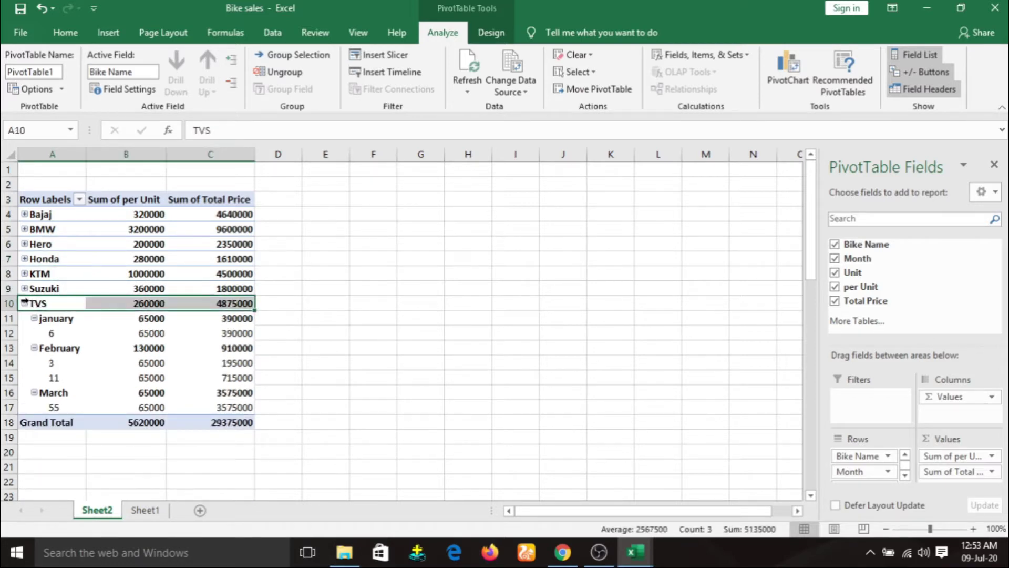
pyautogui.click(64, 279)
pyautogui.click(418, 273)
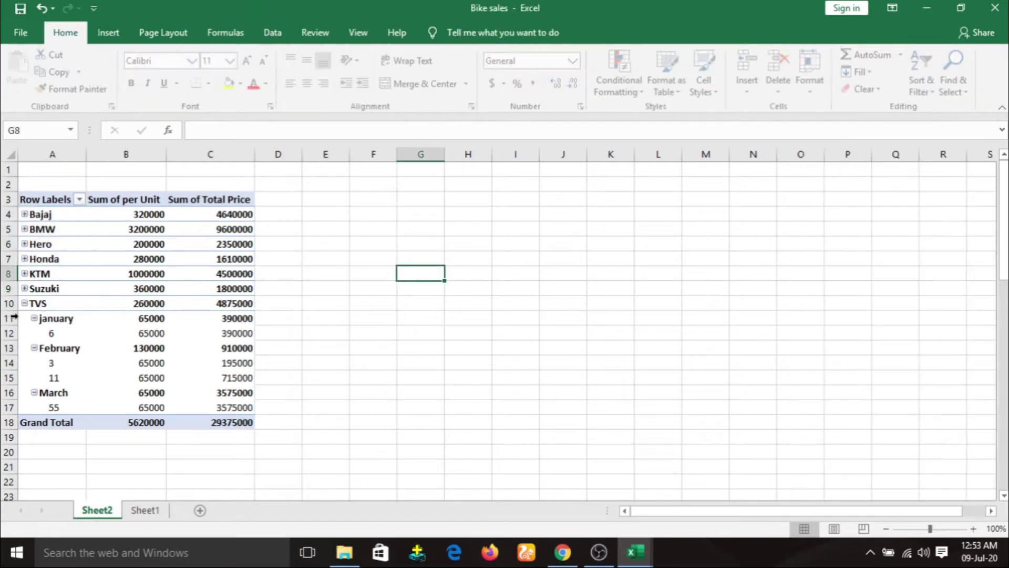
pyautogui.click(27, 304)
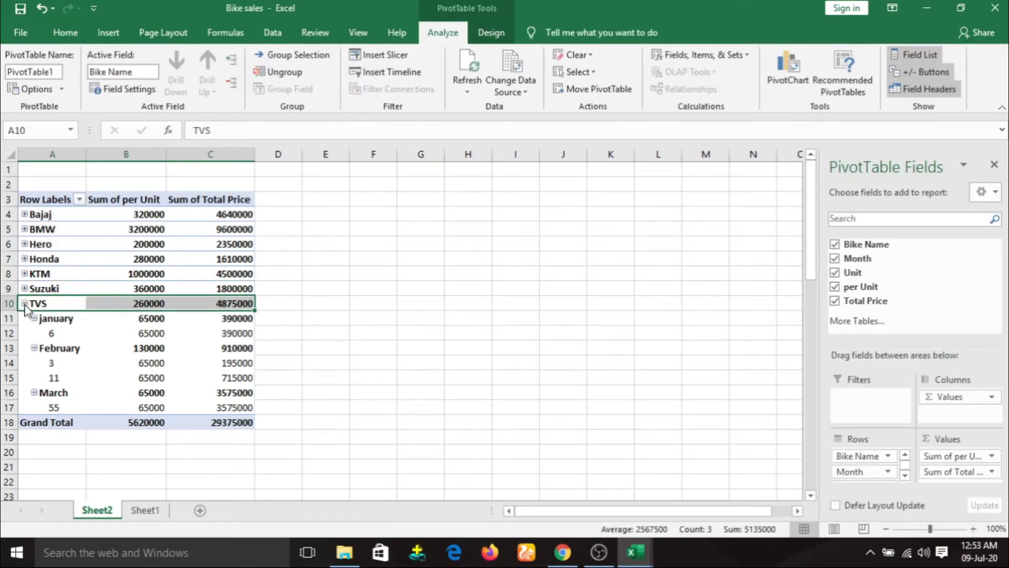
pyautogui.click(25, 304)
pyautogui.click(400, 269)
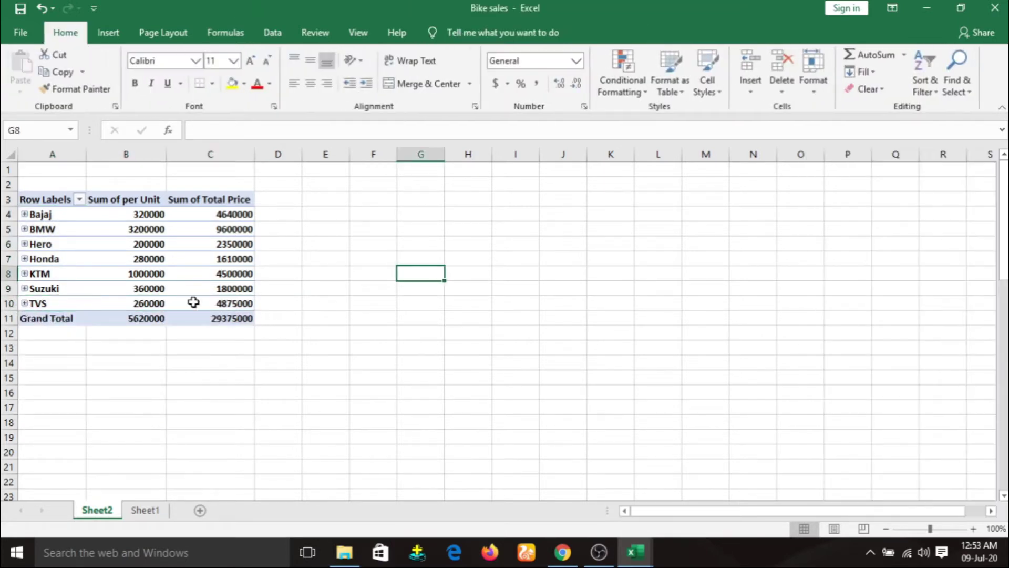
# Step: Relocate the whole PivotTable so it starts at cell B2
pyautogui.click(25, 214)
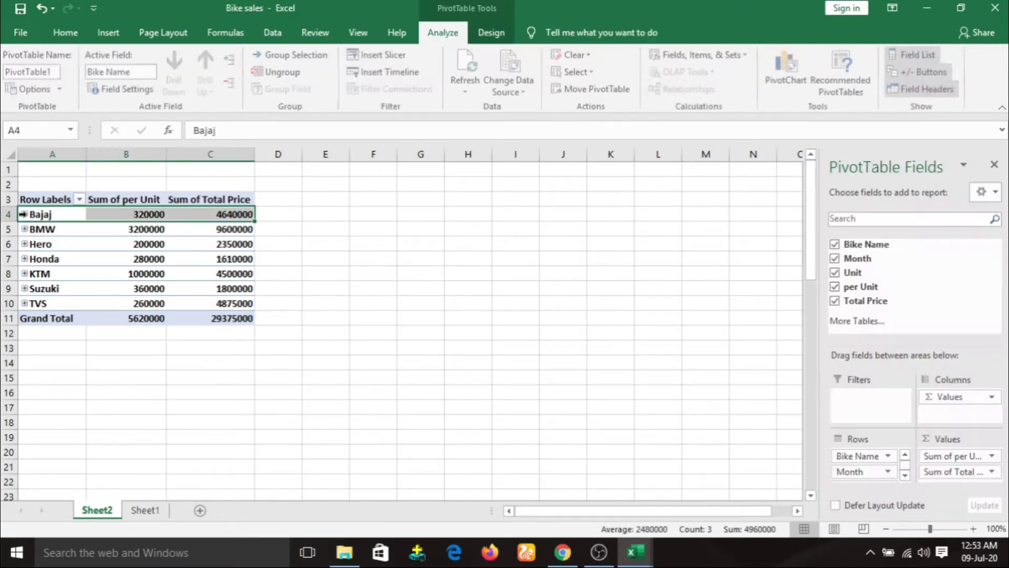
pyautogui.moveTo(468, 215); pyautogui.dragTo(467, 229)
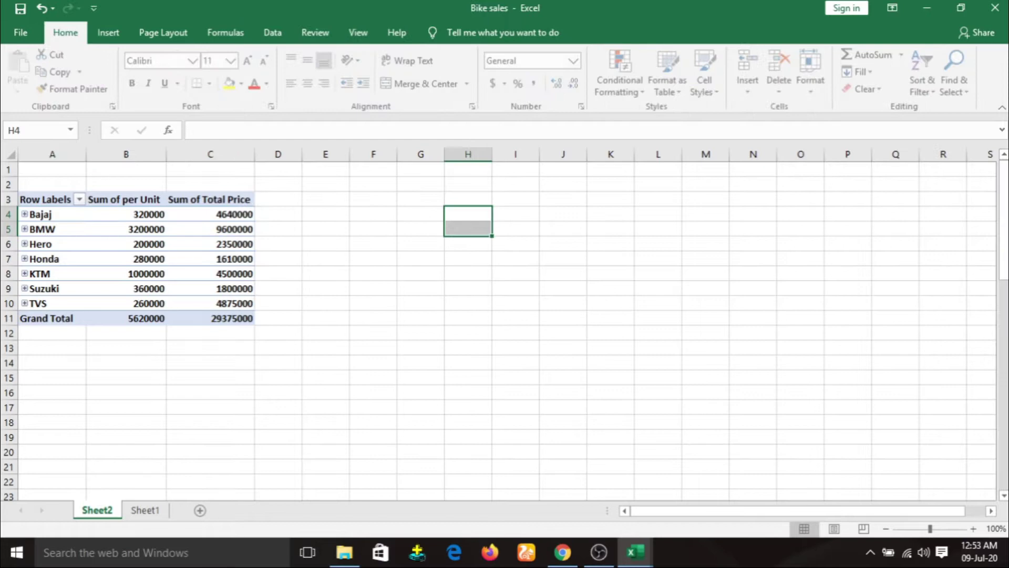
pyautogui.click(37, 202)
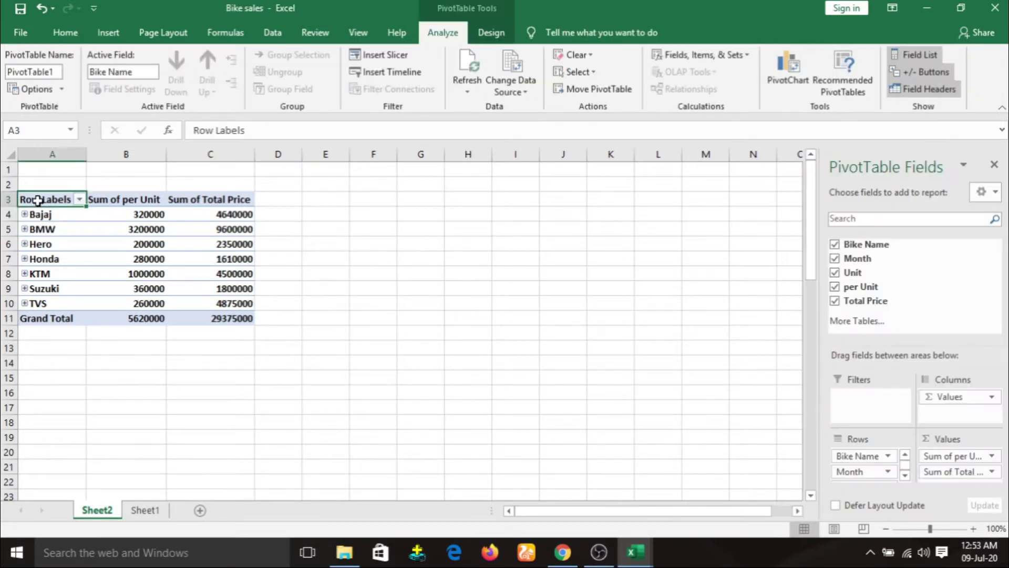
pyautogui.moveTo(36, 202); pyautogui.dragTo(209, 315)
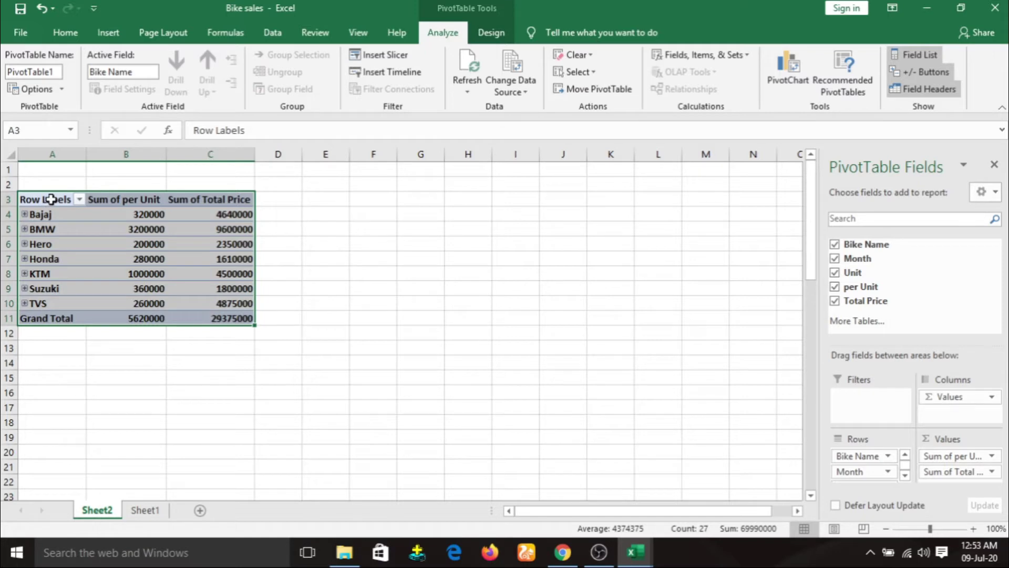
pyautogui.hotkey('ctrl', 'c')
pyautogui.moveTo(234, 229); pyautogui.dragTo(233, 242)
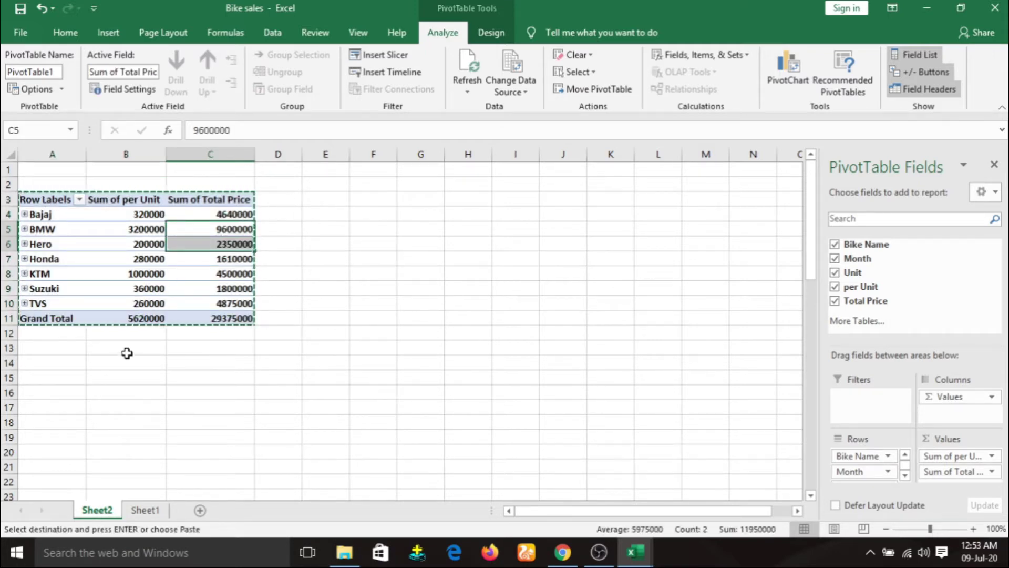
pyautogui.click(125, 186)
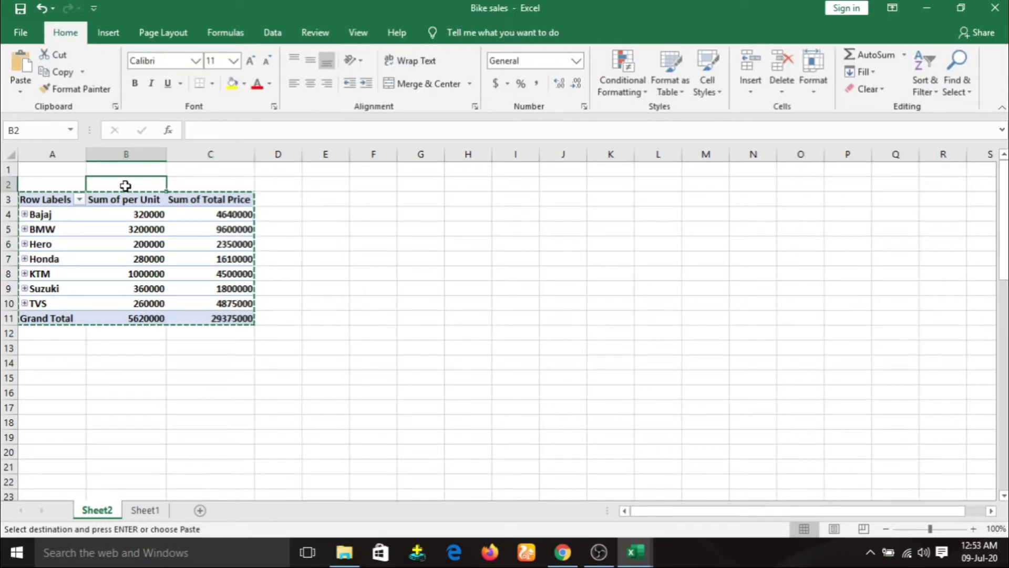
pyautogui.press('Return')
pyautogui.click(421, 347)
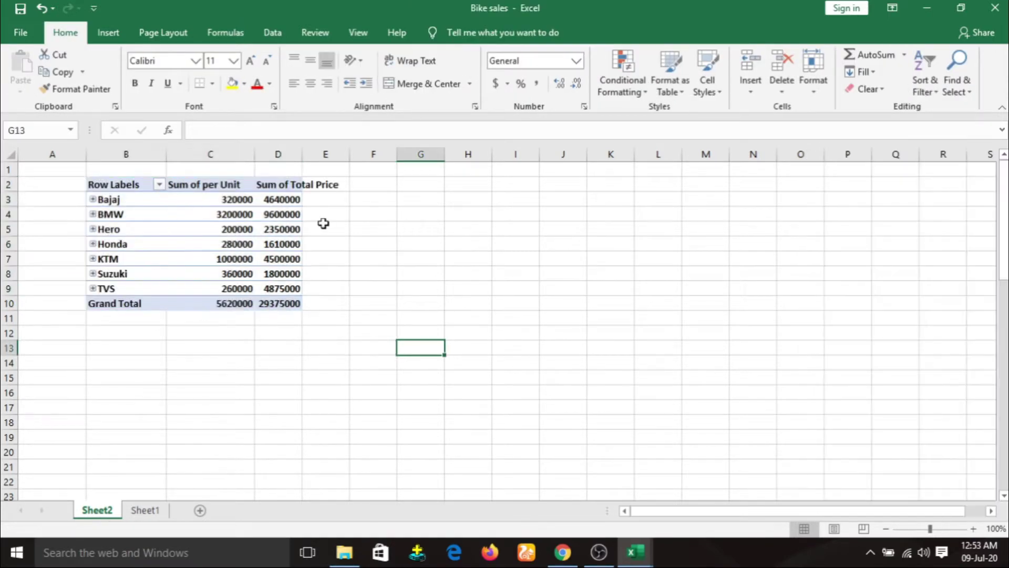
pyautogui.click(384, 232)
# Step: Expand Bajaj to show its January, February and March rows
pyautogui.click(129, 186)
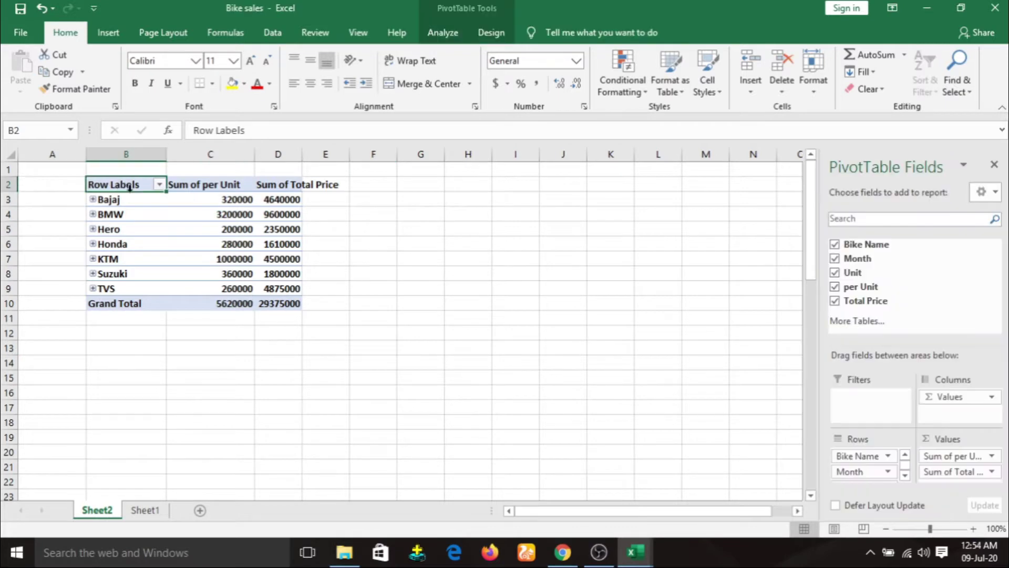
pyautogui.click(93, 199)
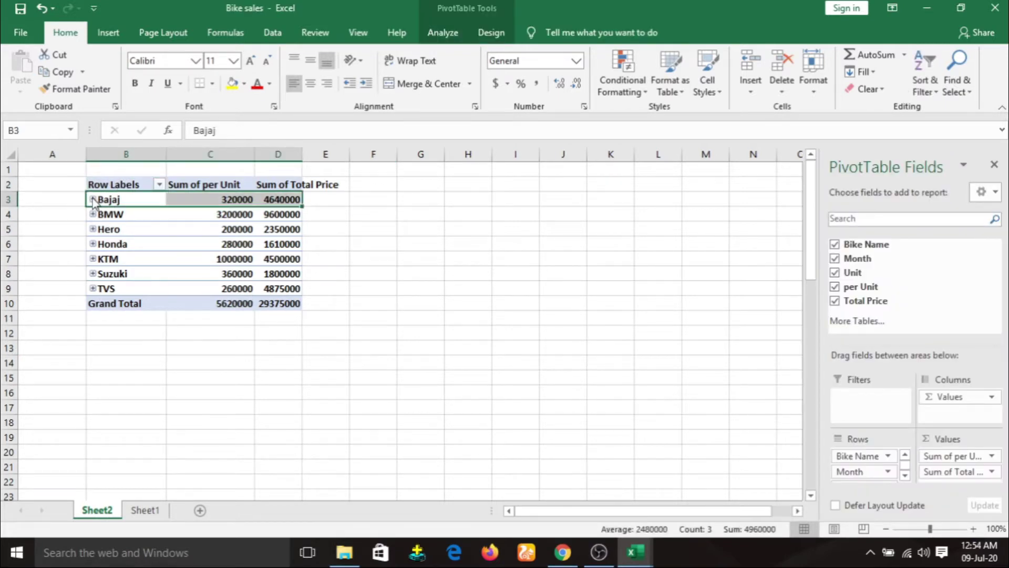
pyautogui.click(93, 199)
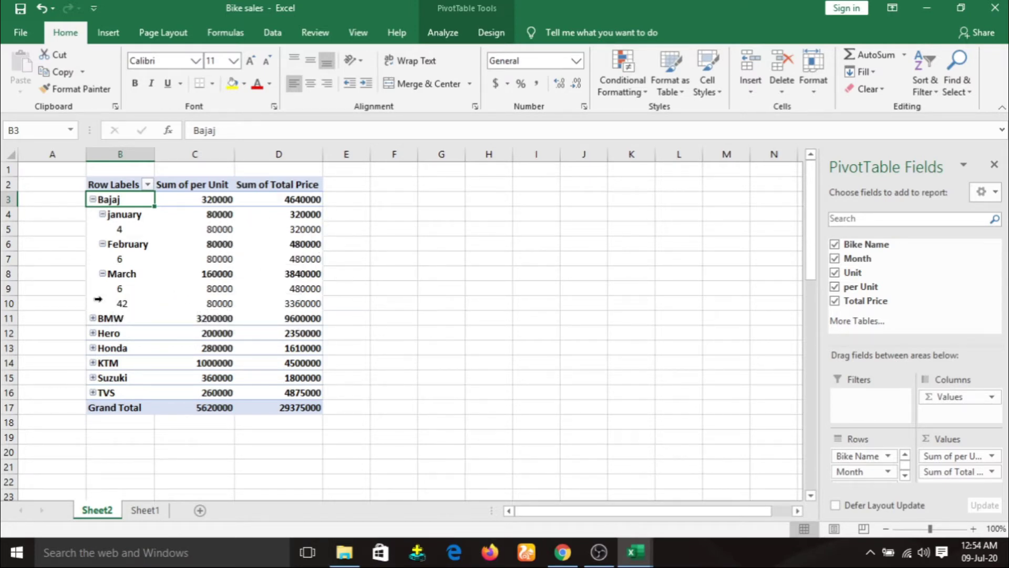
# Step: Move Unit from Rows into Values as a Sum of Unit column
pyautogui.scroll(-1, 862, 471)
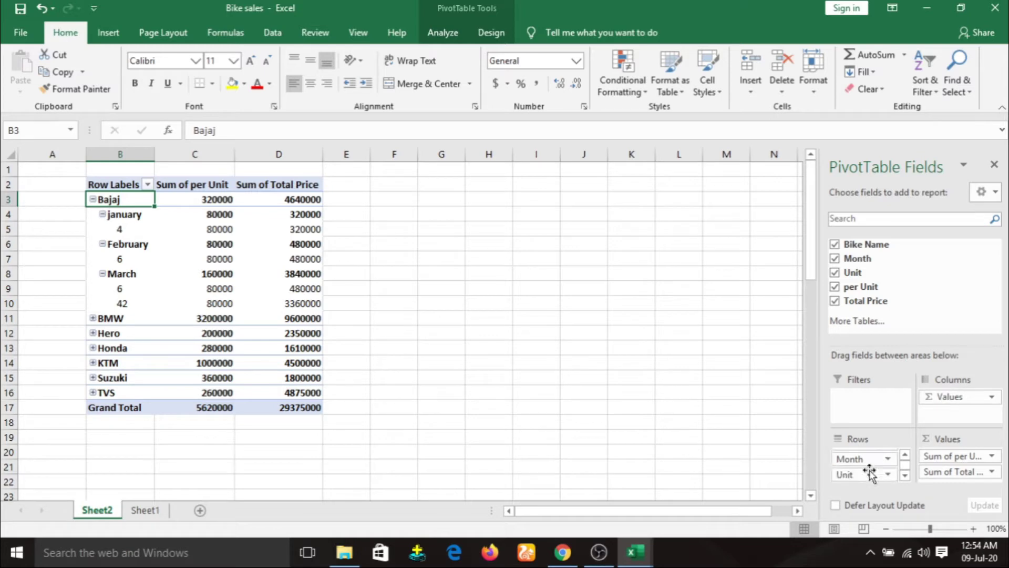
pyautogui.moveTo(852, 475); pyautogui.dragTo(949, 479)
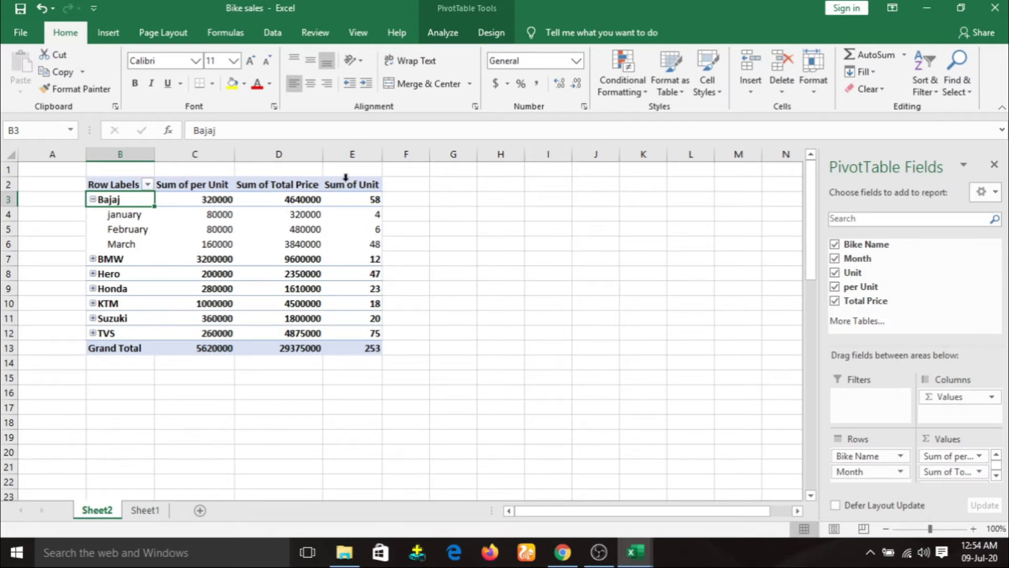
pyautogui.moveTo(347, 184)
pyautogui.mouseDown()
pyautogui.moveTo(364, 185)
pyautogui.moveTo(336, 185)
pyautogui.mouseUp()
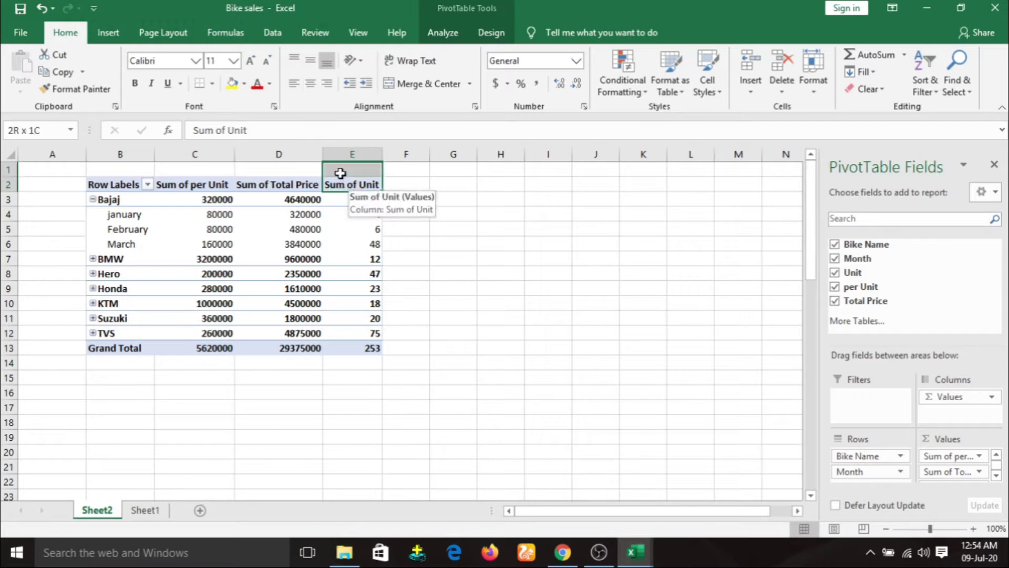
# Step: Try copying the Sum of Total Price column into column F and dismiss the PivotTable warning
pyautogui.moveTo(261, 184); pyautogui.dragTo(301, 198)
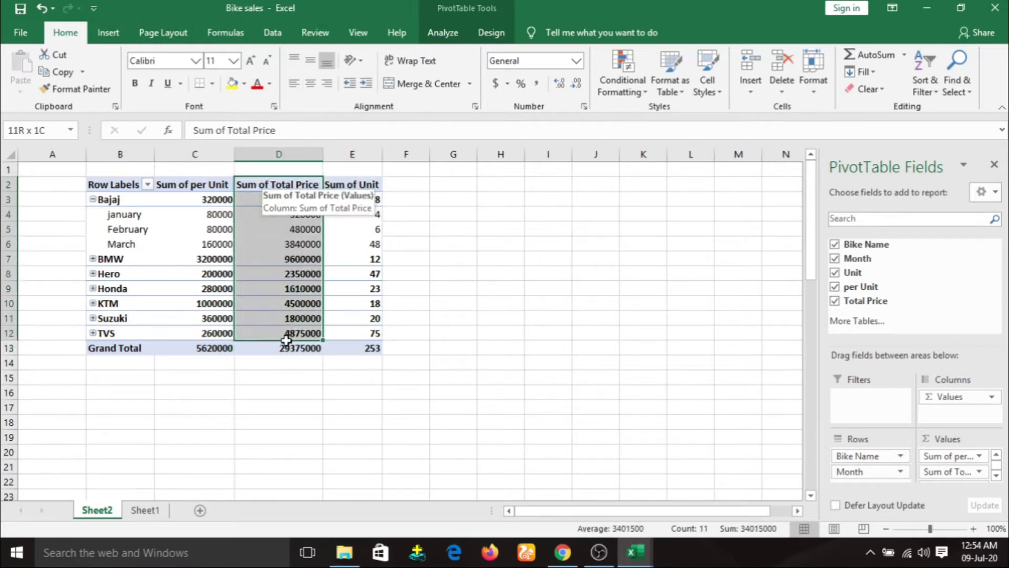
pyautogui.moveTo(302, 198); pyautogui.dragTo(292, 347)
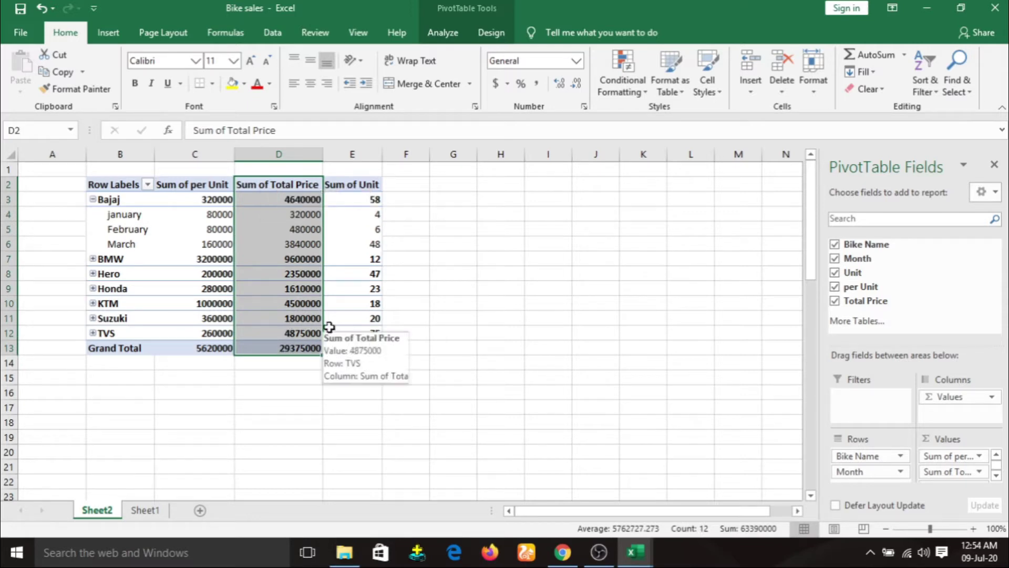
pyautogui.hotkey('ctrl', 'c')
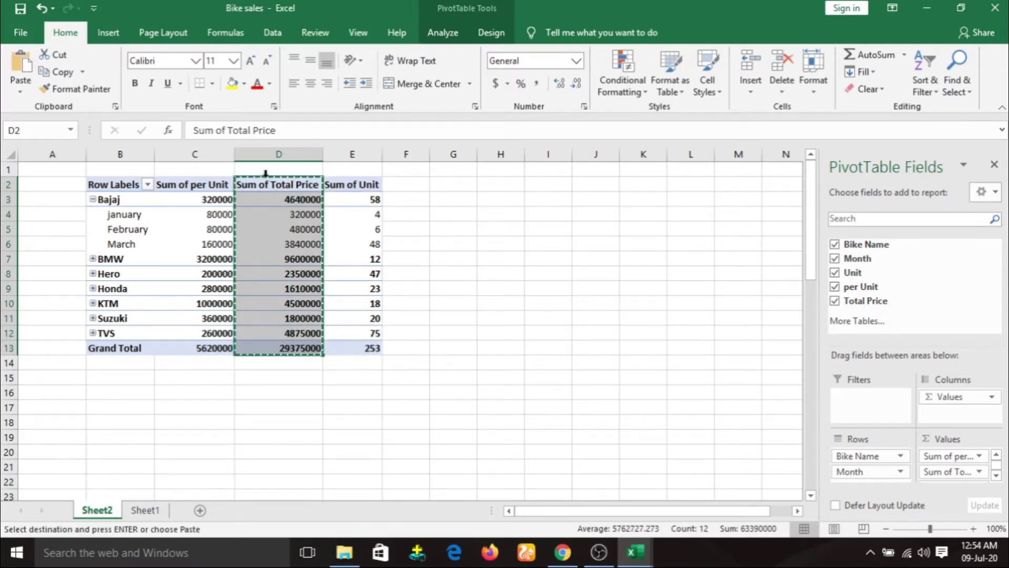
pyautogui.click(305, 214)
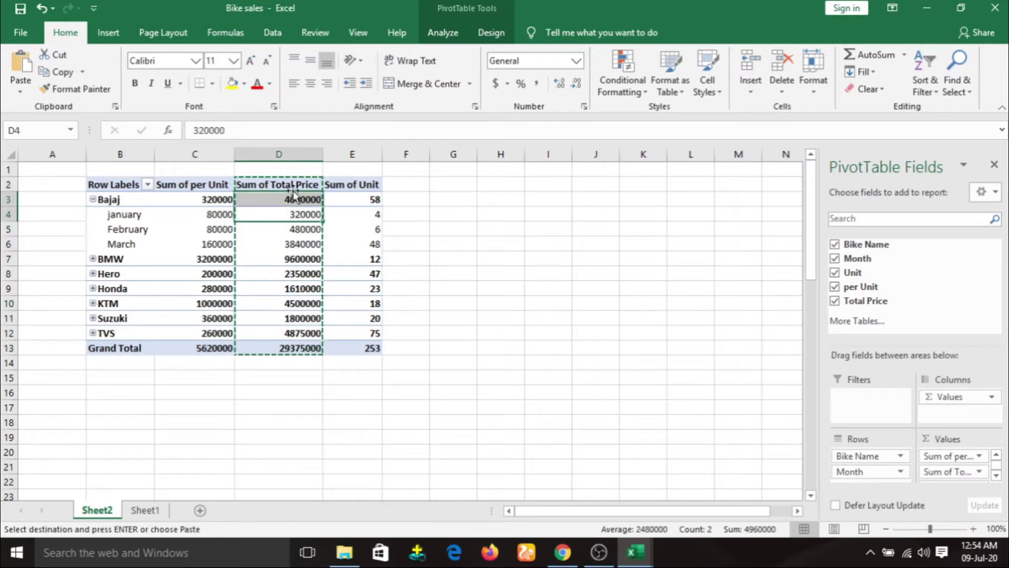
pyautogui.click(397, 184)
pyautogui.press('Return')
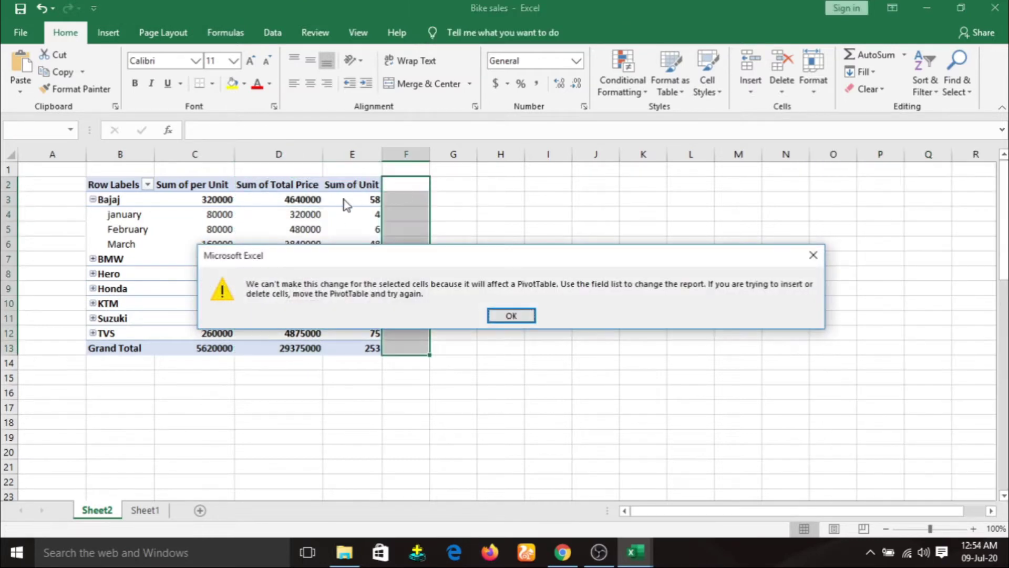
pyautogui.click(507, 314)
# Step: Collapse Bajaj back to one row and expand BMW into its months
pyautogui.click(481, 185)
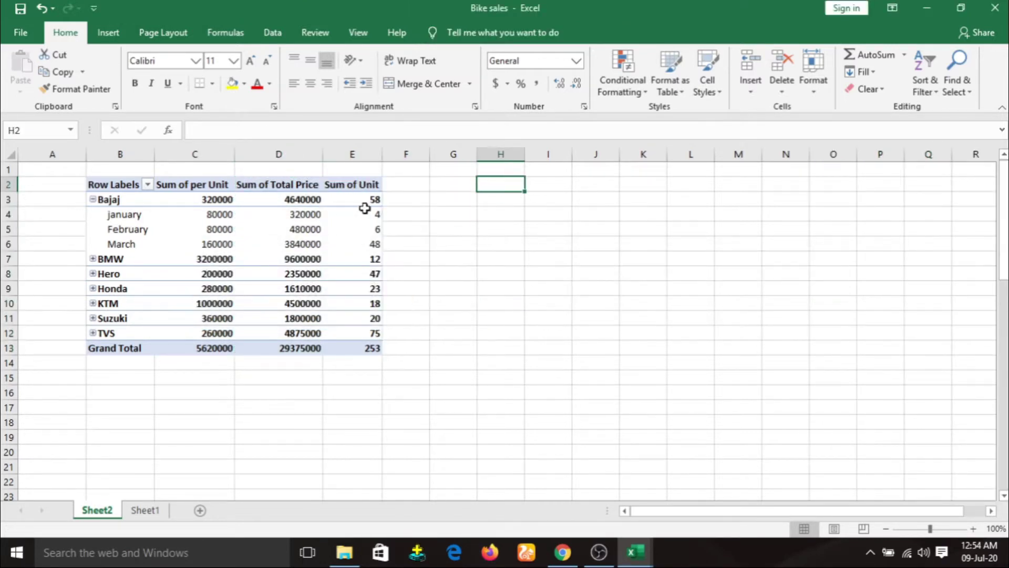
pyautogui.click(347, 185)
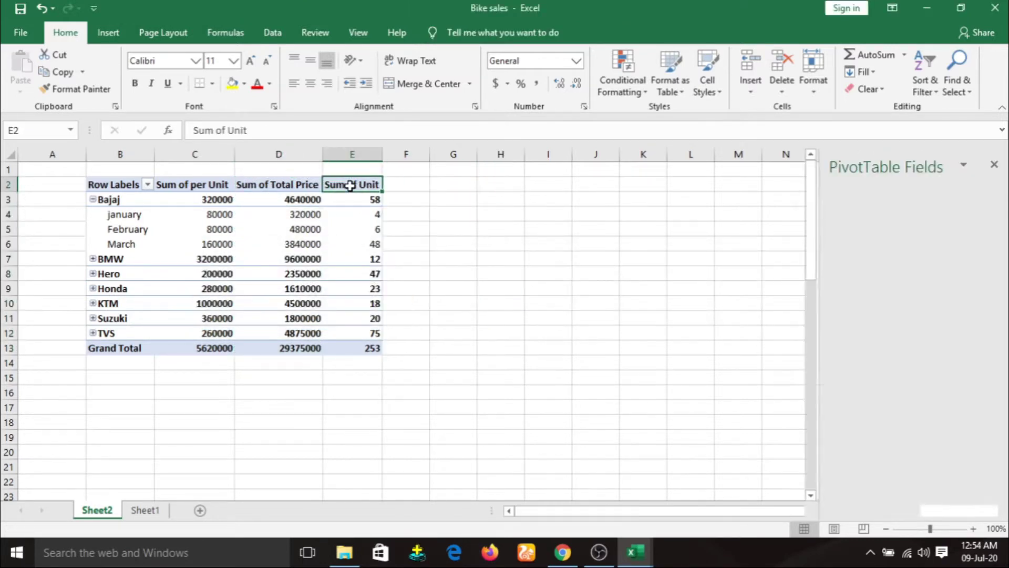
pyautogui.click(360, 212)
pyautogui.click(344, 248)
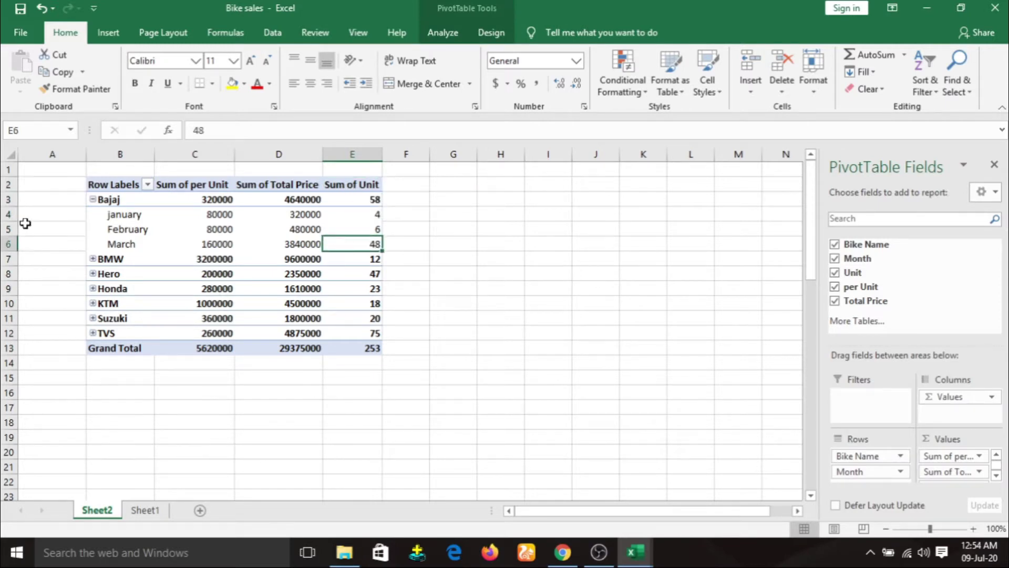
pyautogui.click(117, 219)
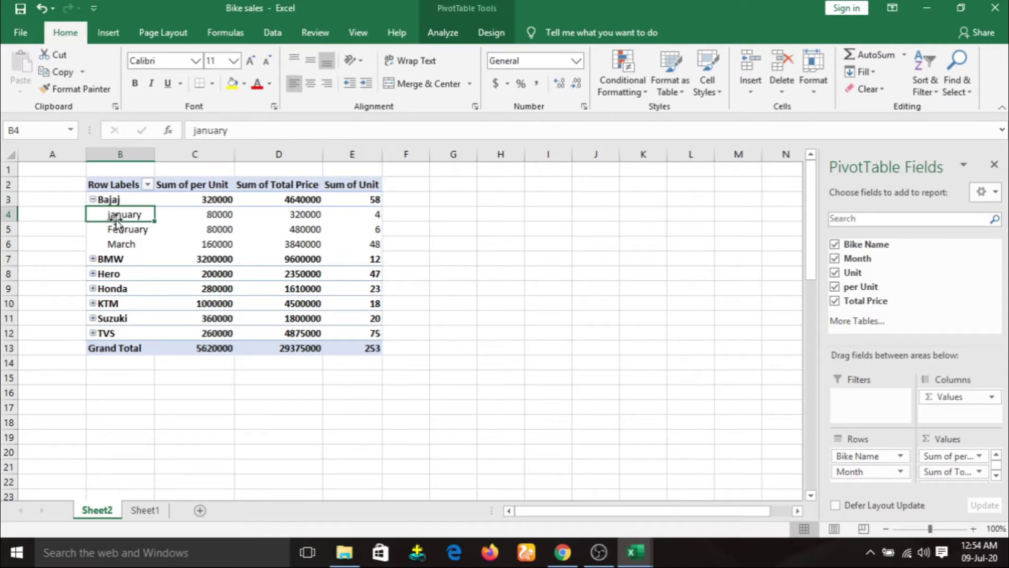
pyautogui.click(93, 199)
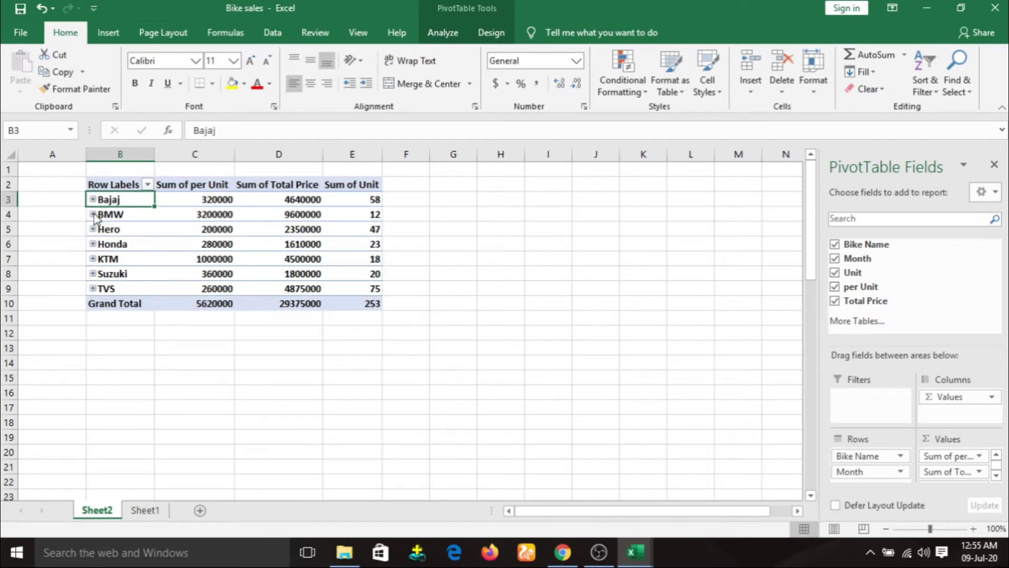
pyautogui.click(93, 214)
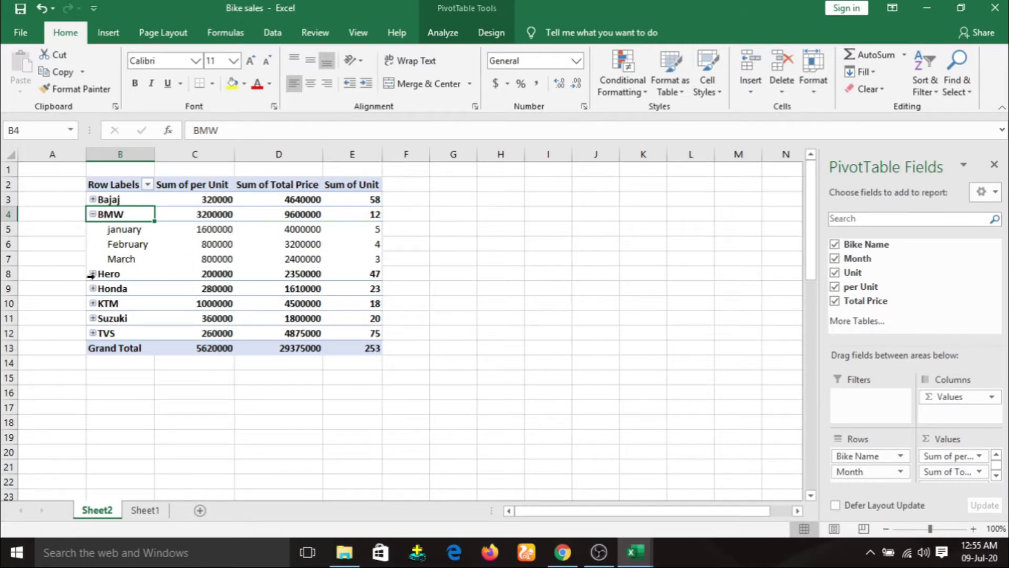
# Step: Expand Hero and Honda so each shows its January–March rows
pyautogui.hotkey('ctrl', 'shift', 'Right')
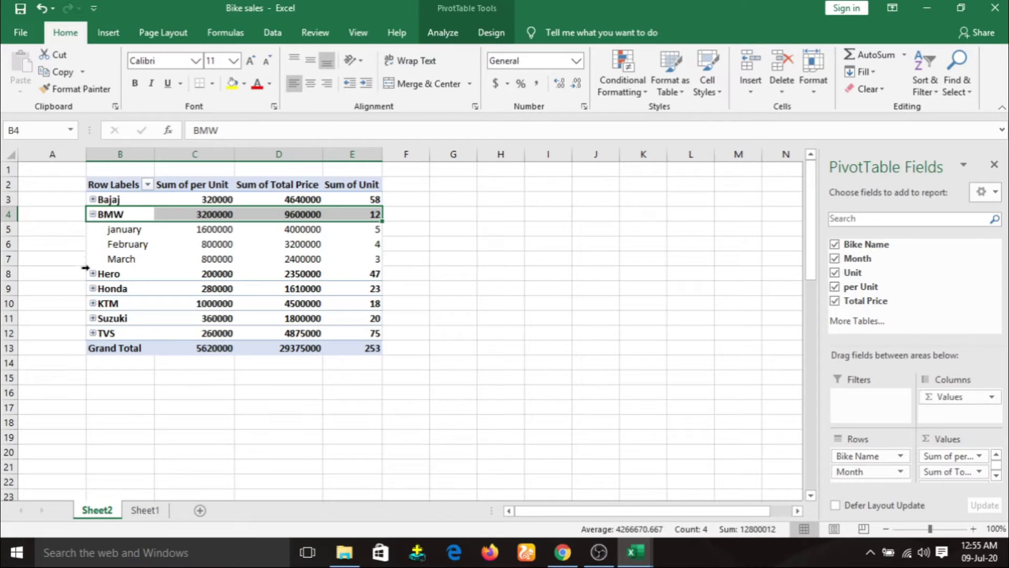
pyautogui.click(94, 273)
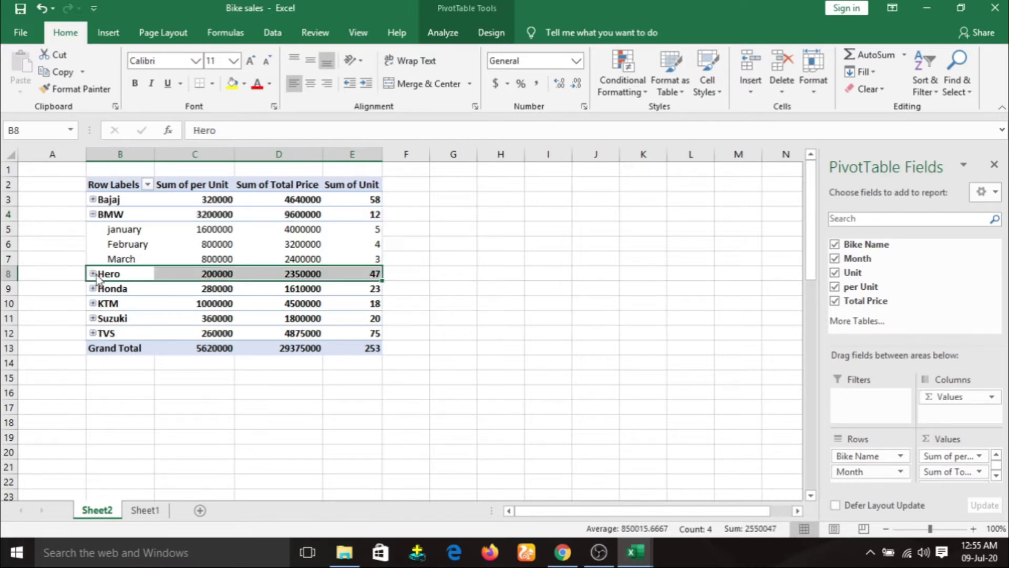
pyautogui.click(93, 274)
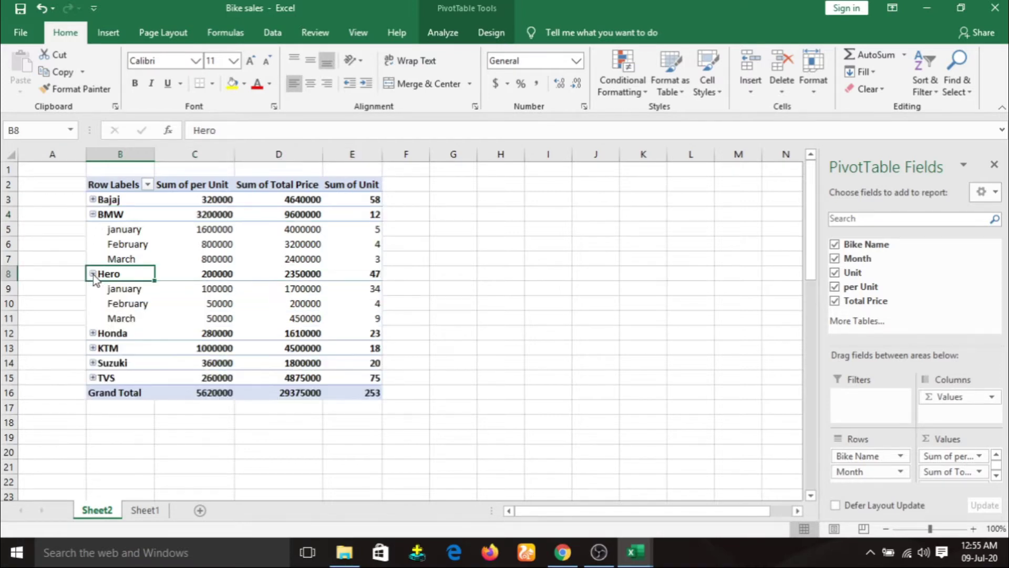
pyautogui.click(92, 333)
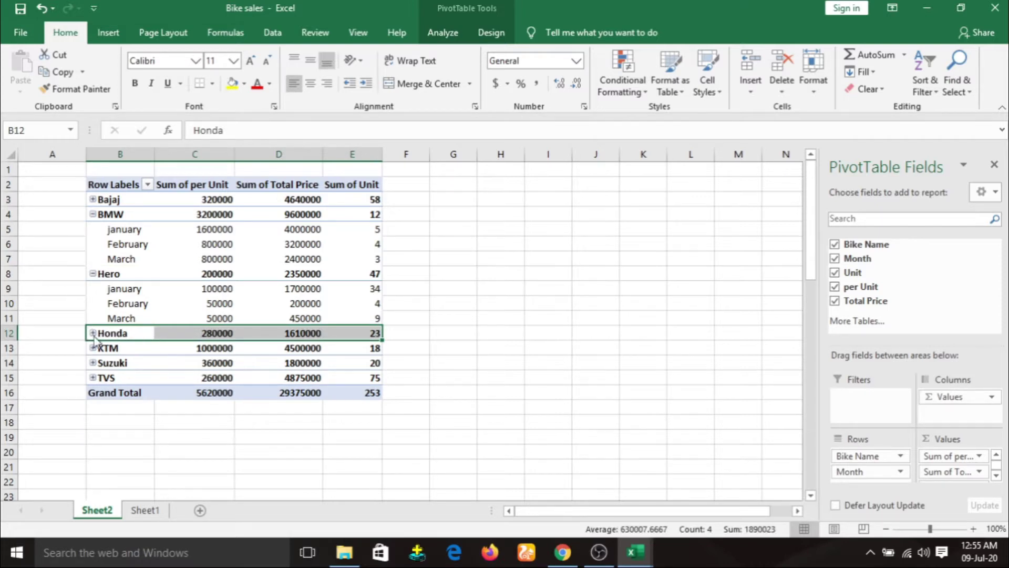
pyautogui.click(93, 332)
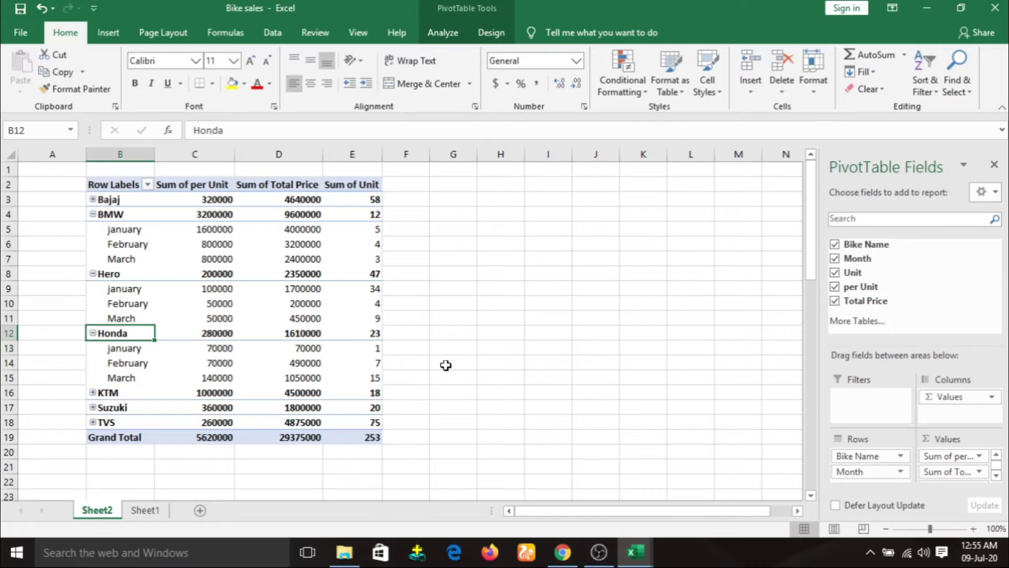
pyautogui.click(108, 34)
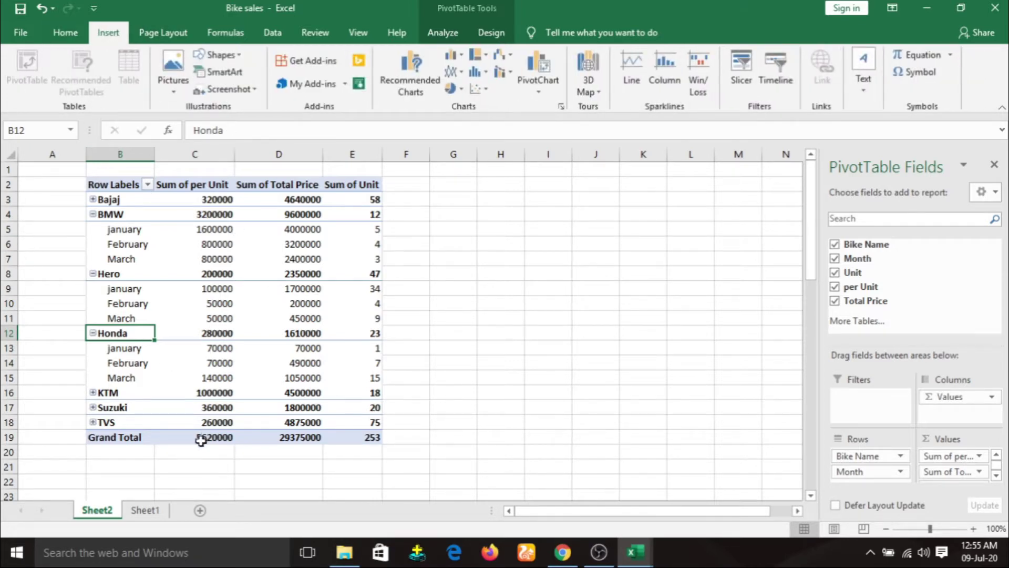
# Step: From the bike data sheet, insert the recommended Sum of Unit by Month PivotTable on a new Sheet3
pyautogui.click(145, 511)
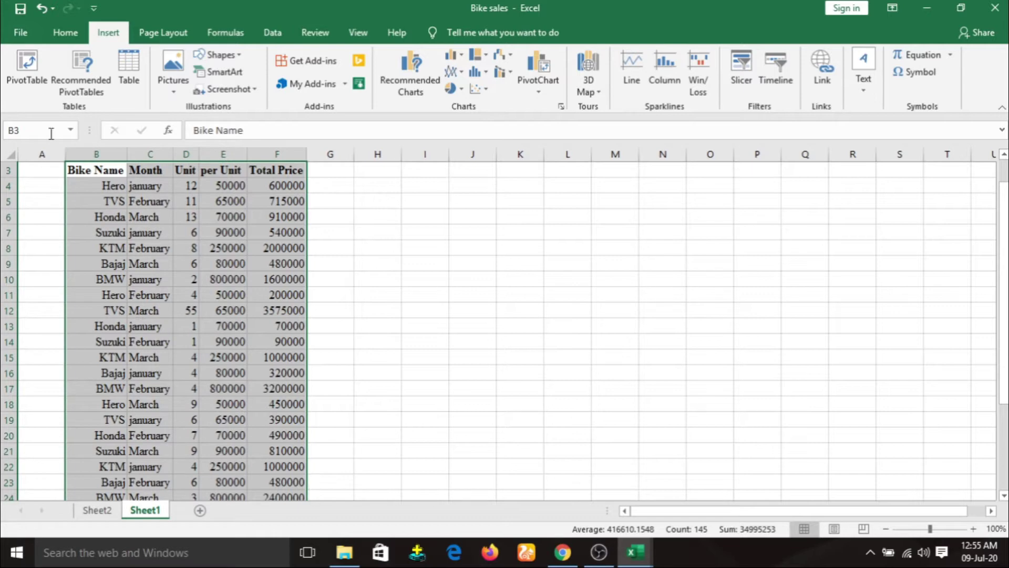
pyautogui.click(81, 72)
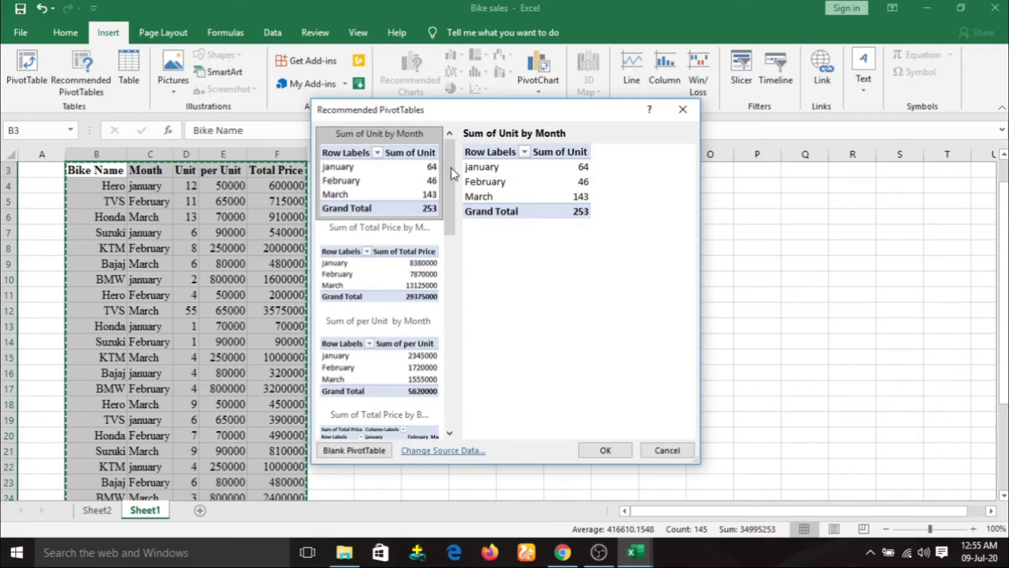
pyautogui.click(604, 450)
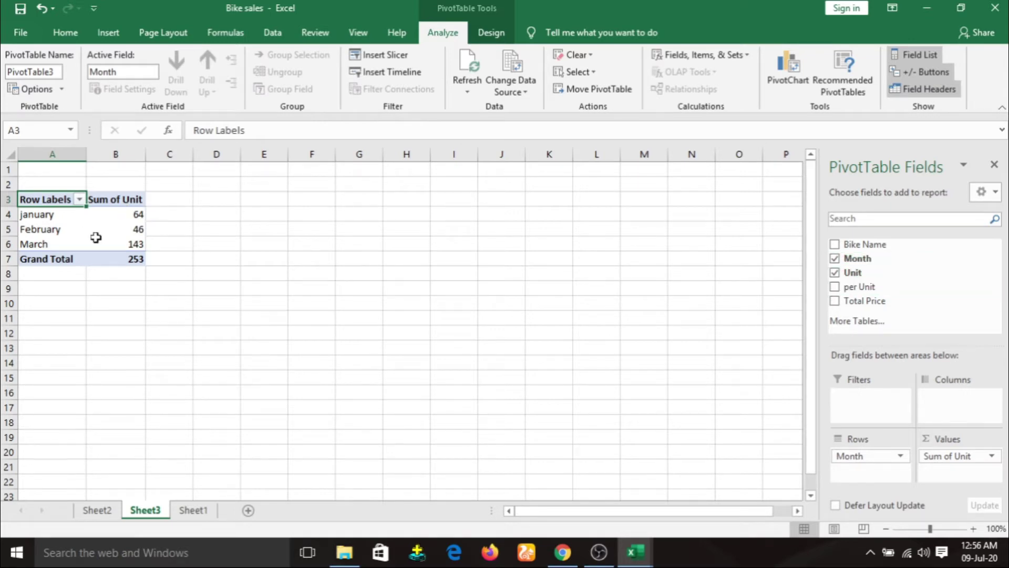
pyautogui.moveTo(906, 259)
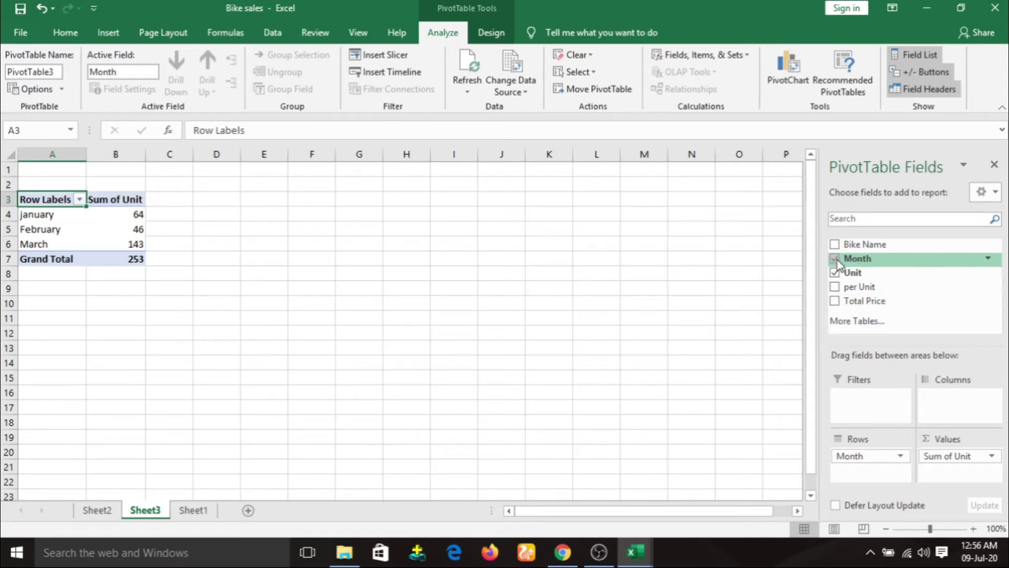
# Step: Clear Month and Unit from the PivotTable, then make Bike Name the rows, broken down by Month
pyautogui.click(835, 259)
pyautogui.click(834, 273)
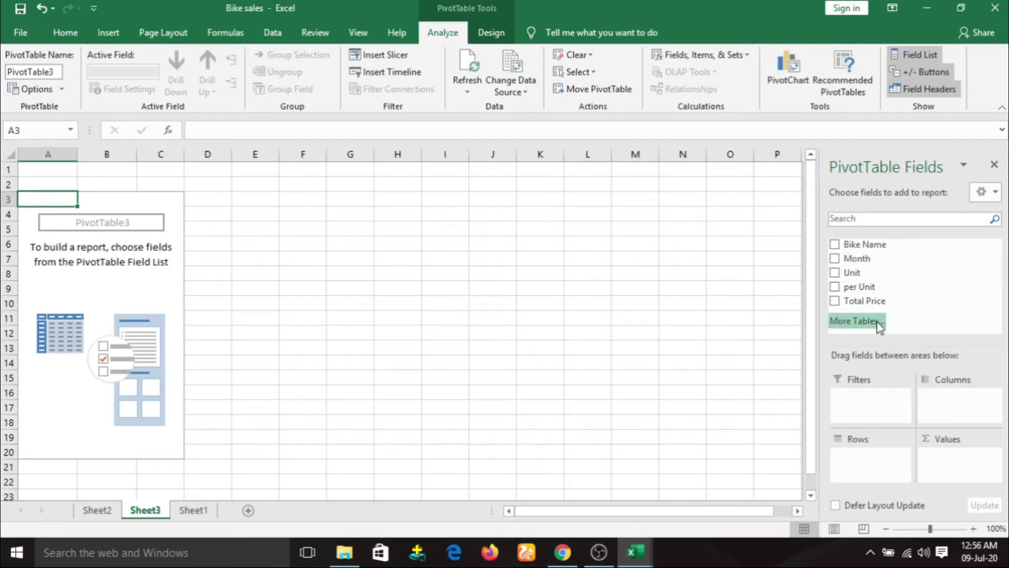
pyautogui.click(836, 245)
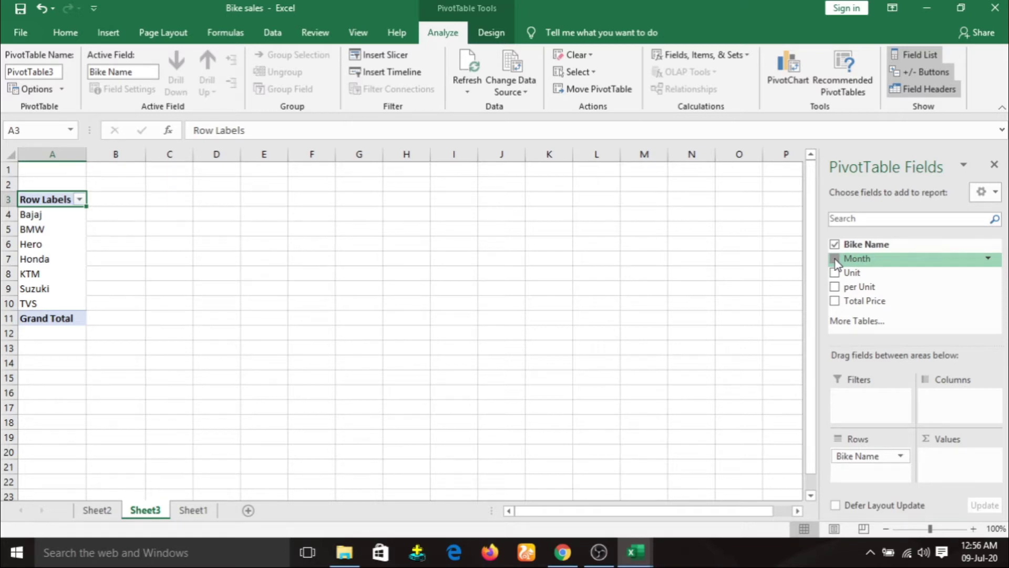
pyautogui.click(835, 259)
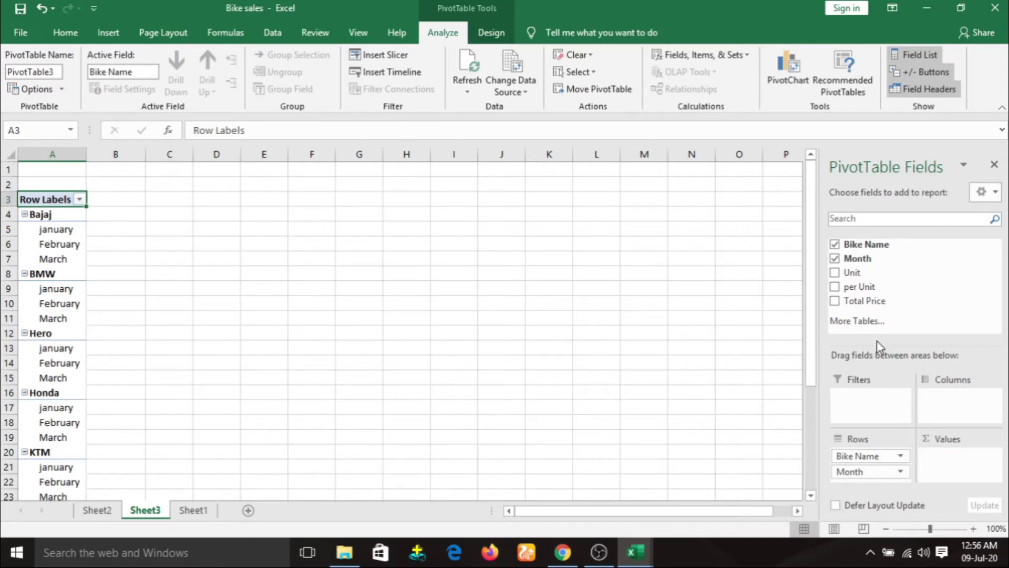
# Step: Add summed Unit, per Unit and Total Price values (totals 253, 5620000, 29375000)
pyautogui.click(835, 273)
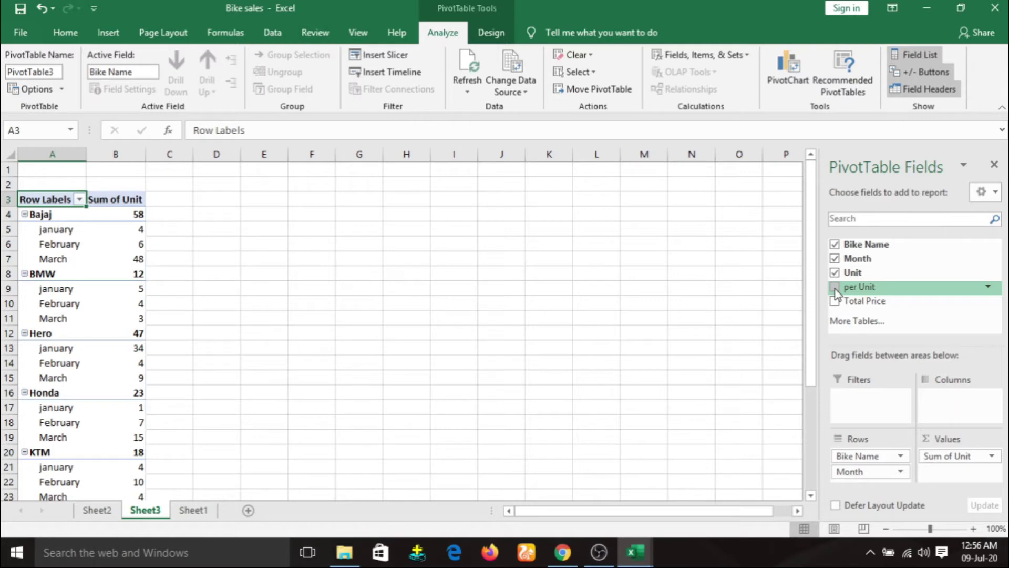
pyautogui.click(834, 286)
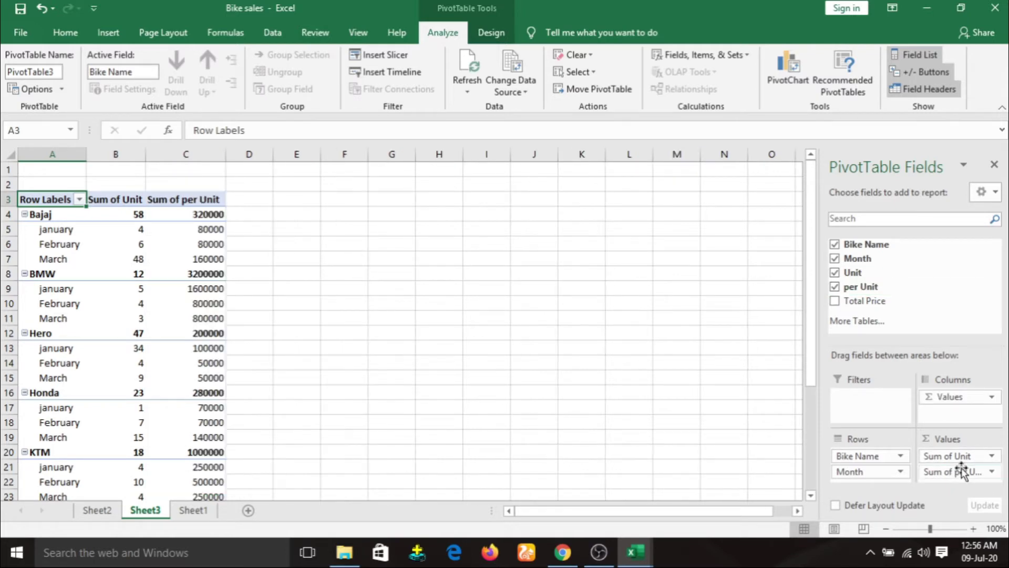
pyautogui.click(834, 301)
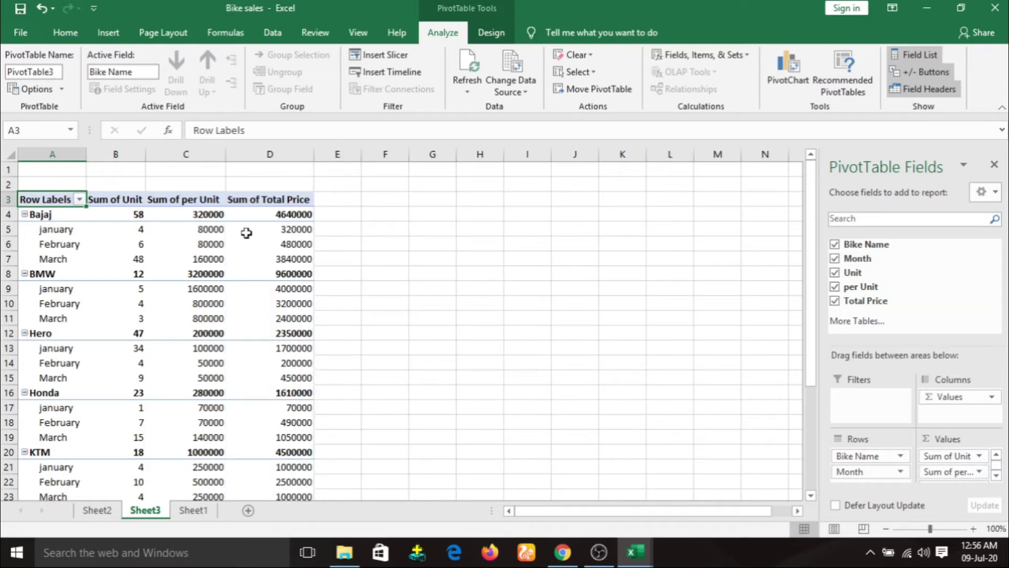
pyautogui.scroll(-2, 239, 240)
pyautogui.scroll(-2, 223, 293)
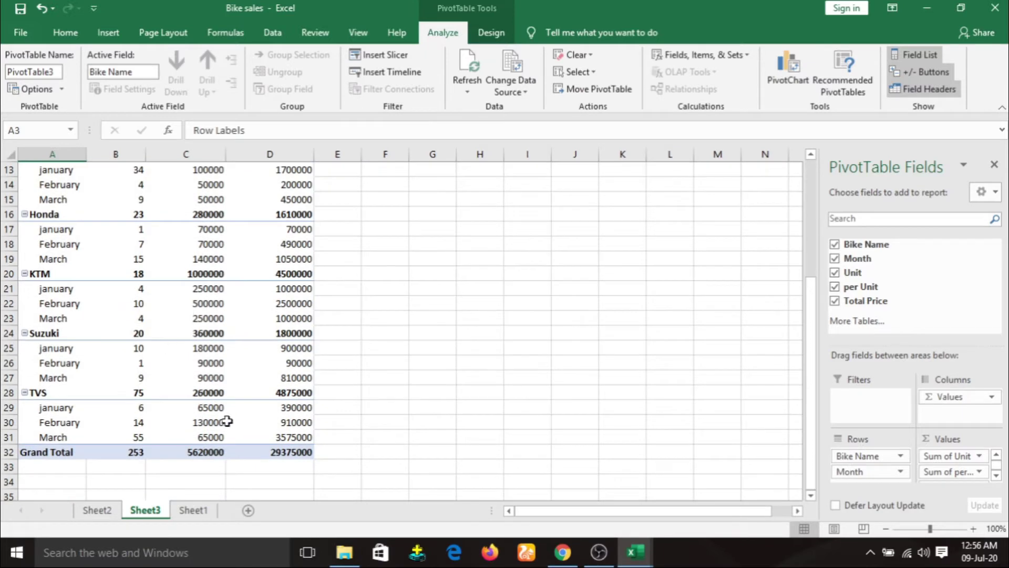
pyautogui.scroll(3, 217, 408)
pyautogui.scroll(1, 217, 408)
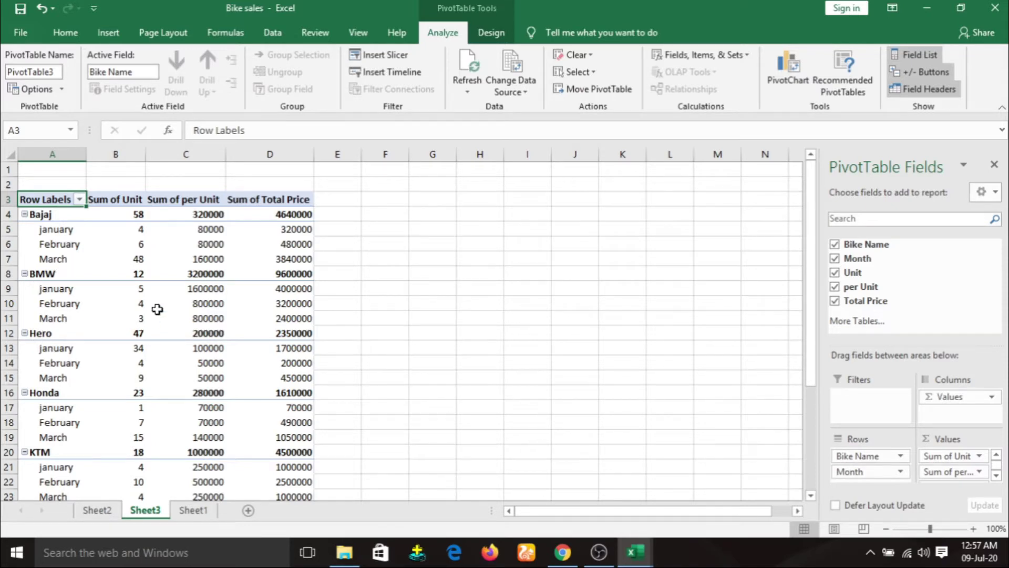
pyautogui.scroll(-2, 158, 307)
pyautogui.scroll(-2, 157, 305)
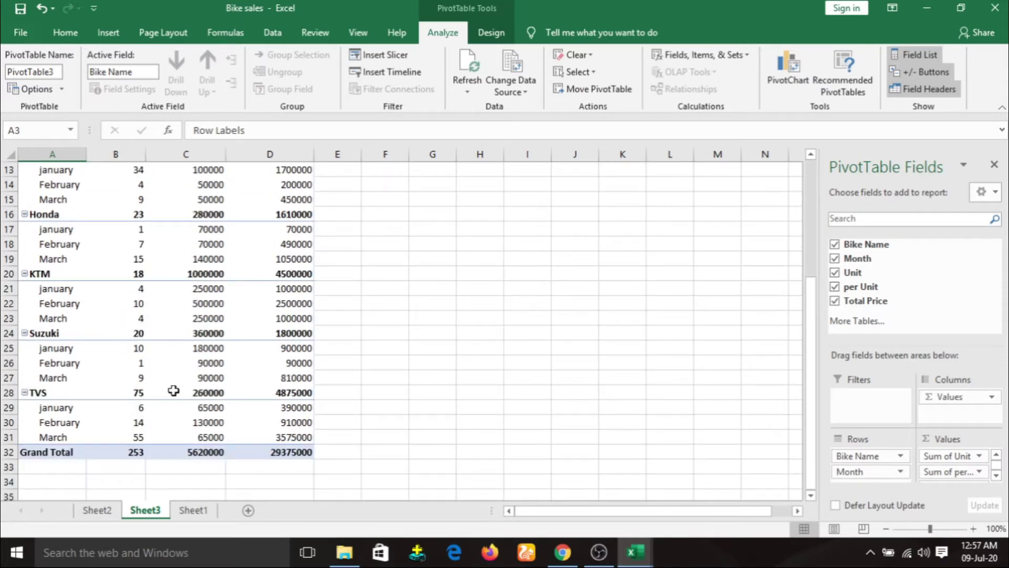
pyautogui.scroll(2, 463, 328)
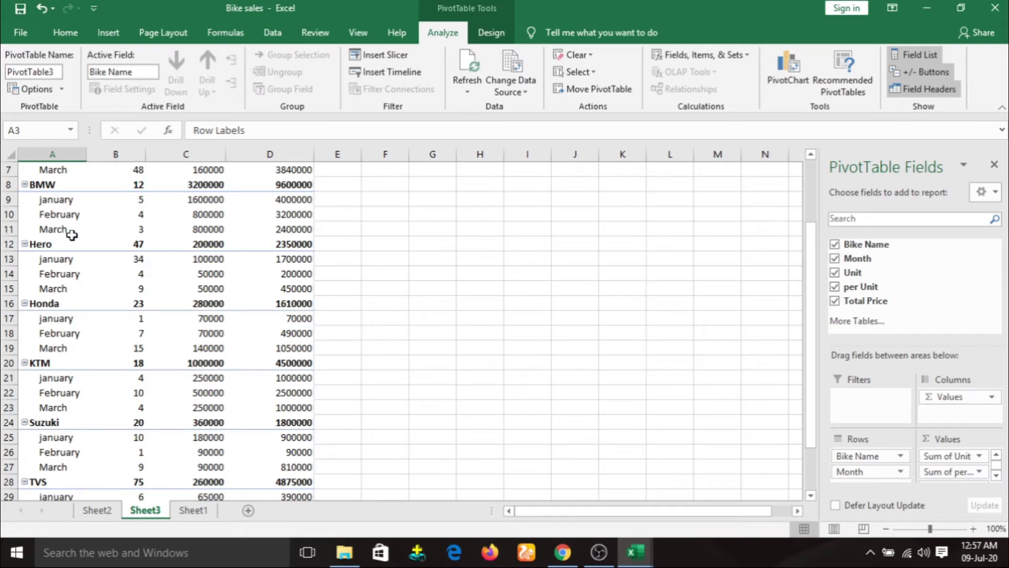
pyautogui.click(108, 32)
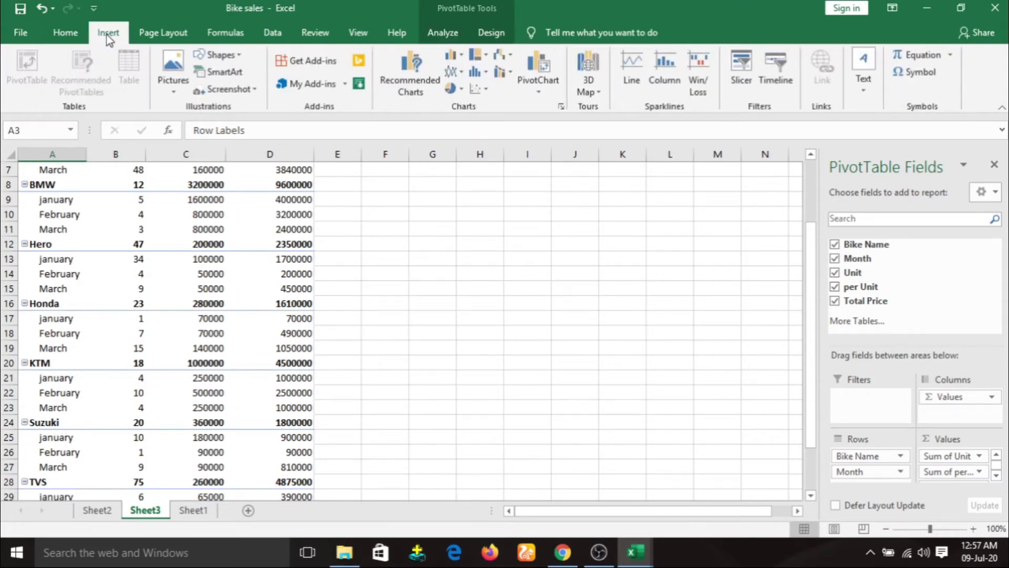
# Step: Convert the Sheet1 bike sales data into a table with headers
pyautogui.click(202, 510)
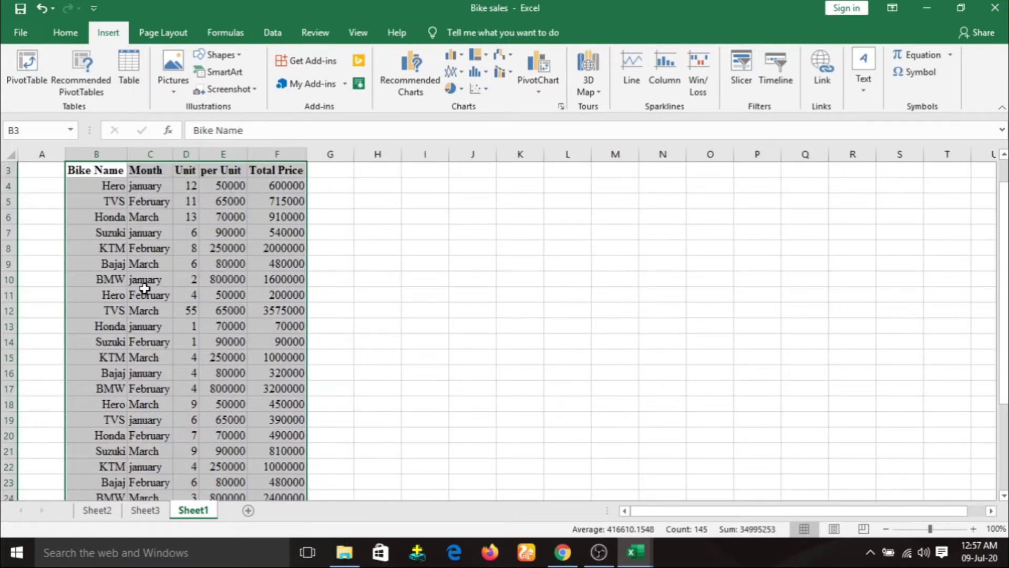
pyautogui.click(129, 73)
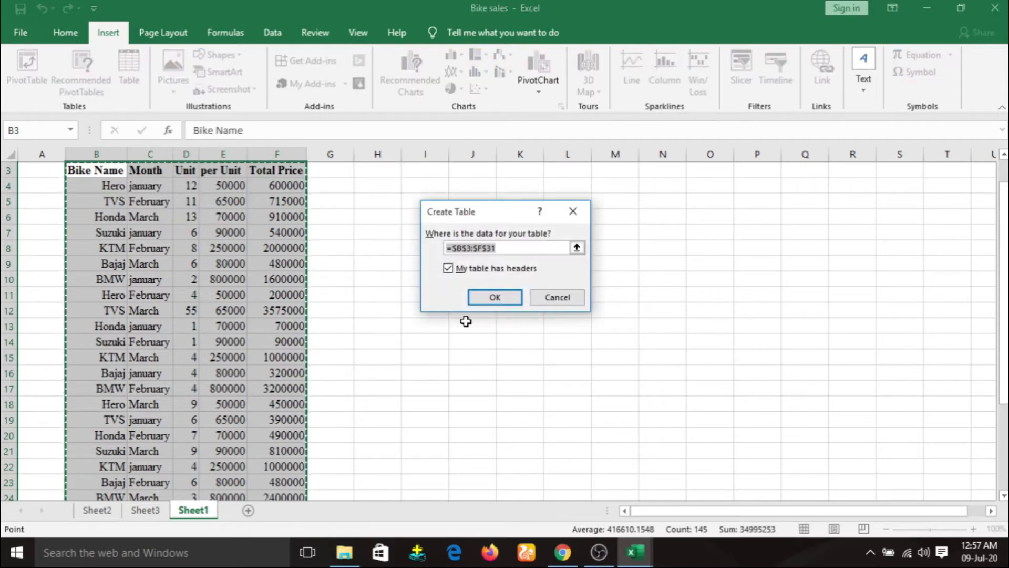
pyautogui.click(498, 296)
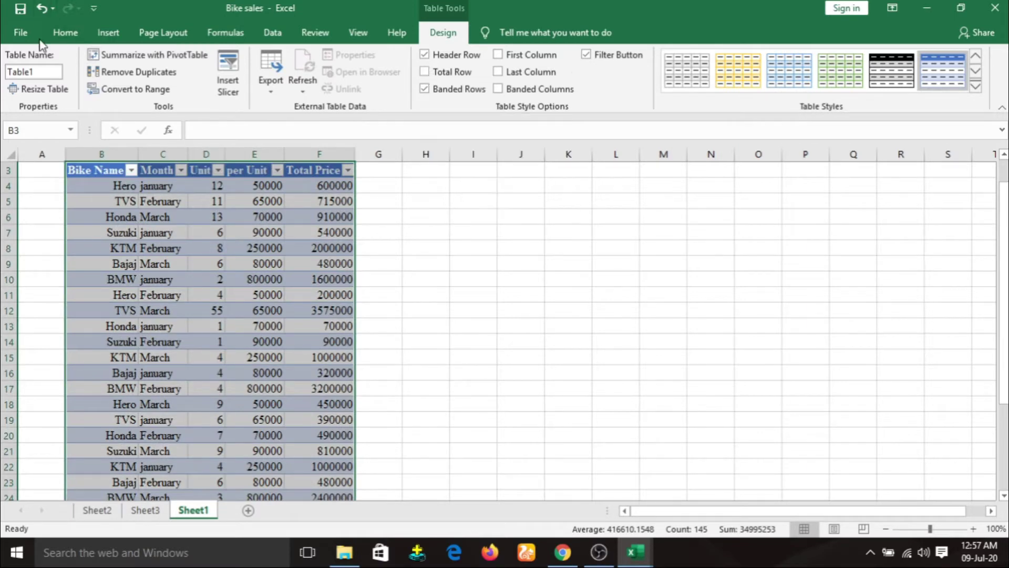
# Step: Select cells D8:E9 in the table, then the Bike Name header cell B3
pyautogui.click(64, 32)
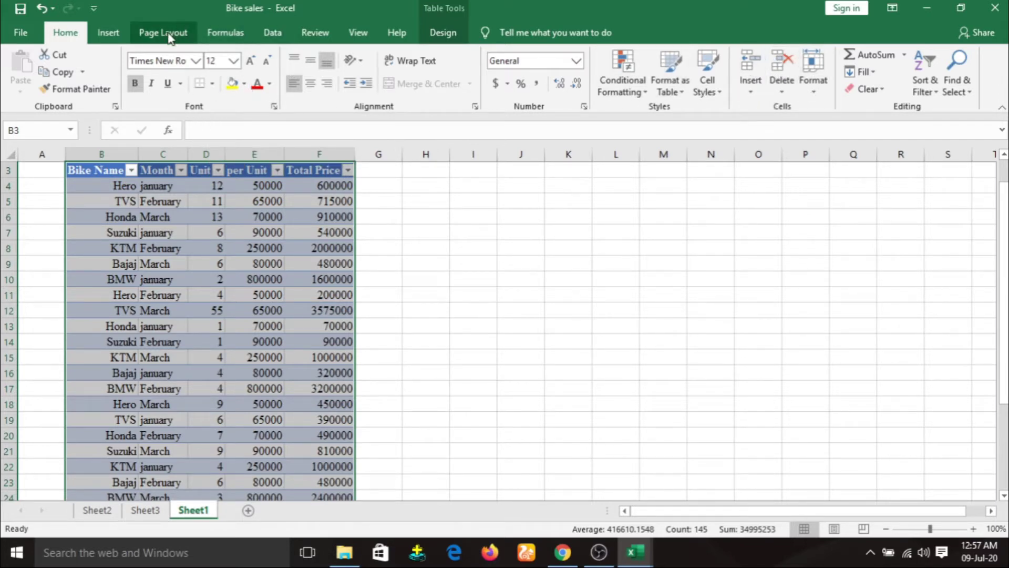
pyautogui.click(108, 32)
pyautogui.moveTo(263, 247); pyautogui.dragTo(228, 240)
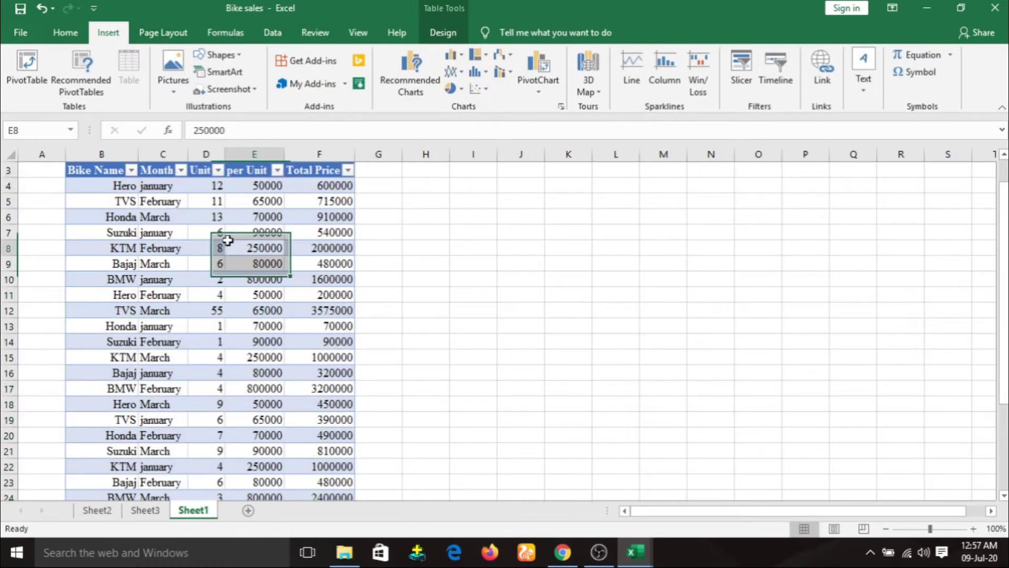
pyautogui.click(79, 170)
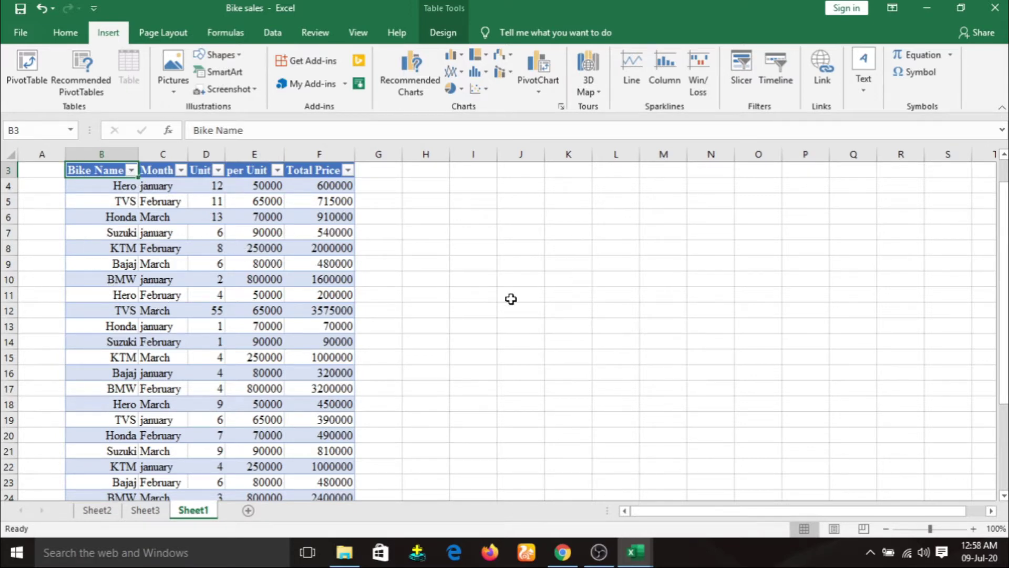
# Step: Insert the picture Screenshot (27) from this device's Screenshots folder onto Sheet1
pyautogui.scroll(1, 511, 299)
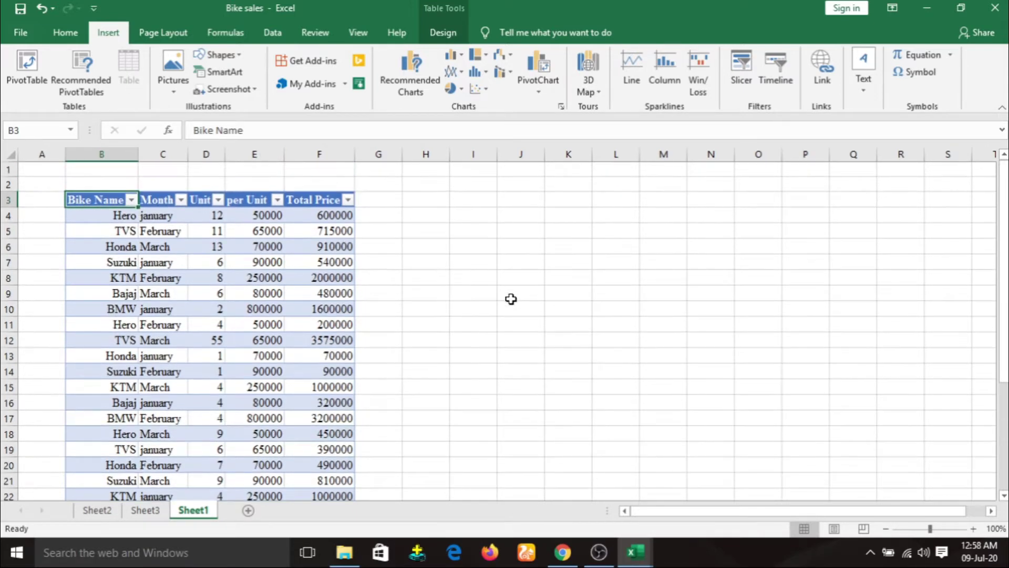
pyautogui.click(178, 93)
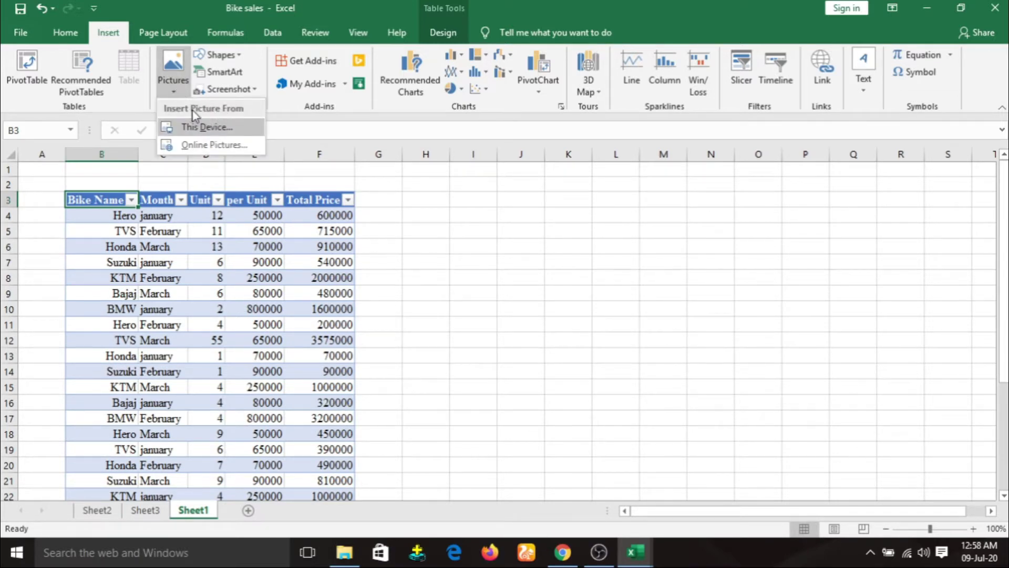
pyautogui.click(206, 128)
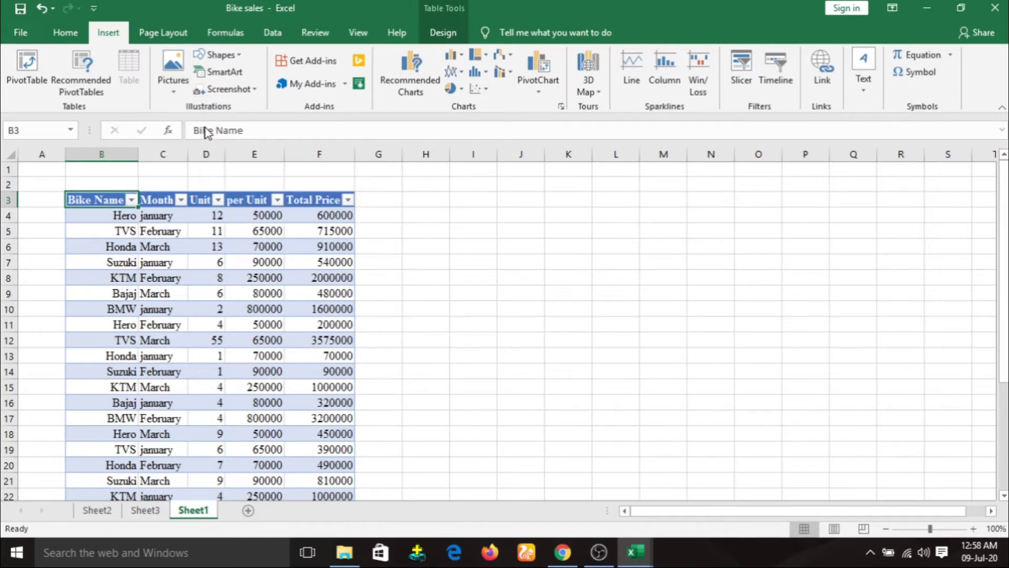
pyautogui.doubleClick(179, 217)
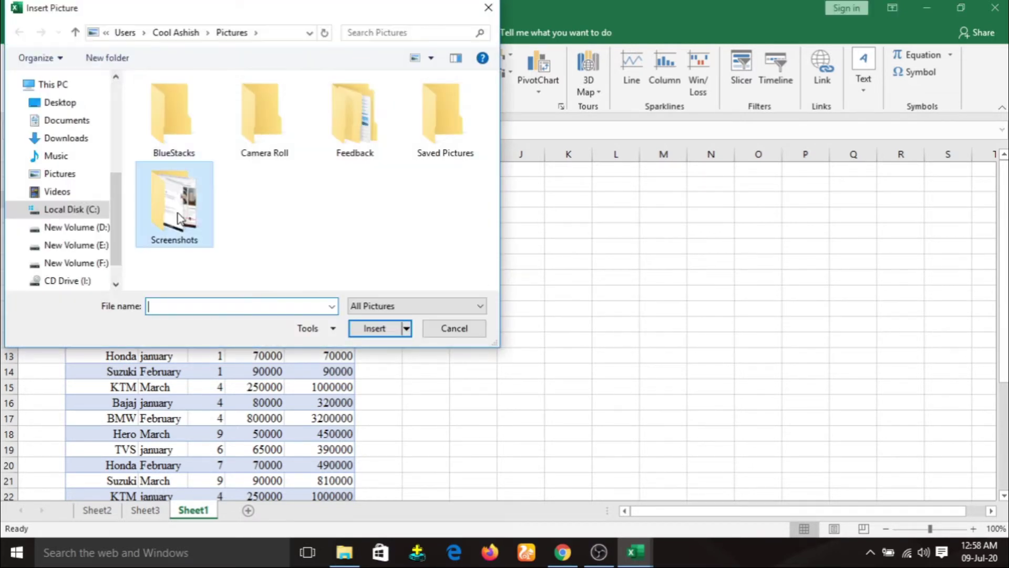
pyautogui.scroll(-2, 294, 182)
pyautogui.scroll(-5, 295, 182)
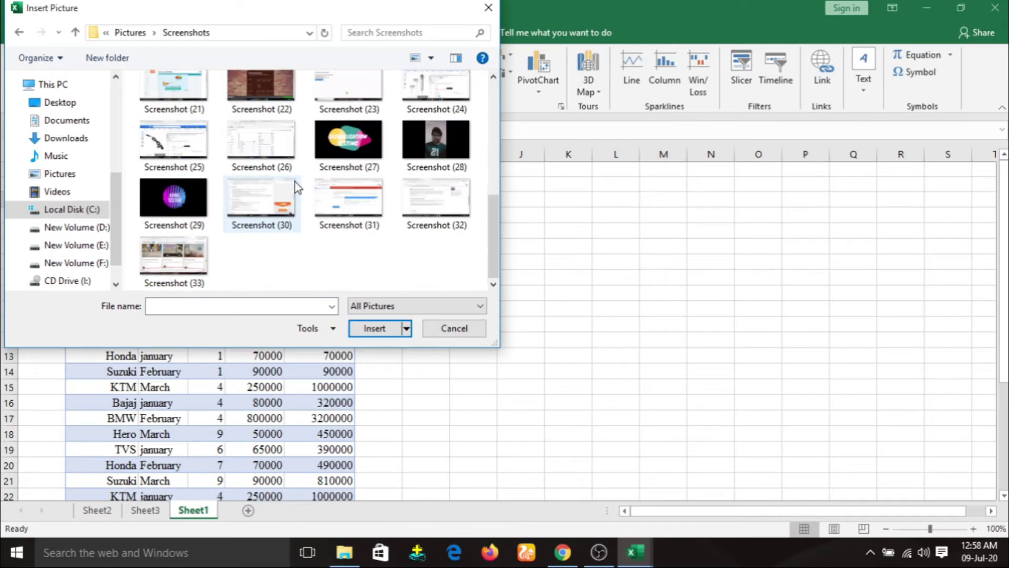
pyautogui.click(330, 146)
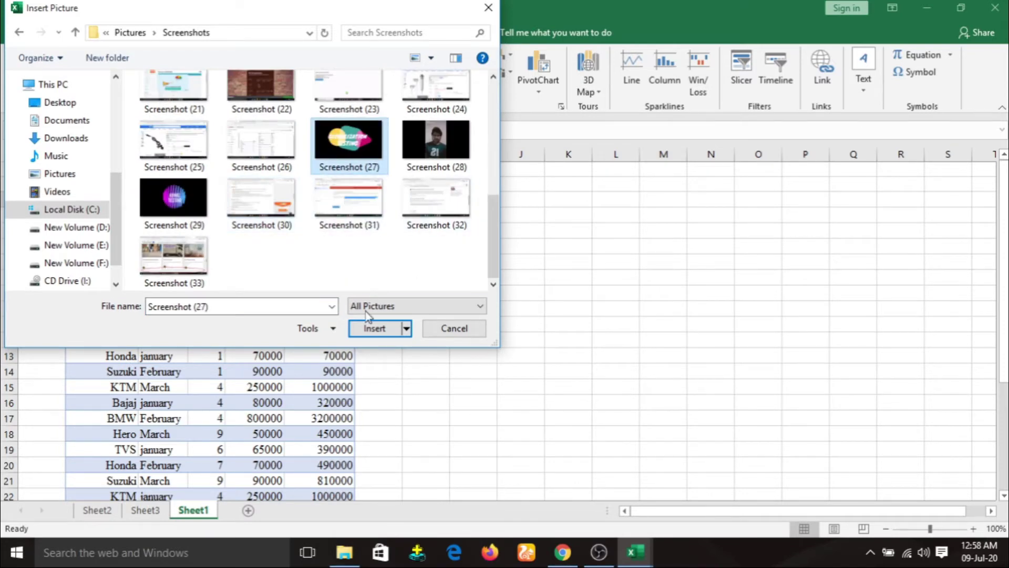
pyautogui.click(365, 330)
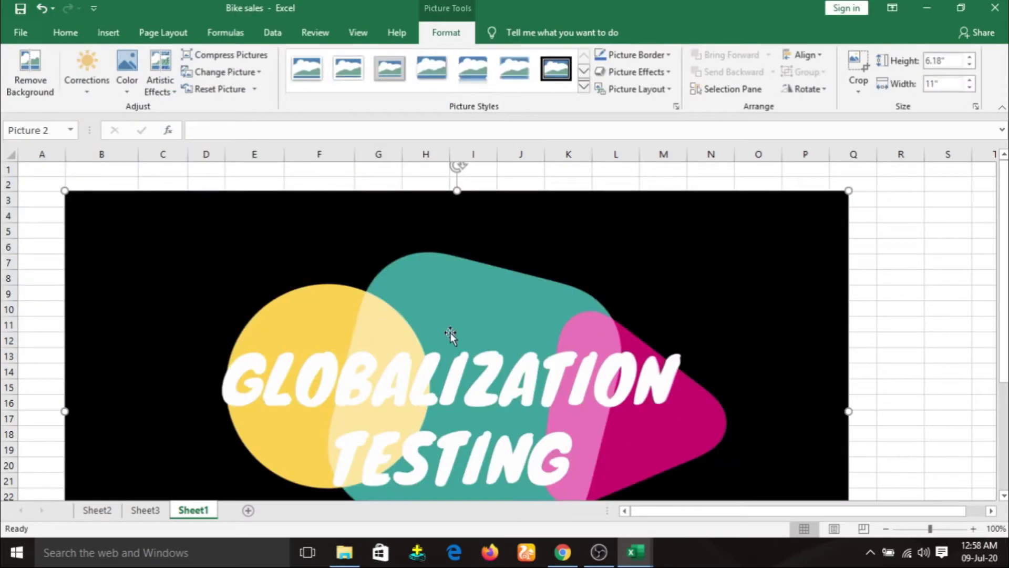
# Step: Resize the screenshot picture to about 4.83 inches wide and move it beside the table
pyautogui.moveTo(64, 190)
pyautogui.mouseDown()
pyautogui.moveTo(367, 401)
pyautogui.moveTo(505, 437)
pyautogui.mouseUp()
pyautogui.moveTo(604, 478); pyautogui.dragTo(518, 253)
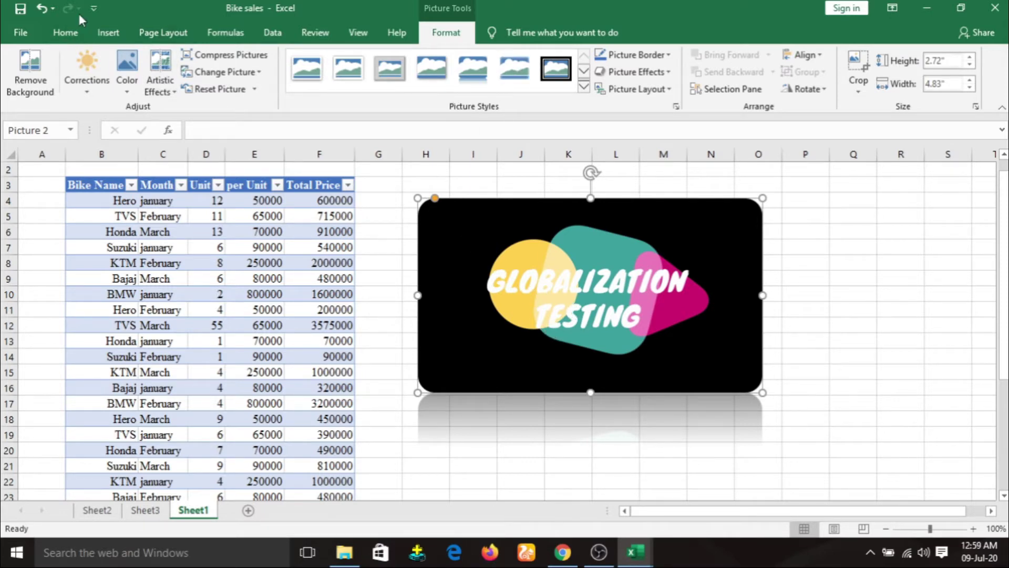
# Step: Search Bing online pictures for 'bike'
pyautogui.click(106, 39)
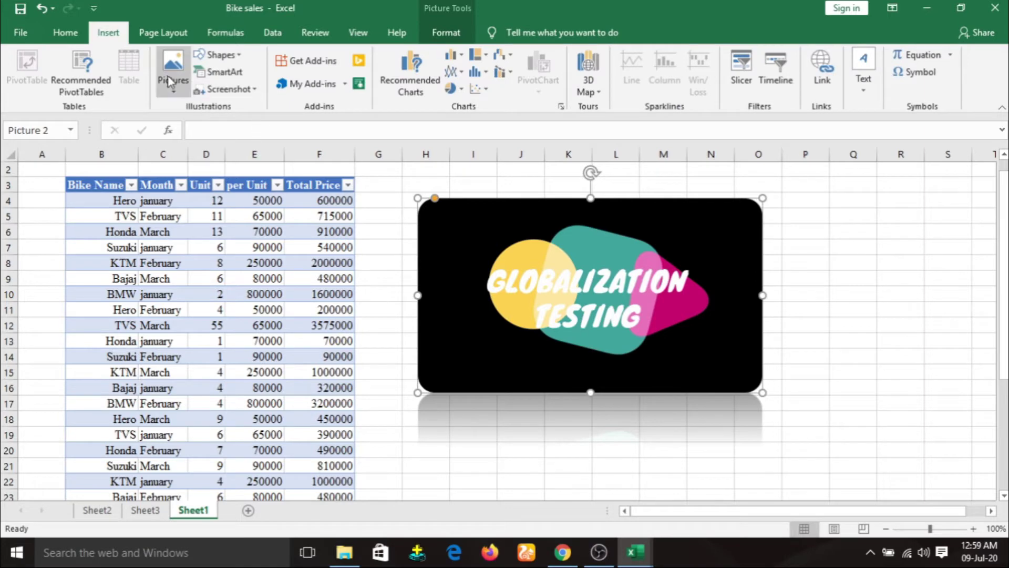
pyautogui.click(170, 74)
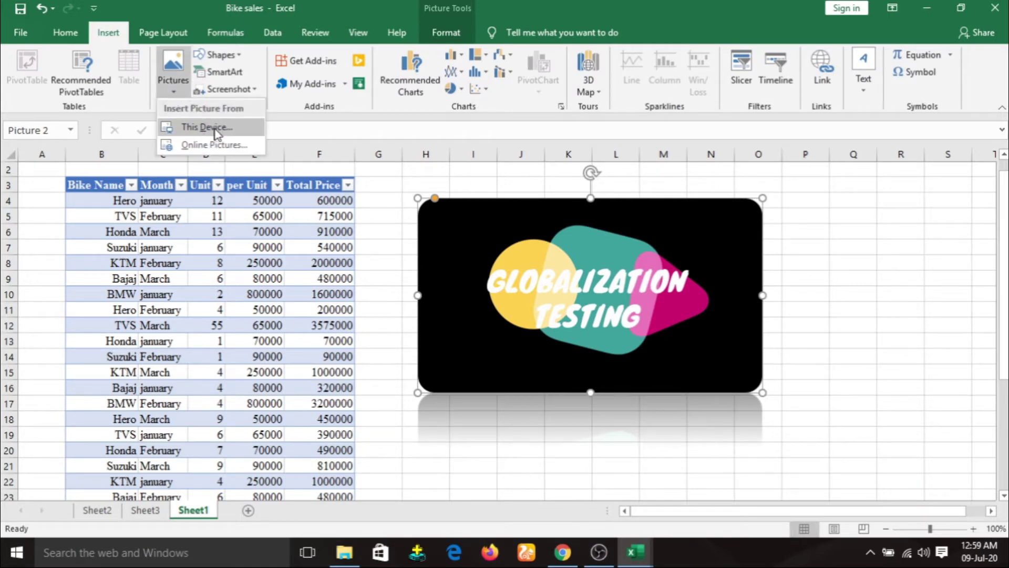
pyautogui.click(214, 152)
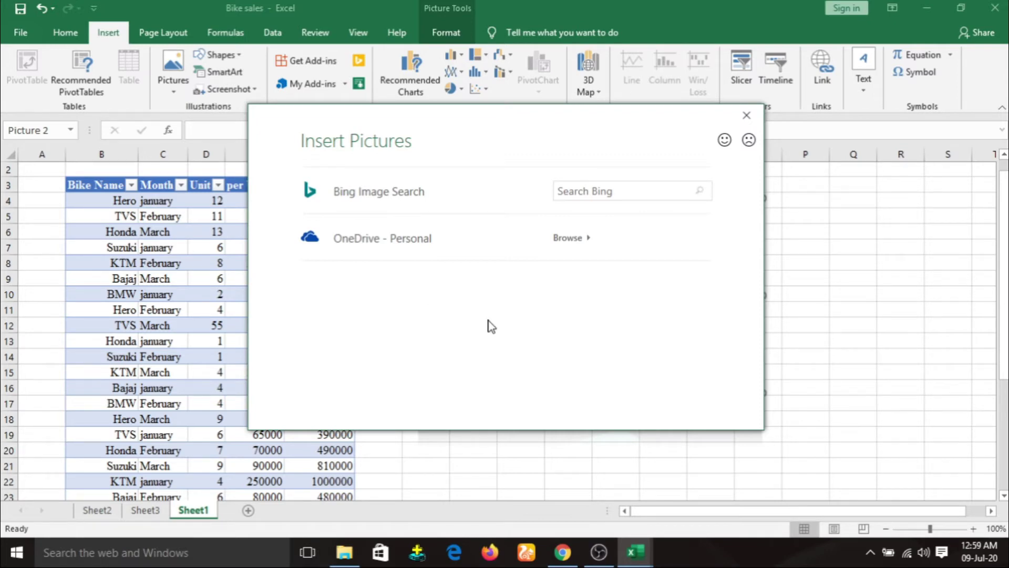
pyautogui.click(631, 193)
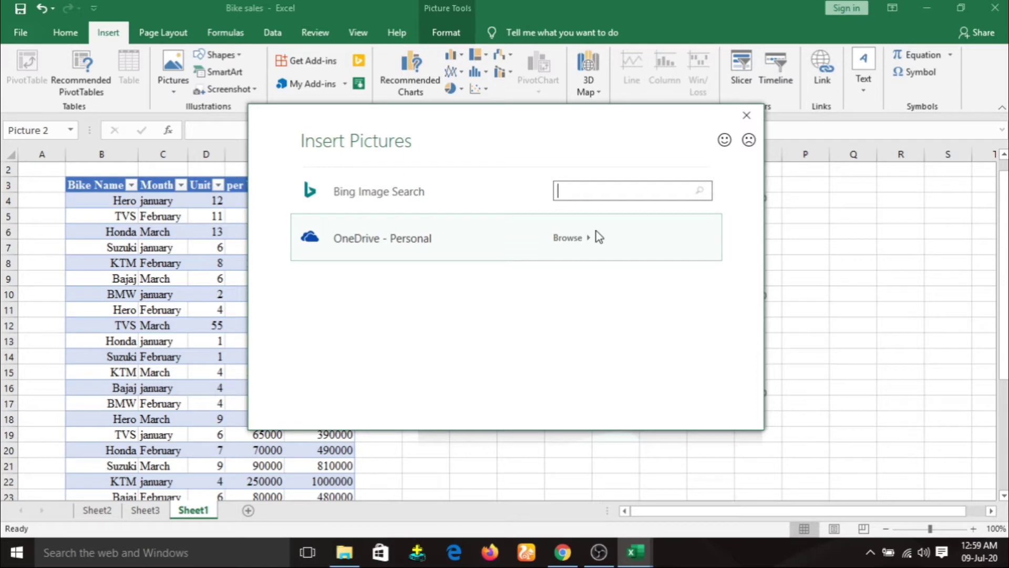
pyautogui.write('bike')
pyautogui.press('Return')
# Step: Insert the green mountain bike photo from the search results
pyautogui.click(699, 189)
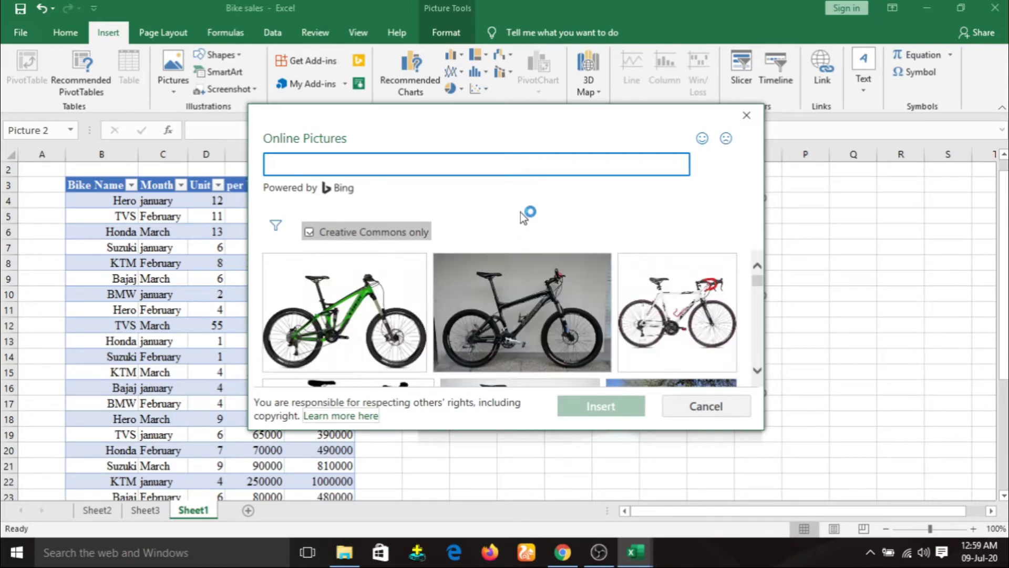
pyautogui.scroll(-3, 536, 316)
pyautogui.scroll(-2, 531, 320)
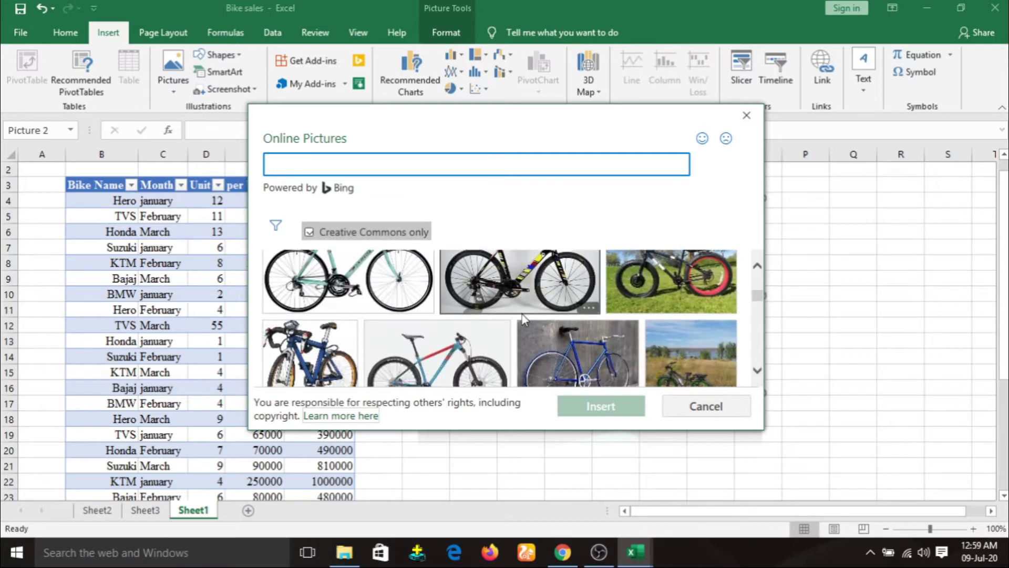
pyautogui.scroll(5, 631, 341)
pyautogui.click(345, 299)
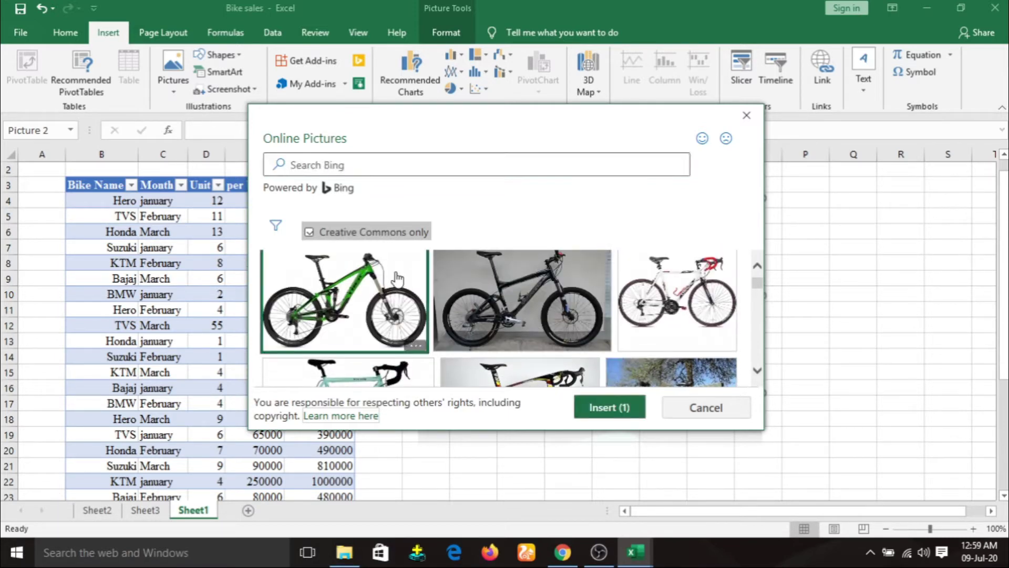
pyautogui.click(609, 407)
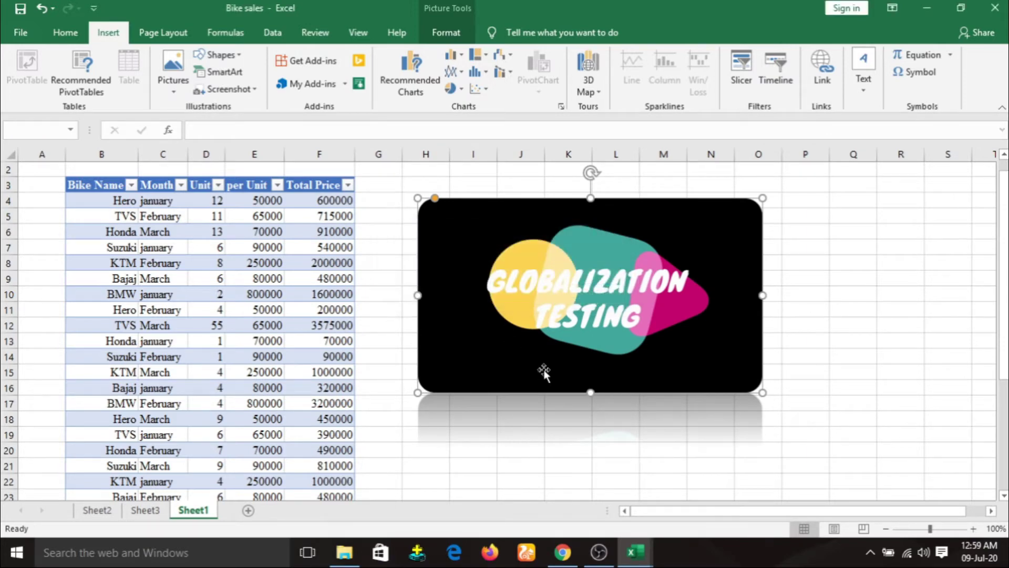
# Step: Shrink the bike photo to about 2.44 inches wide and place it with its caption right of the banner
pyautogui.scroll(-1, 431, 302)
pyautogui.scroll(-4, 431, 301)
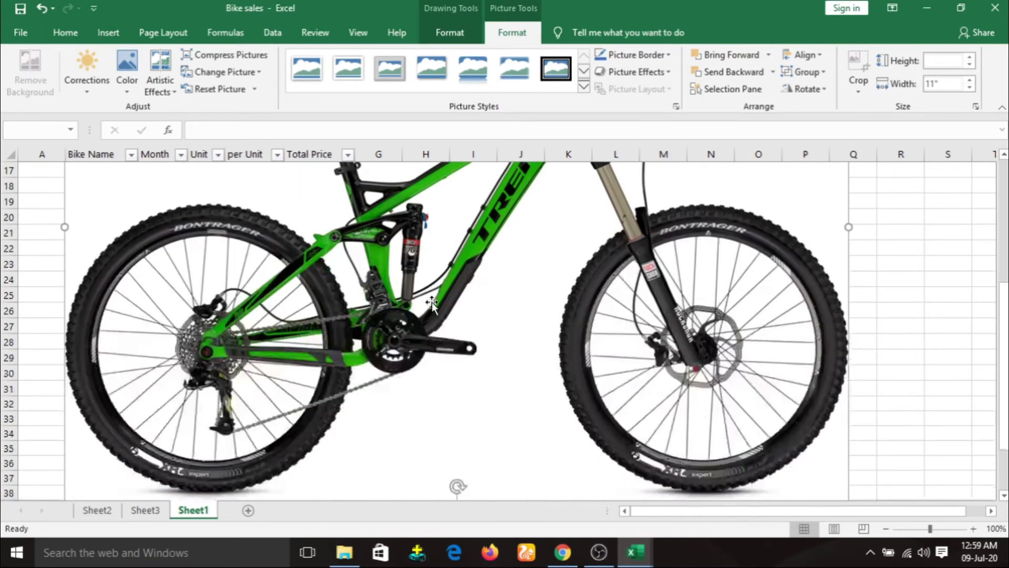
pyautogui.scroll(-4, 430, 302)
pyautogui.scroll(1, 432, 304)
pyautogui.scroll(3, 432, 304)
pyautogui.scroll(5, 137, 243)
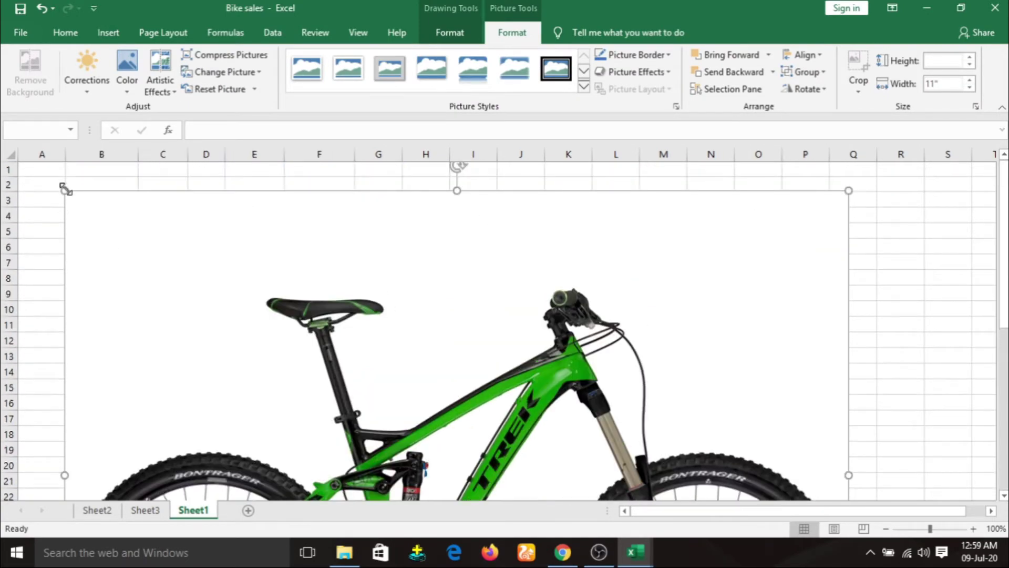
pyautogui.moveTo(64, 190)
pyautogui.mouseDown()
pyautogui.moveTo(431, 533)
pyautogui.moveTo(435, 462)
pyautogui.mouseUp()
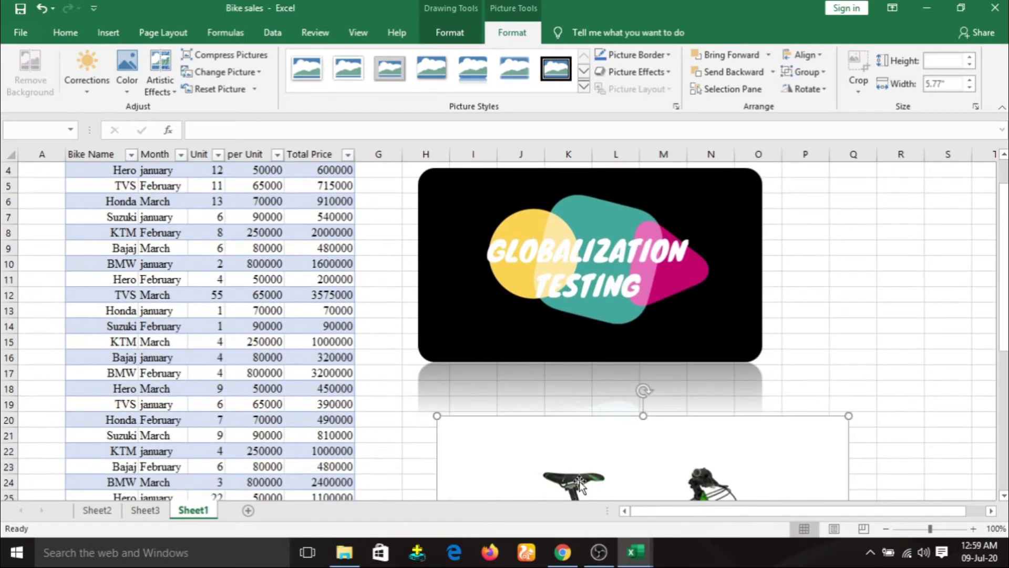
pyautogui.moveTo(482, 214); pyautogui.dragTo(465, 227)
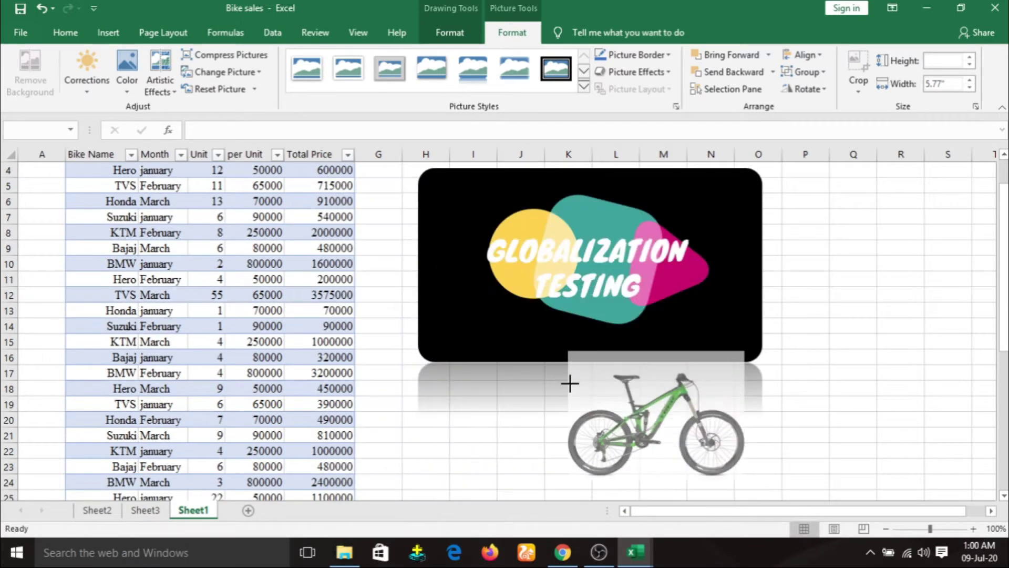
pyautogui.moveTo(334, 180); pyautogui.dragTo(569, 356)
pyautogui.moveTo(606, 405); pyautogui.dragTo(845, 239)
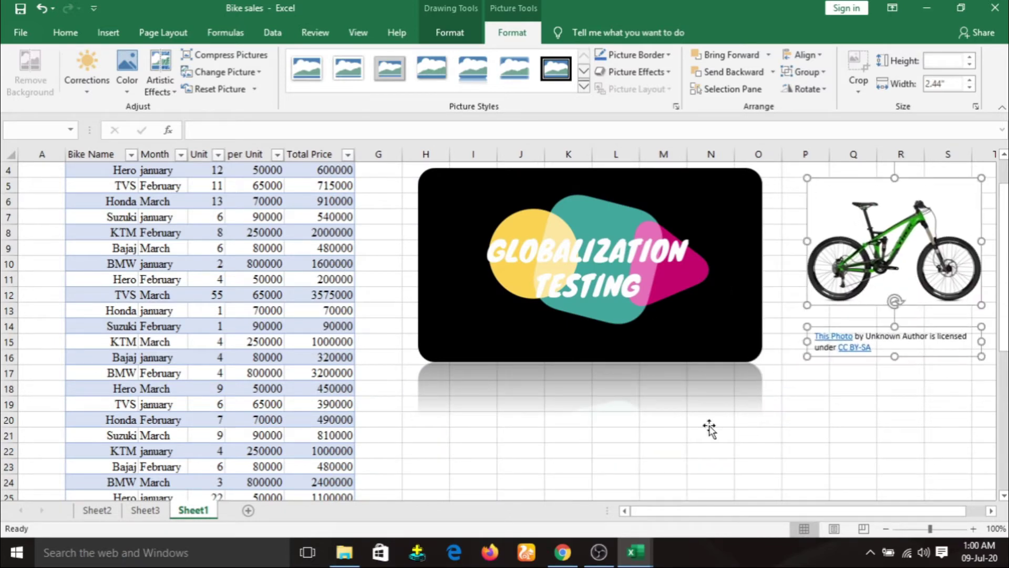
pyautogui.moveTo(857, 261); pyautogui.dragTo(823, 276)
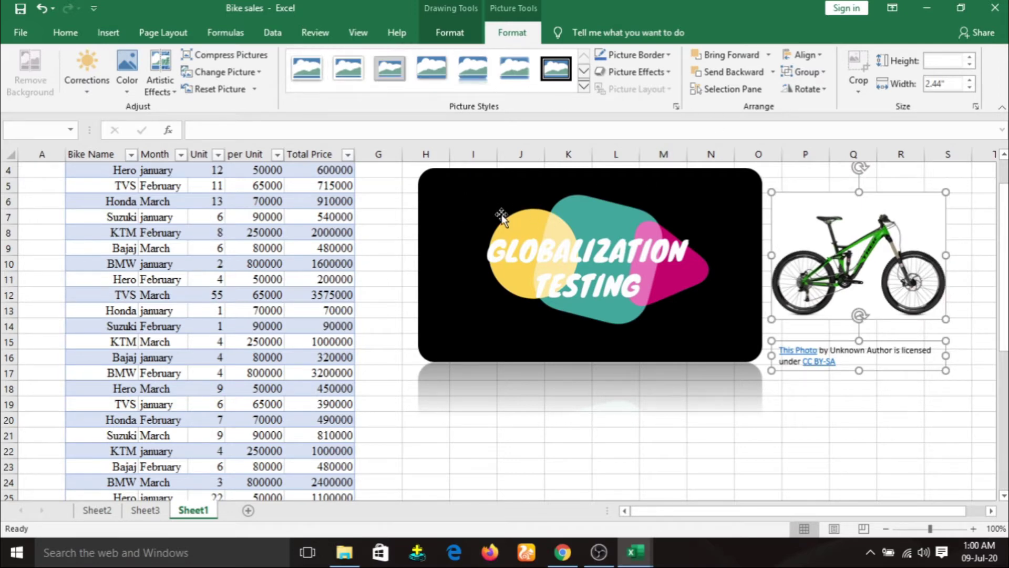
# Step: Draw an Oval shape, 1.05" by 2.33", positioned just below the Globalization Testing banner
pyautogui.click(107, 36)
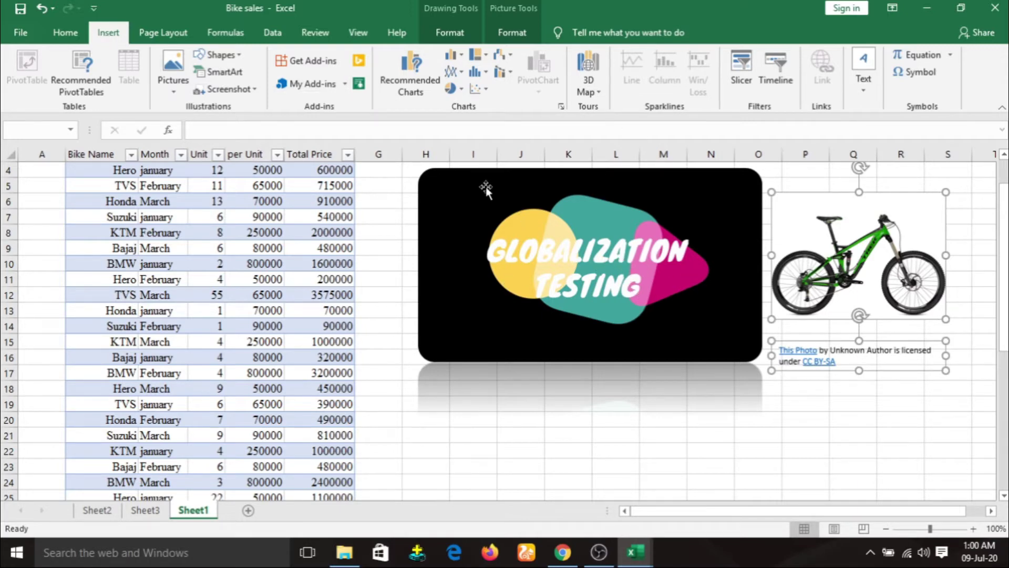
pyautogui.click(236, 56)
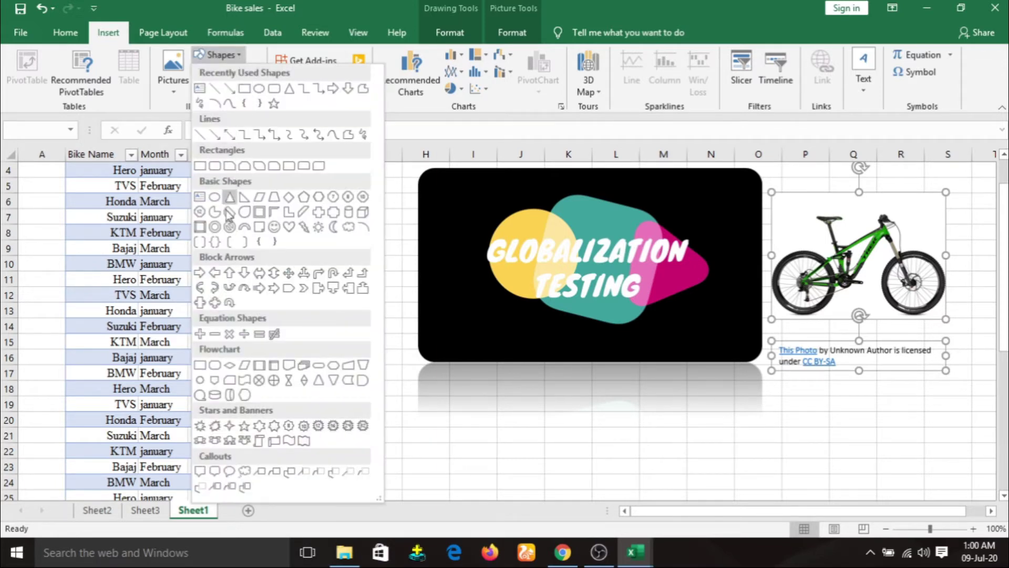
pyautogui.click(259, 88)
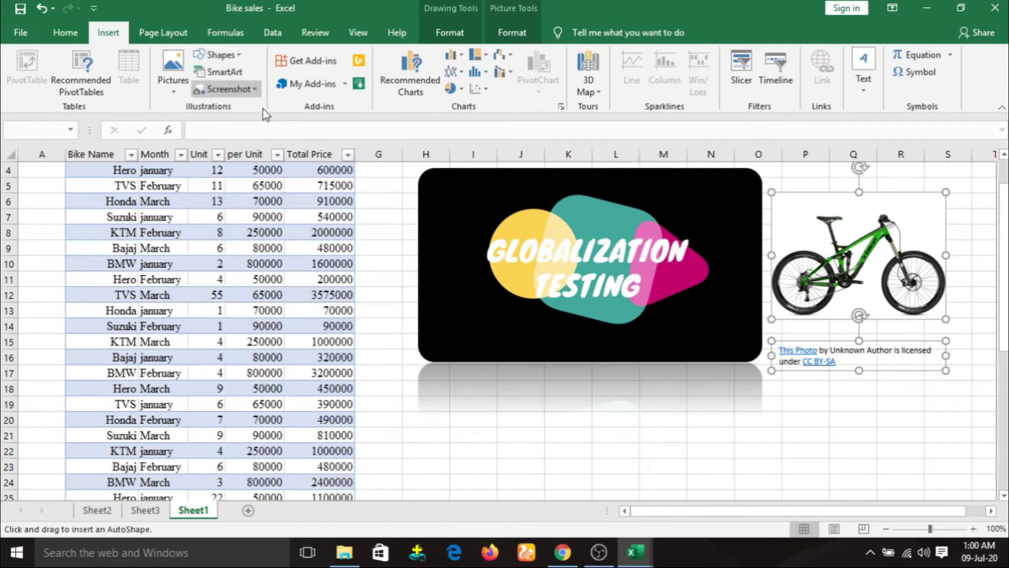
pyautogui.moveTo(454, 387)
pyautogui.mouseDown()
pyautogui.moveTo(620, 444)
pyautogui.moveTo(621, 462)
pyautogui.mouseUp()
pyautogui.scroll(-1, 638, 389)
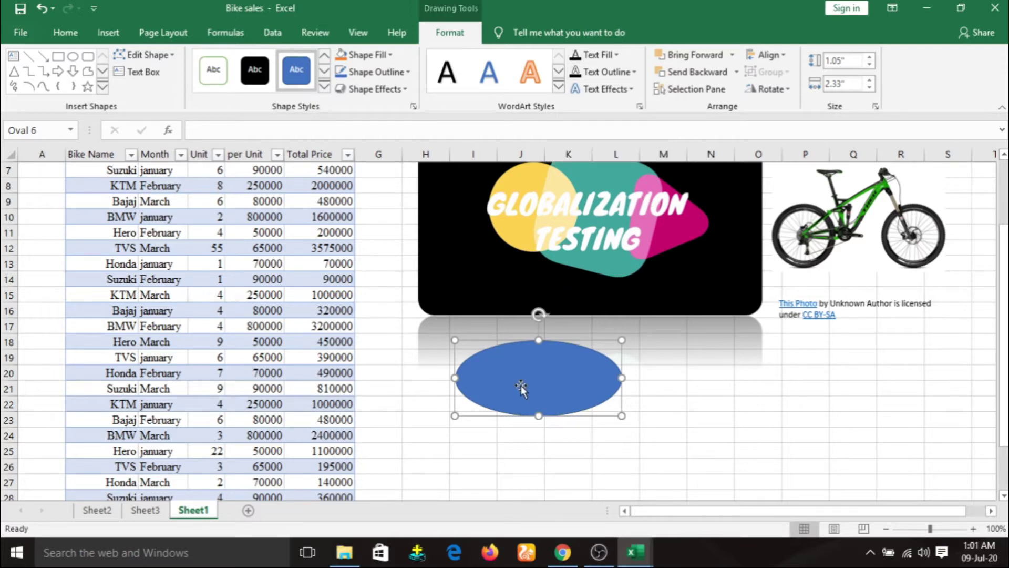
pyautogui.moveTo(521, 386); pyautogui.dragTo(504, 367)
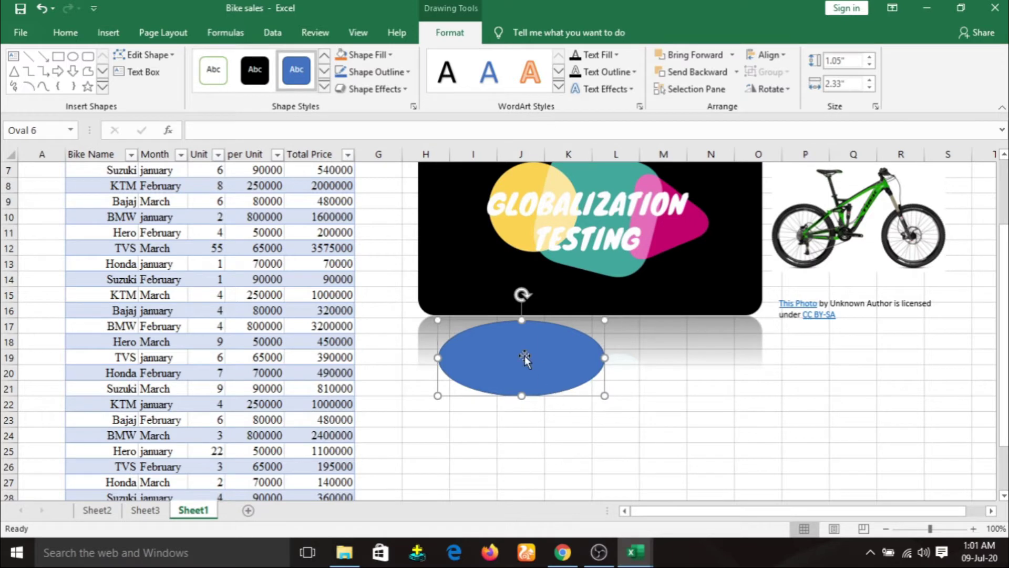
pyautogui.moveTo(510, 358); pyautogui.dragTo(517, 374)
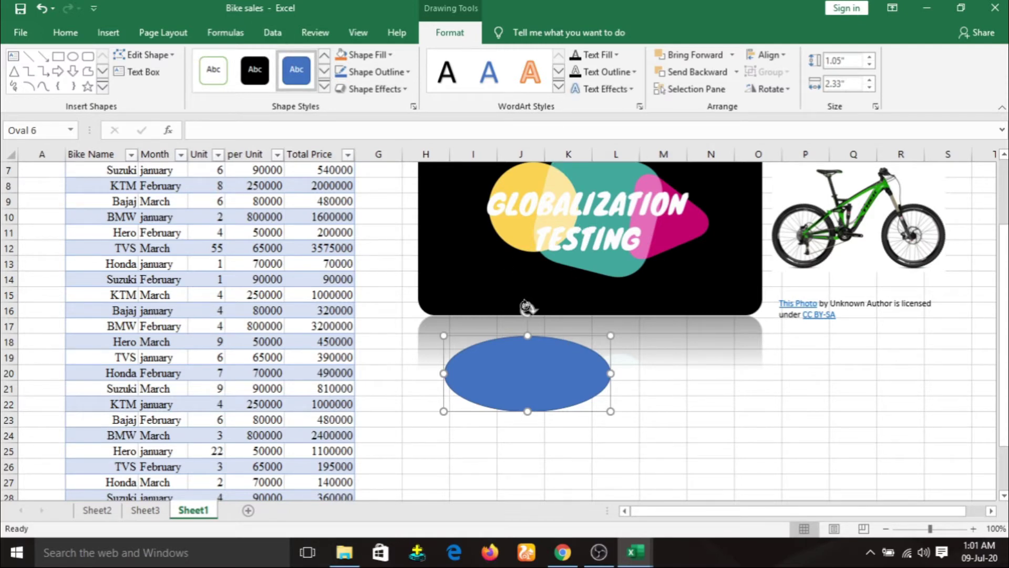
pyautogui.click(108, 32)
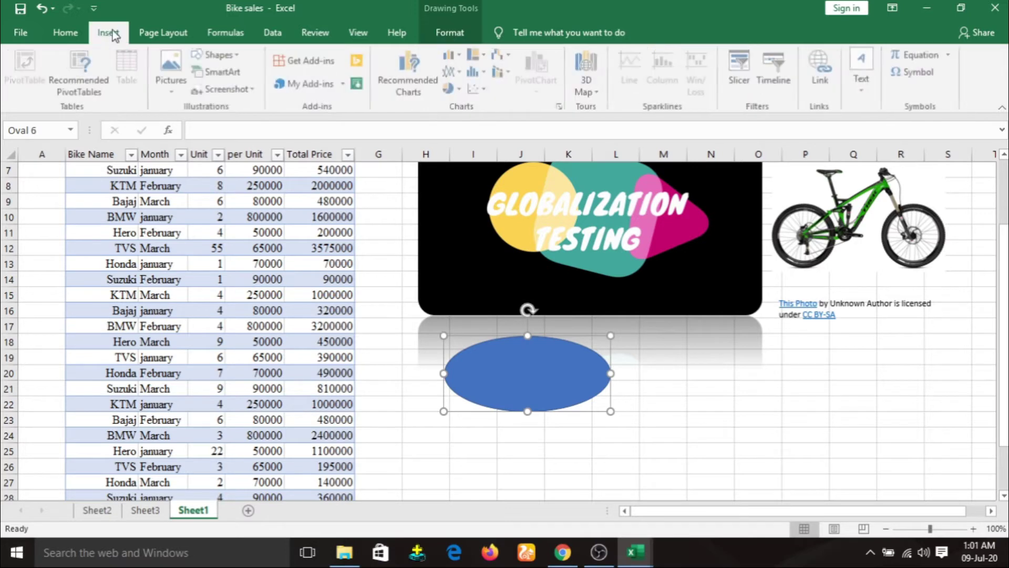
pyautogui.click(236, 78)
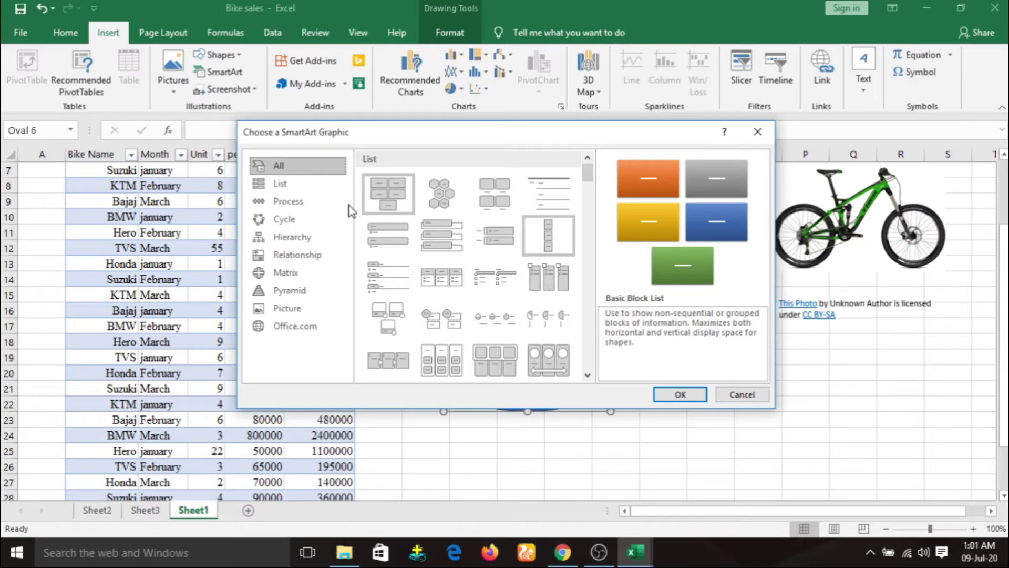
pyautogui.click(428, 191)
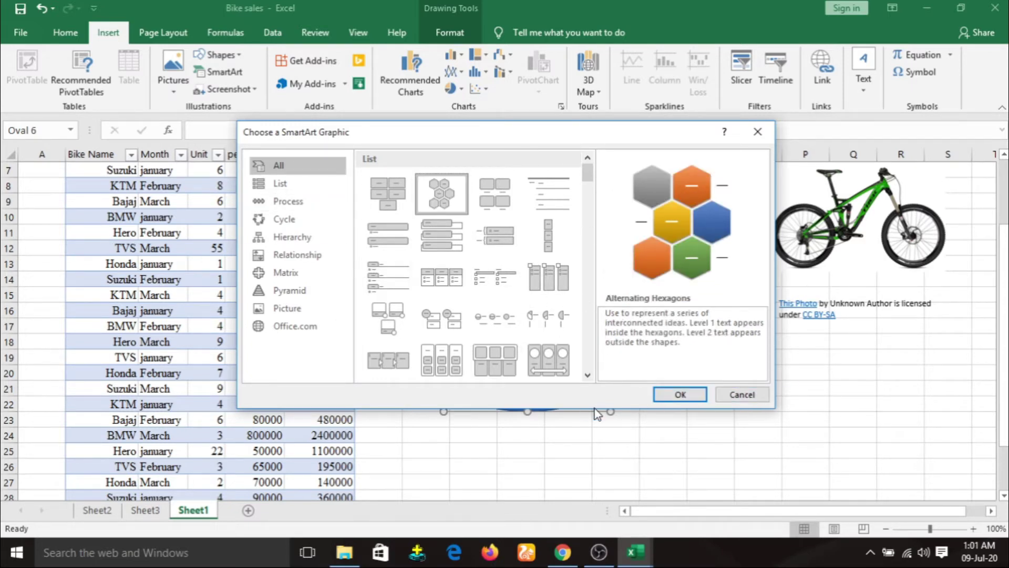
pyautogui.click(683, 395)
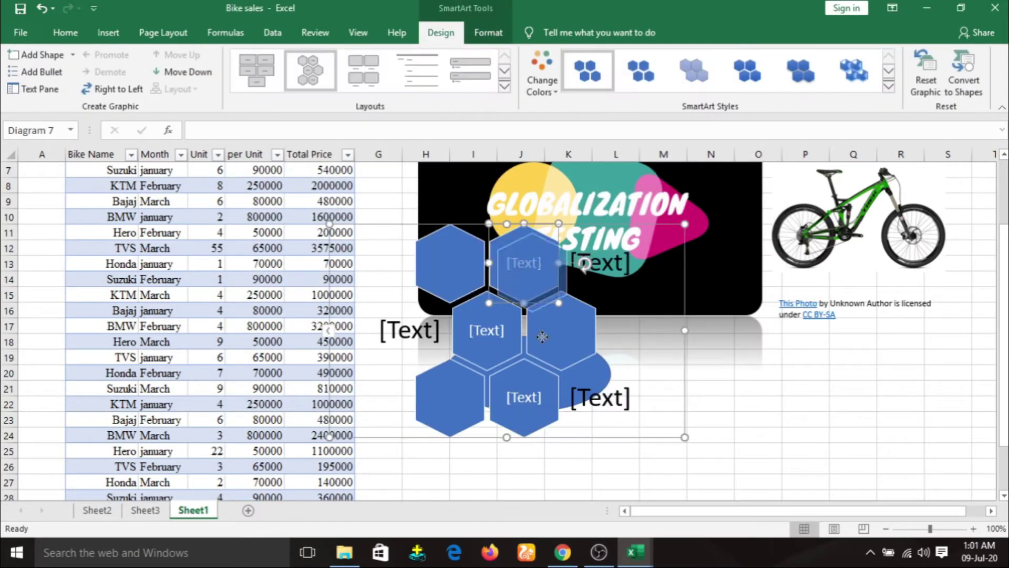
pyautogui.moveTo(526, 273); pyautogui.dragTo(652, 368)
pyautogui.moveTo(529, 358); pyautogui.dragTo(616, 426)
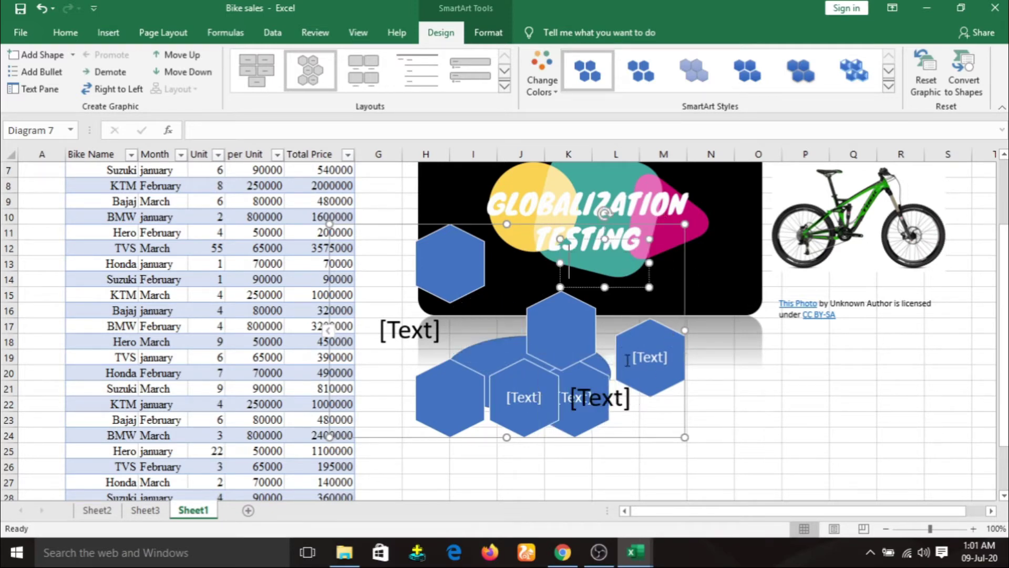
pyautogui.hotkey('ctrl', 'z')
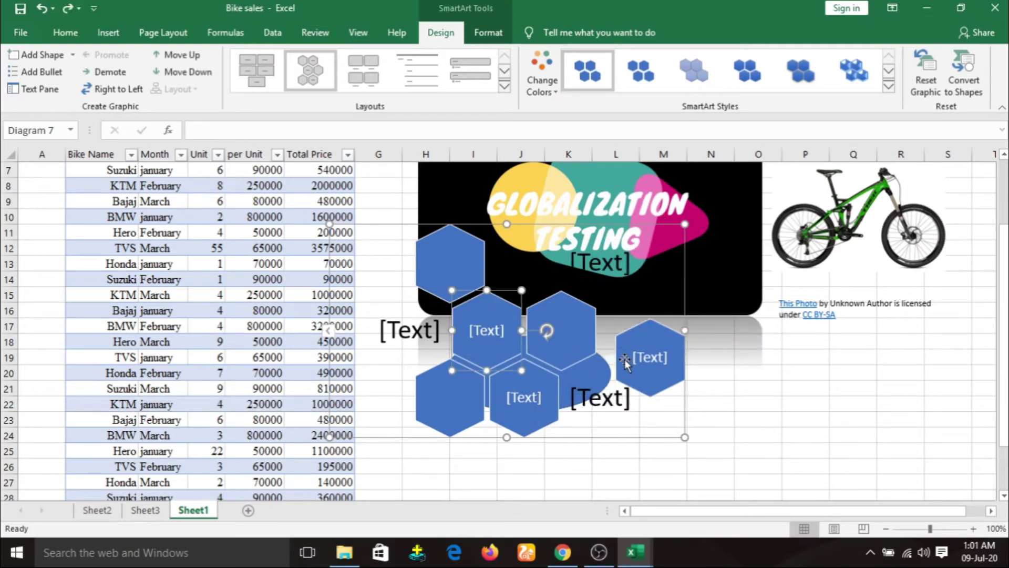
pyautogui.hotkey('ctrl', 'z')
pyautogui.hotkey('ctrl', 'z')
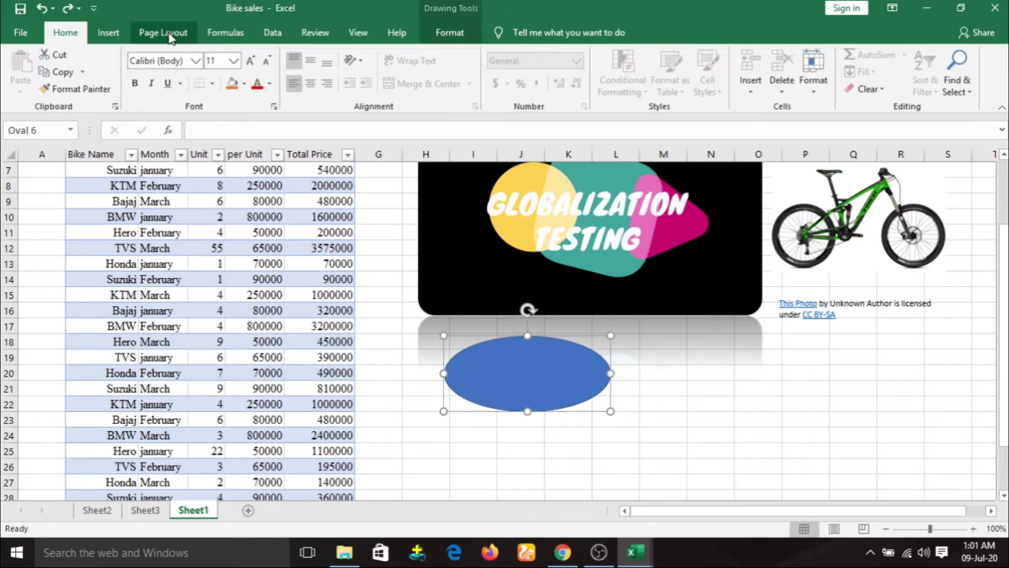
pyautogui.click(109, 33)
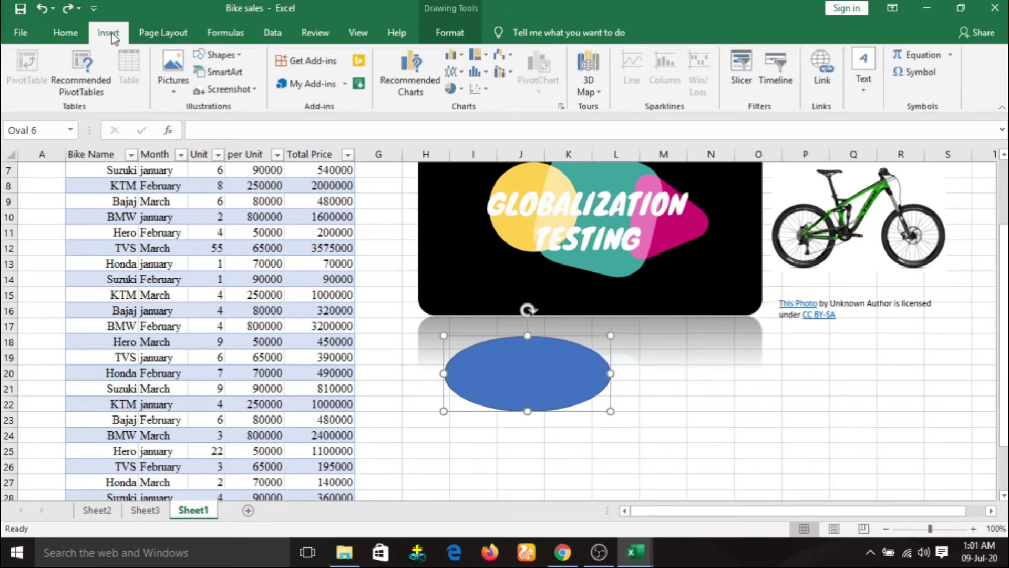
pyautogui.click(235, 71)
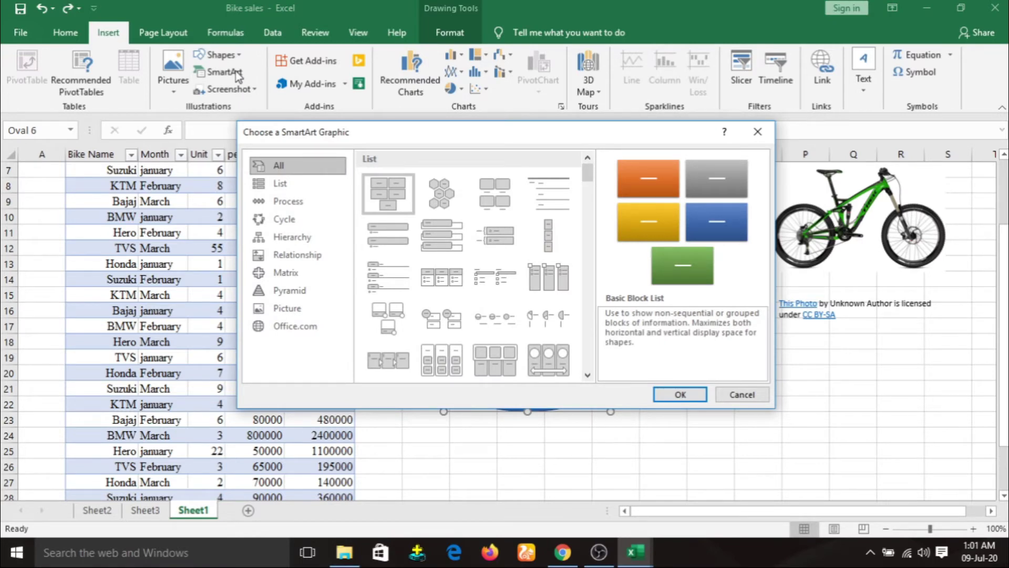
pyautogui.click(763, 137)
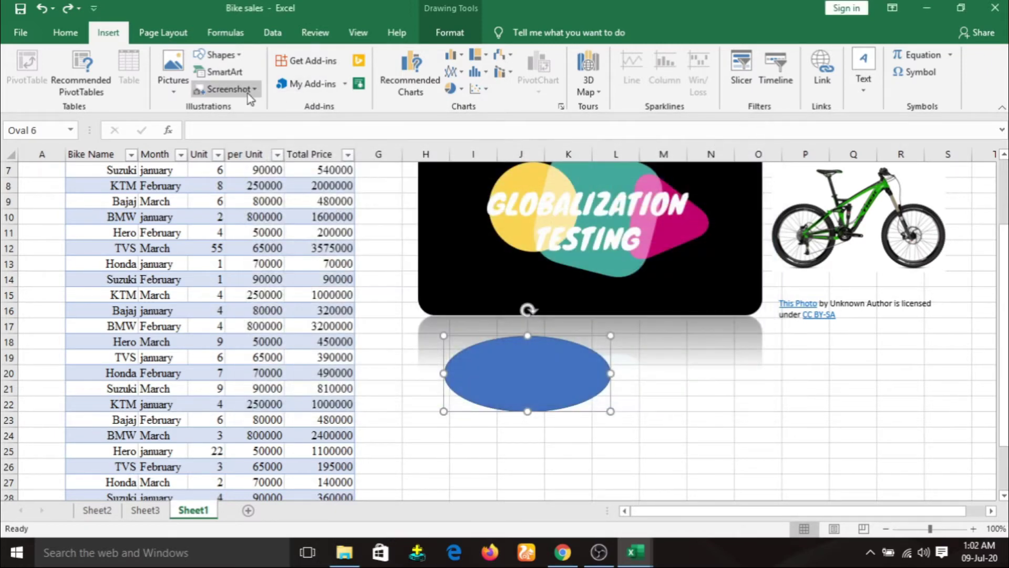
# Step: Insert a screen clipping of the blank Excel workbook window
pyautogui.click(252, 92)
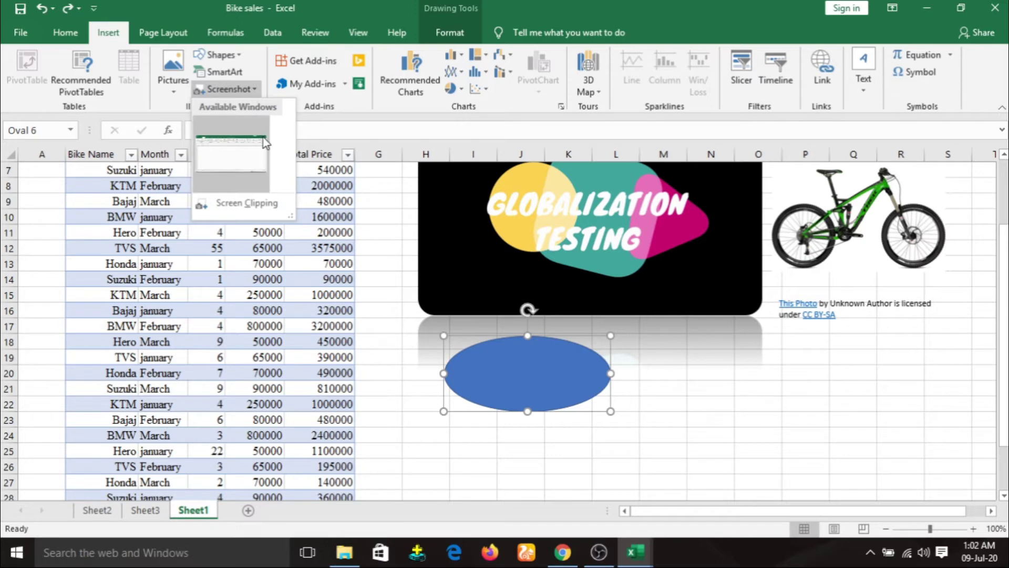
pyautogui.click(245, 204)
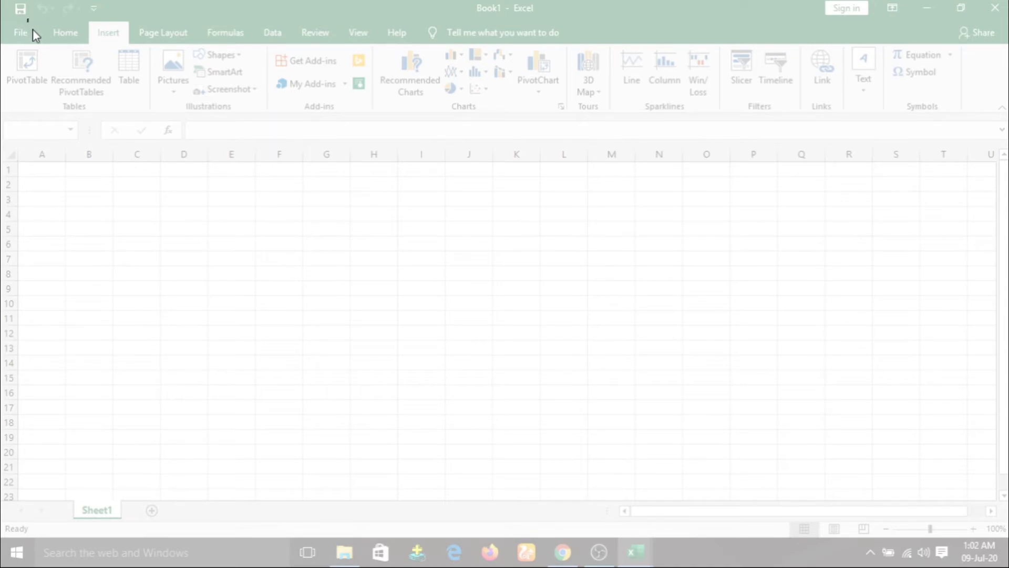
pyautogui.moveTo(32, 29); pyautogui.dragTo(952, 488)
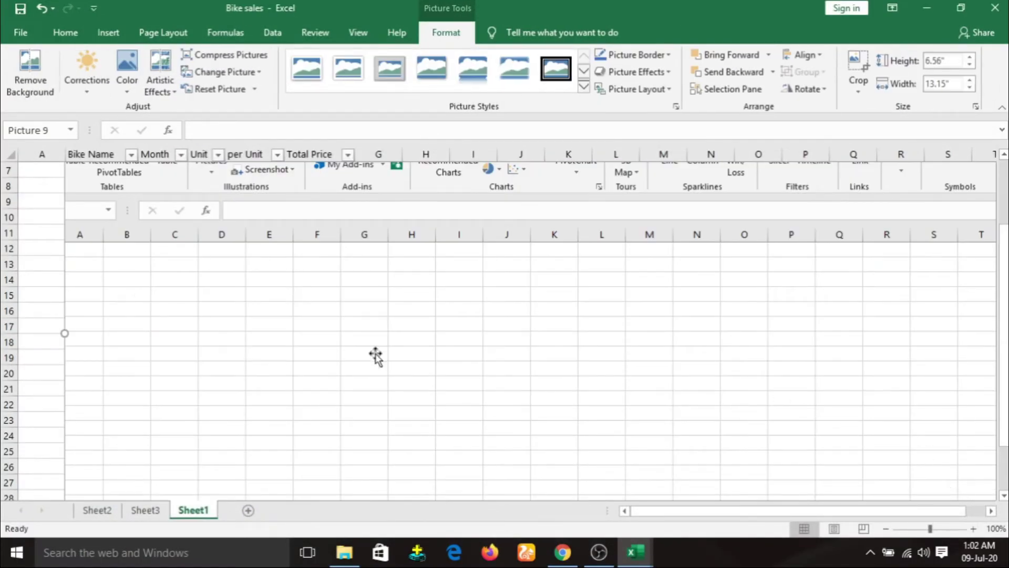
# Step: Shrink the clipping to 1.99" by 3.98" and place it below the bike photo
pyautogui.scroll(2, 375, 356)
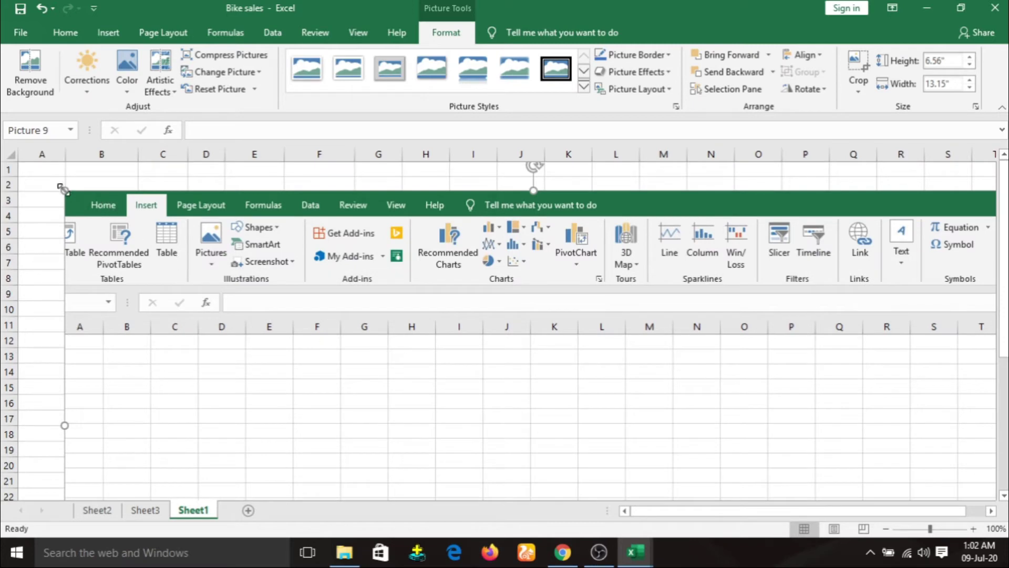
pyautogui.moveTo(61, 188); pyautogui.dragTo(557, 437)
pyautogui.scroll(-1, 557, 436)
pyautogui.moveTo(657, 483); pyautogui.dragTo(311, 175)
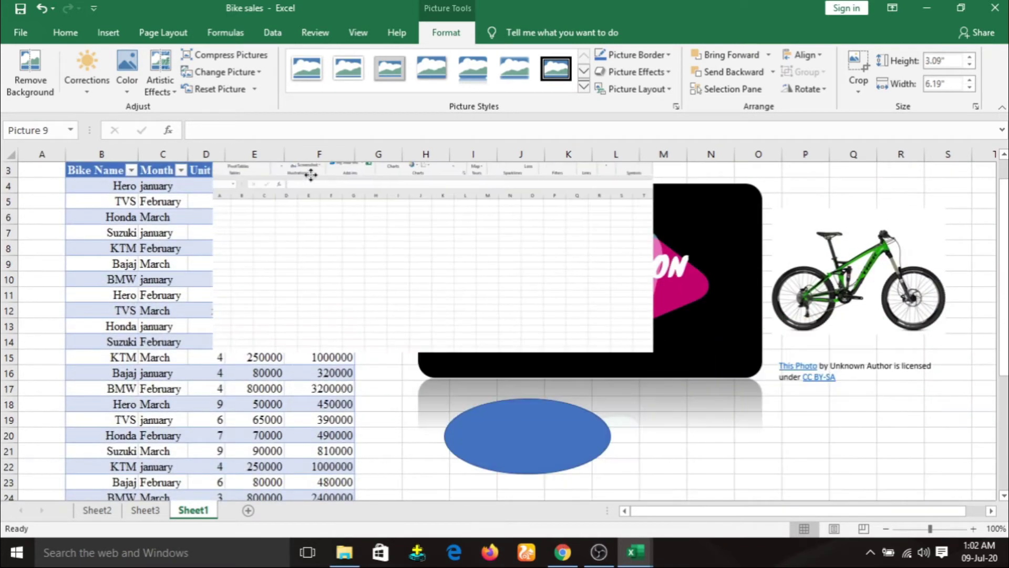
pyautogui.moveTo(682, 405)
pyautogui.mouseDown()
pyautogui.moveTo(438, 291)
pyautogui.moveTo(784, 434)
pyautogui.moveTo(788, 400)
pyautogui.mouseUp()
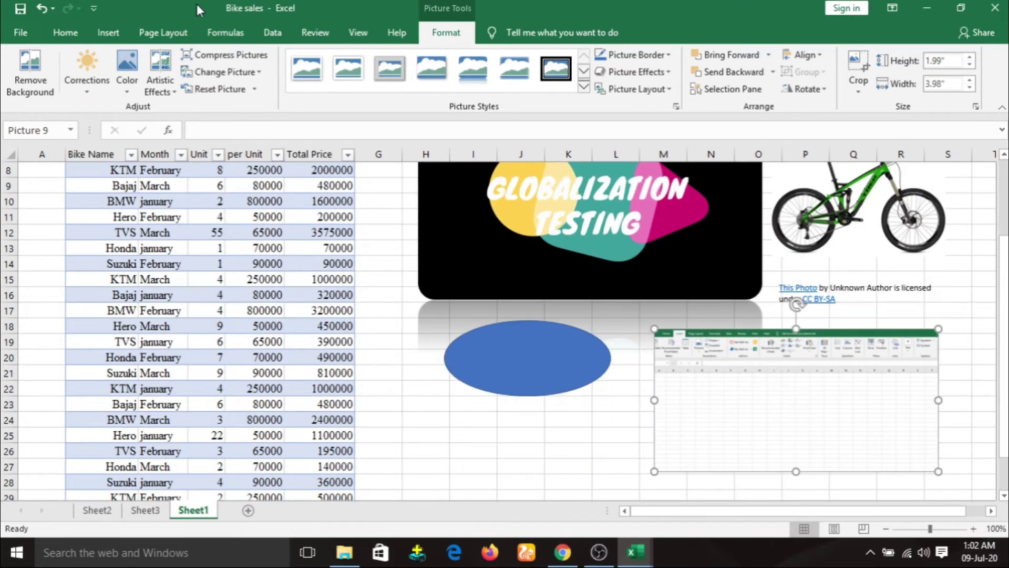
pyautogui.click(109, 34)
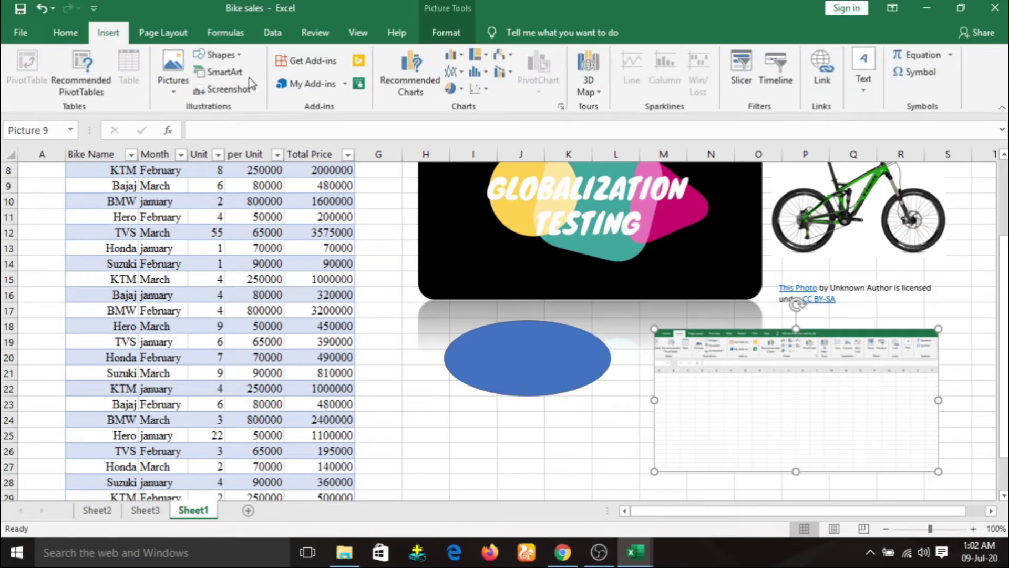
# Step: Insert a screenshot of the available Excel window onto Sheet1
pyautogui.click(226, 89)
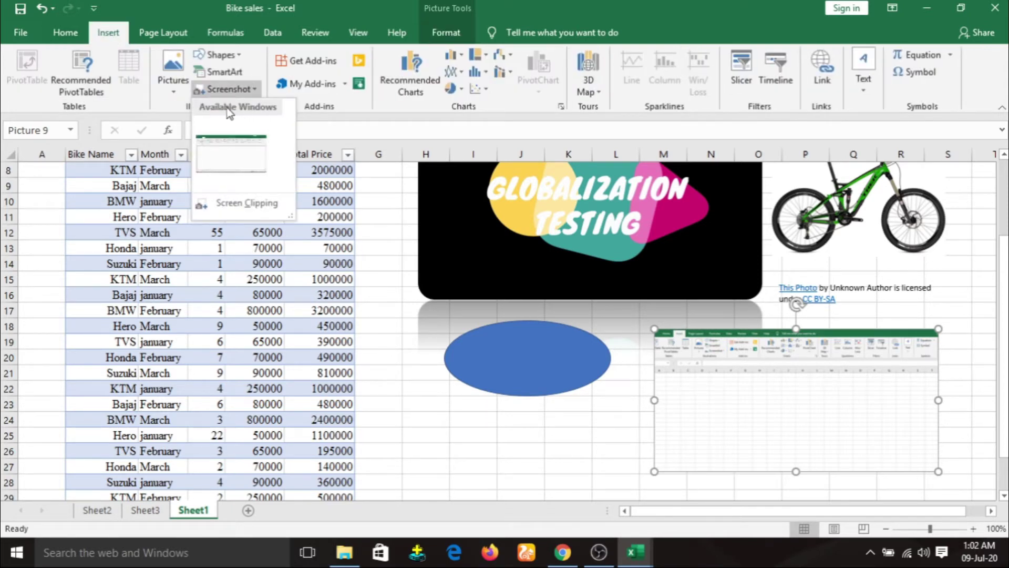
pyautogui.click(222, 156)
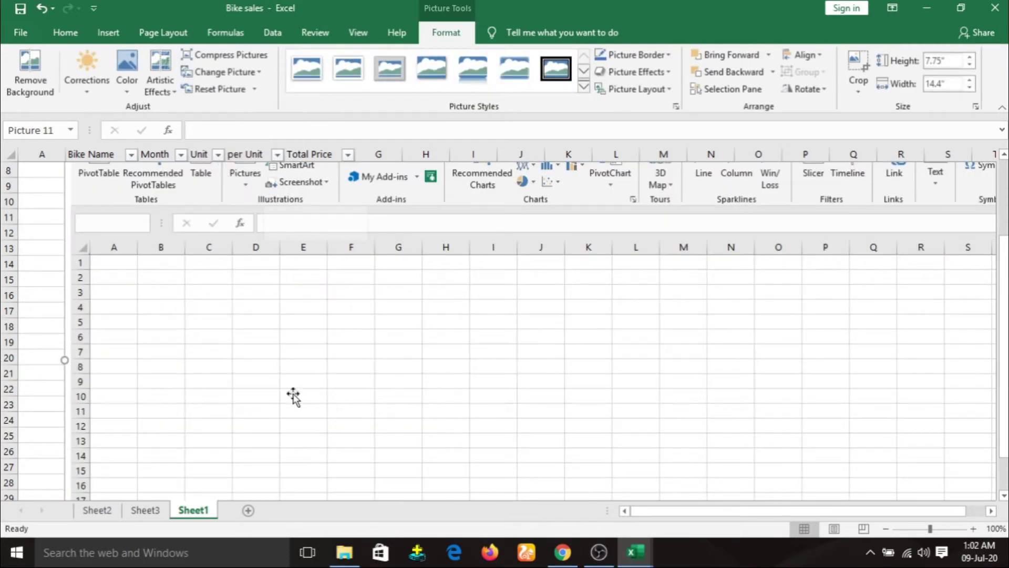
pyautogui.moveTo(293, 333)
pyautogui.mouseDown()
pyautogui.moveTo(209, 327)
pyautogui.moveTo(185, 361)
pyautogui.mouseUp()
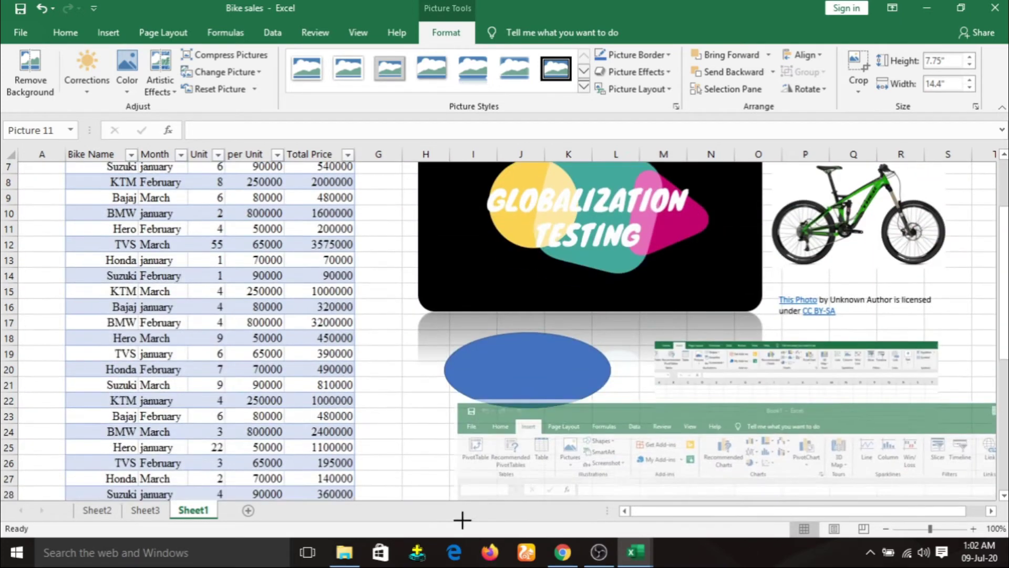
pyautogui.moveTo(94, 226)
pyautogui.mouseDown()
pyautogui.moveTo(597, 480)
pyautogui.moveTo(264, 190)
pyautogui.mouseUp()
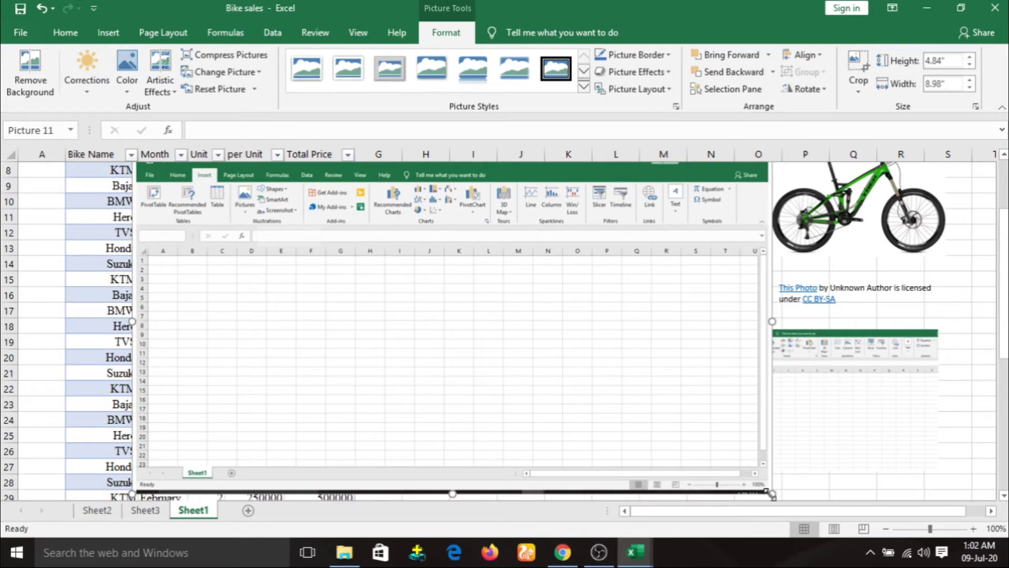
# Step: Size the new screenshot over rows 13–26 and move the first screenshot beside the bike photo
pyautogui.moveTo(767, 490)
pyautogui.mouseDown()
pyautogui.moveTo(475, 359)
pyautogui.moveTo(518, 360)
pyautogui.mouseUp()
pyautogui.moveTo(361, 292); pyautogui.dragTo(225, 336)
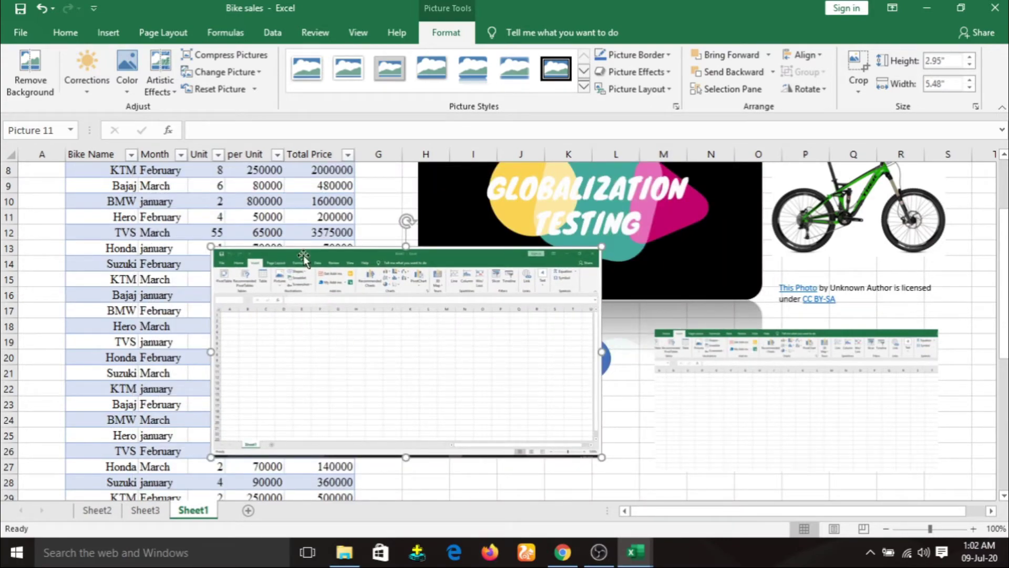
pyautogui.moveTo(793, 417); pyautogui.dragTo(723, 342)
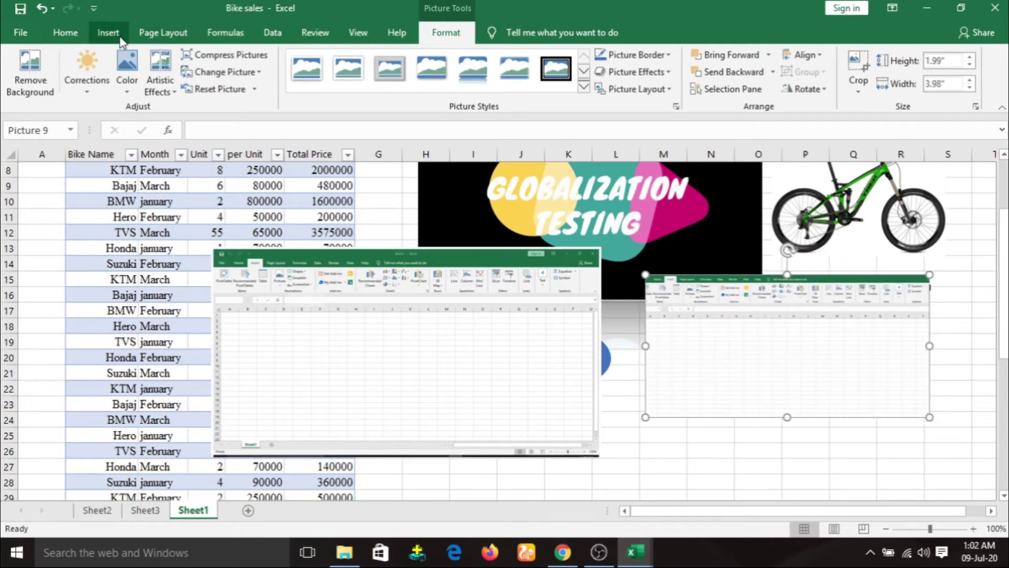
pyautogui.click(108, 32)
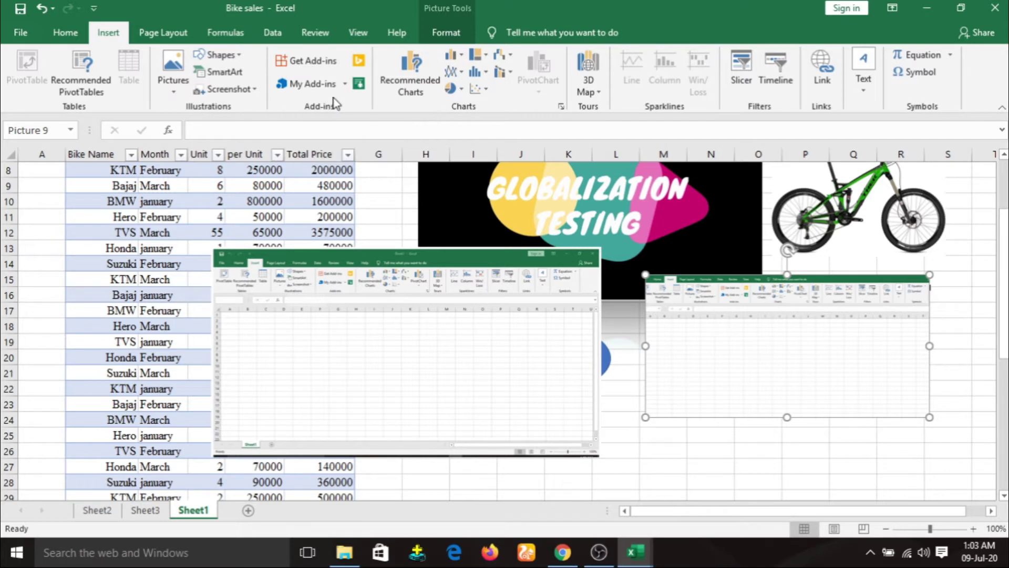
# Step: Select the middle screenshot picture and undo its insertion with repeated Ctrl+Z
pyautogui.click(344, 84)
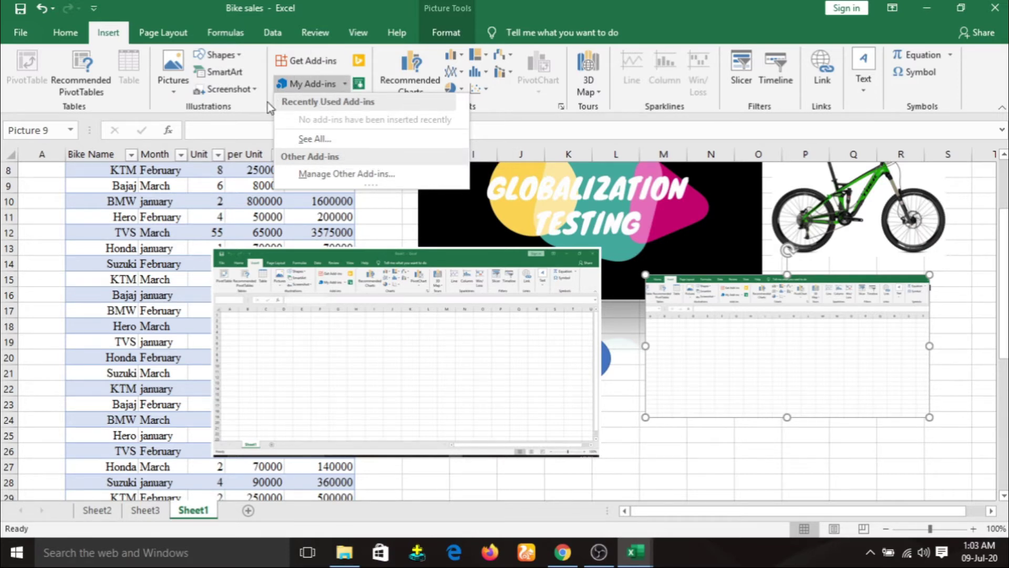
pyautogui.click(254, 111)
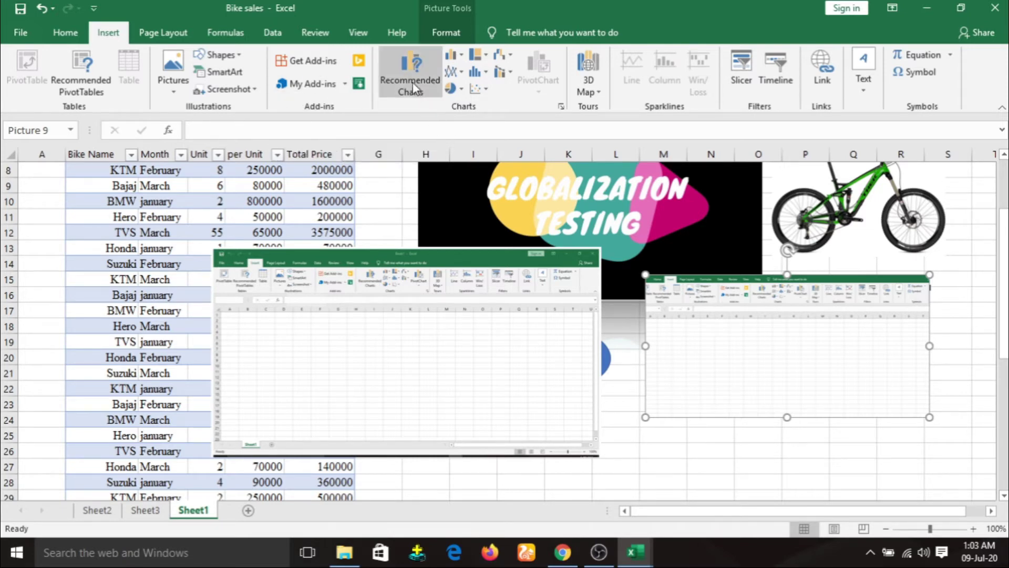
pyautogui.click(484, 336)
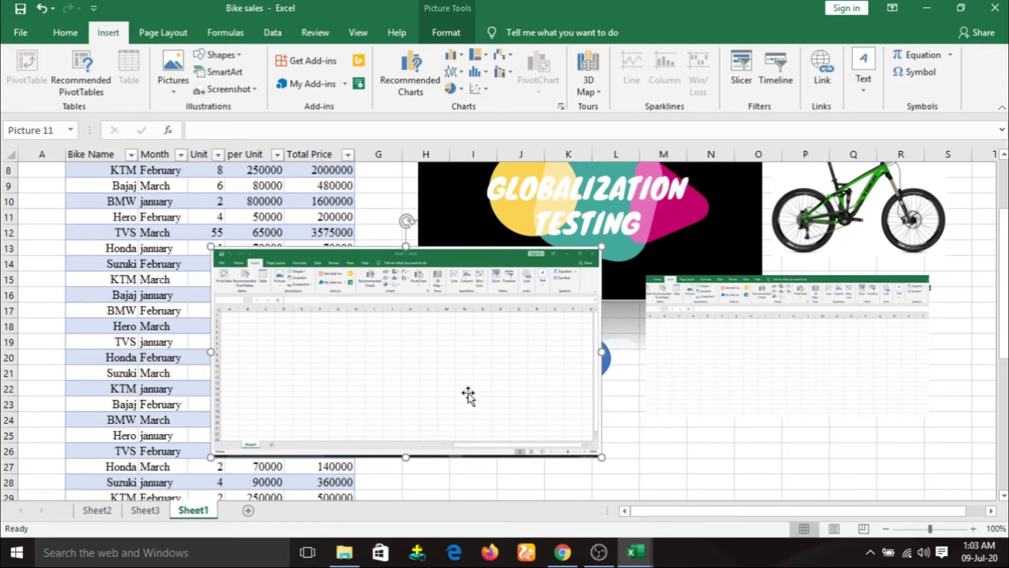
pyautogui.hotkey('ctrl', 'z')
pyautogui.hotkey('ctrl', 'z')
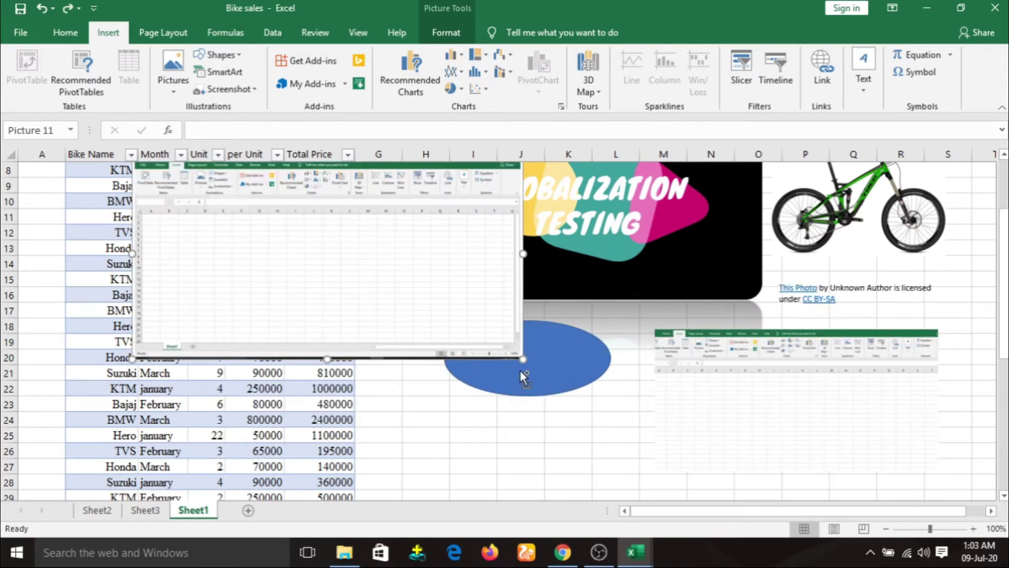
pyautogui.hotkey('ctrl', 'z')
pyautogui.hotkey('ctrl', 'z')
pyautogui.hotkey('ctrl', 'z')
pyautogui.hotkey('ctrl', 'z')
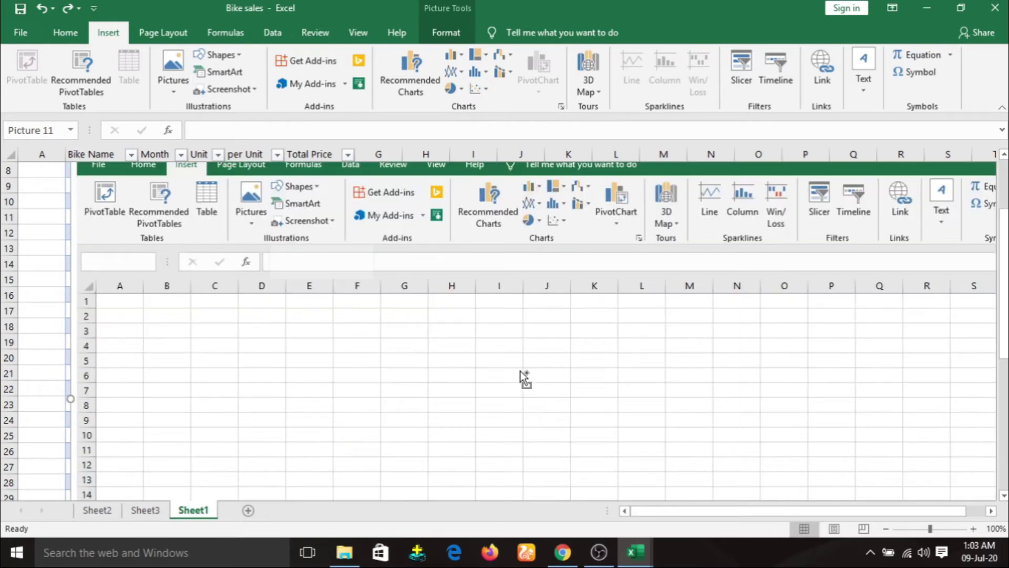
pyautogui.hotkey('ctrl', 'z')
pyautogui.hotkey('ctrl', 'z')
pyautogui.hotkey('ctrl', 'z')
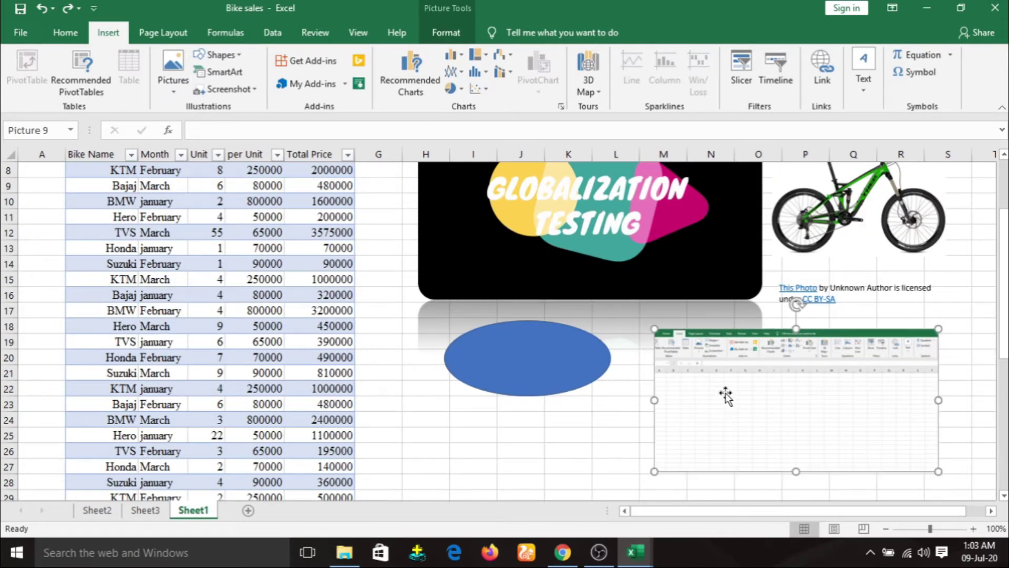
# Step: Delete the screenshot, blue ellipse, bike photo and Globalization Testing picture
pyautogui.hotkey('ctrl', 'z')
pyautogui.click(563, 359)
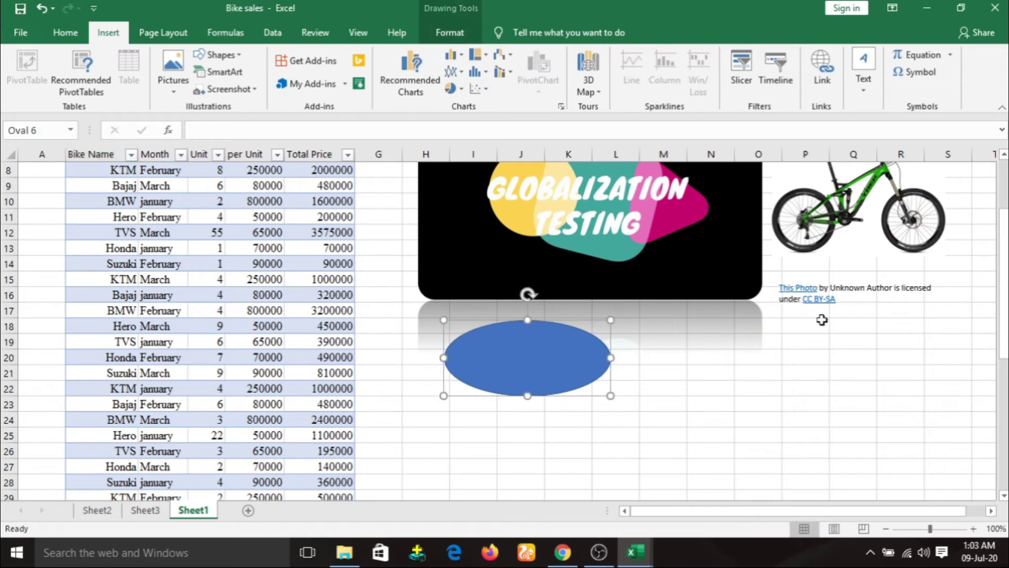
pyautogui.press('Delete')
pyautogui.click(836, 251)
pyautogui.press('Delete')
pyautogui.click(698, 207)
pyautogui.press('Delete')
# Step: Select the whole bike sales table from B3 to F31
pyautogui.scroll(3, 608, 327)
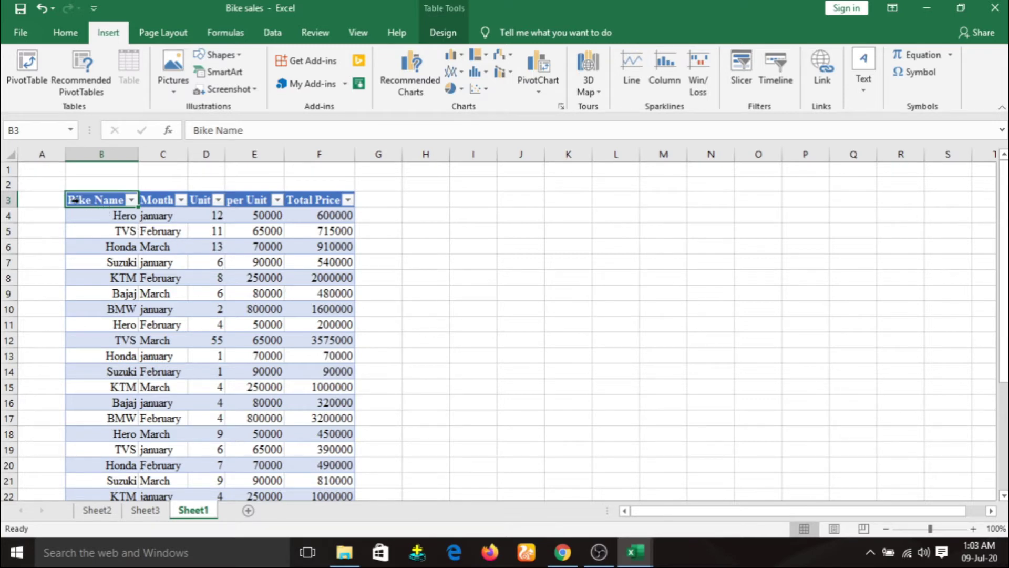
pyautogui.click(198, 262)
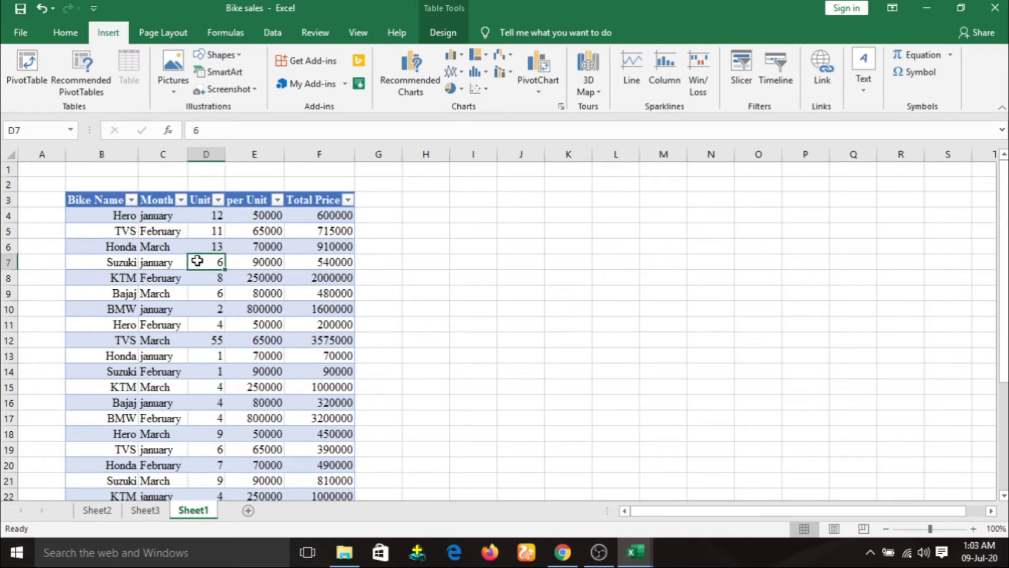
pyautogui.click(95, 199)
pyautogui.moveTo(90, 199); pyautogui.dragTo(327, 447)
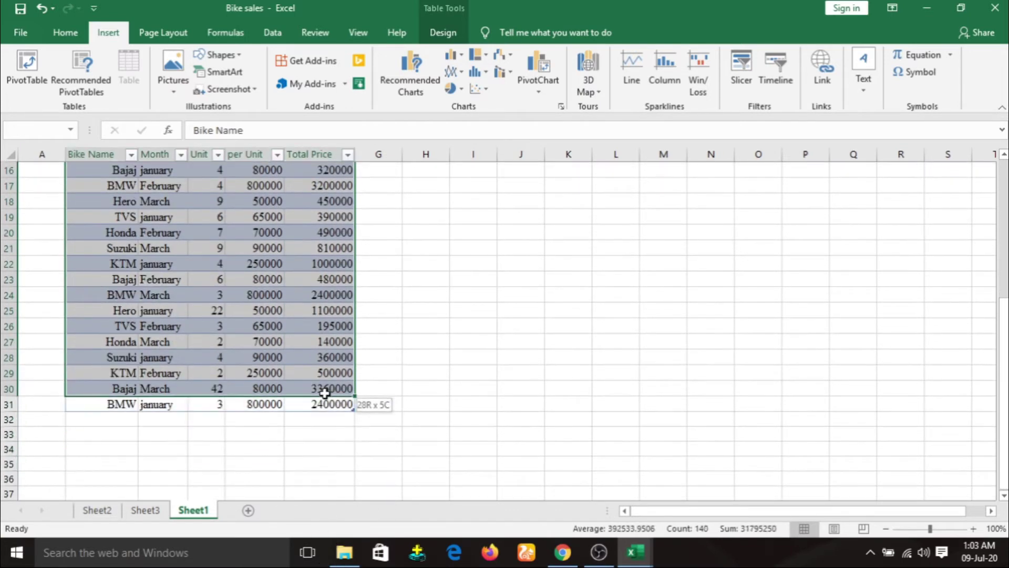
pyautogui.moveTo(327, 446); pyautogui.dragTo(327, 402)
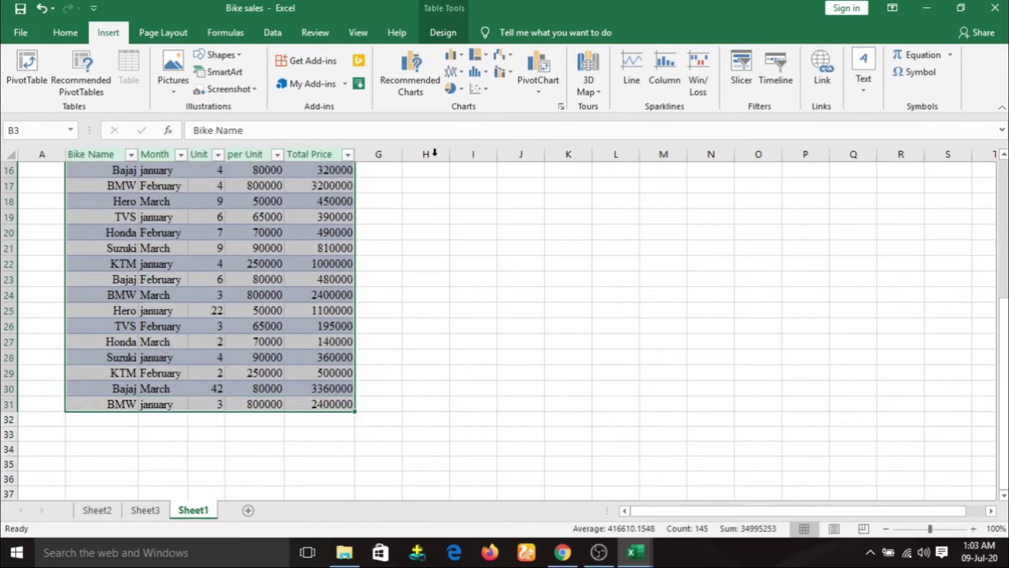
# Step: Preview the recommended line, Sum-by-Month, Pareto and scatter charts for the table
pyautogui.click(409, 81)
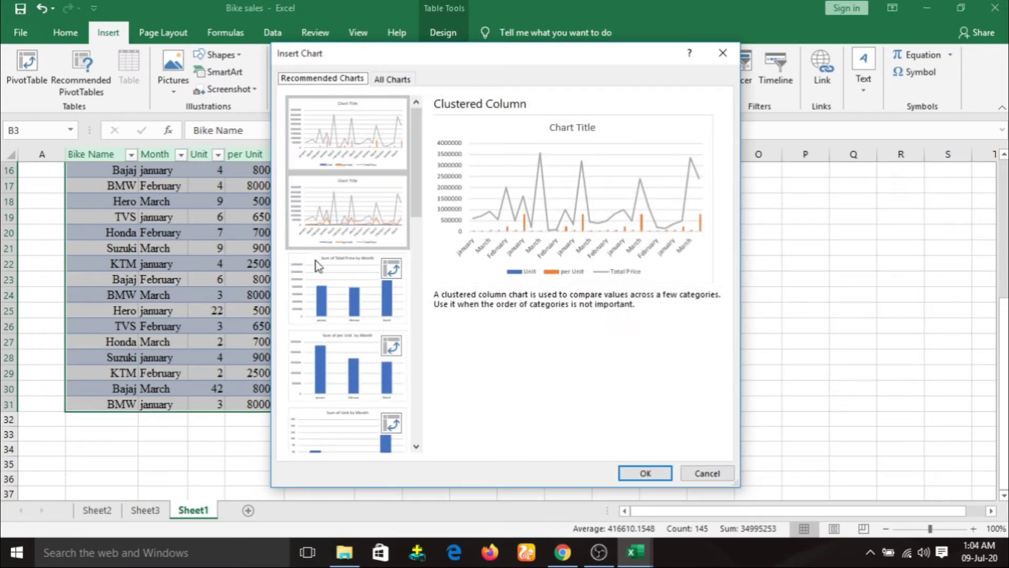
pyautogui.click(344, 199)
pyautogui.click(347, 305)
pyautogui.click(361, 387)
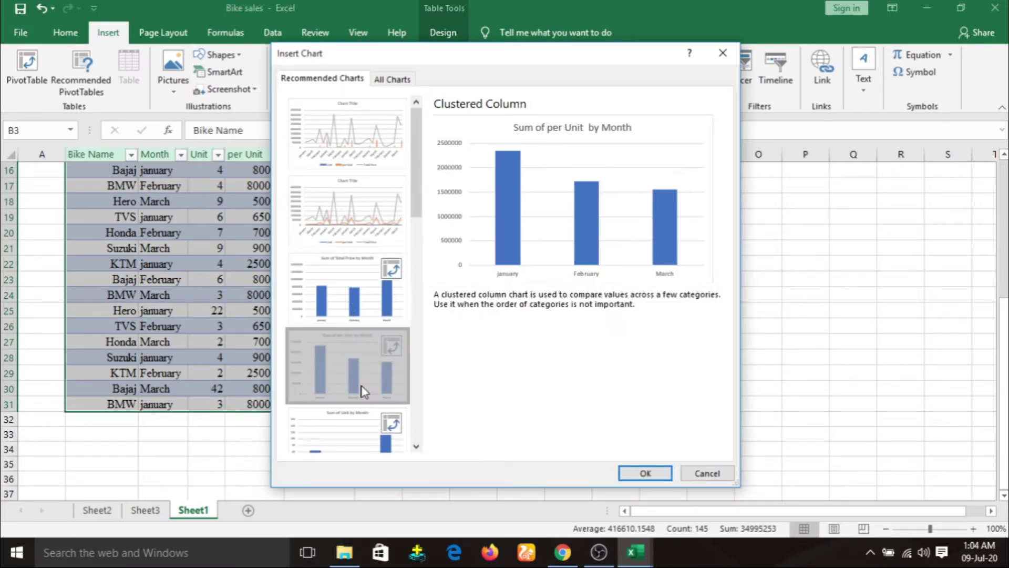
pyautogui.click(354, 427)
pyautogui.scroll(-3, 349, 412)
pyautogui.scroll(-2, 346, 406)
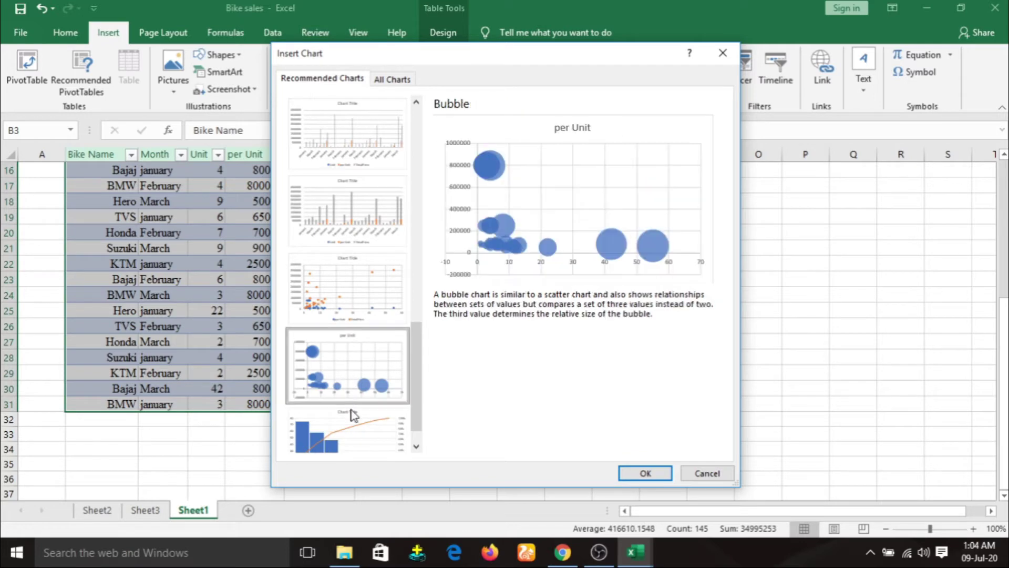
pyautogui.click(349, 412)
pyautogui.scroll(3, 350, 370)
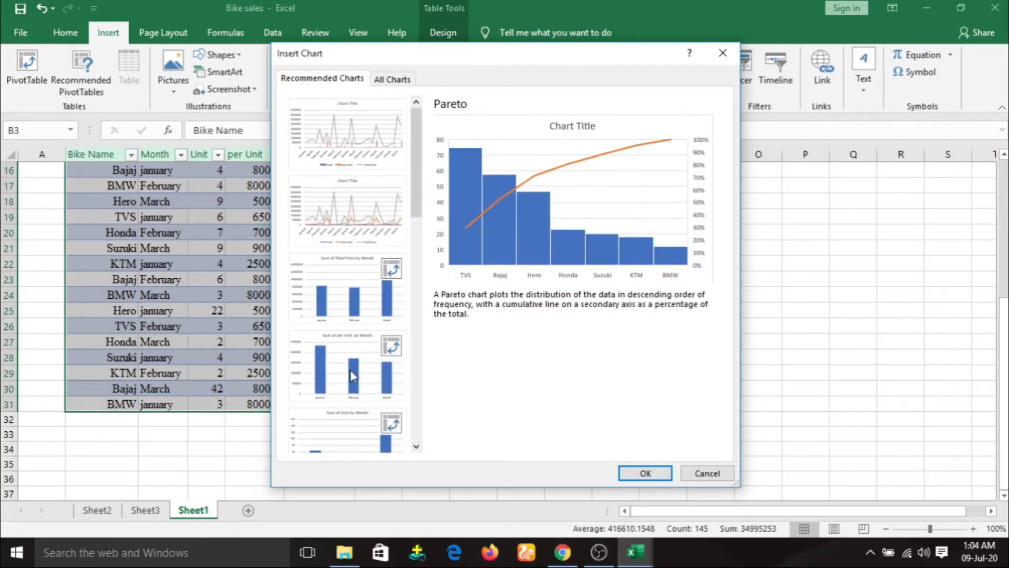
pyautogui.scroll(-2, 350, 370)
pyautogui.click(338, 306)
pyautogui.scroll(5, 340, 306)
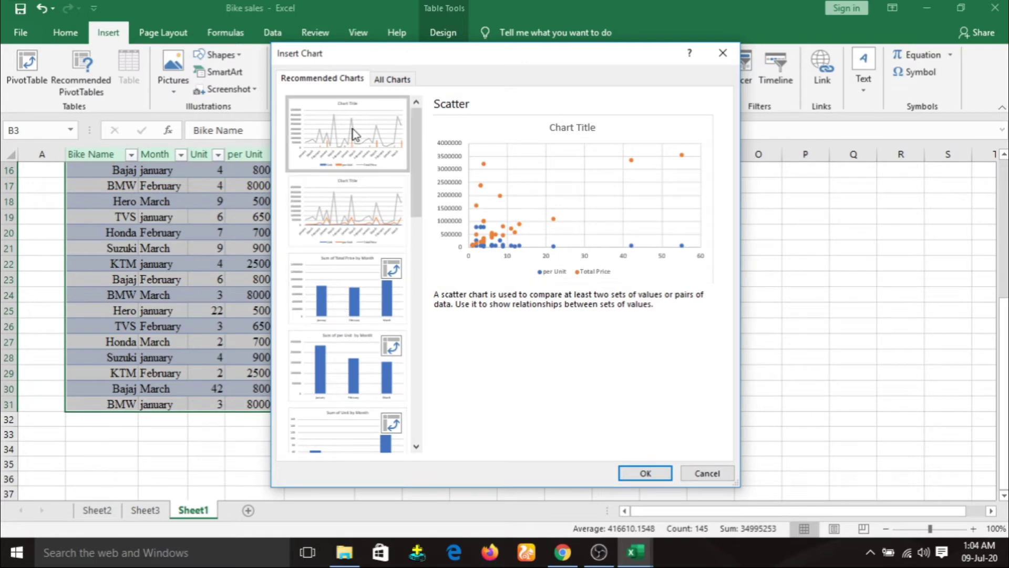
# Step: Browse the All Charts categories and insert a Sunburst chart
pyautogui.click(390, 79)
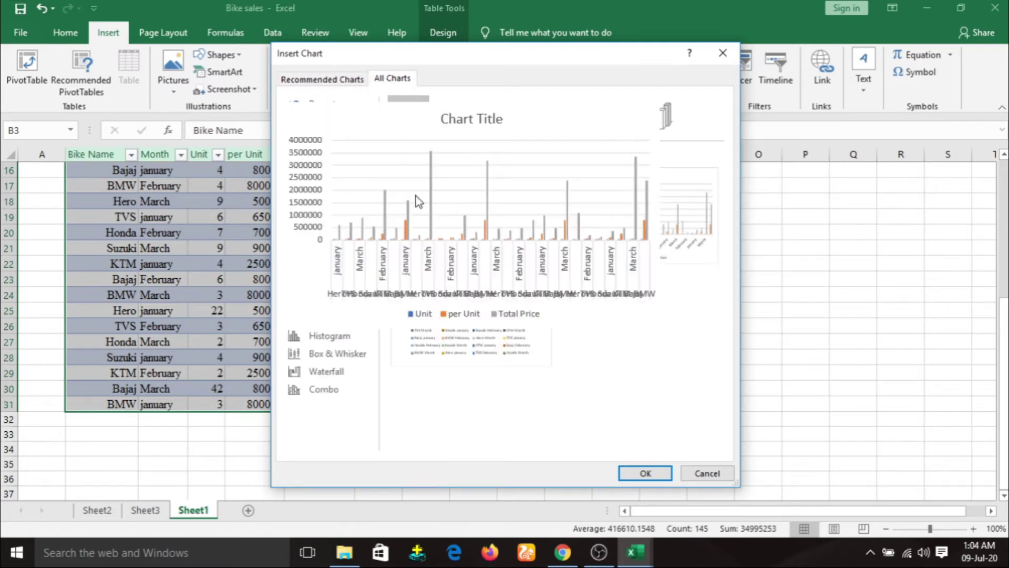
pyautogui.click(317, 124)
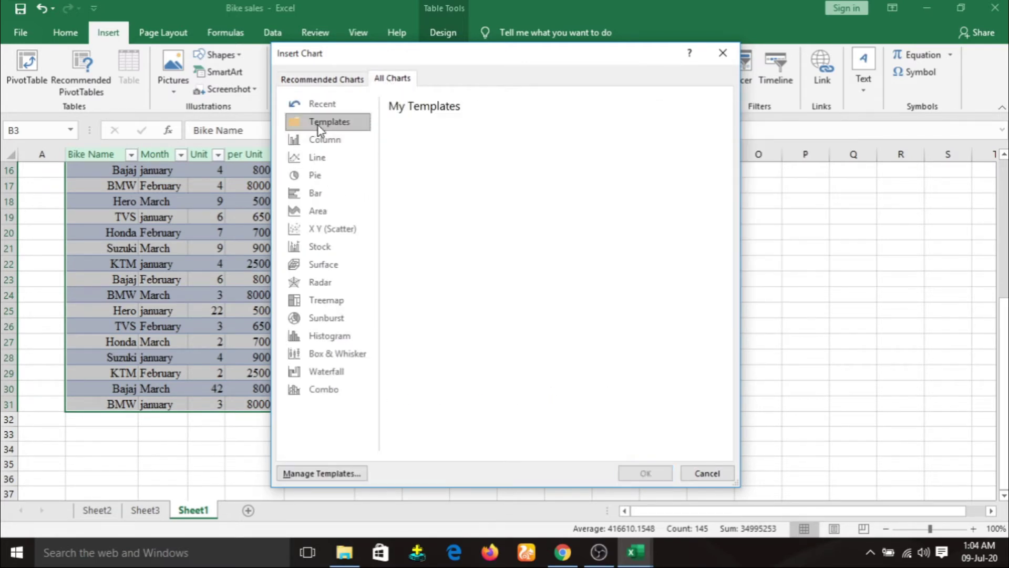
pyautogui.click(326, 104)
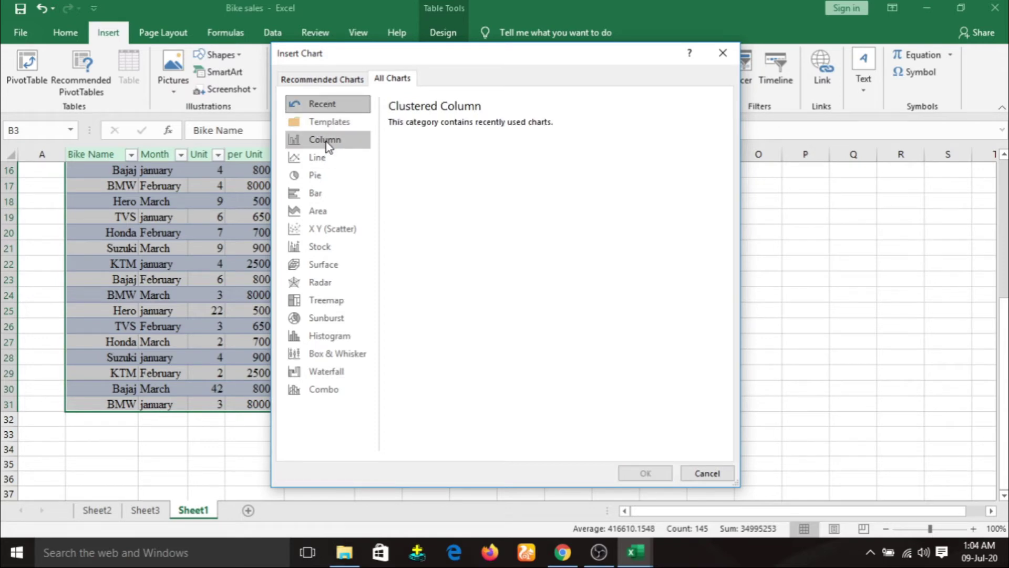
pyautogui.click(326, 142)
pyautogui.click(318, 176)
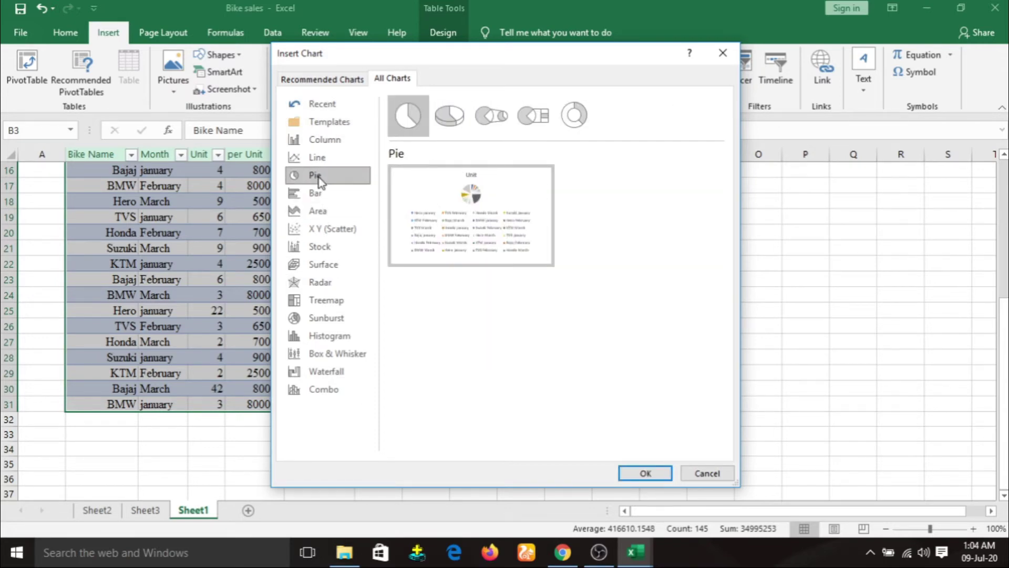
pyautogui.click(323, 158)
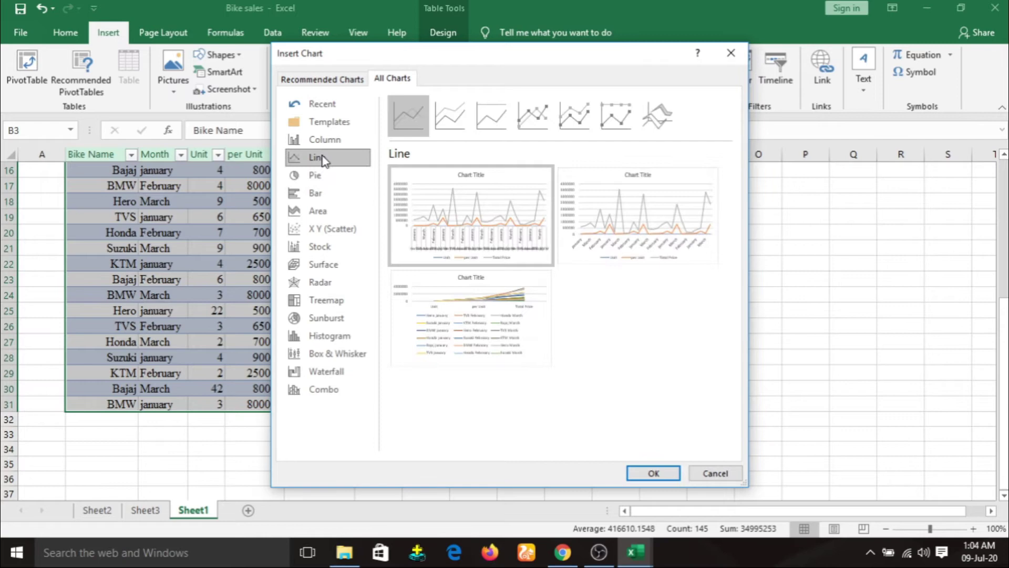
pyautogui.click(321, 194)
pyautogui.click(331, 229)
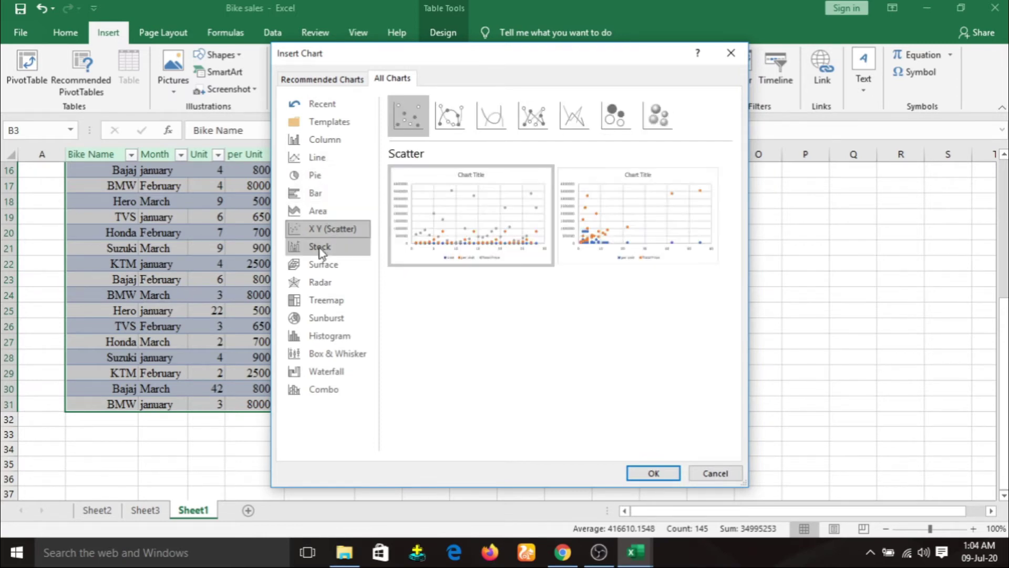
pyautogui.click(320, 247)
pyautogui.click(325, 265)
pyautogui.click(322, 283)
pyautogui.click(321, 318)
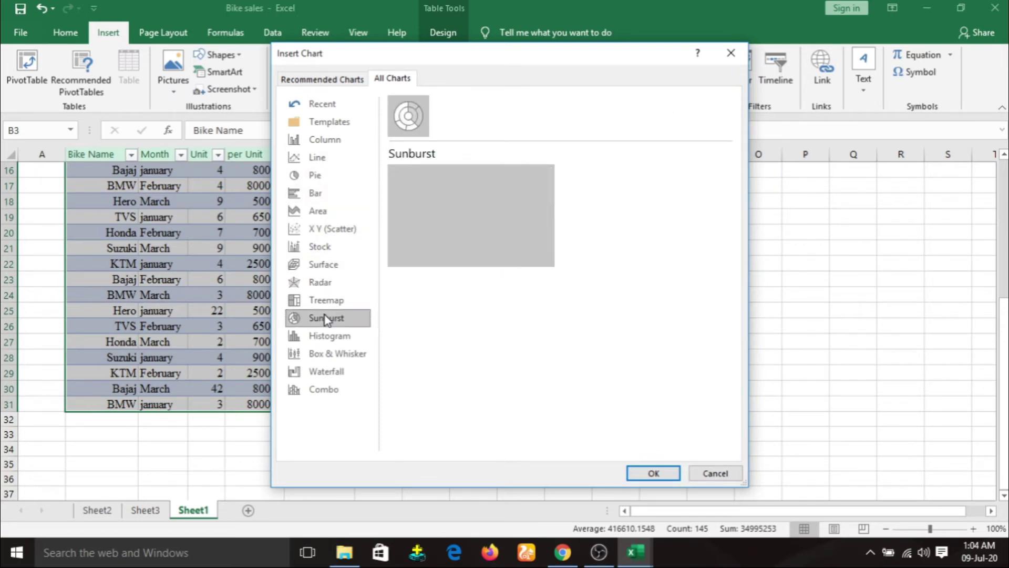
pyautogui.click(667, 475)
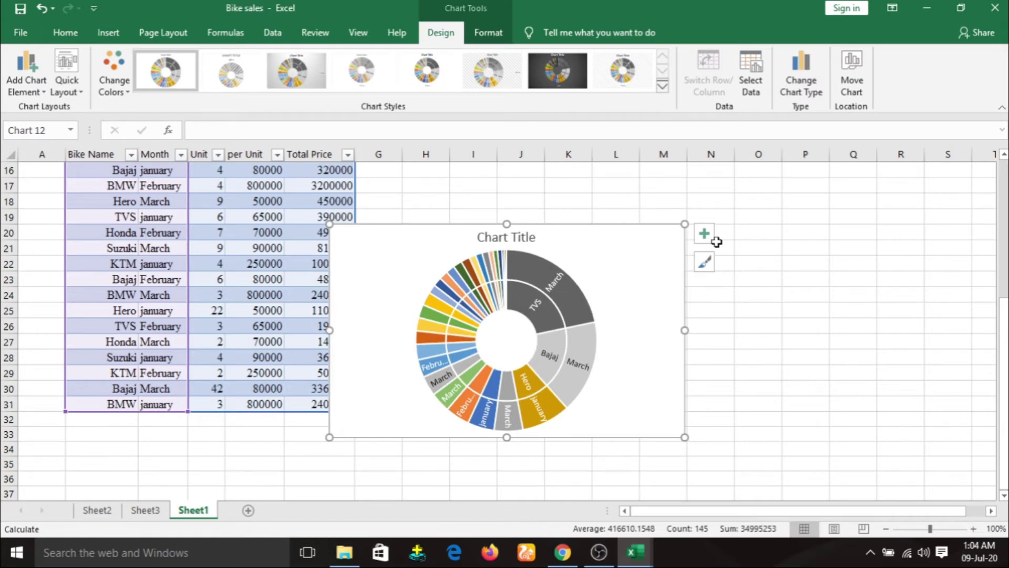
# Step: Undo the Sunburst chart, then browse Scatter, Sunburst and Recommended Charts without inserting
pyautogui.hotkey('ctrl', 'z')
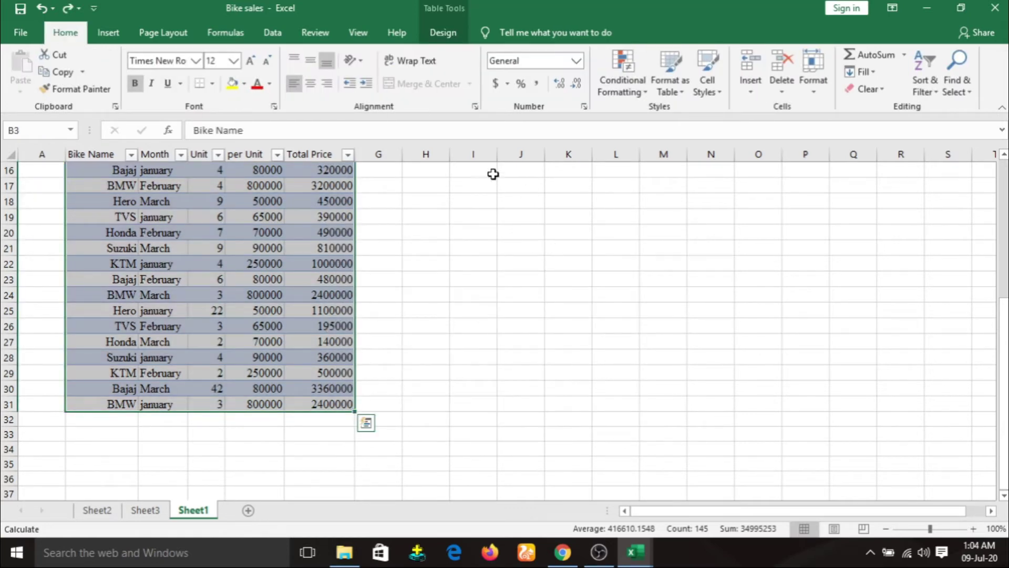
pyautogui.click(107, 35)
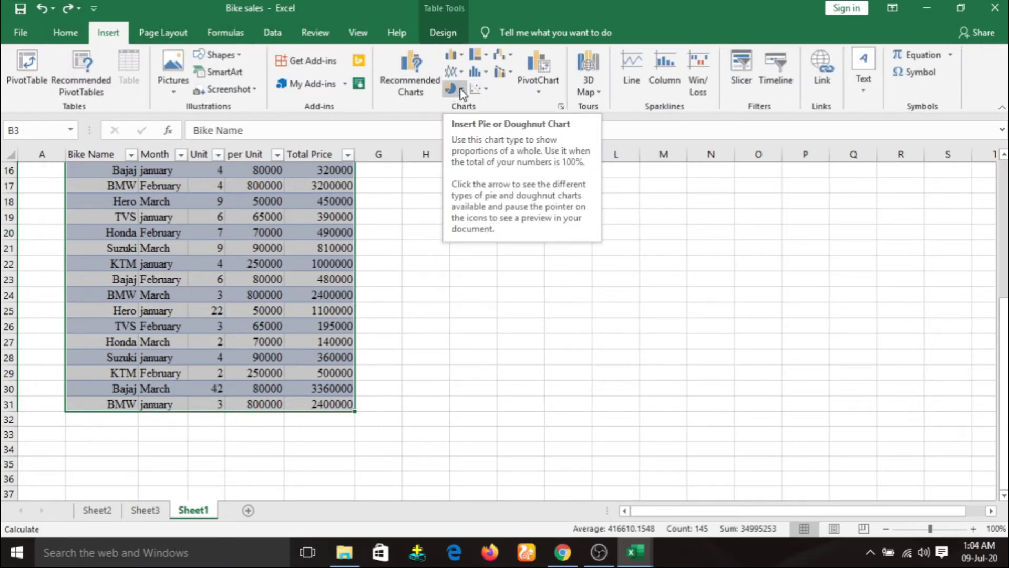
pyautogui.click(479, 89)
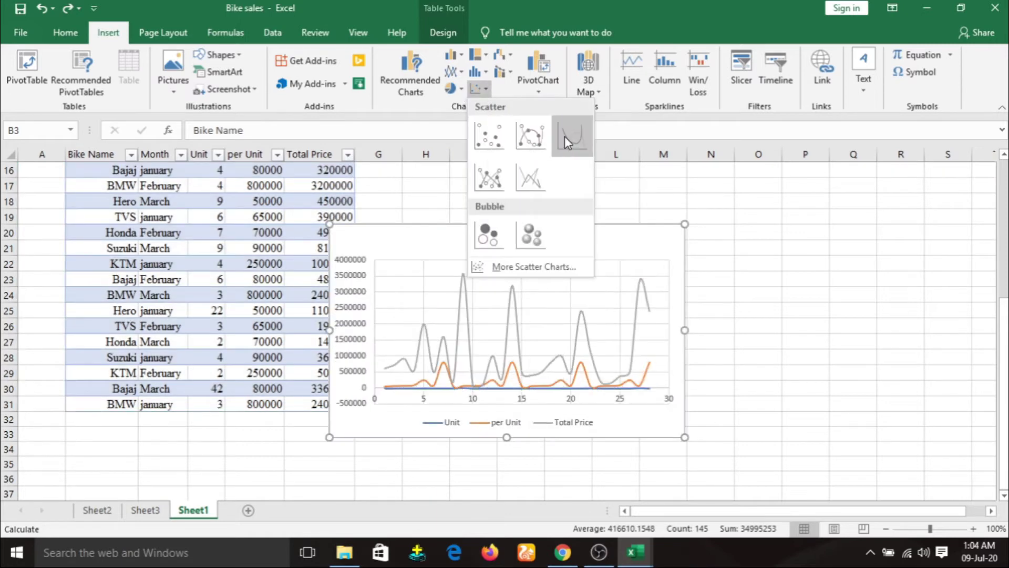
pyautogui.click(477, 56)
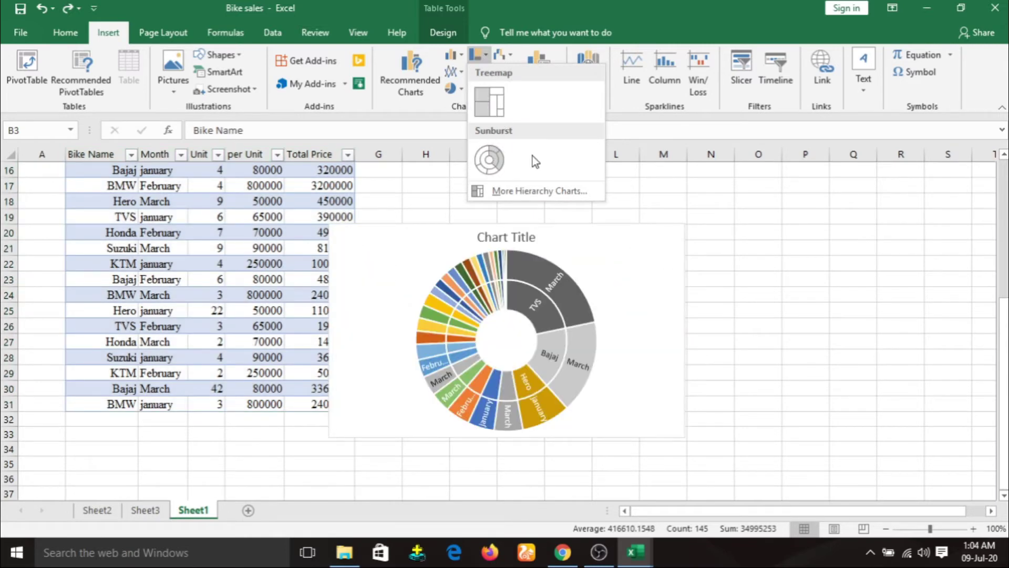
pyautogui.click(415, 64)
pyautogui.click(415, 63)
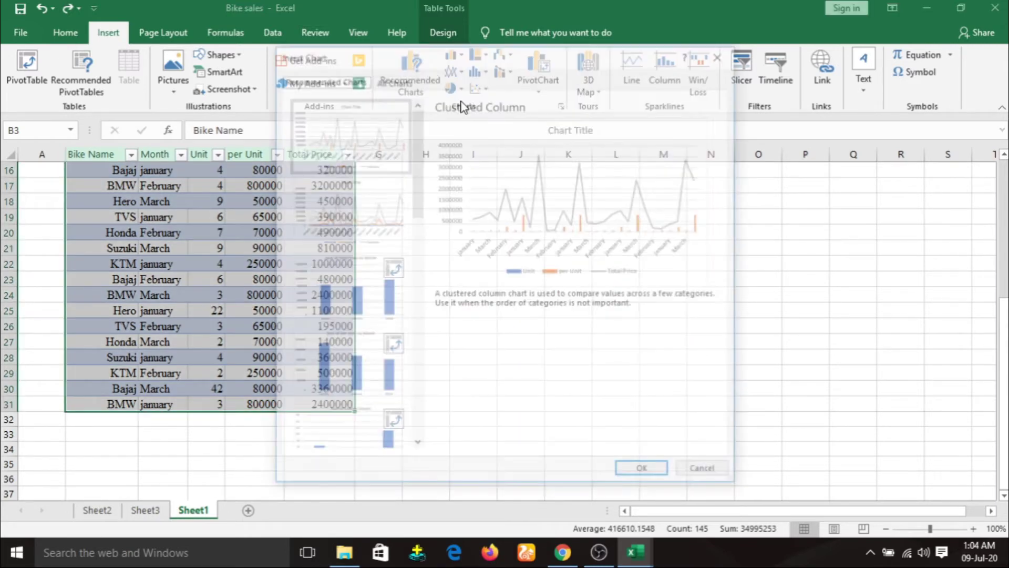
pyautogui.click(723, 53)
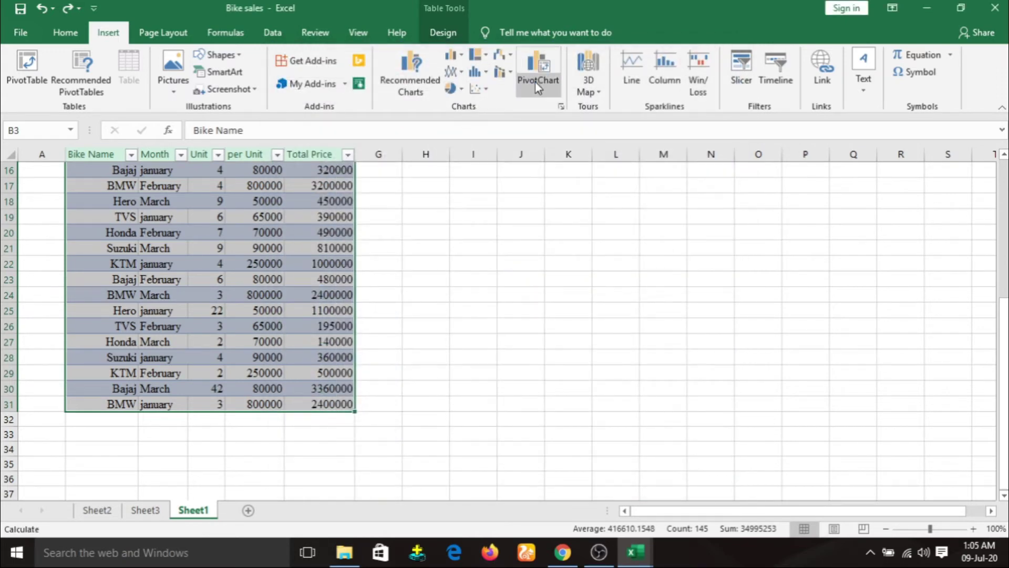
pyautogui.click(538, 60)
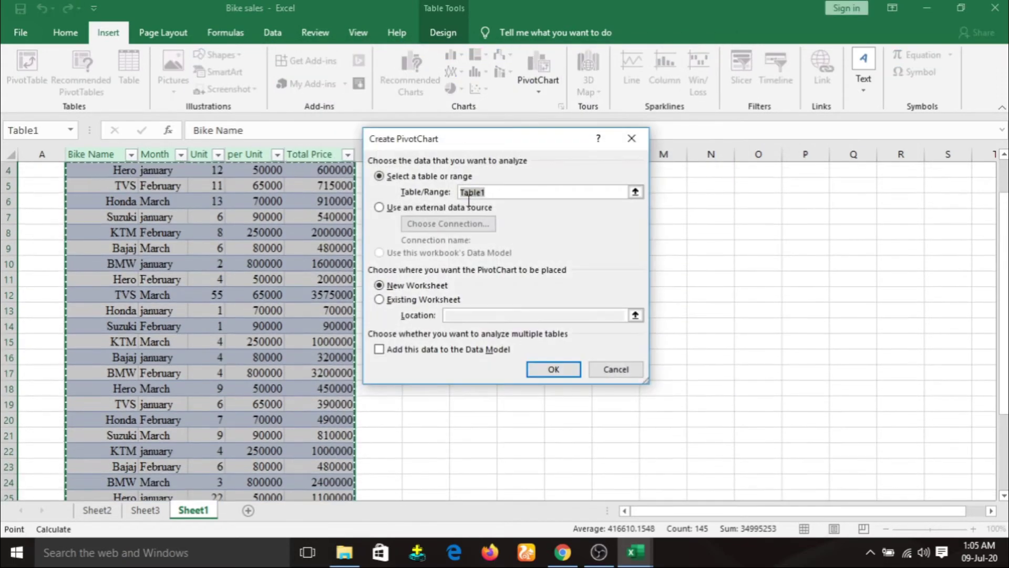
pyautogui.click(553, 369)
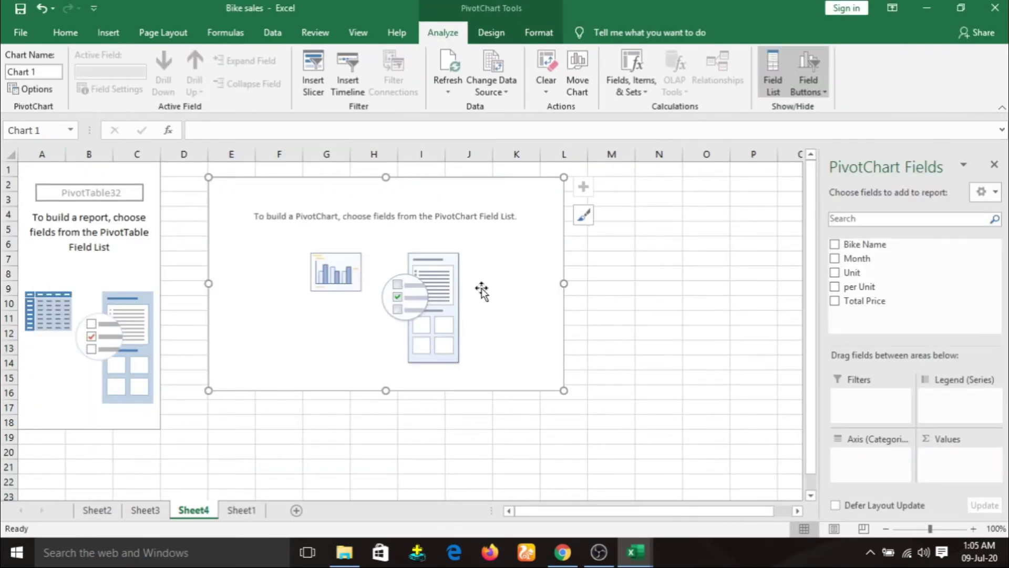
pyautogui.click(108, 34)
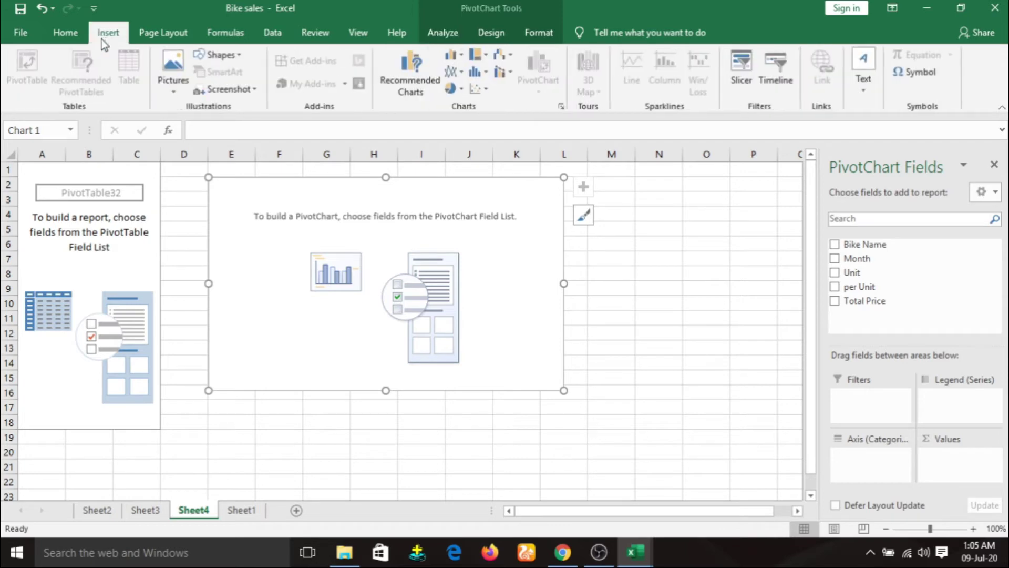
pyautogui.click(236, 511)
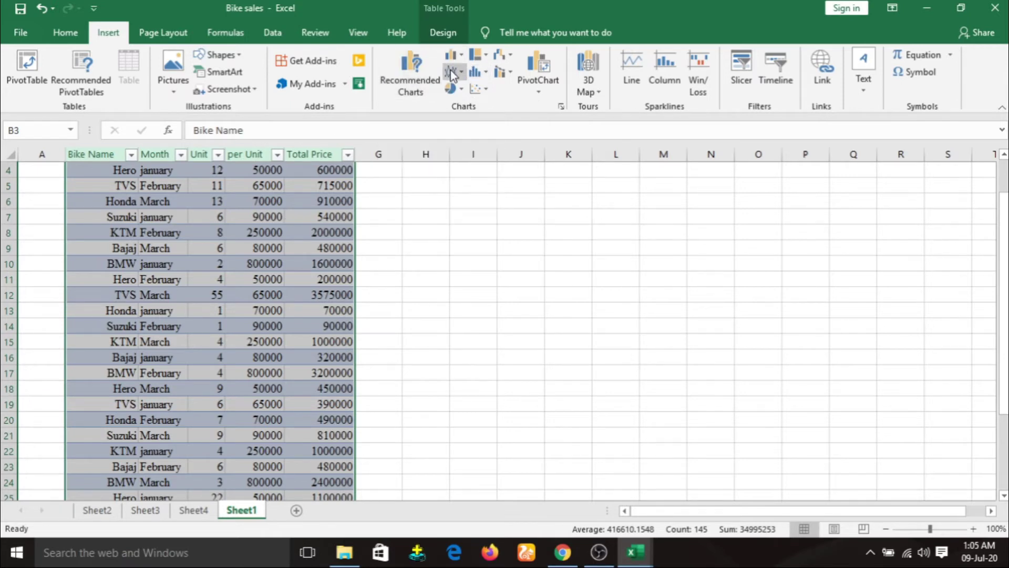
pyautogui.click(460, 56)
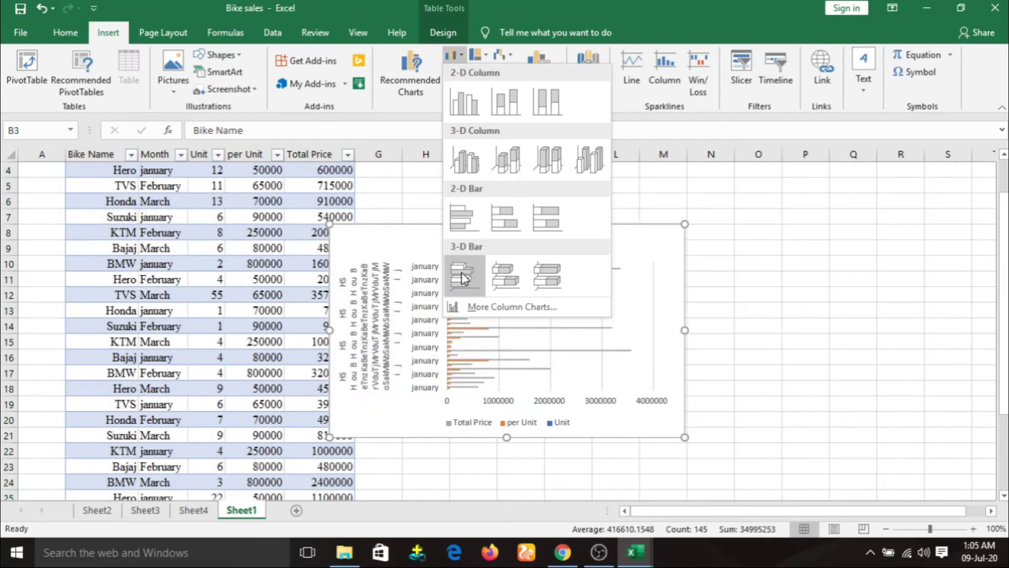
pyautogui.click(851, 245)
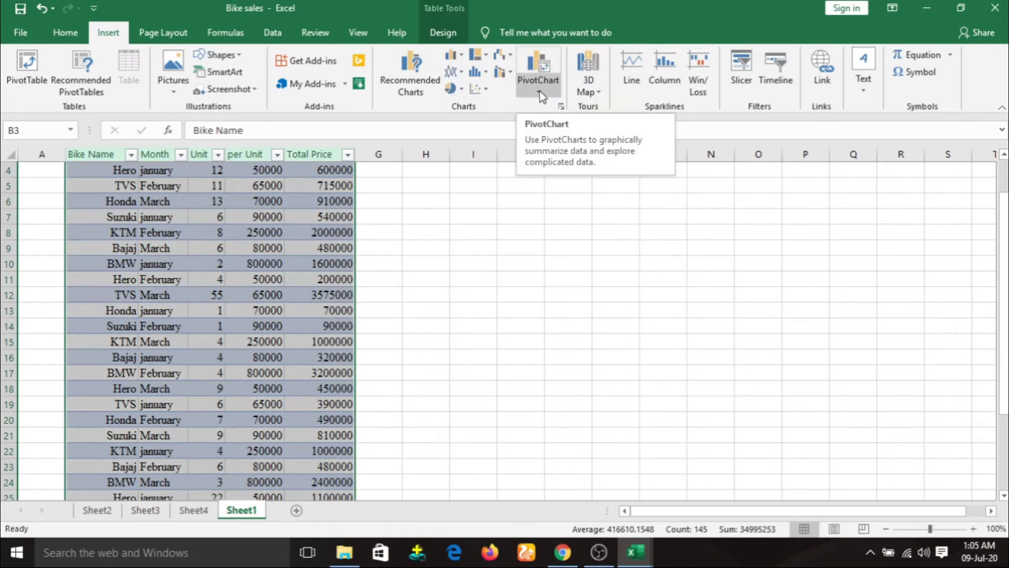
pyautogui.click(199, 512)
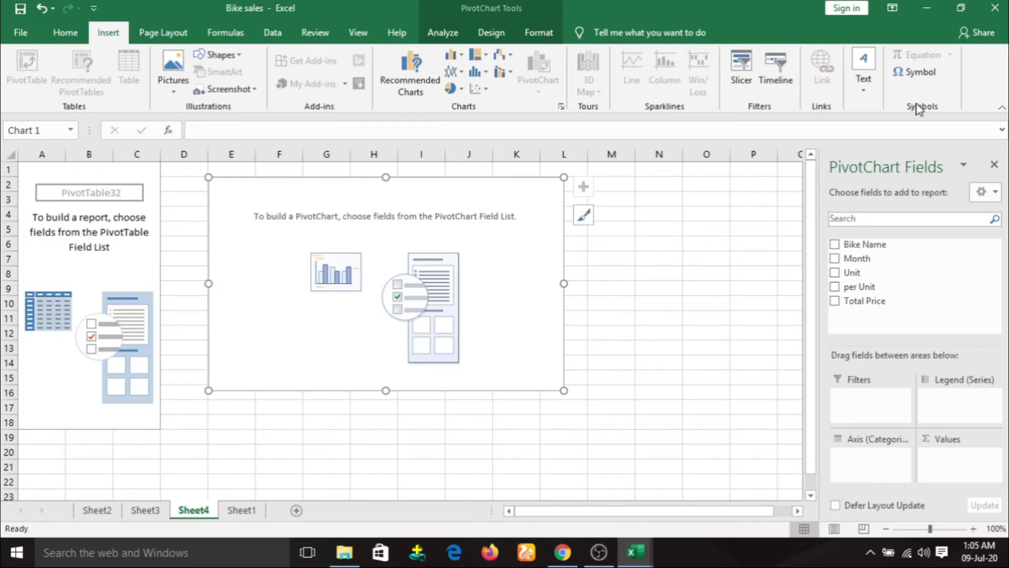
pyautogui.rightClick(202, 512)
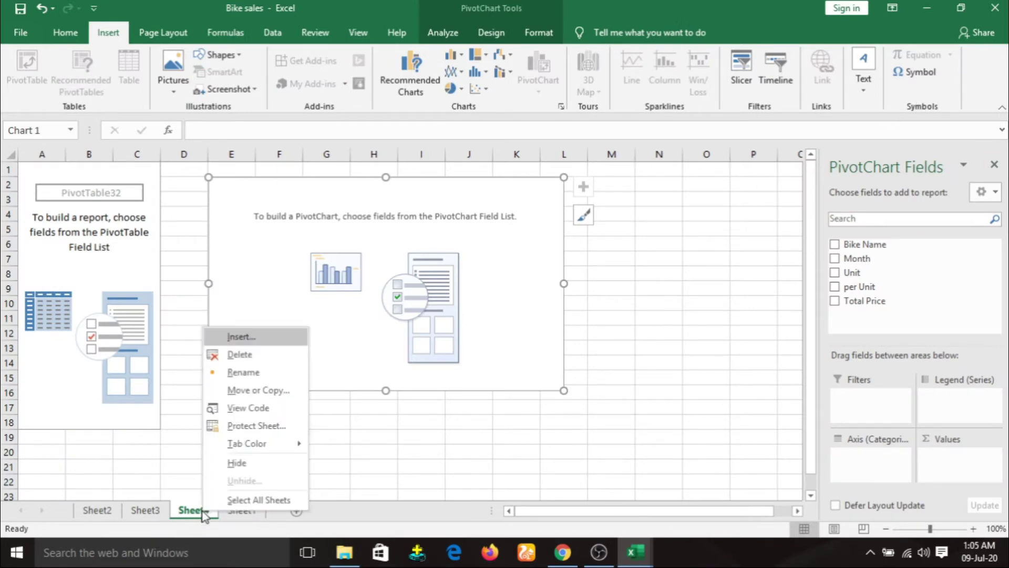
pyautogui.click(266, 355)
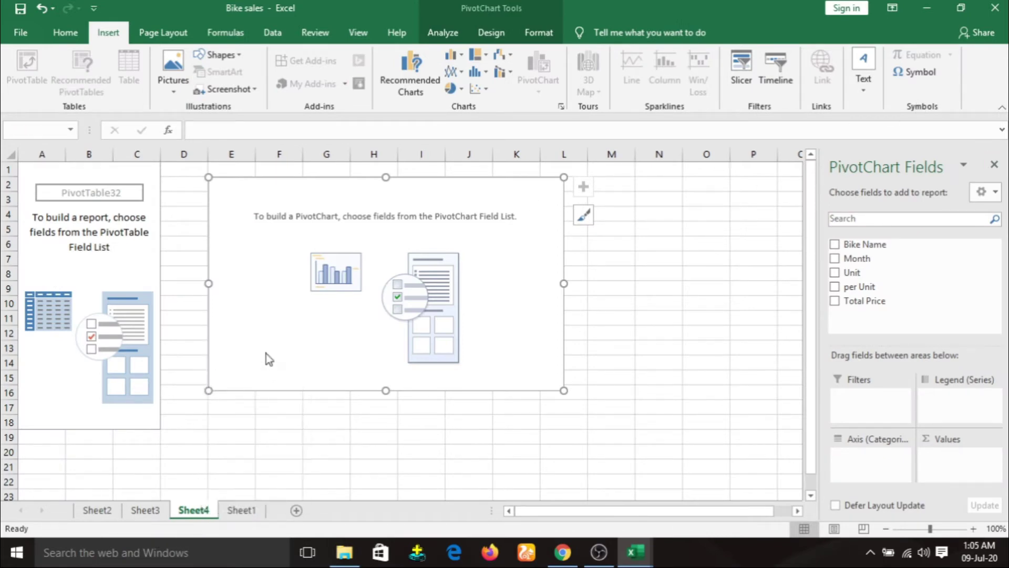
pyautogui.click(496, 317)
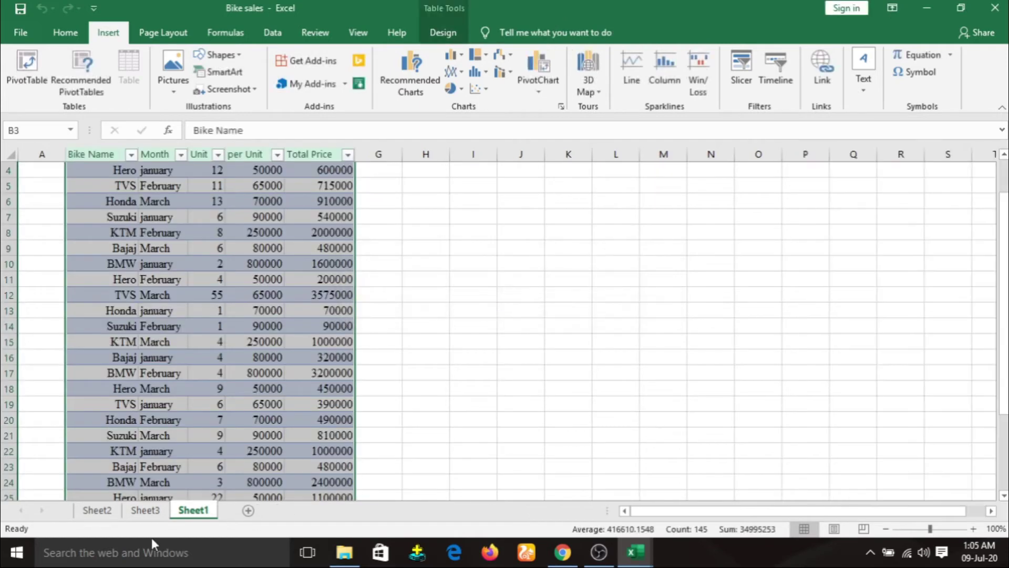
# Step: On Sheet3, select the whole PivotTable down to the Grand Total row
pyautogui.click(145, 509)
pyautogui.scroll(2, 453, 363)
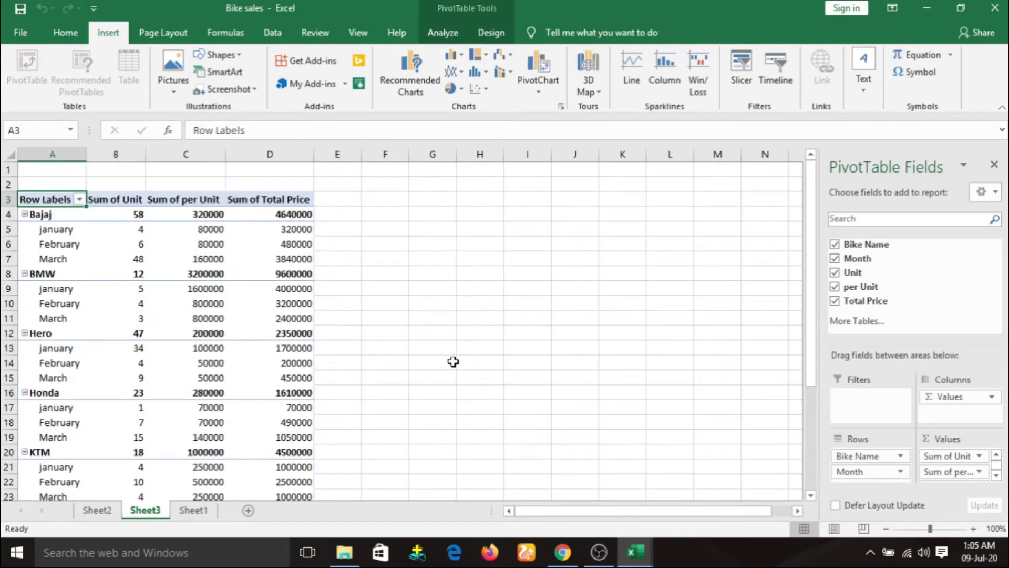
pyautogui.moveTo(67, 207); pyautogui.dragTo(268, 550)
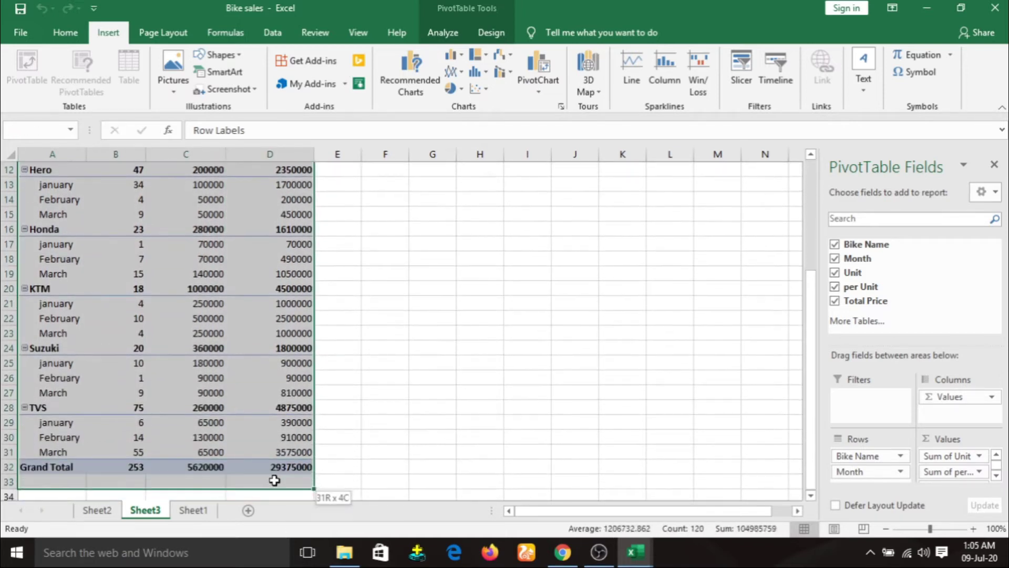
pyautogui.moveTo(268, 551); pyautogui.dragTo(280, 465)
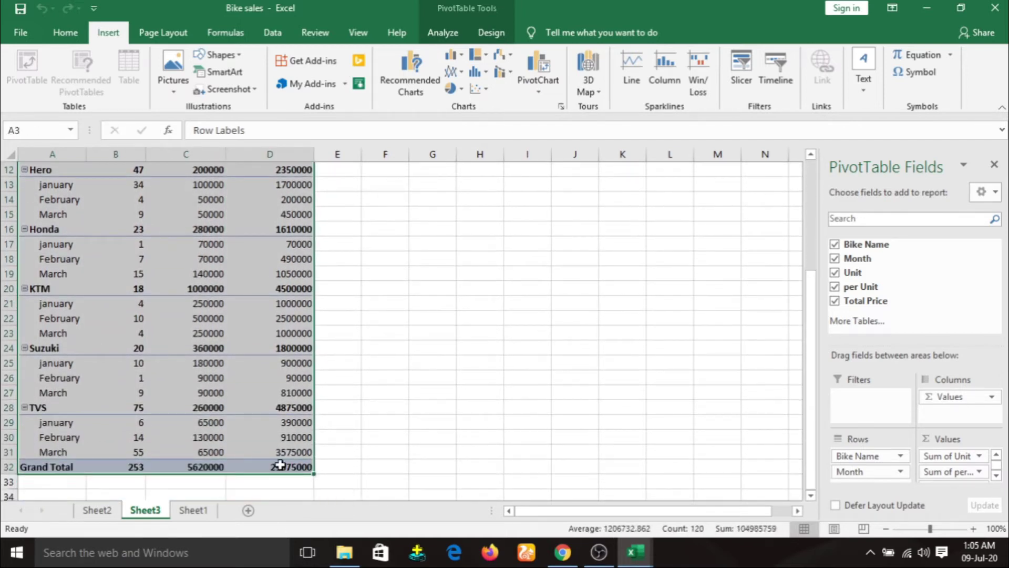
# Step: Insert a Stacked Column PivotChart and move it beside the PivotTable over columns F–L
pyautogui.click(544, 88)
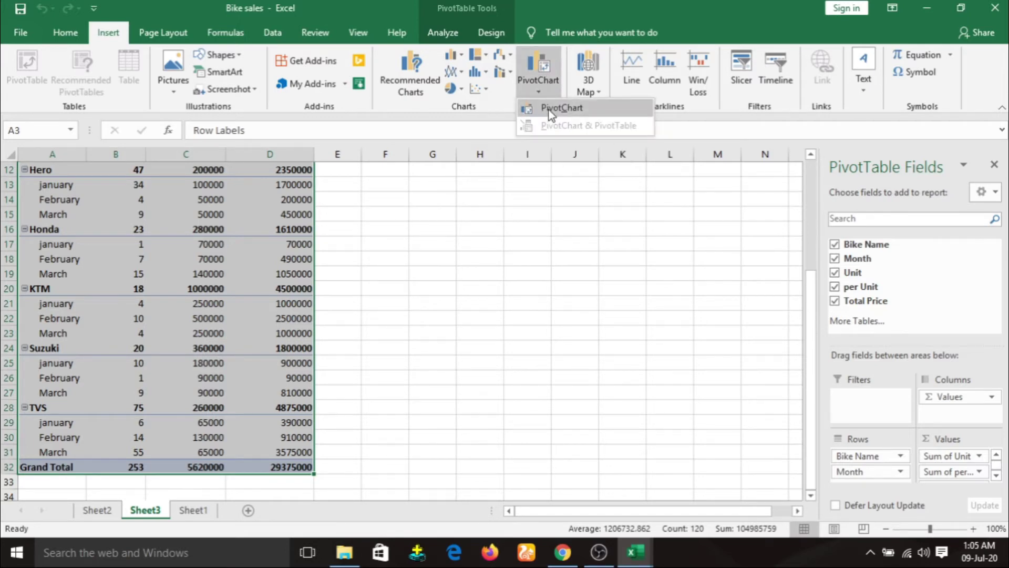
pyautogui.click(550, 110)
pyautogui.moveTo(471, 216)
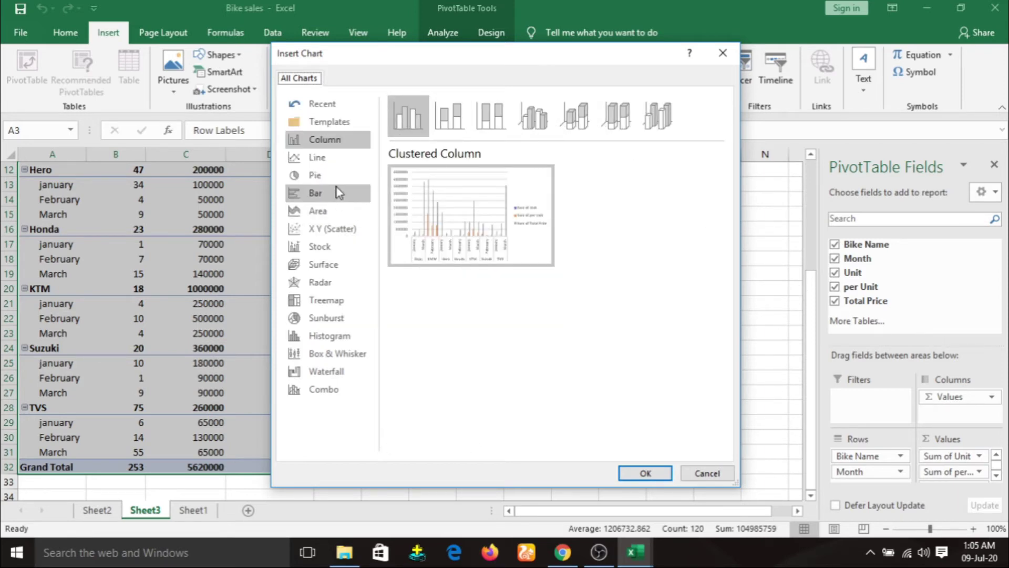
pyautogui.click(447, 118)
pyautogui.click(651, 472)
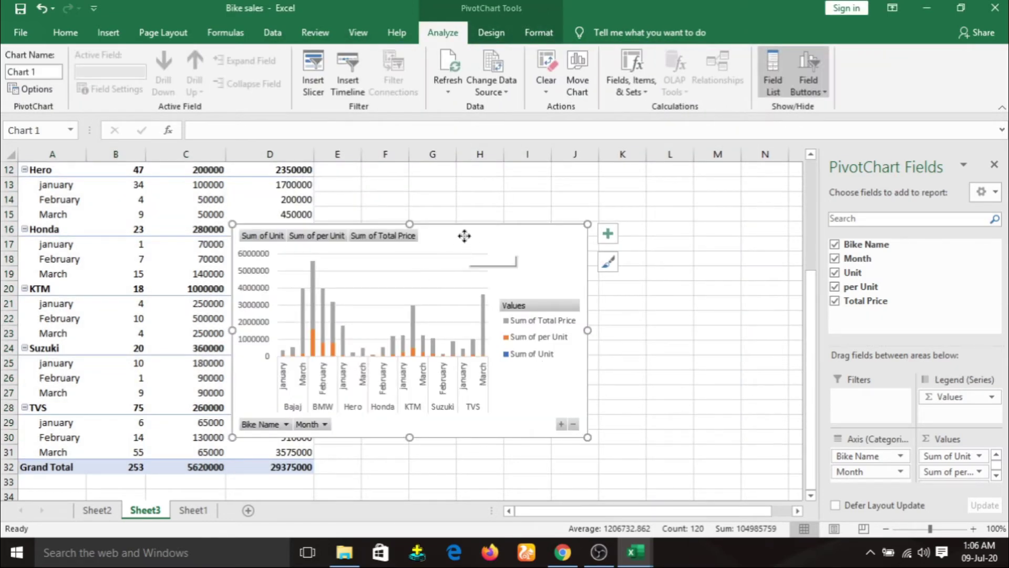
pyautogui.moveTo(467, 247); pyautogui.dragTo(576, 204)
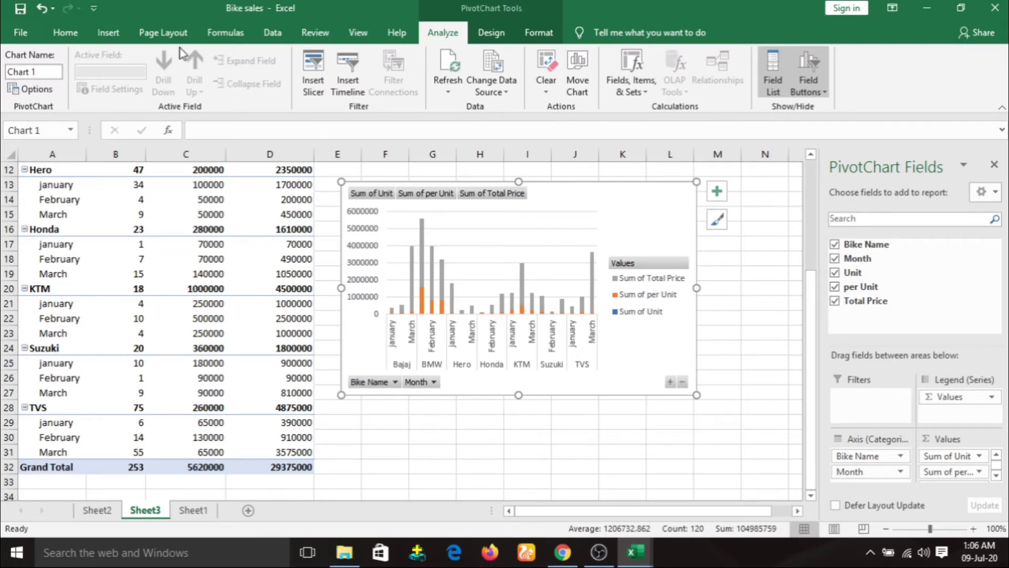
pyautogui.click(108, 32)
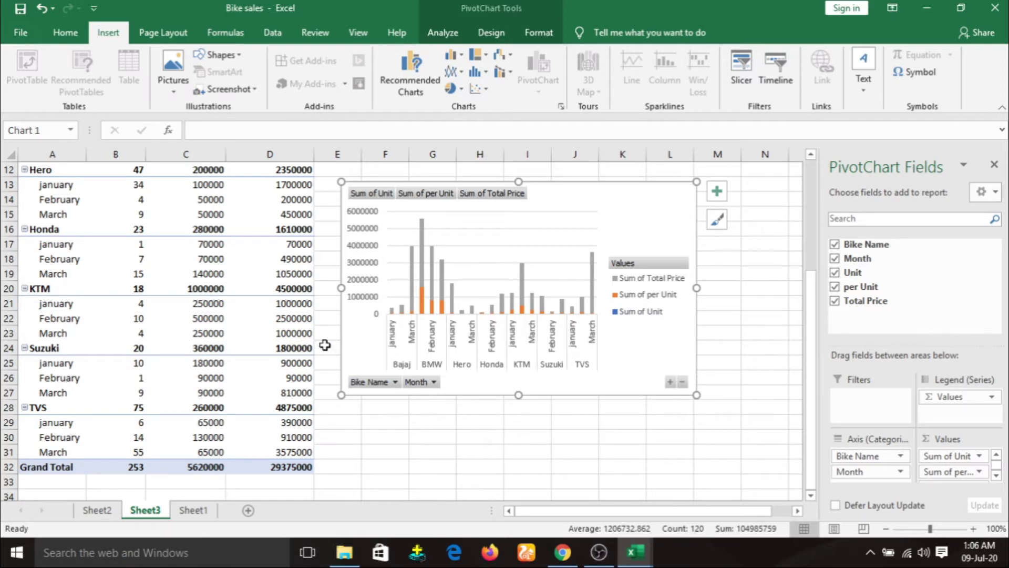
# Step: From Sheet1, launch Open 3D Maps and enable the Data Analysis add-ins
pyautogui.click(194, 510)
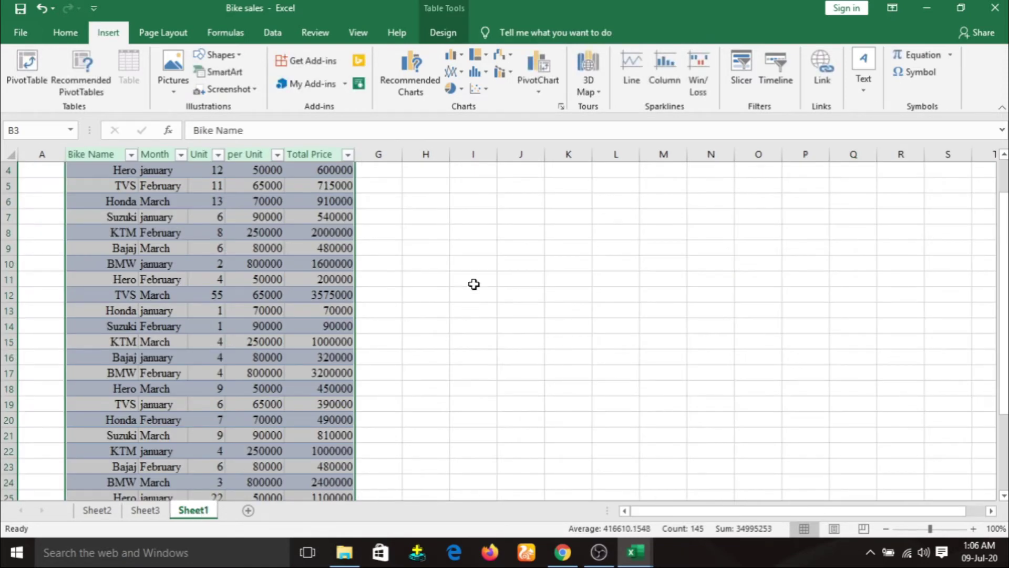
pyautogui.click(599, 95)
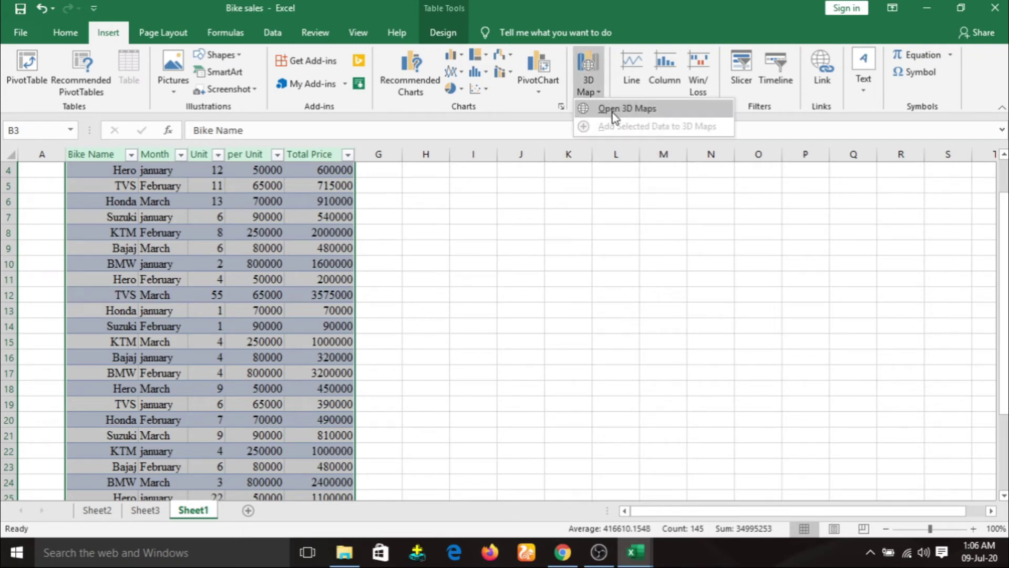
pyautogui.click(613, 109)
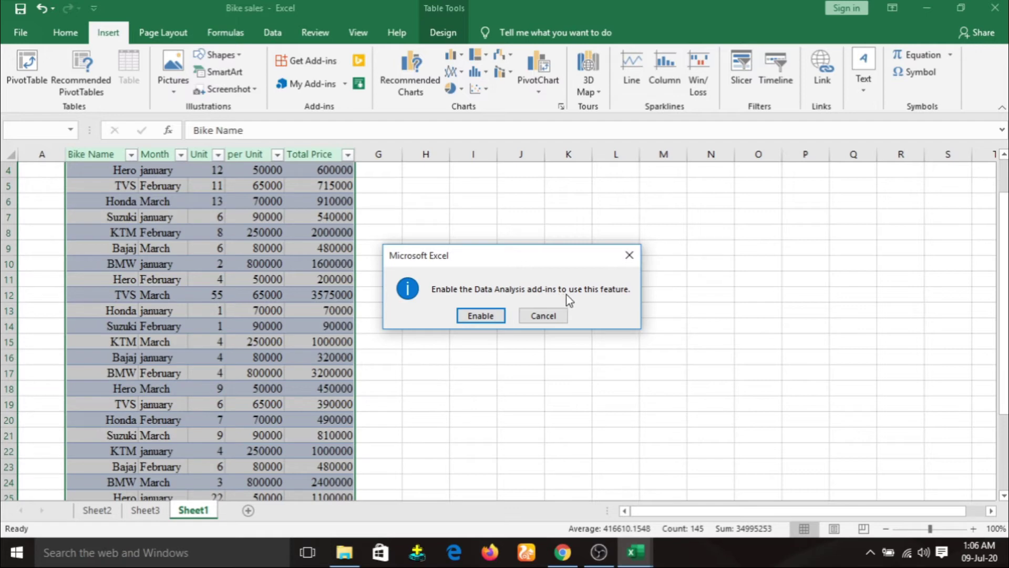
pyautogui.click(482, 311)
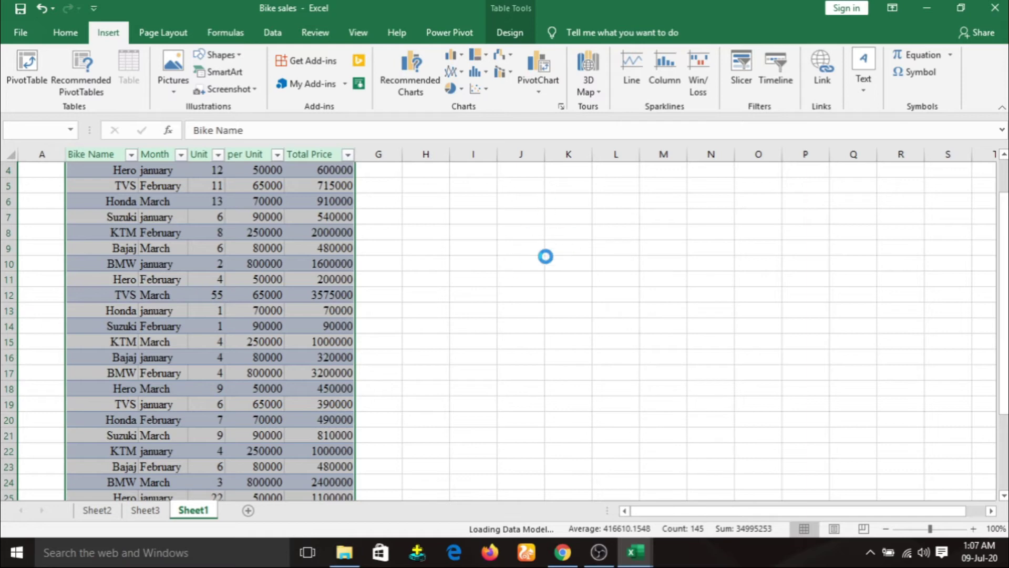
# Step: Close the Field List, zoom, rotate and tilt the Tour 1 globe, then close 3D Maps
pyautogui.scroll(1, 545, 257)
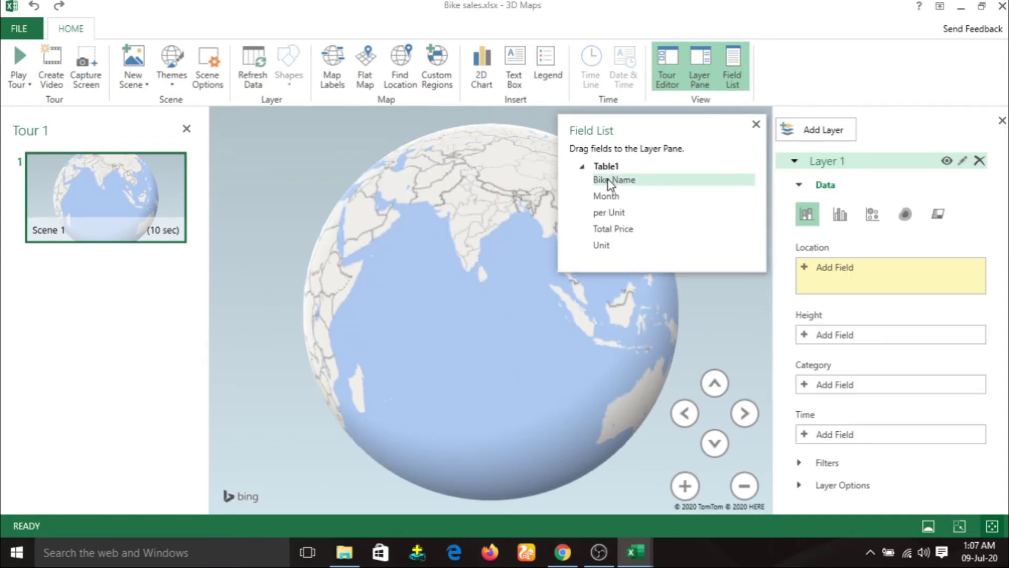
pyautogui.click(756, 124)
pyautogui.scroll(-5, 455, 277)
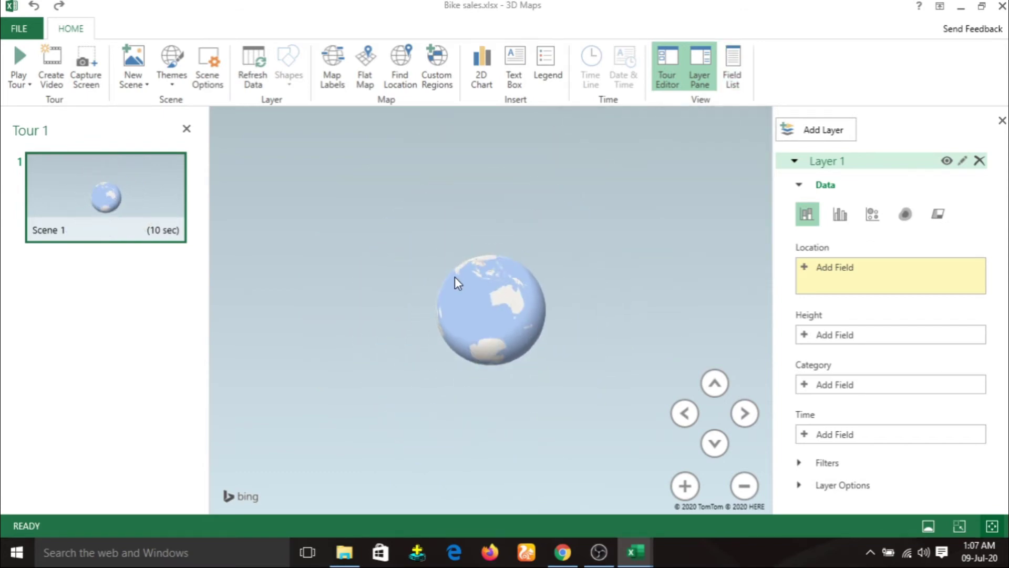
pyautogui.scroll(8, 455, 276)
pyautogui.scroll(-10, 460, 275)
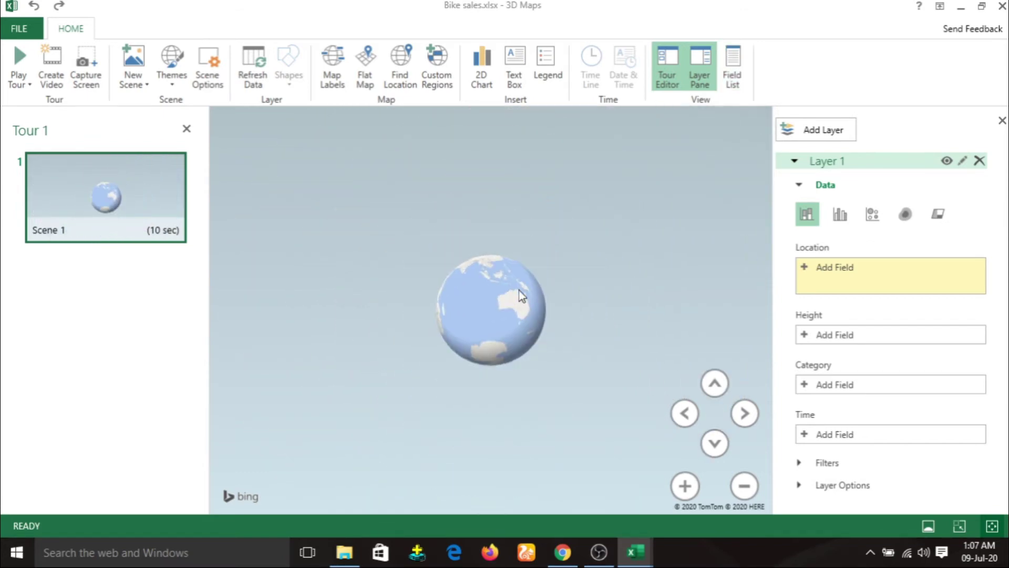
pyautogui.moveTo(397, 340)
pyautogui.mouseDown()
pyautogui.moveTo(471, 242)
pyautogui.moveTo(552, 366)
pyautogui.moveTo(374, 285)
pyautogui.moveTo(441, 388)
pyautogui.moveTo(350, 260)
pyautogui.moveTo(383, 275)
pyautogui.moveTo(223, 257)
pyautogui.moveTo(546, 402)
pyautogui.mouseUp()
pyautogui.scroll(3, 541, 245)
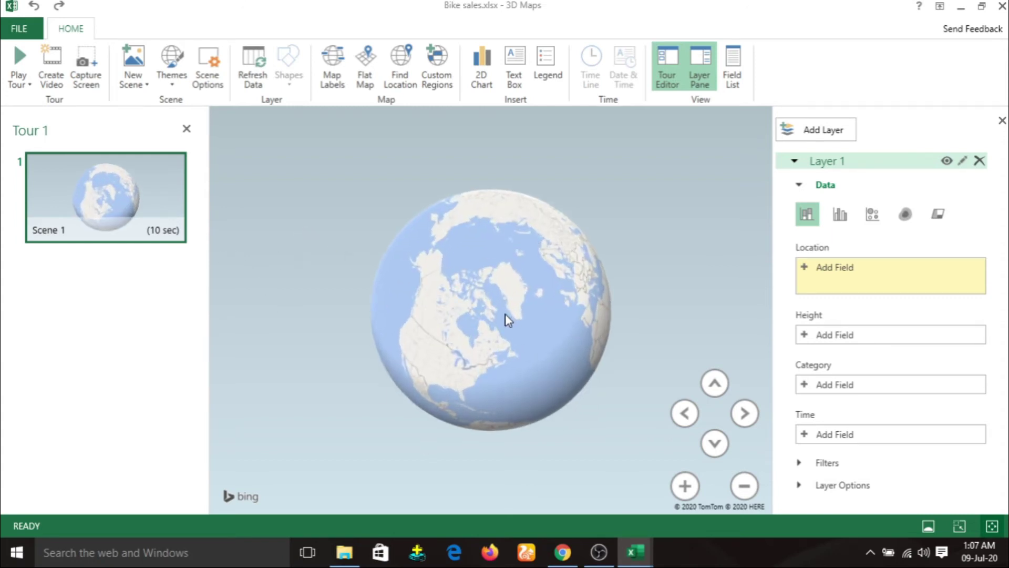
pyautogui.click(715, 381)
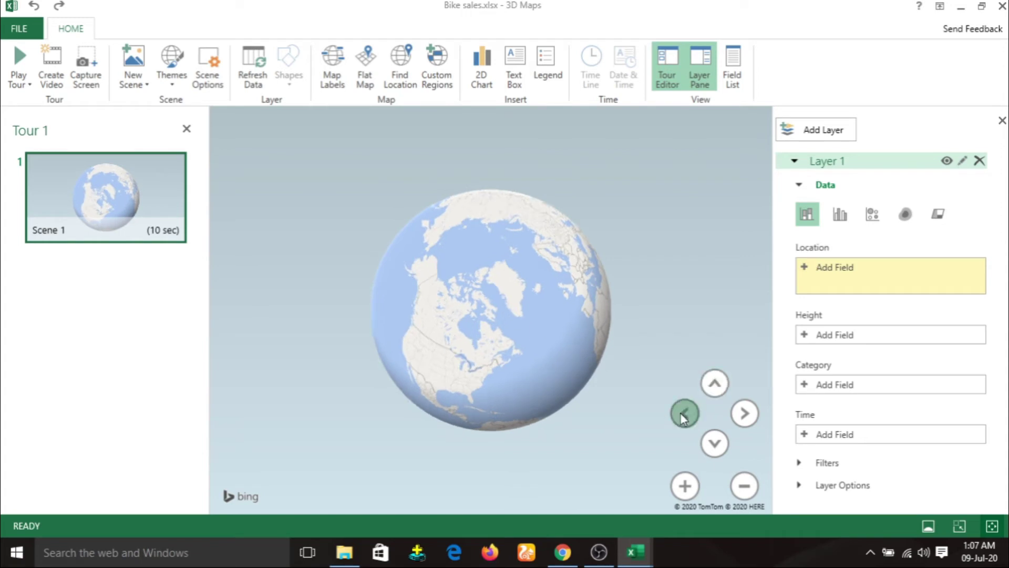
pyautogui.click(744, 413)
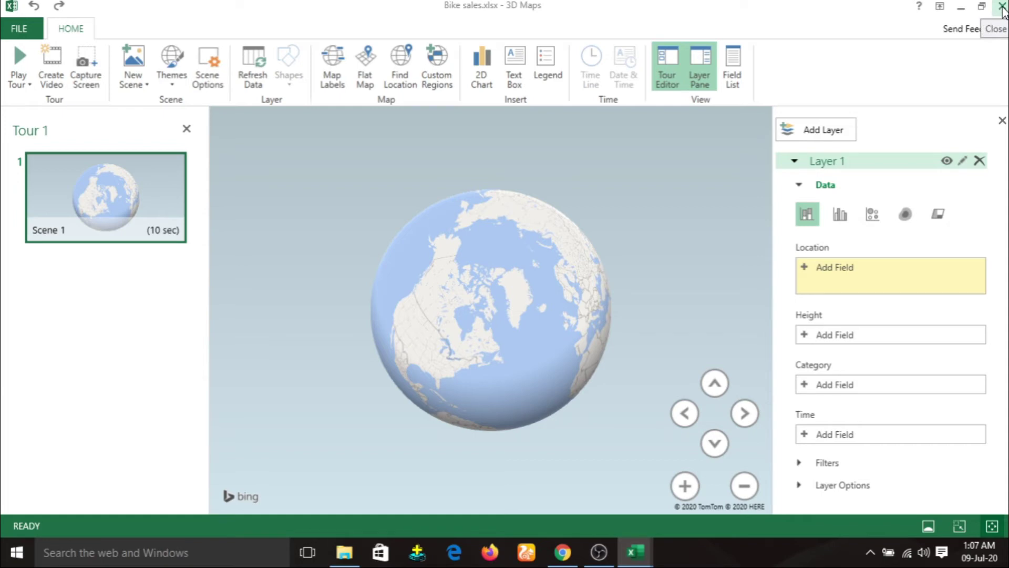
pyautogui.click(1003, 7)
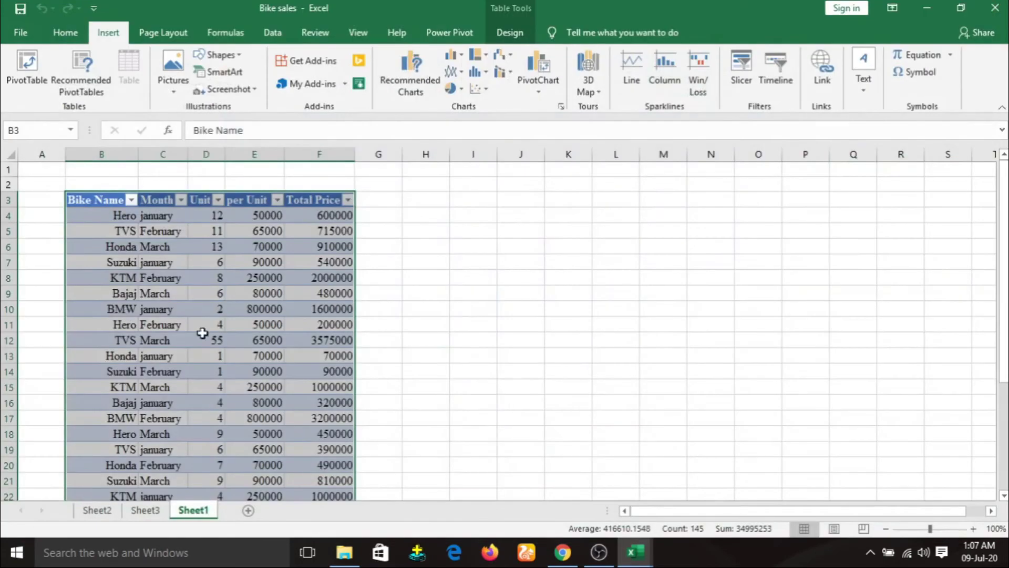
# Step: Dismiss the 3D Map menu, clear the table selection, and select E4:E12
pyautogui.click(599, 99)
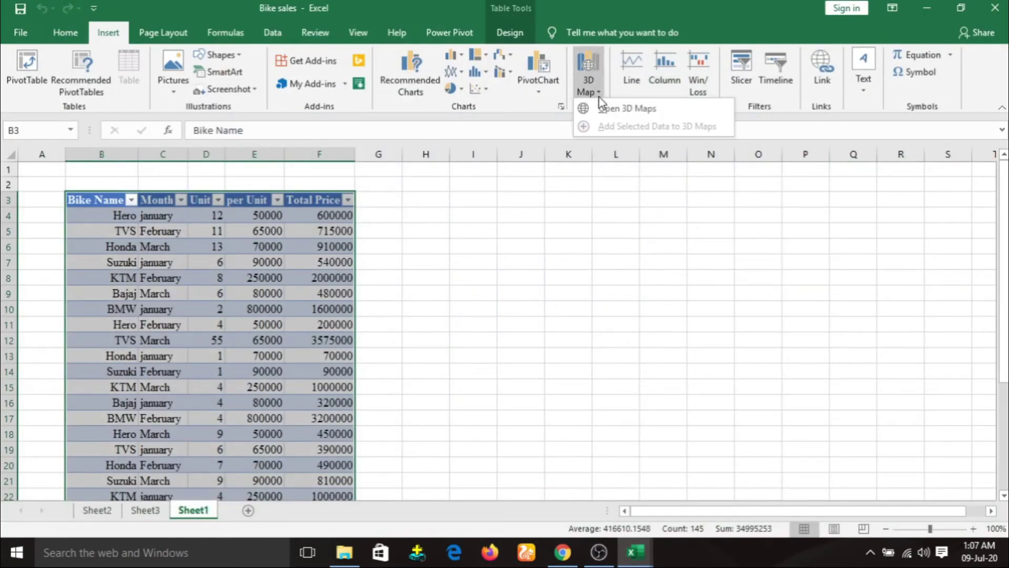
pyautogui.click(631, 272)
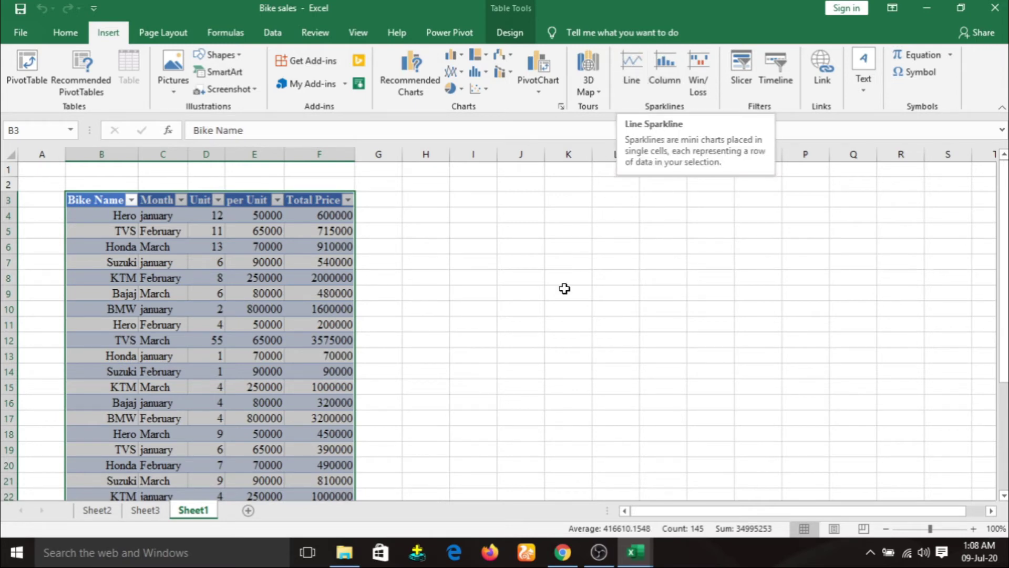
pyautogui.click(517, 280)
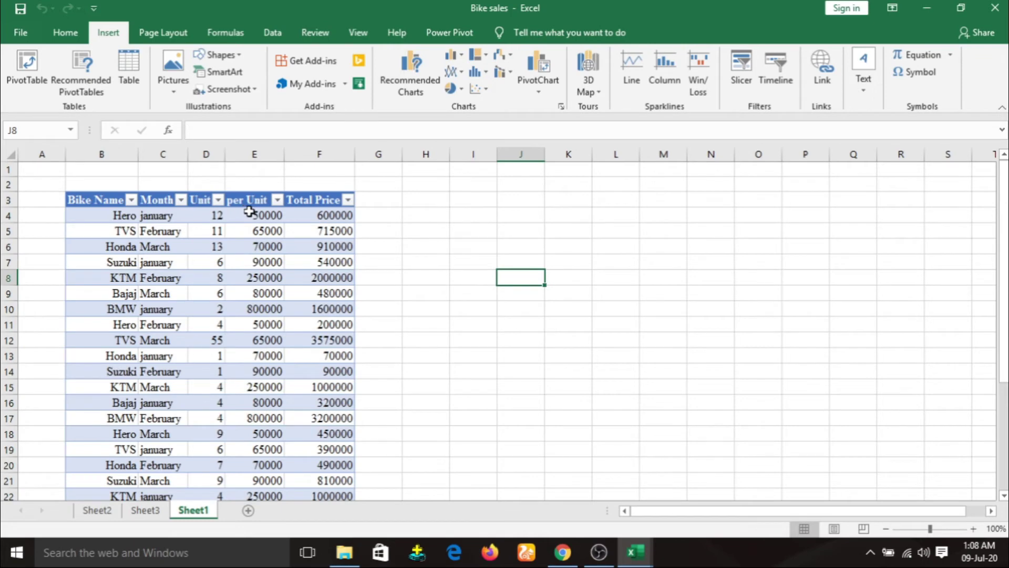
pyautogui.moveTo(249, 211)
pyautogui.mouseDown()
pyautogui.moveTo(264, 371)
pyautogui.moveTo(263, 324)
pyautogui.moveTo(271, 346)
pyautogui.mouseUp()
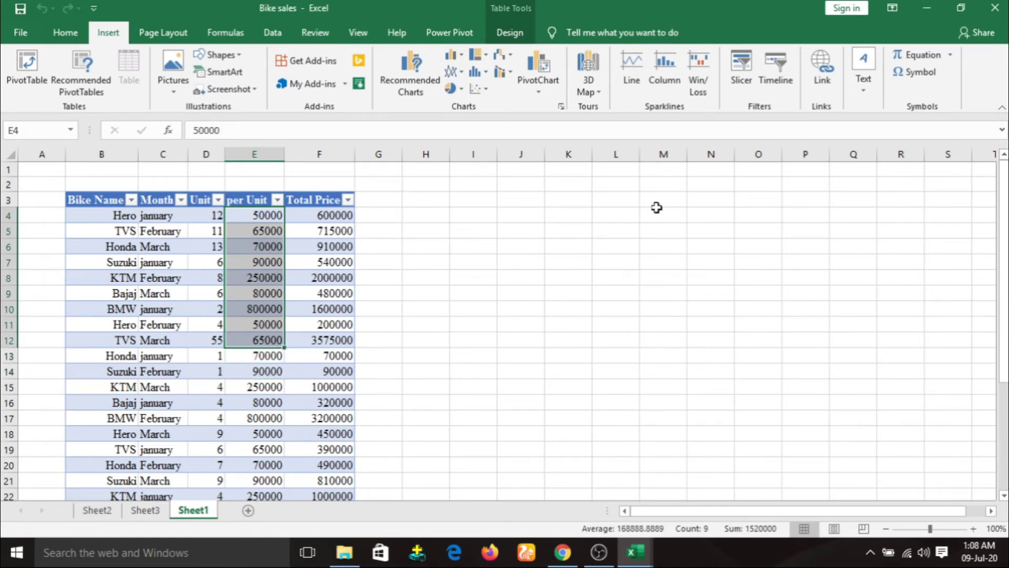
# Step: Create line sparklines with the location range E4:E12
pyautogui.click(632, 67)
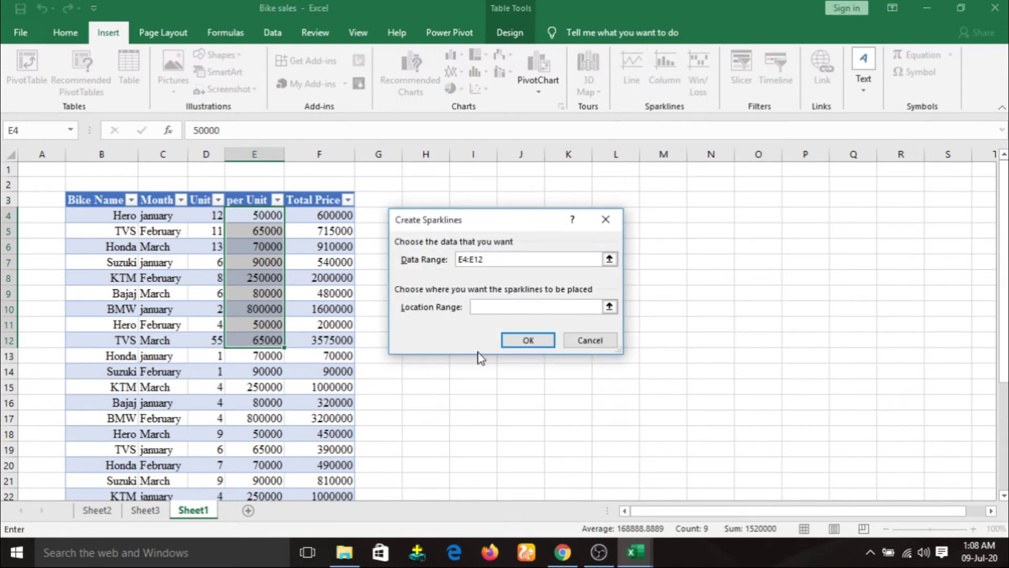
pyautogui.click(244, 215)
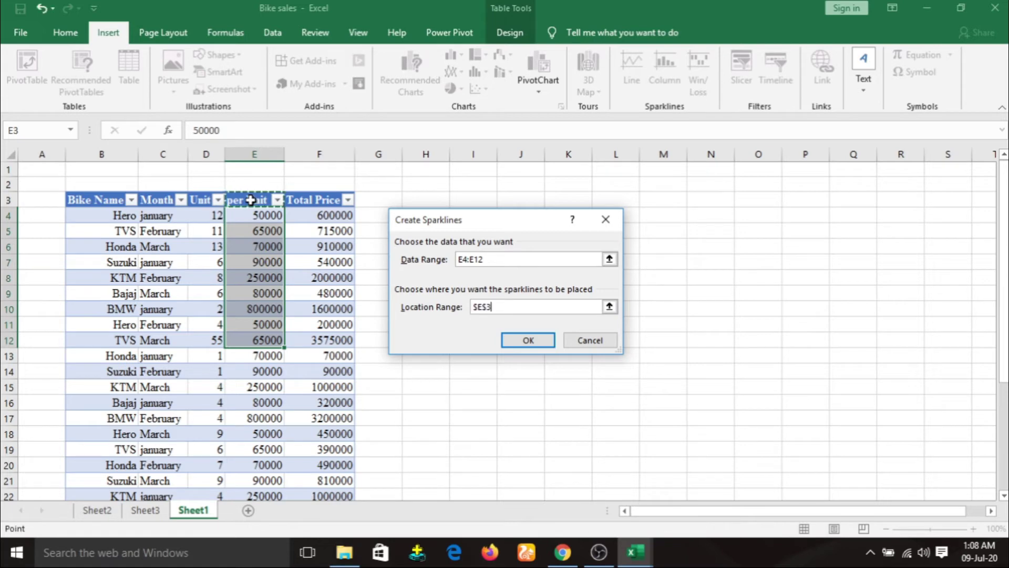
pyautogui.moveTo(243, 214); pyautogui.dragTo(265, 338)
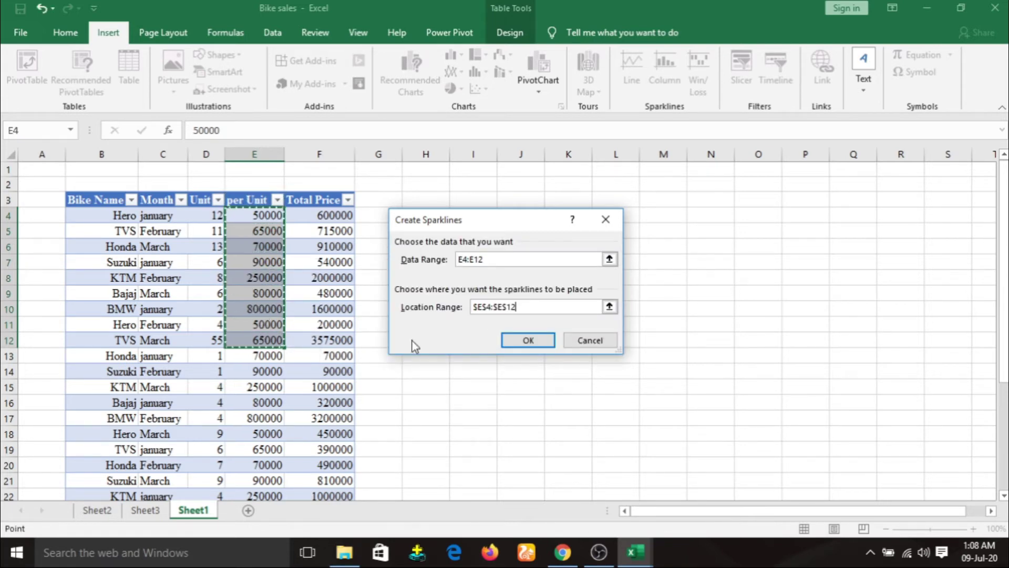
pyautogui.click(528, 341)
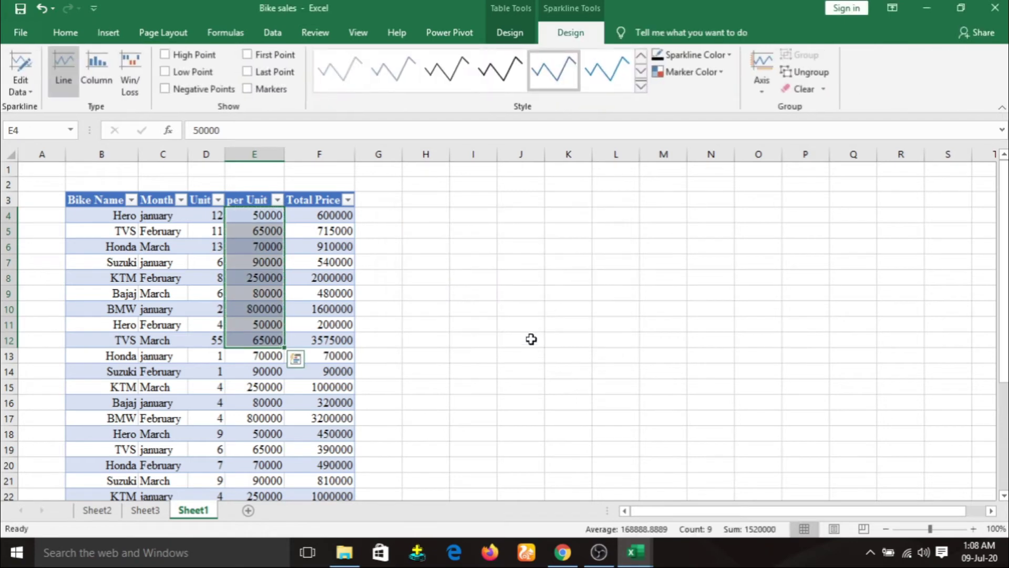
# Step: Mark high, low, negative and first points with markers, then make them red Win/Loss sparklines
pyautogui.click(166, 55)
pyautogui.click(166, 73)
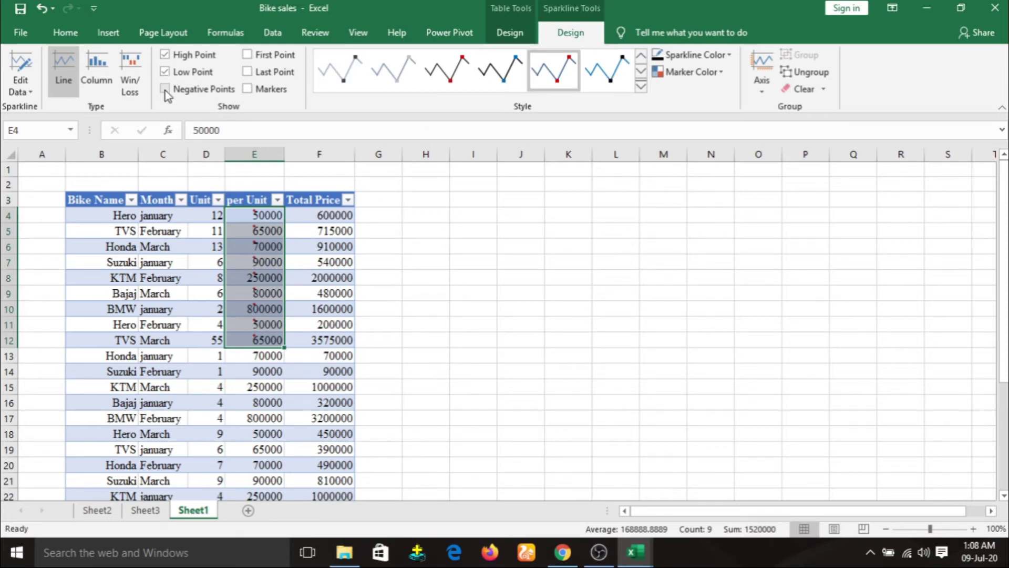
pyautogui.click(165, 90)
pyautogui.click(247, 54)
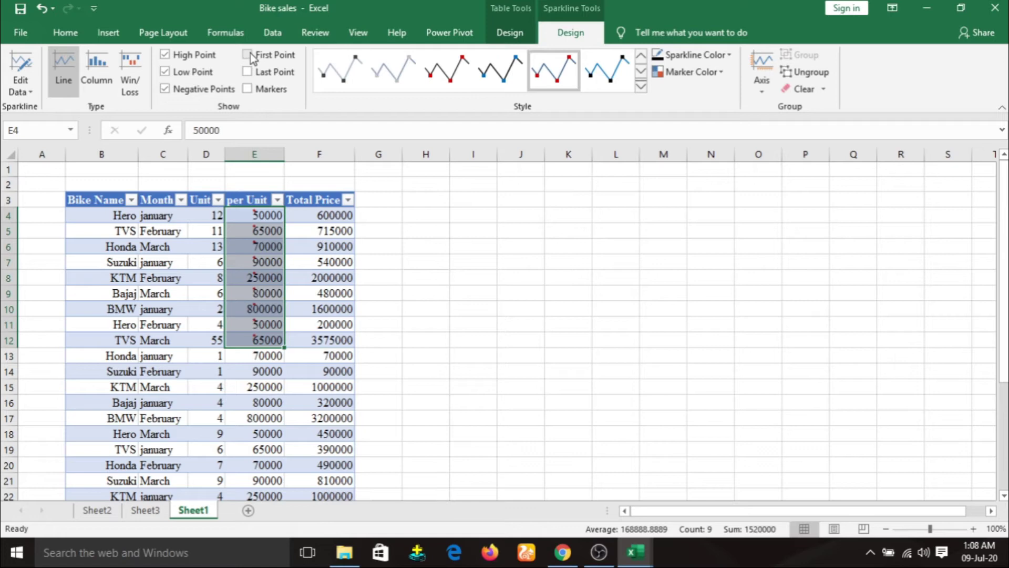
pyautogui.click(247, 89)
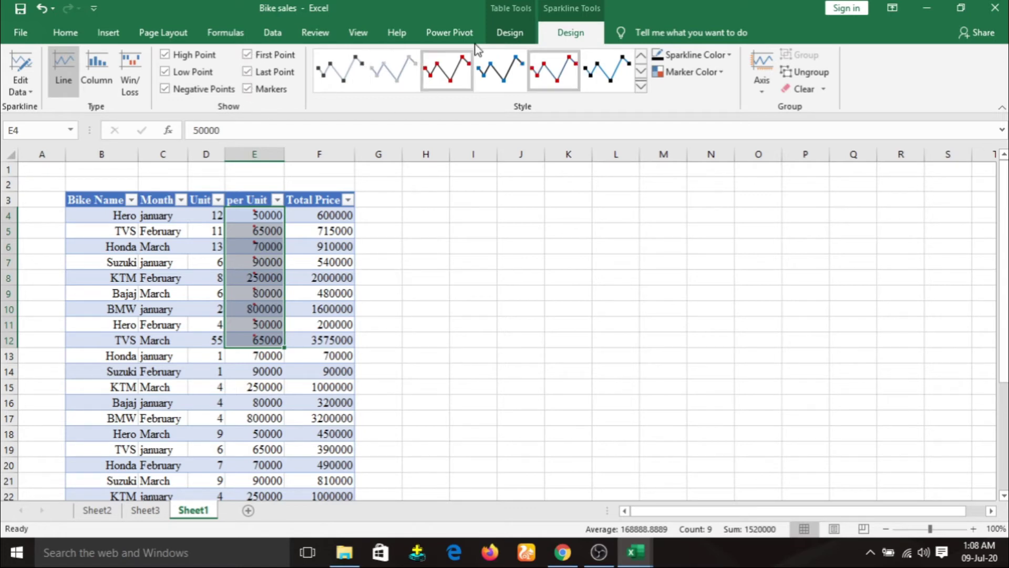
pyautogui.click(96, 73)
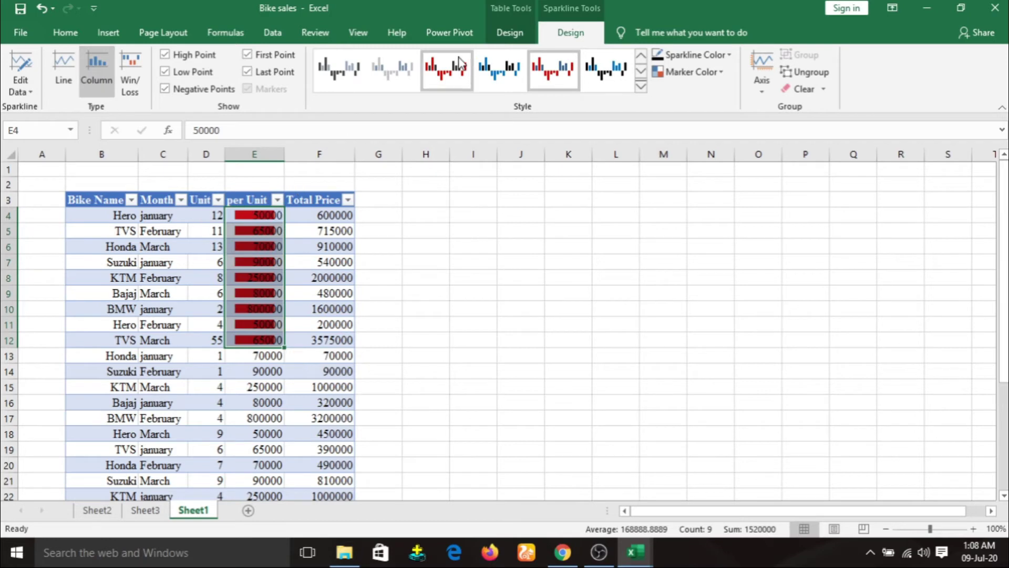
pyautogui.click(498, 69)
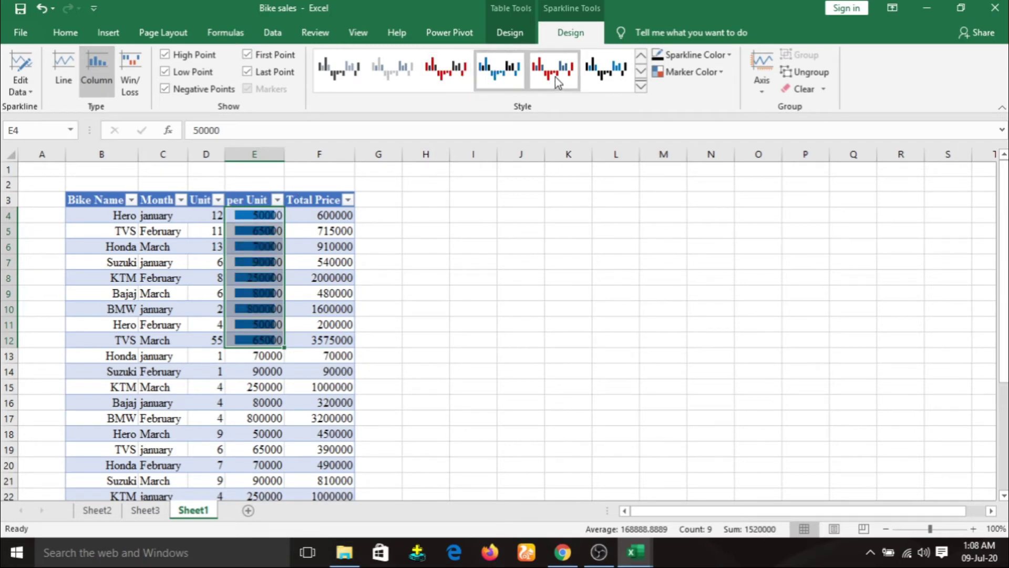
pyautogui.click(555, 77)
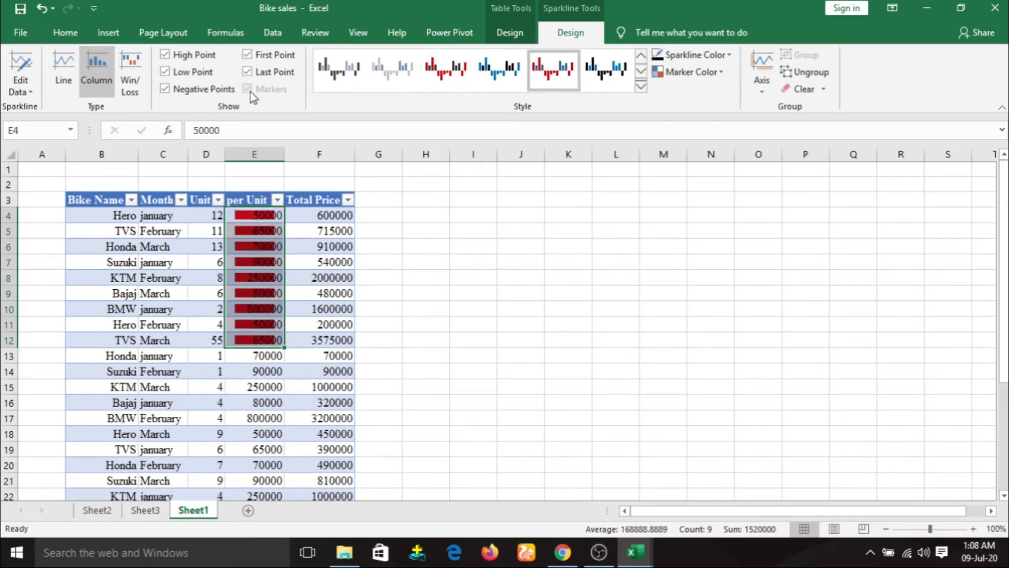
pyautogui.click(133, 62)
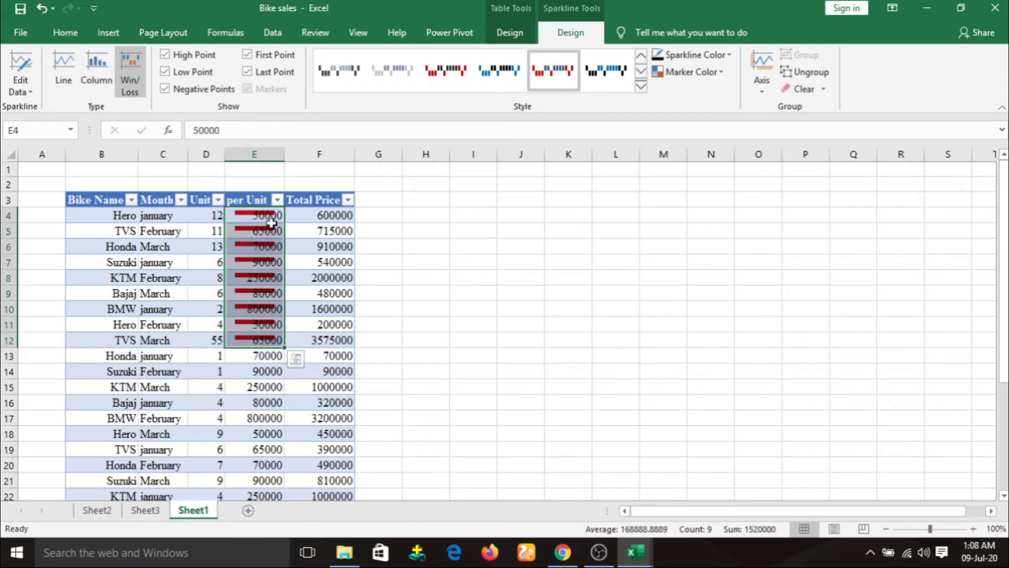
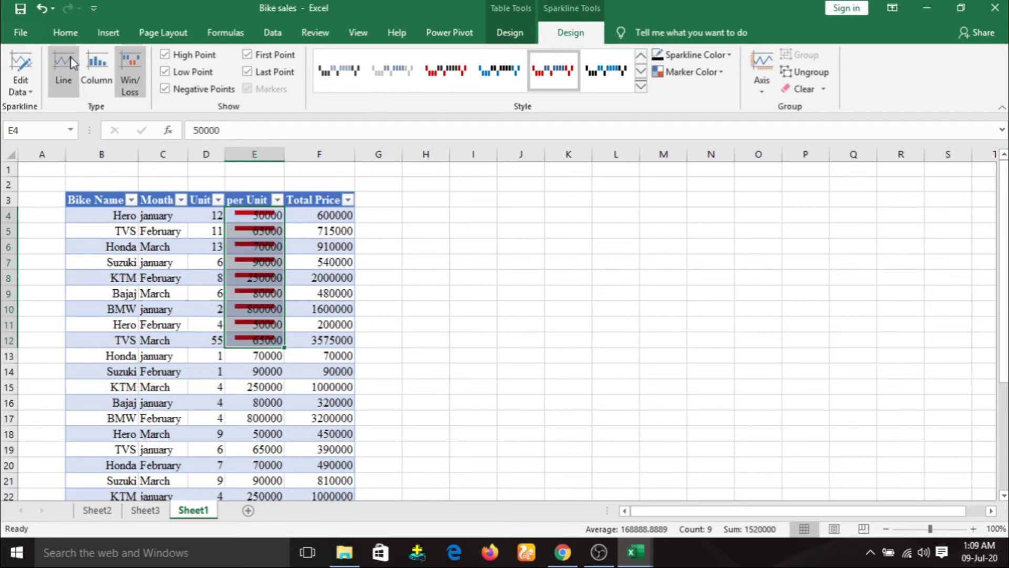
# Step: Add column sparklines to per Unit cells E4:E12 after abandoning a line sparkline attempt
pyautogui.click(108, 32)
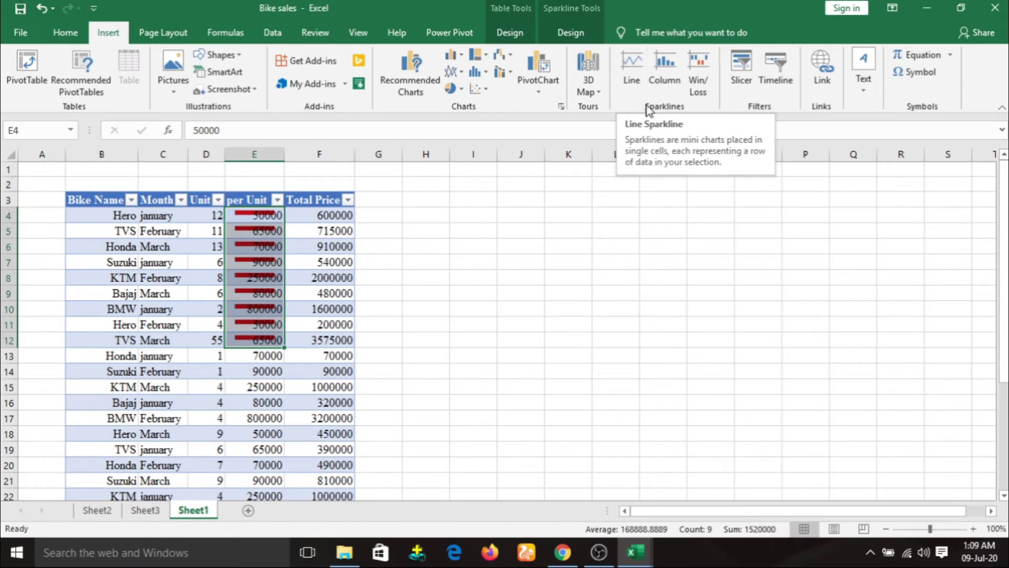
pyautogui.click(630, 68)
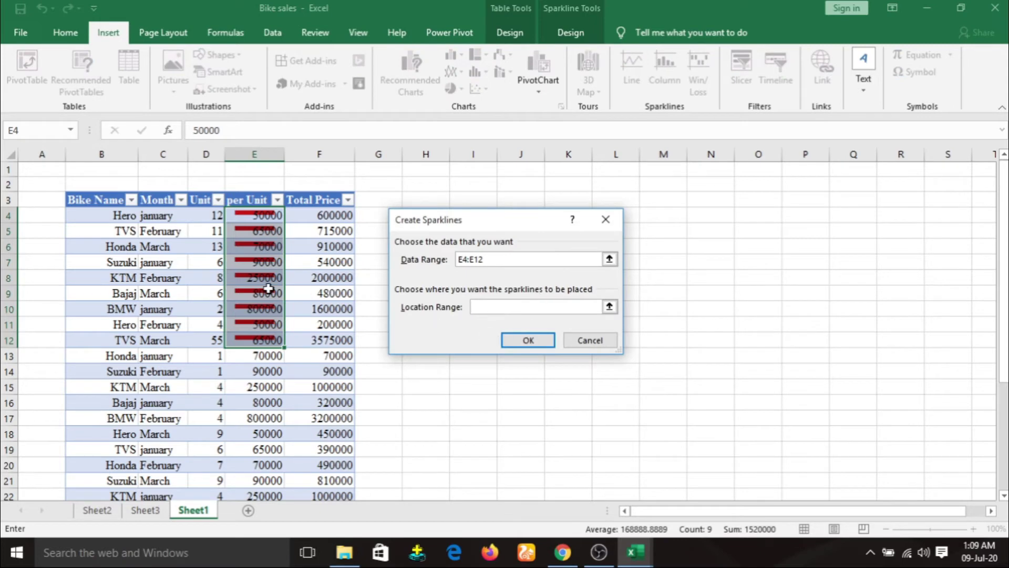
pyautogui.click(584, 339)
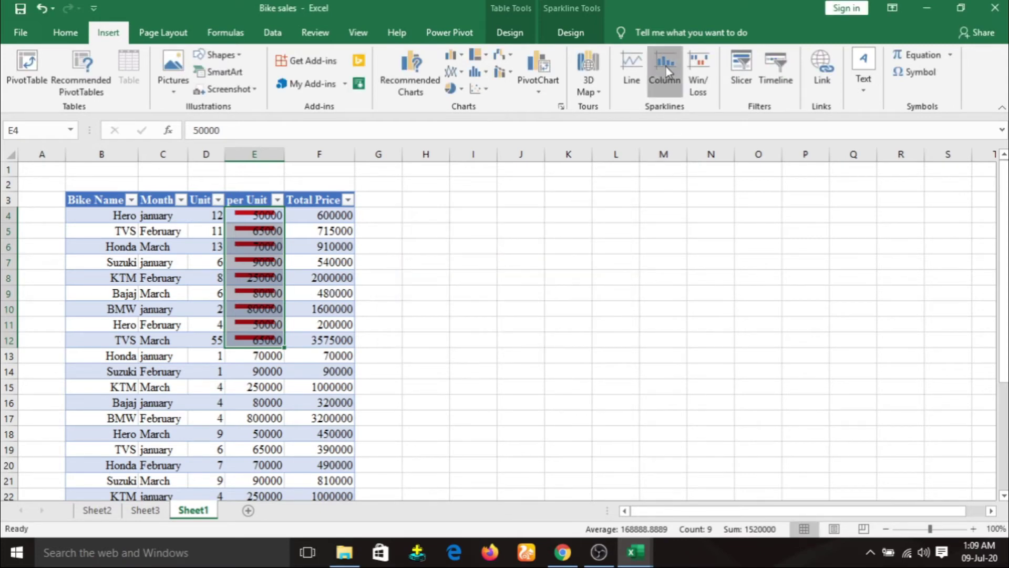
pyautogui.click(665, 68)
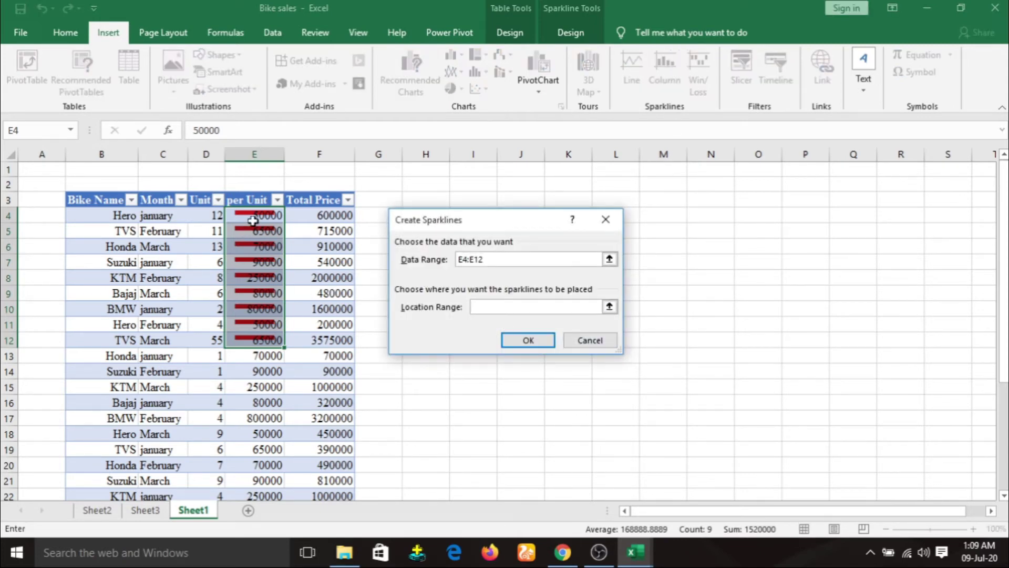
pyautogui.moveTo(253, 221); pyautogui.dragTo(282, 338)
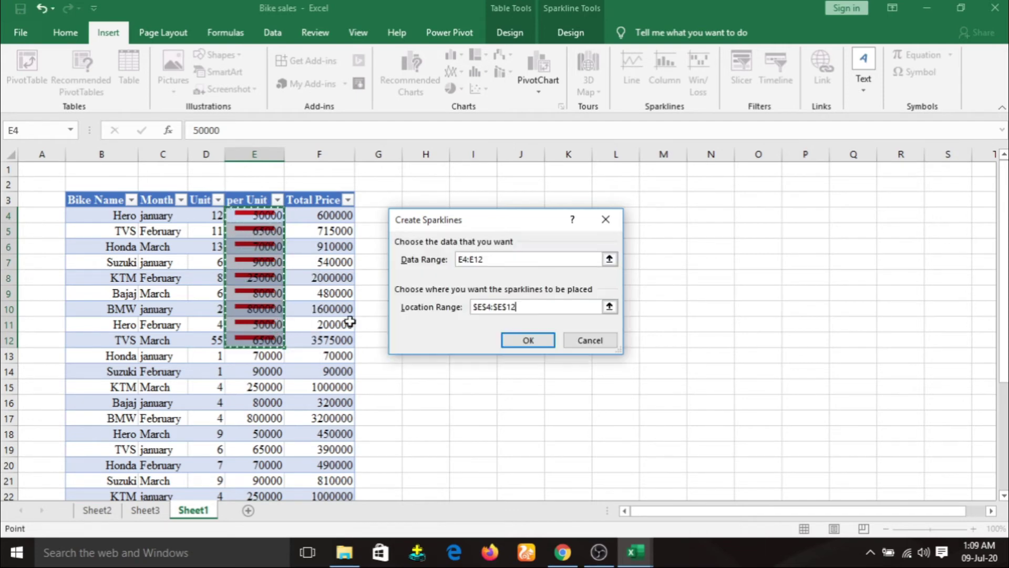
pyautogui.click(526, 340)
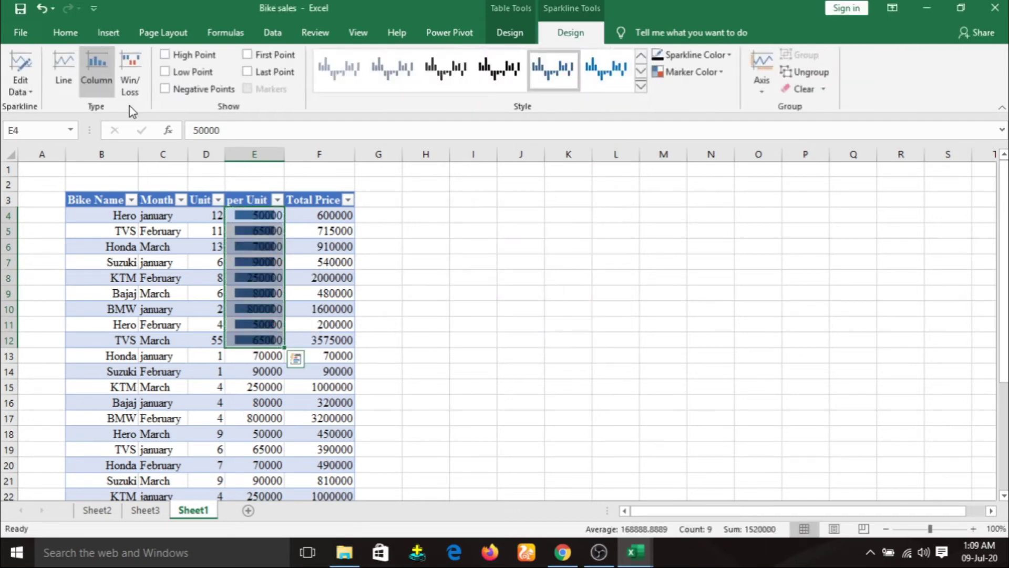
# Step: Switch the sparklines to Win/Loss, then undo to remove them from E4:E12
pyautogui.click(131, 64)
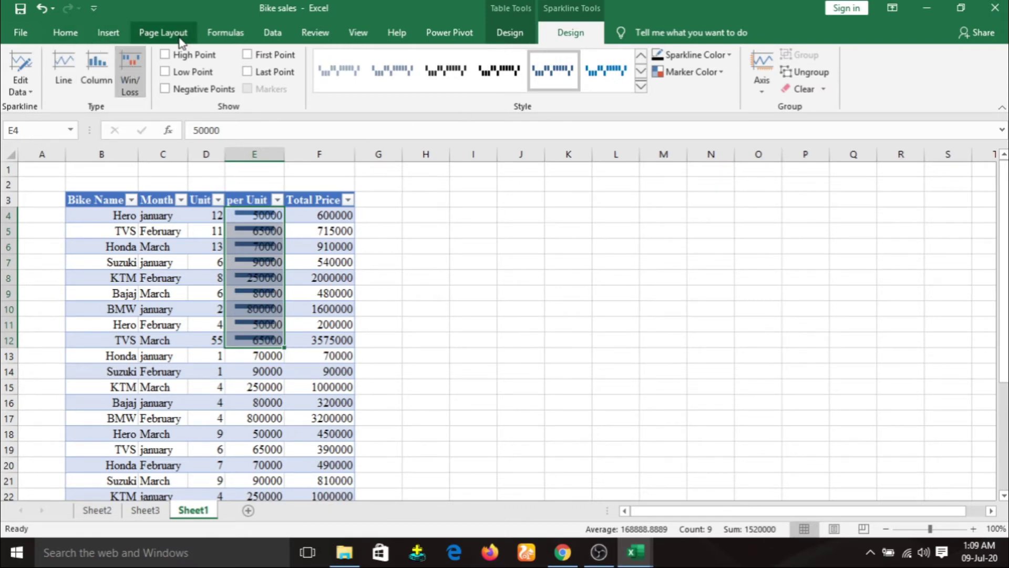
pyautogui.click(105, 33)
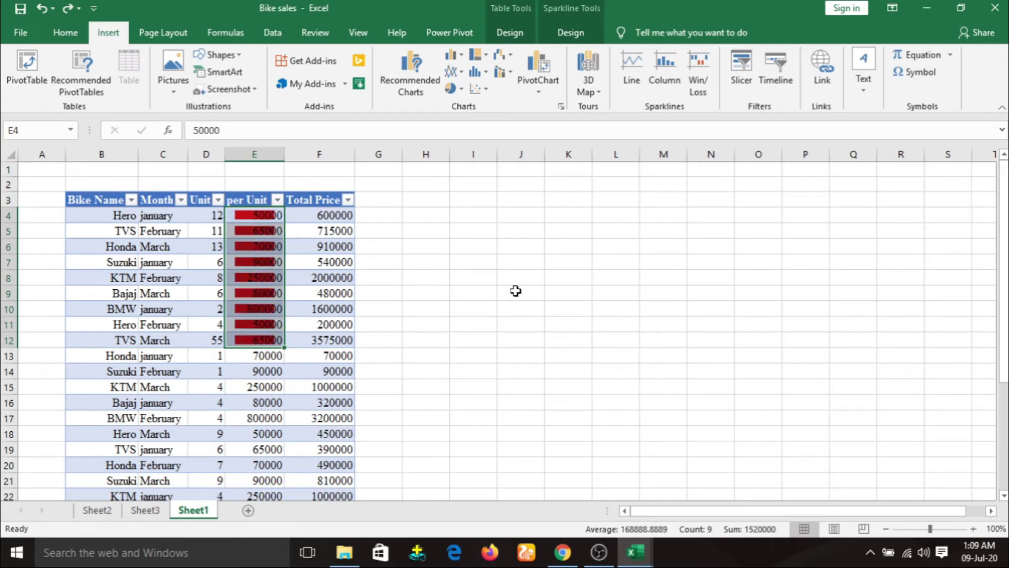
pyautogui.hotkey('ctrl', 'z')
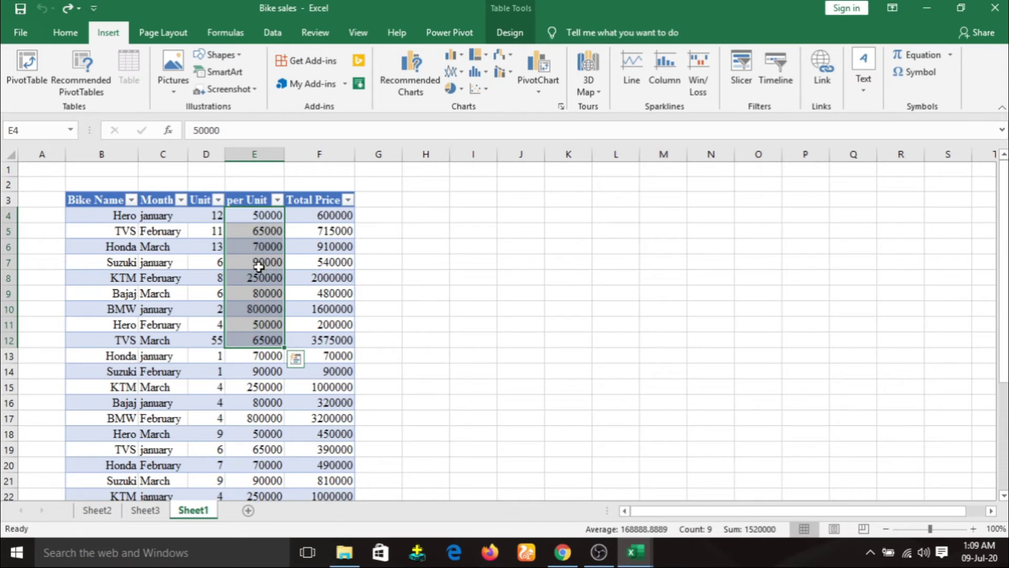
# Step: Attempt a slicer twice, closing Existing Connections each time, then go to Sheet3
pyautogui.click(493, 218)
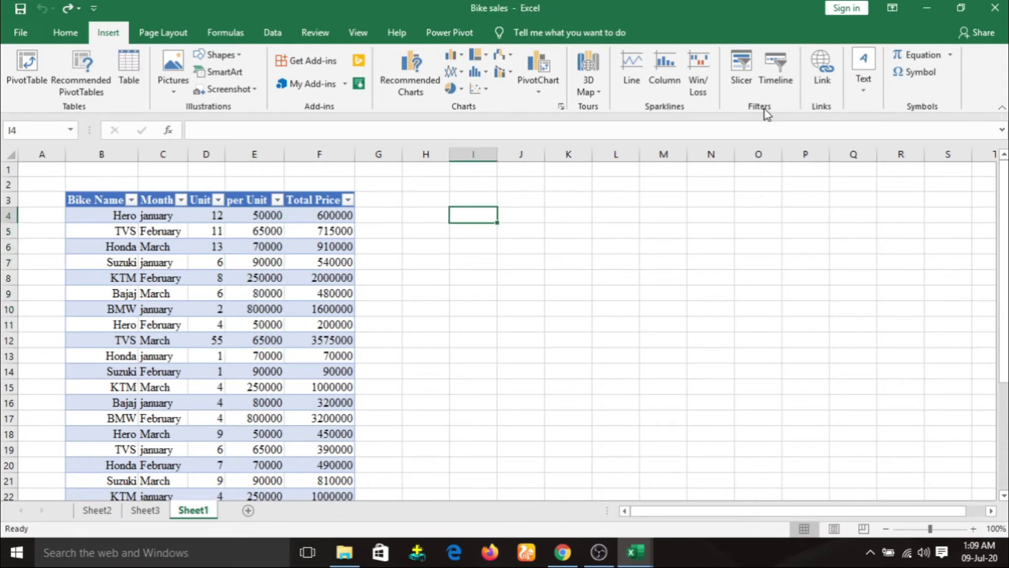
pyautogui.click(742, 79)
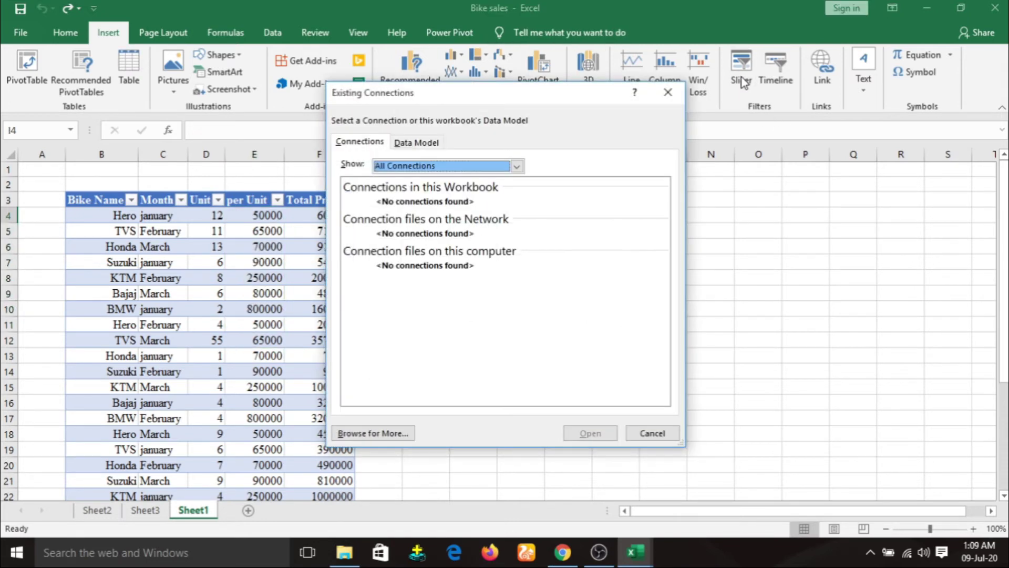
pyautogui.click(424, 145)
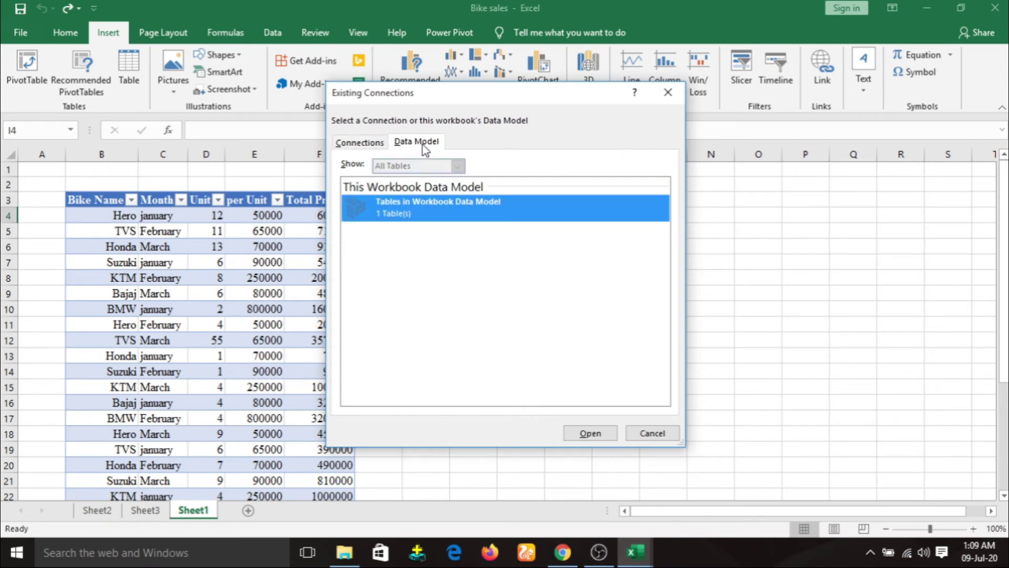
pyautogui.click(654, 96)
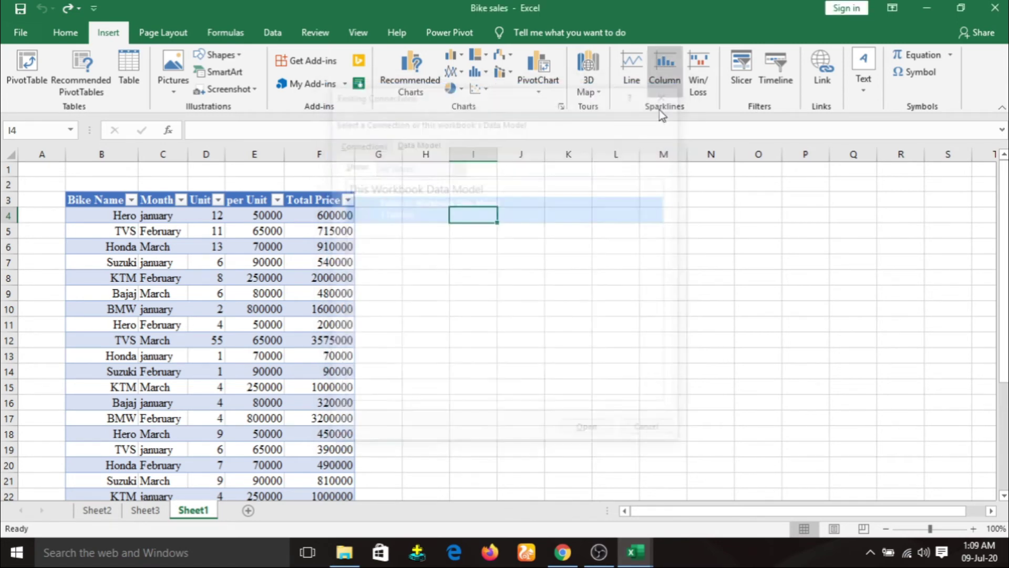
pyautogui.click(752, 87)
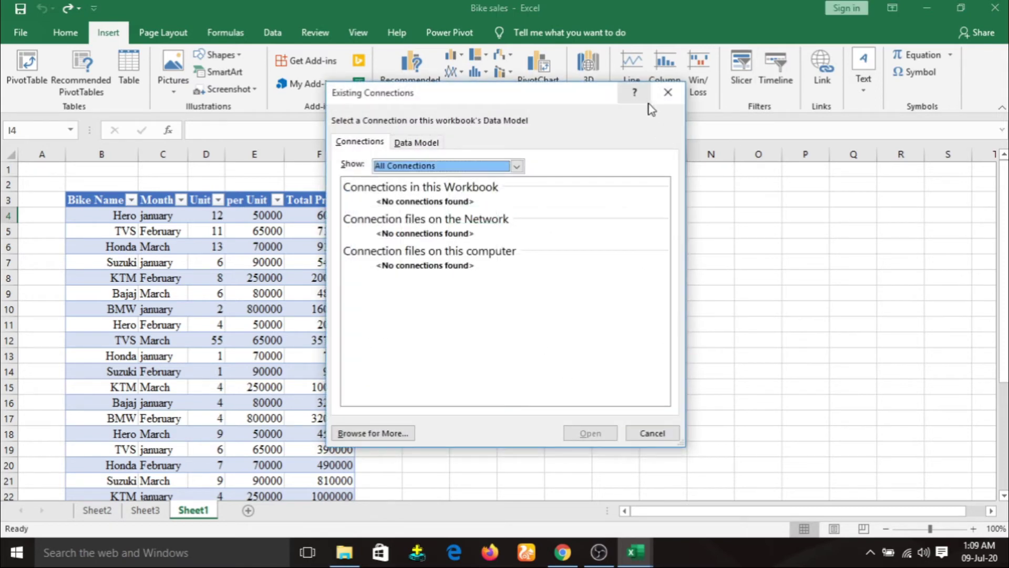
pyautogui.click(668, 93)
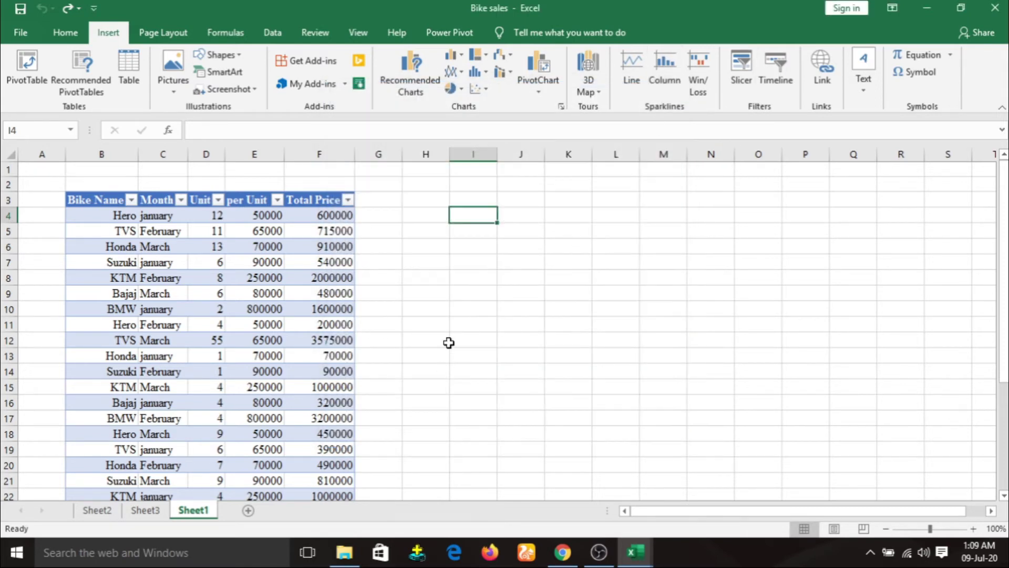
pyautogui.click(146, 509)
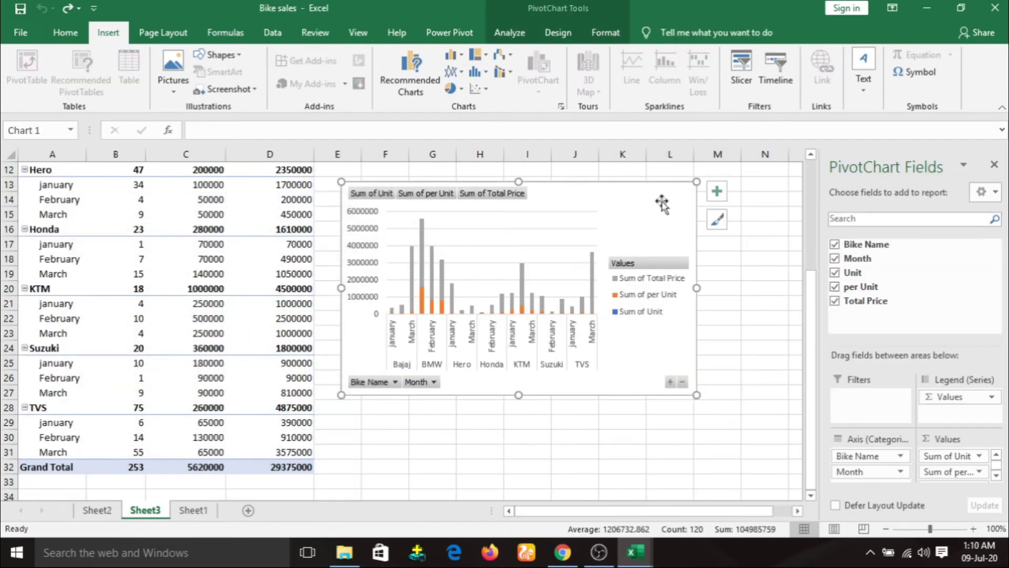
# Step: Delete the pivot chart from Sheet3
pyautogui.press('Delete')
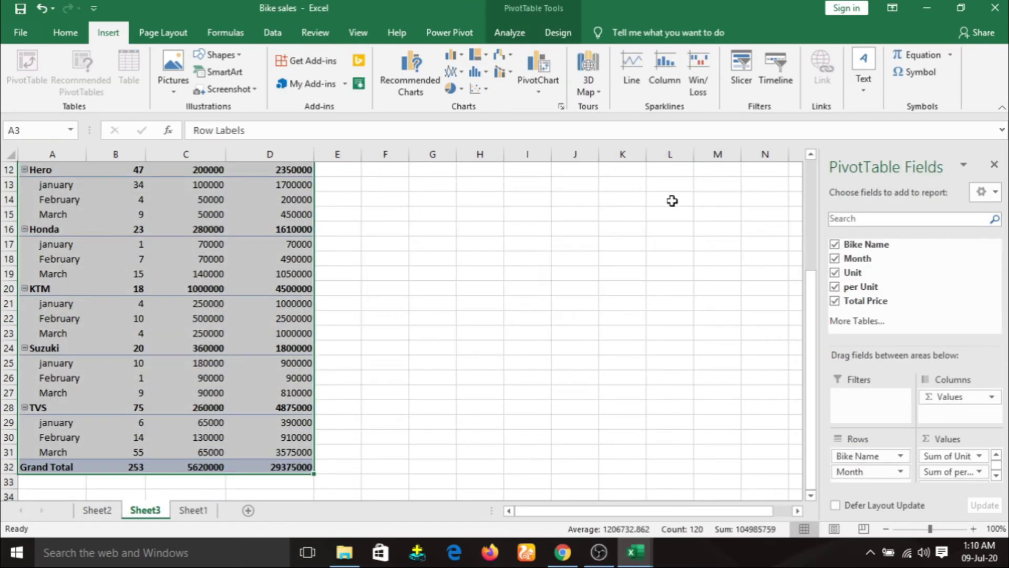
pyautogui.scroll(1, 544, 293)
pyautogui.scroll(3, 544, 294)
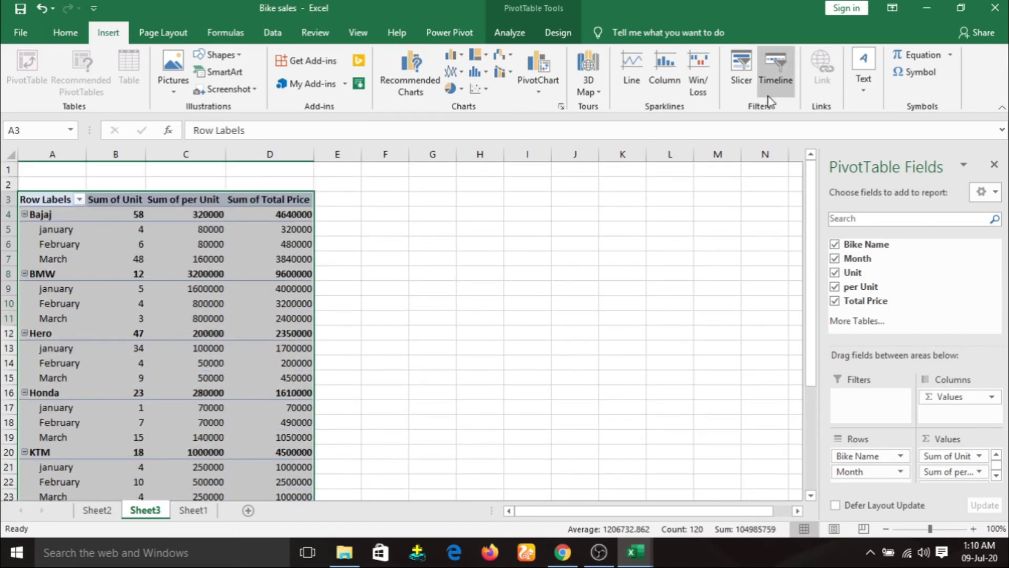
pyautogui.click(633, 276)
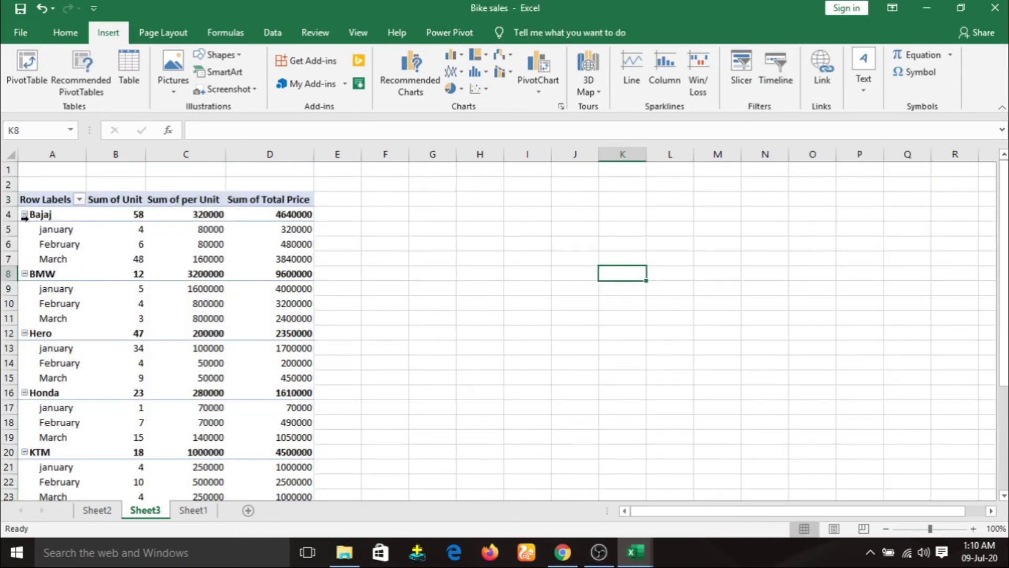
# Step: Insert Bike Name, Month and Total Price slicers for the pivot table
pyautogui.click(45, 215)
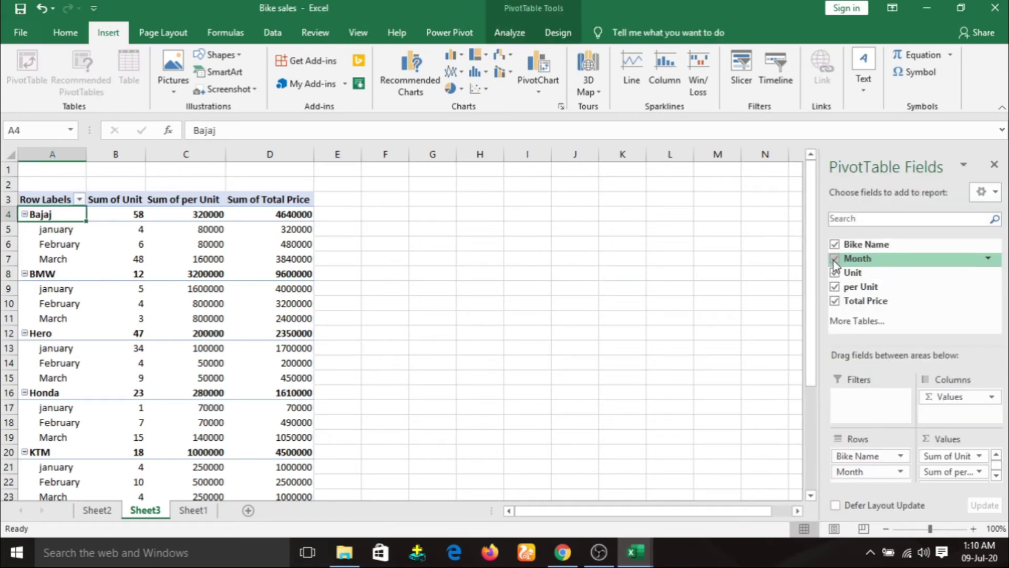
pyautogui.click(749, 72)
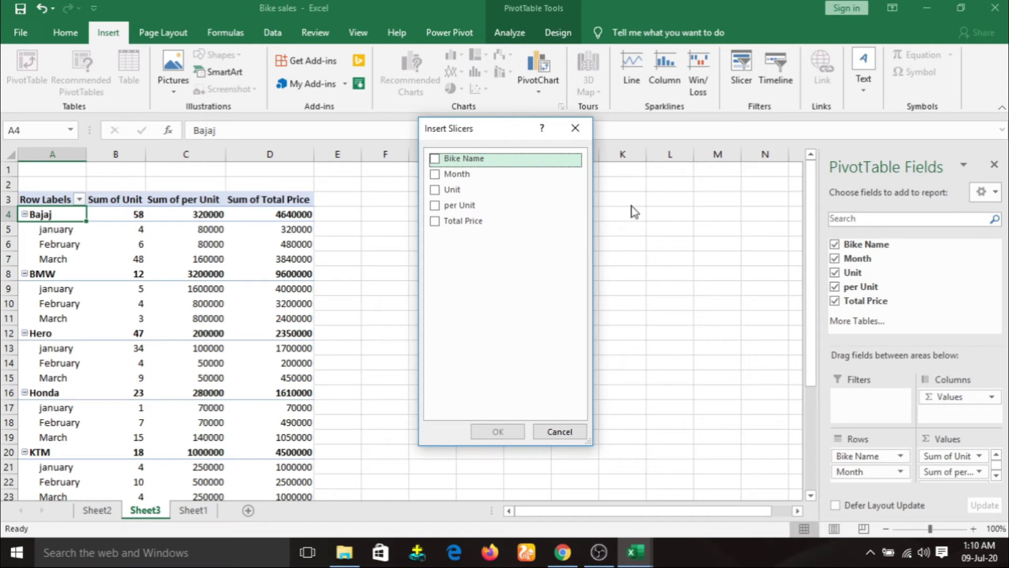
pyautogui.click(435, 158)
pyautogui.click(434, 174)
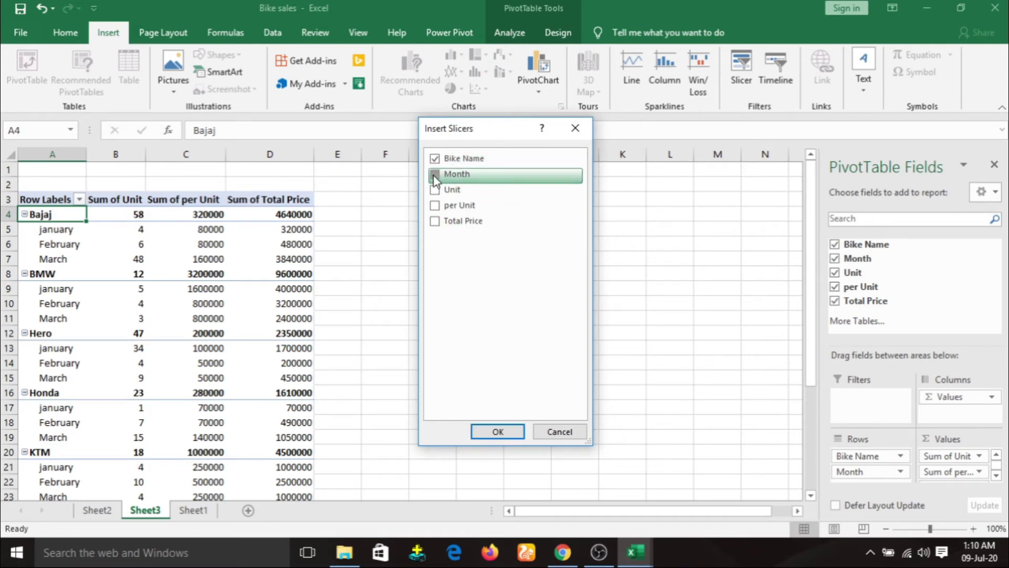
pyautogui.click(435, 221)
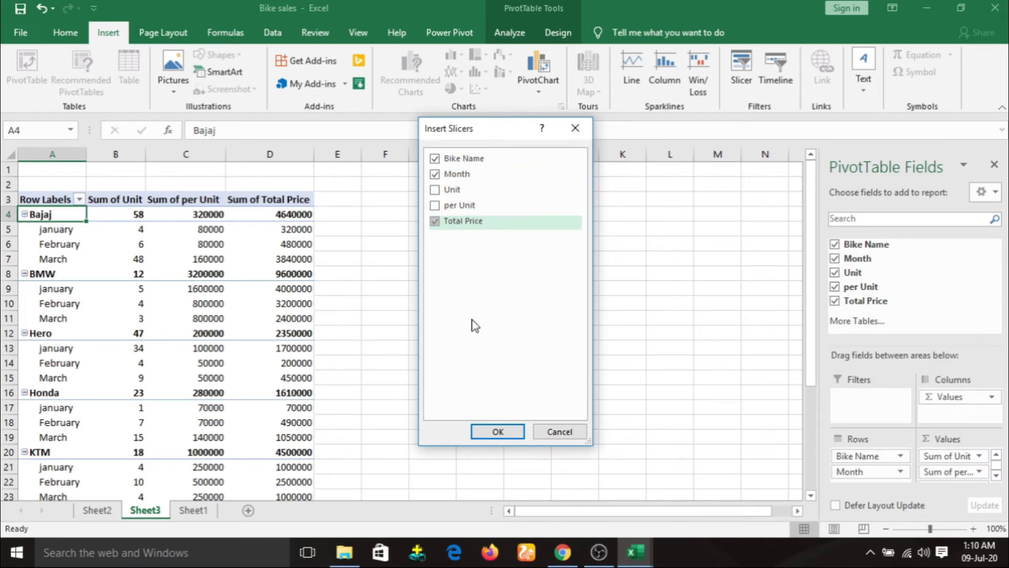
pyautogui.click(494, 432)
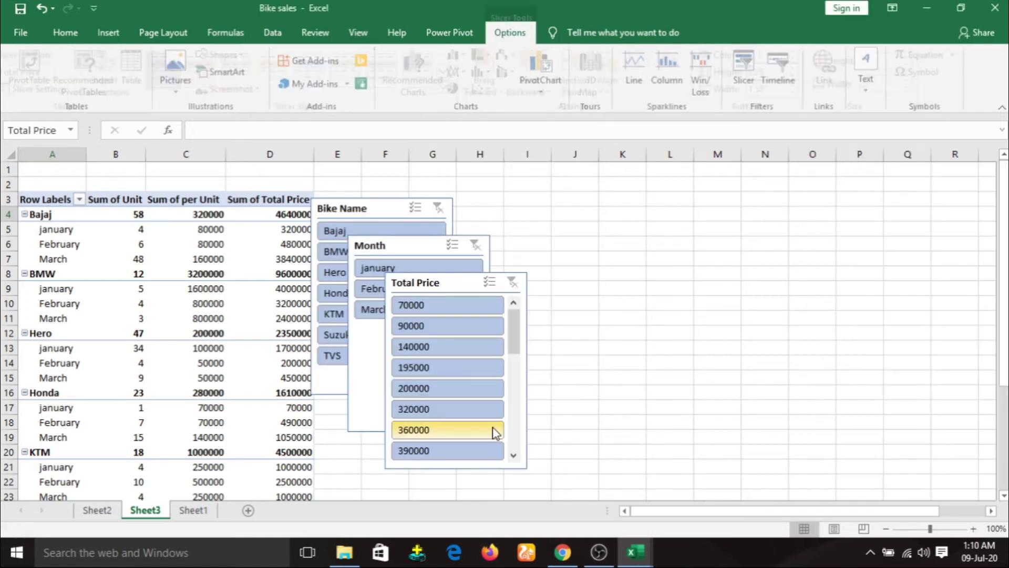
# Step: Spread the Total Price, Month and Bike Name slicers apart, then filter to Bajaj
pyautogui.moveTo(421, 286); pyautogui.dragTo(711, 203)
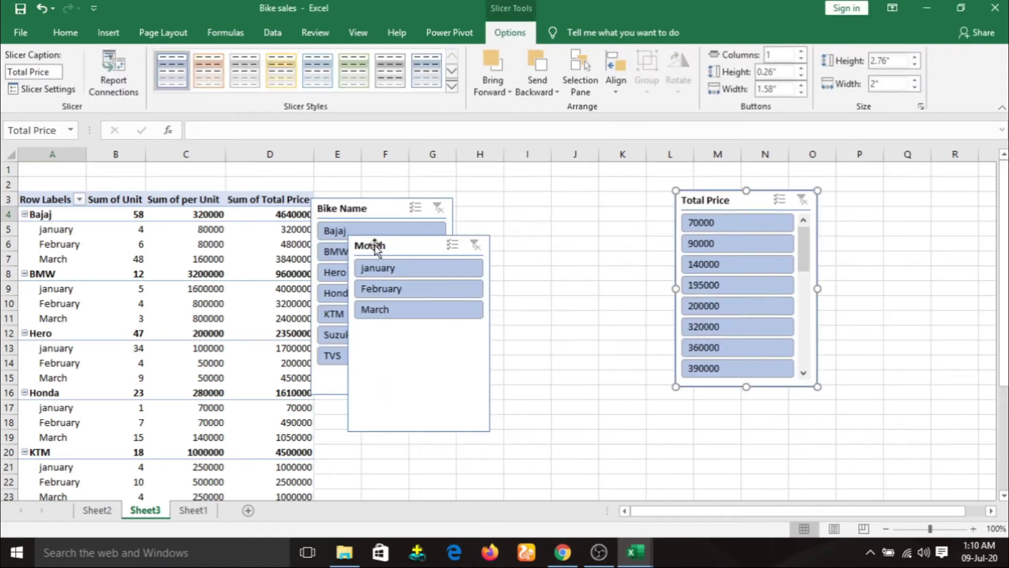
pyautogui.moveTo(368, 246); pyautogui.dragTo(520, 210)
pyautogui.moveTo(391, 202)
pyautogui.mouseDown()
pyautogui.moveTo(447, 183)
pyautogui.moveTo(375, 184)
pyautogui.mouseUp()
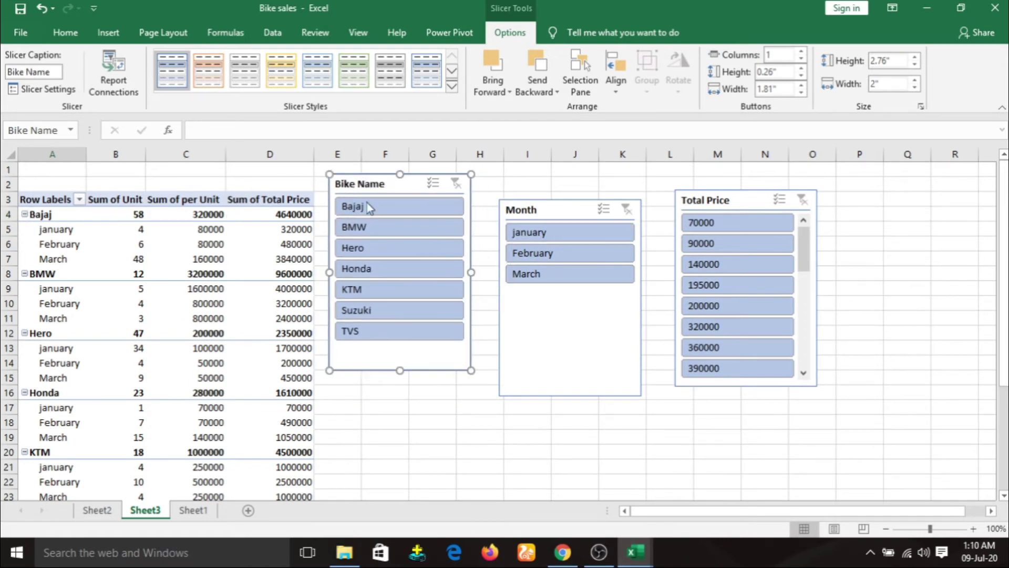
pyautogui.click(368, 206)
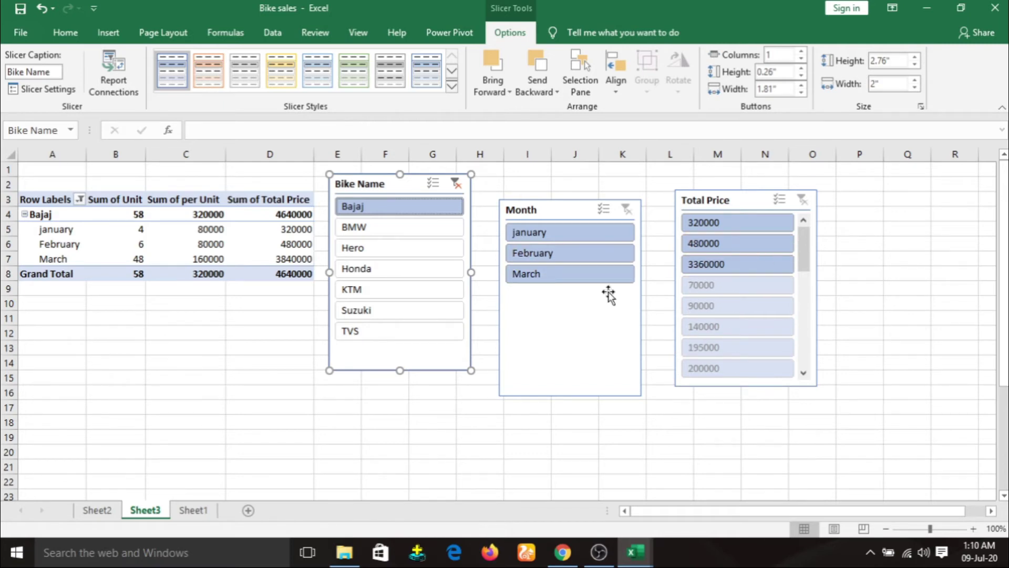
# Step: Select January through March in the Month slicer and all Total Price values
pyautogui.click(550, 255)
pyautogui.click(551, 272)
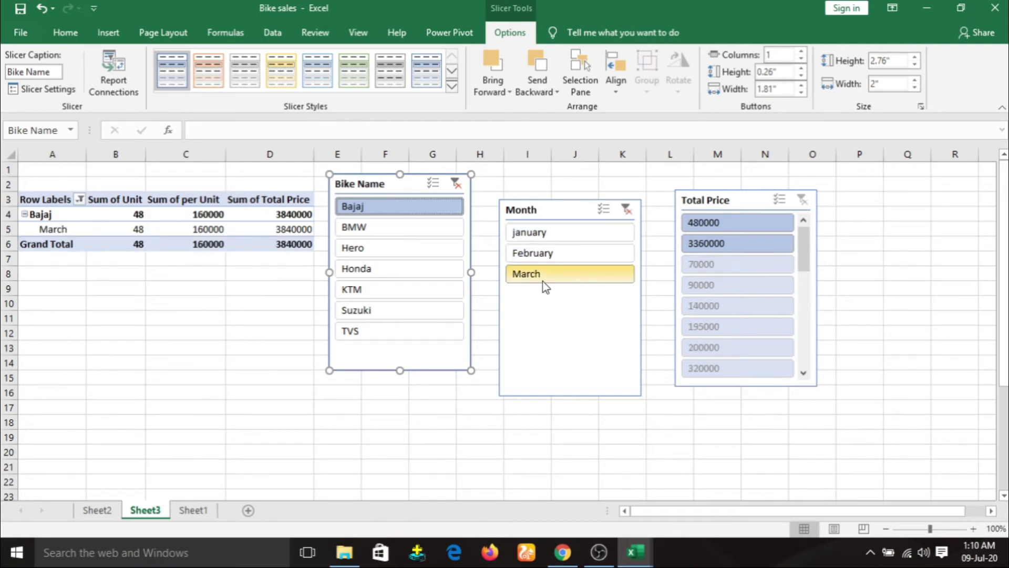
pyautogui.click(548, 231)
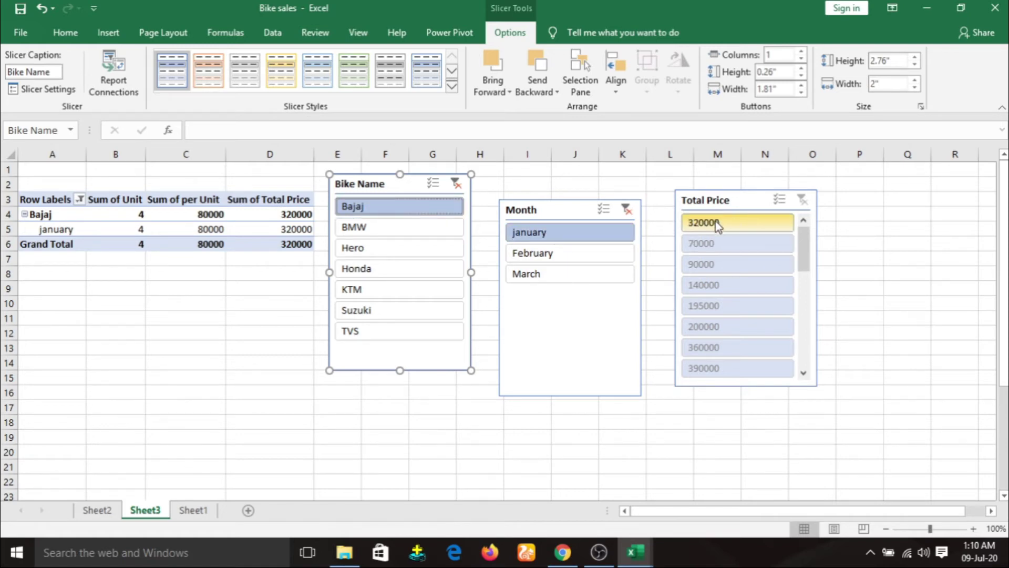
pyautogui.click(562, 256)
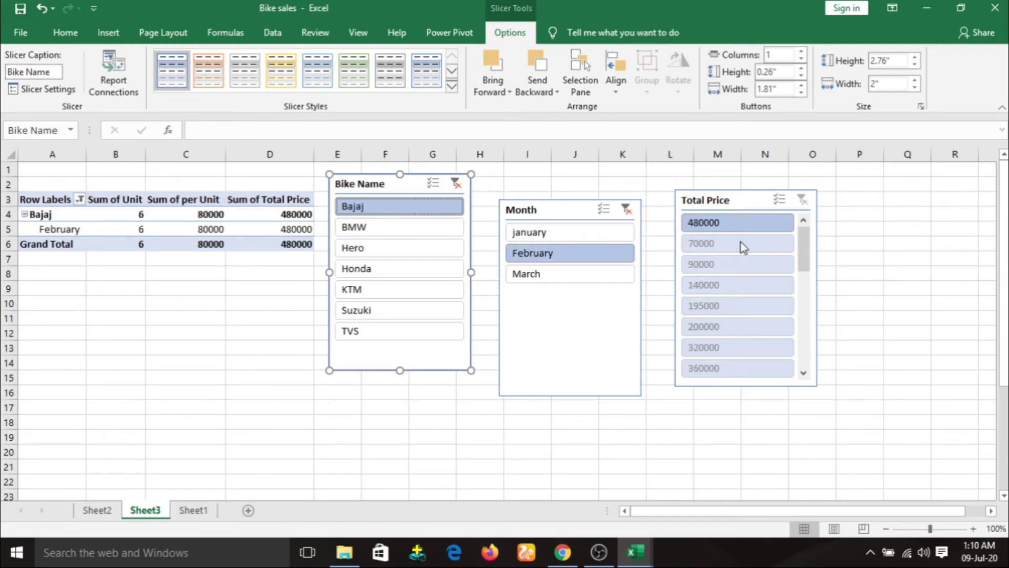
pyautogui.click(597, 276)
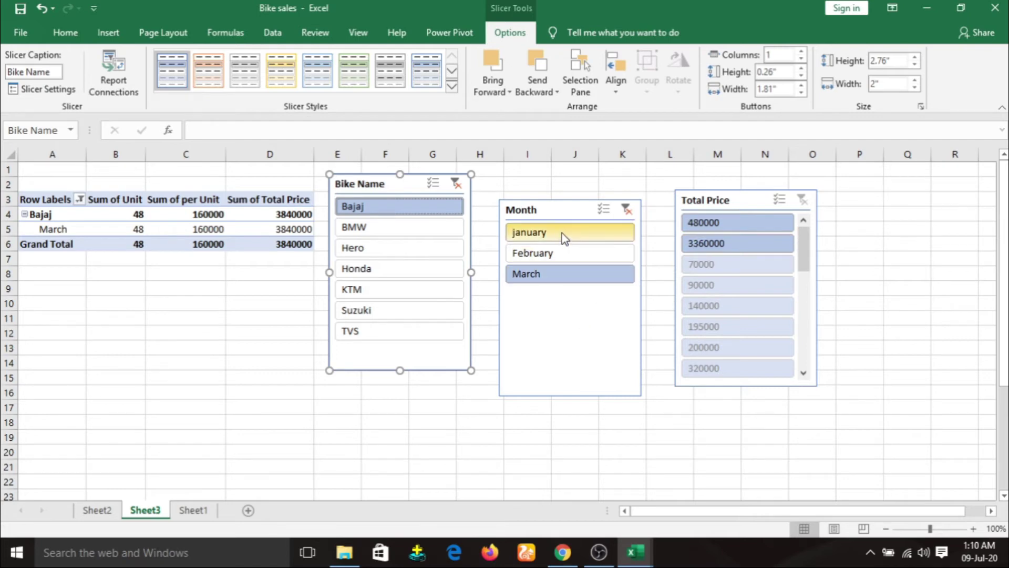
pyautogui.moveTo(562, 232); pyautogui.dragTo(562, 274)
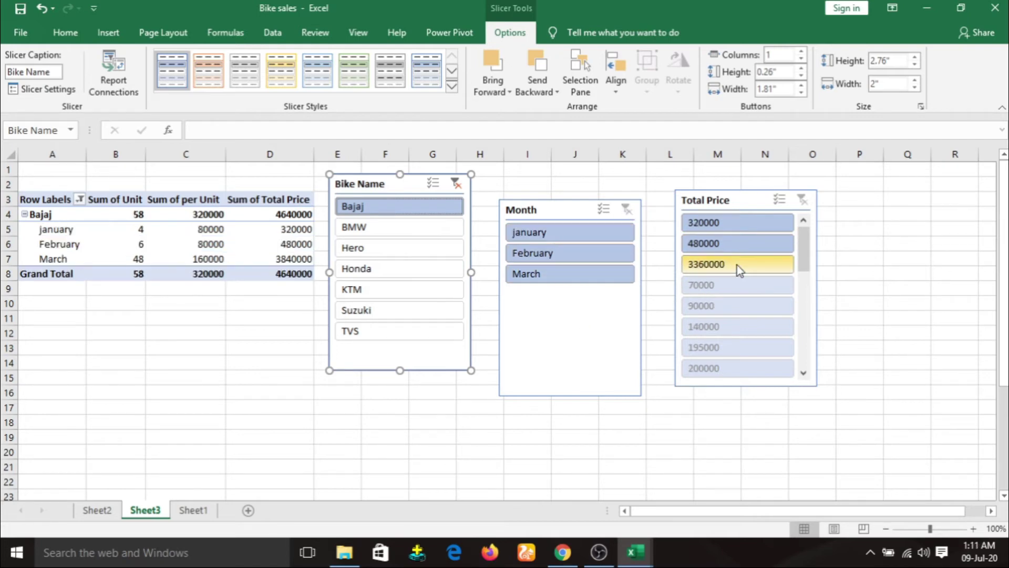
pyautogui.moveTo(736, 222); pyautogui.dragTo(736, 264)
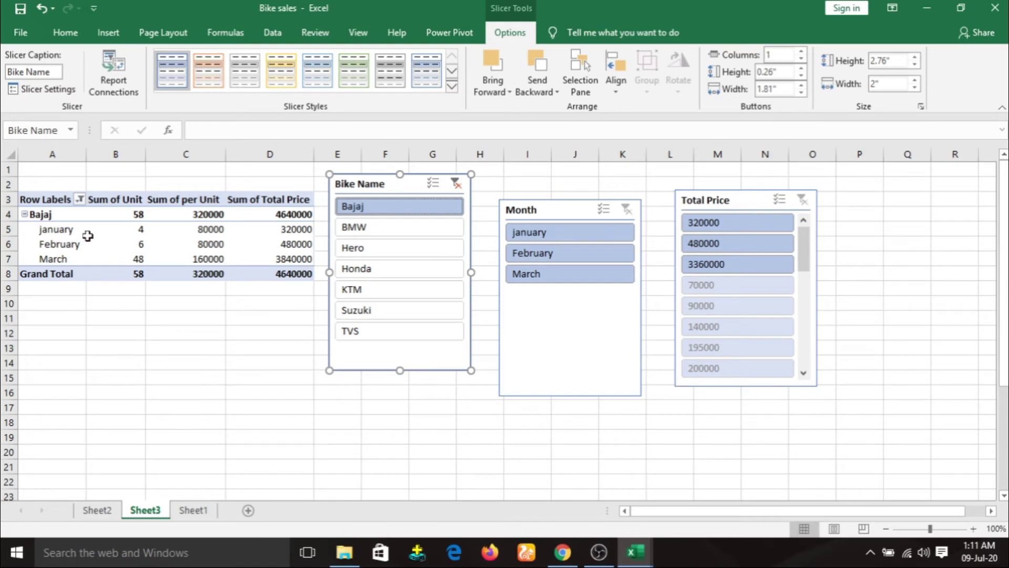
# Step: Step through BMW, Hero, Honda, KTM and Suzuki in the Bike Name slicer, ending on TVS
pyautogui.click(381, 232)
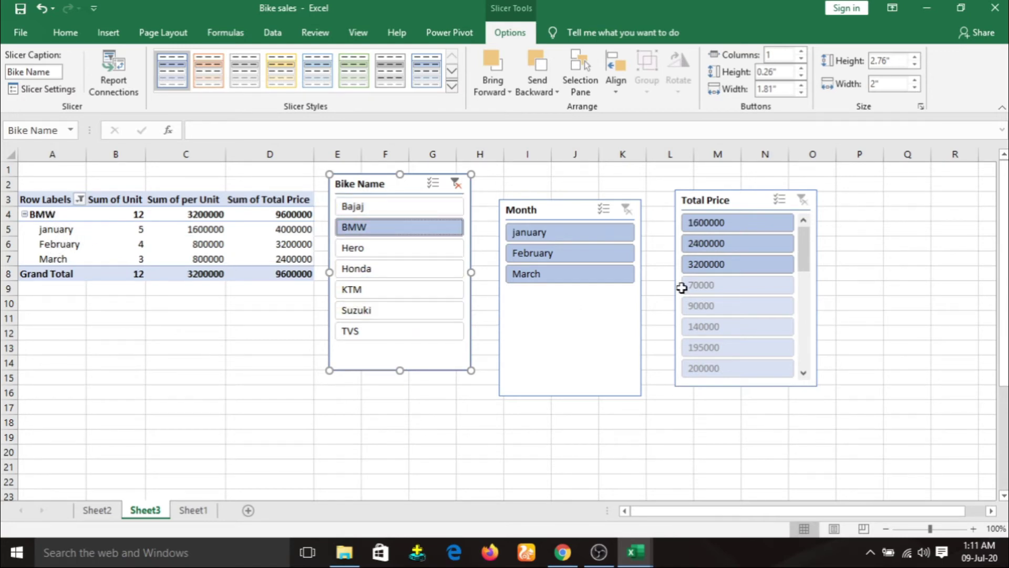
pyautogui.click(407, 250)
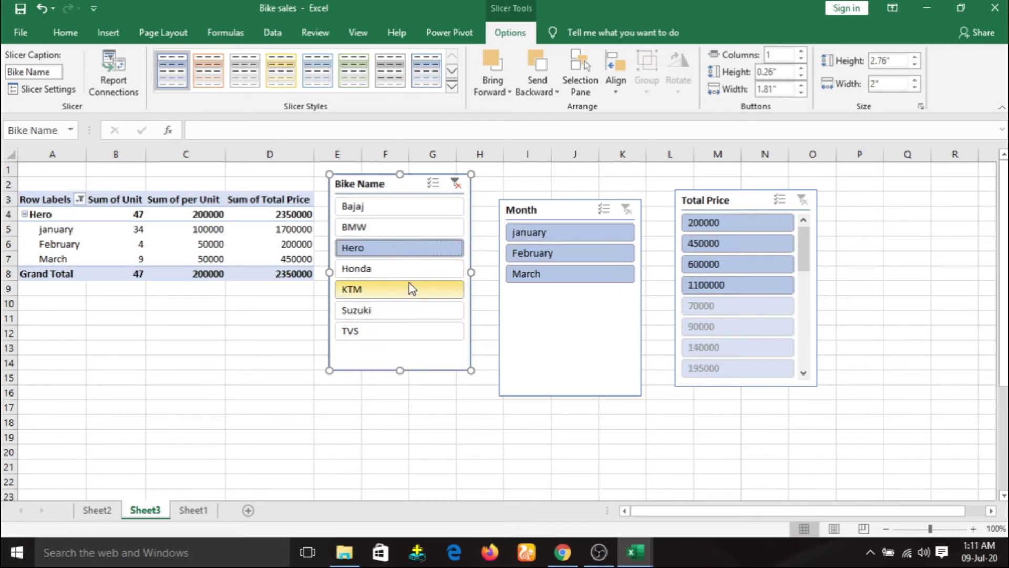
pyautogui.click(413, 269)
pyautogui.click(397, 290)
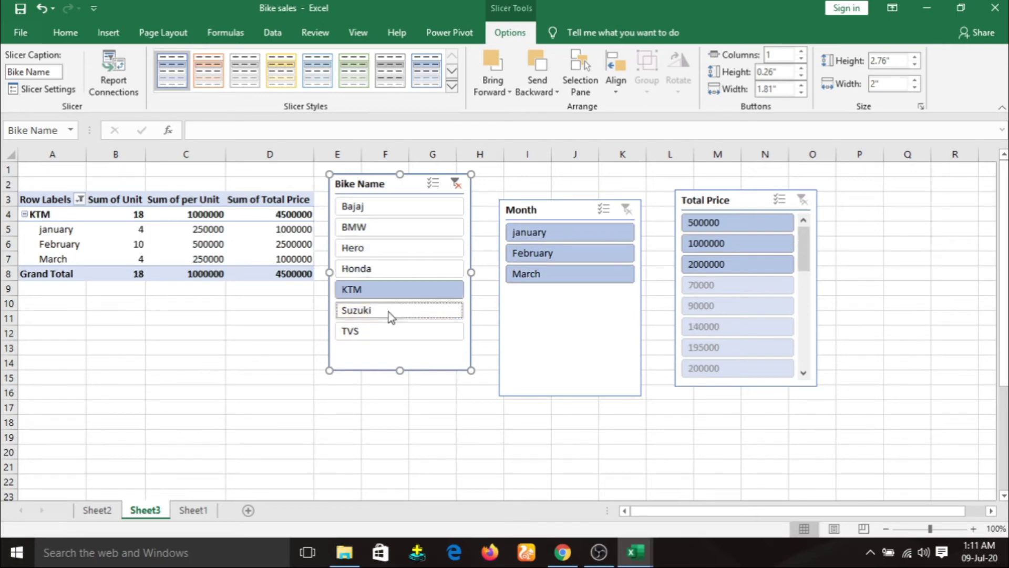
pyautogui.click(390, 311)
pyautogui.click(385, 333)
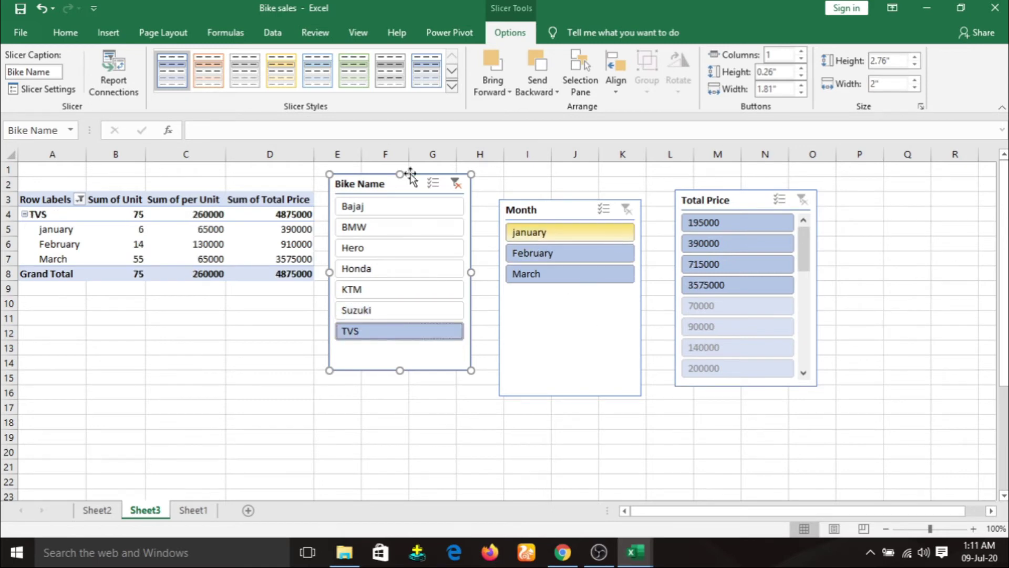
# Step: Give the Bike Name slicer a blue-grey style and drop March from the month filter
pyautogui.click(210, 71)
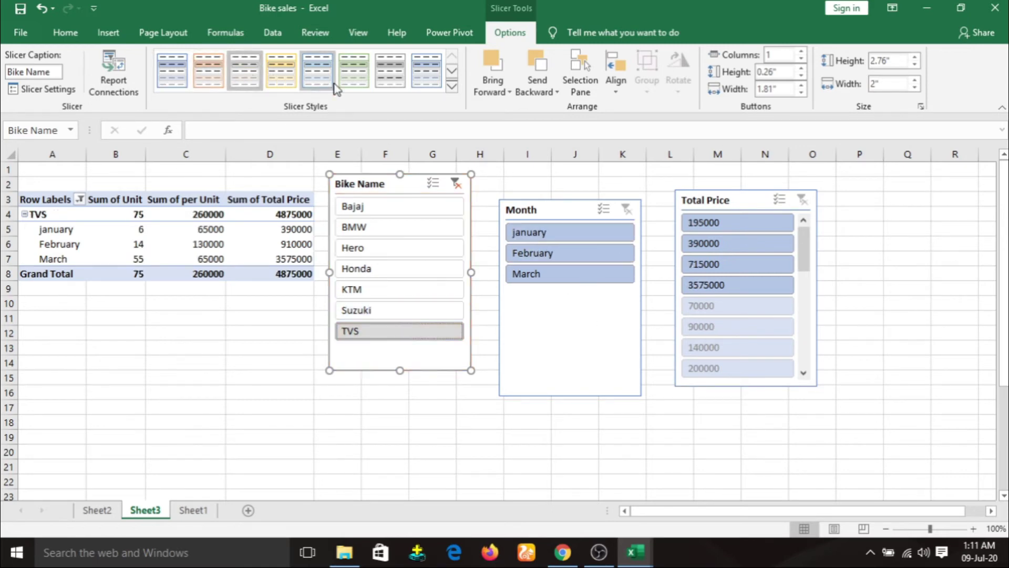
pyautogui.click(357, 84)
pyautogui.click(421, 87)
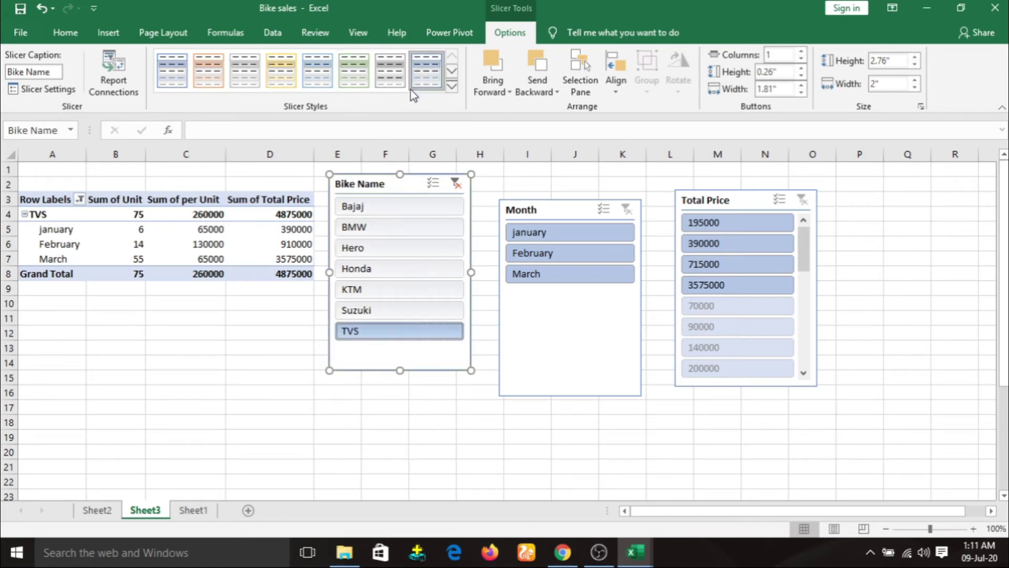
pyautogui.click(547, 252)
# Step: Overlap the Bike Name and Month slicers, trying Bring Forward and Send Backward on Bike Name
pyautogui.moveTo(512, 199); pyautogui.dragTo(505, 204)
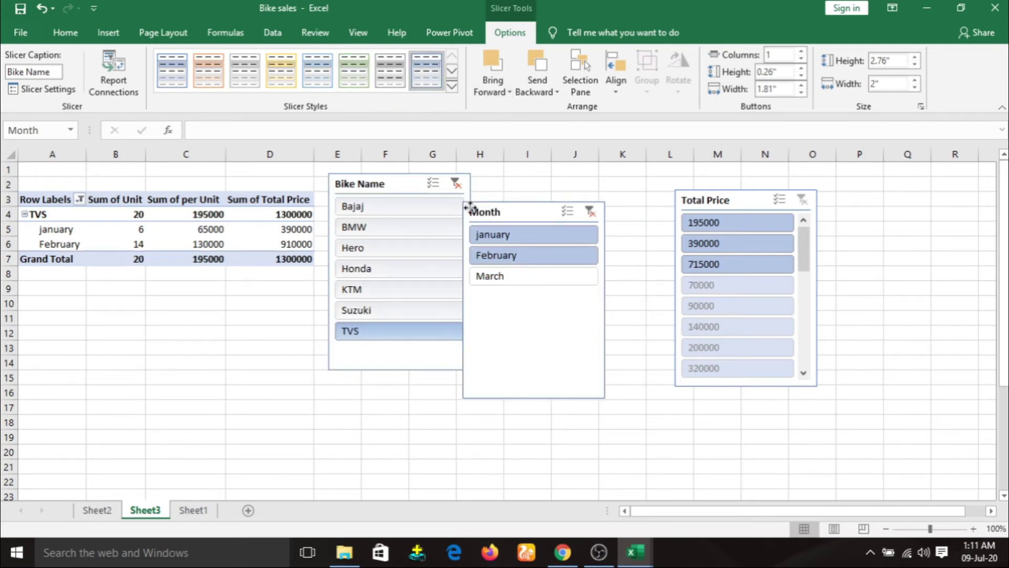
pyautogui.moveTo(400, 194)
pyautogui.mouseDown()
pyautogui.moveTo(506, 206)
pyautogui.moveTo(520, 192)
pyautogui.mouseUp()
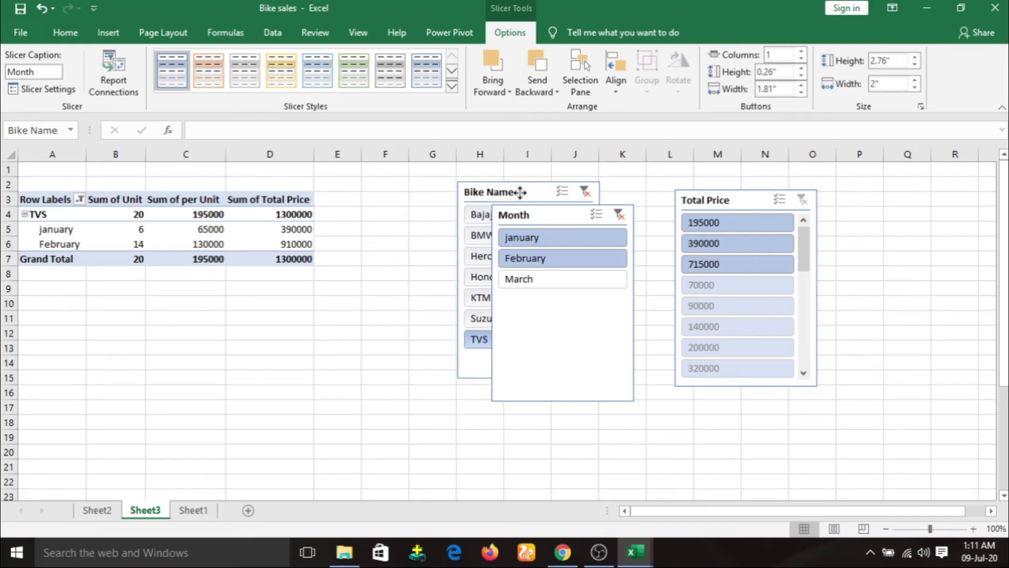
pyautogui.click(494, 69)
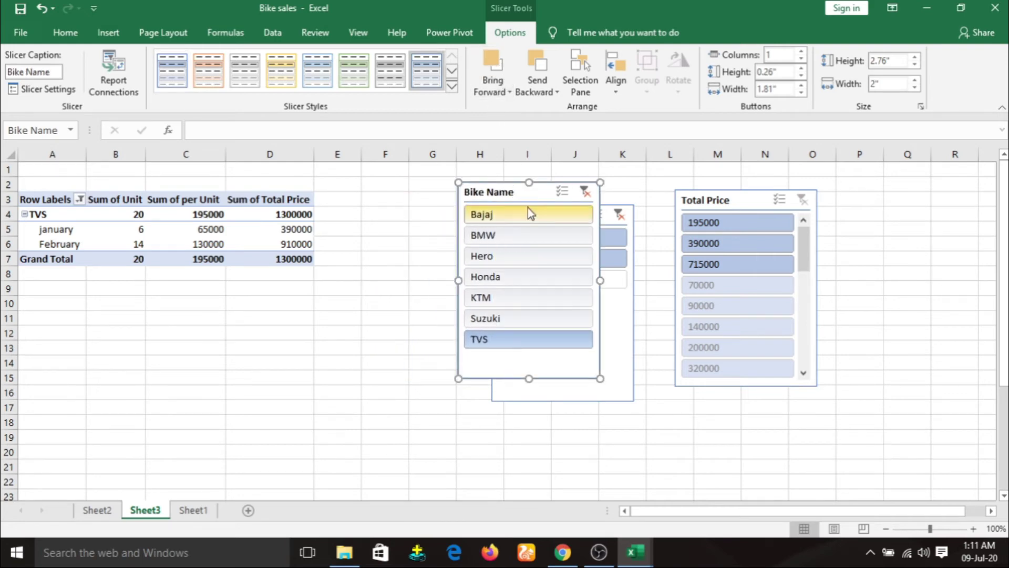
pyautogui.moveTo(498, 192)
pyautogui.mouseDown()
pyautogui.moveTo(523, 198)
pyautogui.moveTo(503, 230)
pyautogui.mouseUp()
pyautogui.click(539, 73)
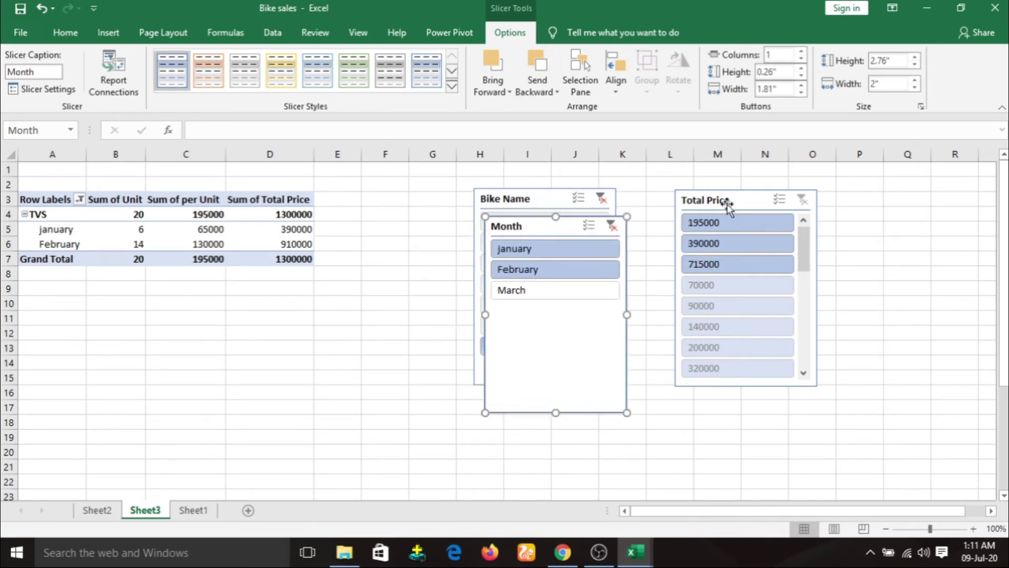
# Step: Add the Total Price slicer to the pile and bring Bike Name to the front
pyautogui.moveTo(722, 202)
pyautogui.mouseDown()
pyautogui.moveTo(527, 227)
pyautogui.moveTo(532, 238)
pyautogui.mouseUp()
pyautogui.click(537, 67)
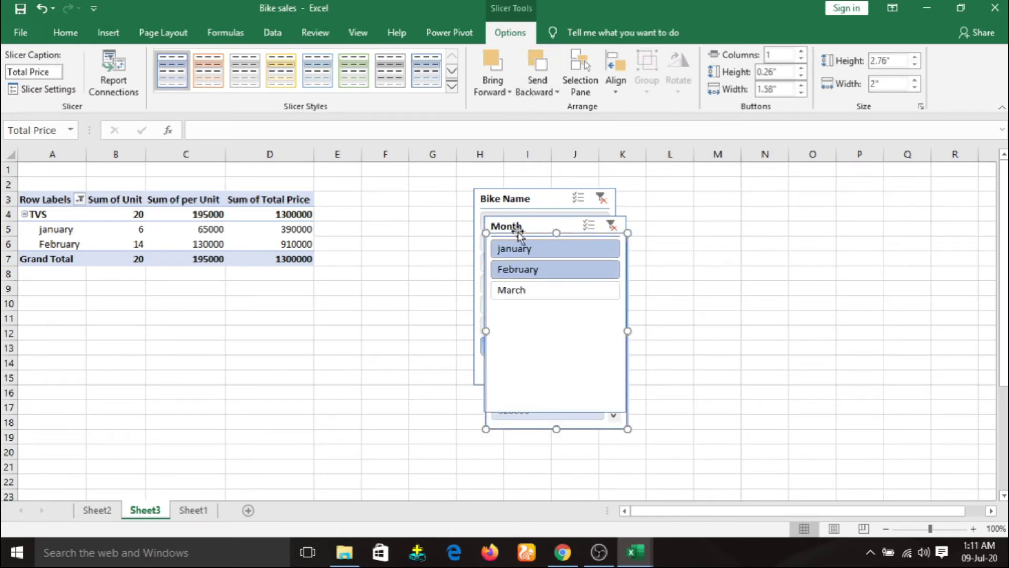
pyautogui.moveTo(514, 226); pyautogui.dragTo(510, 230)
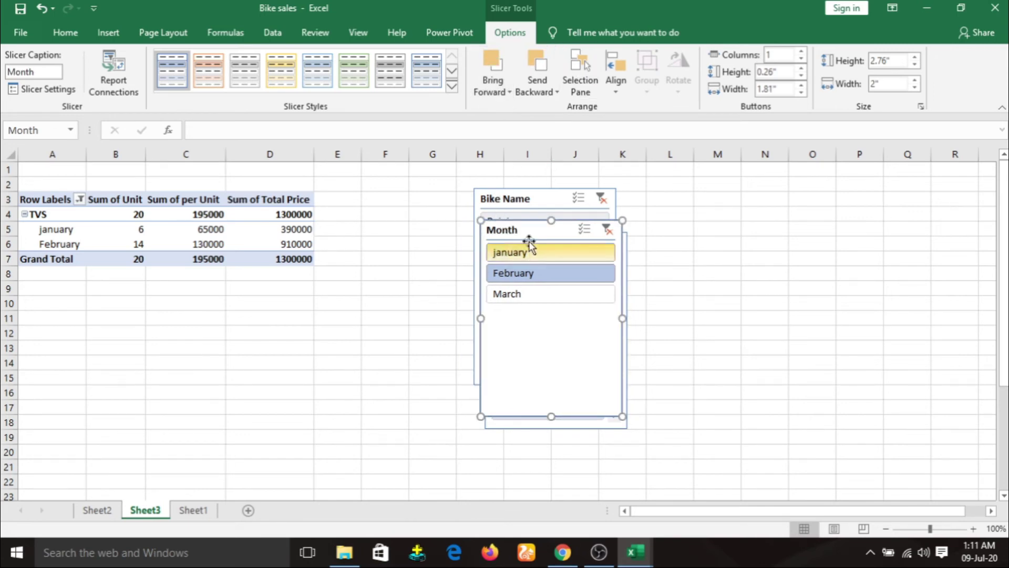
pyautogui.click(522, 198)
pyautogui.click(497, 74)
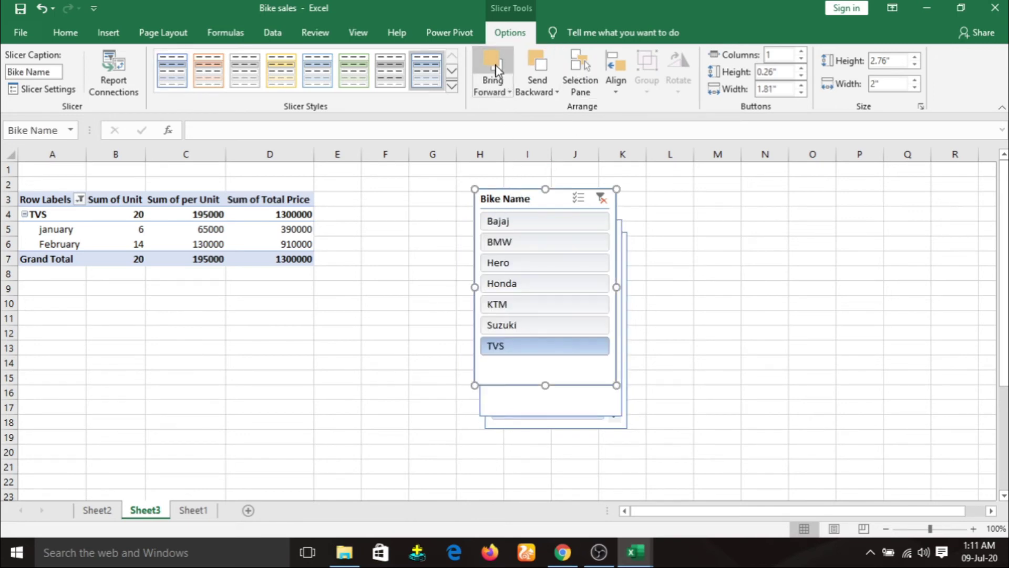
pyautogui.moveTo(505, 198); pyautogui.dragTo(512, 270)
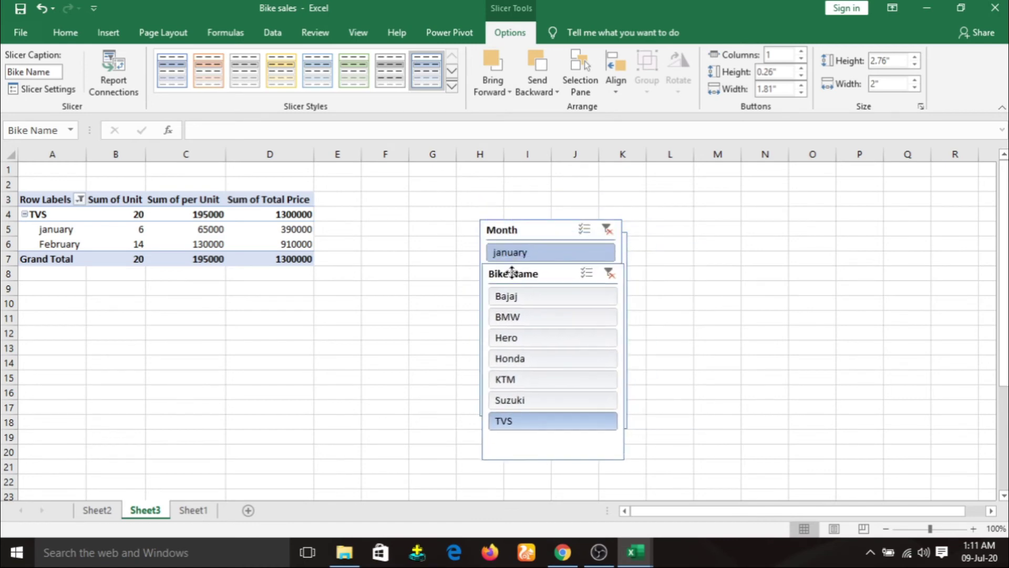
pyautogui.moveTo(513, 231)
pyautogui.mouseDown()
pyautogui.moveTo(525, 261)
pyautogui.moveTo(540, 202)
pyautogui.moveTo(551, 214)
pyautogui.mouseUp()
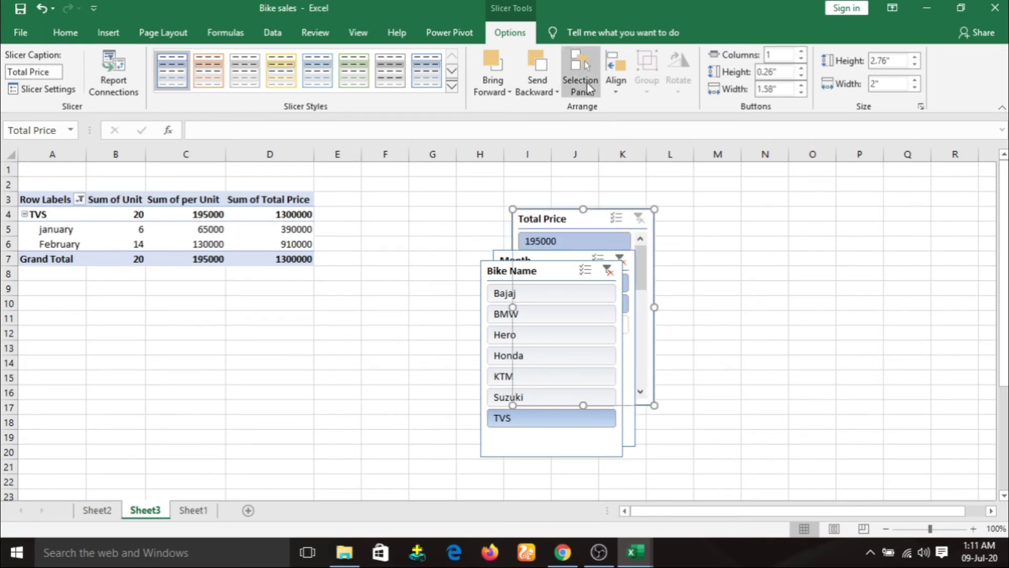
# Step: Toggle each slicer's visibility in the Selection Pane, leaving all three visible
pyautogui.click(584, 83)
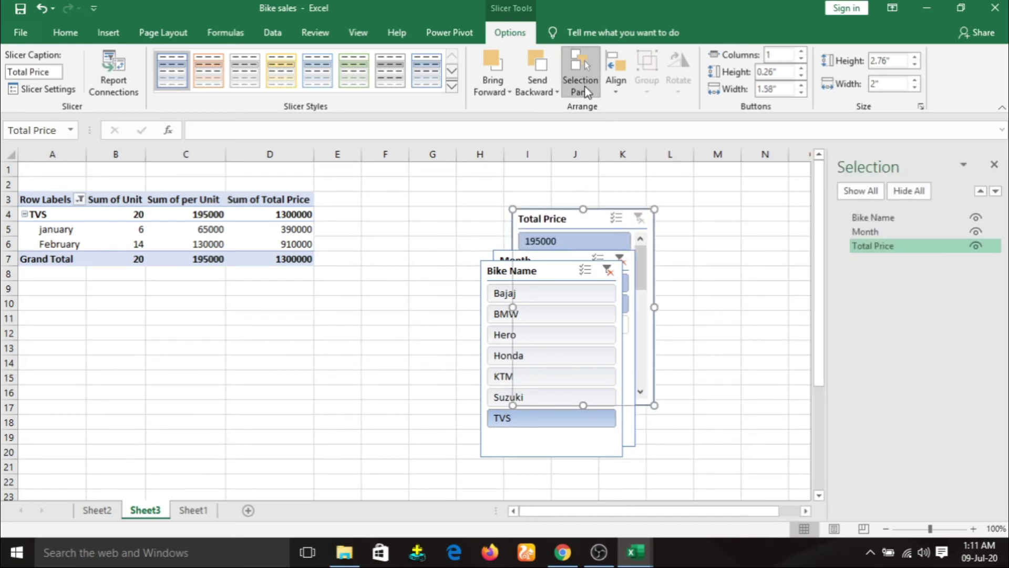
pyautogui.click(976, 217)
pyautogui.click(976, 217)
pyautogui.click(976, 231)
pyautogui.click(976, 245)
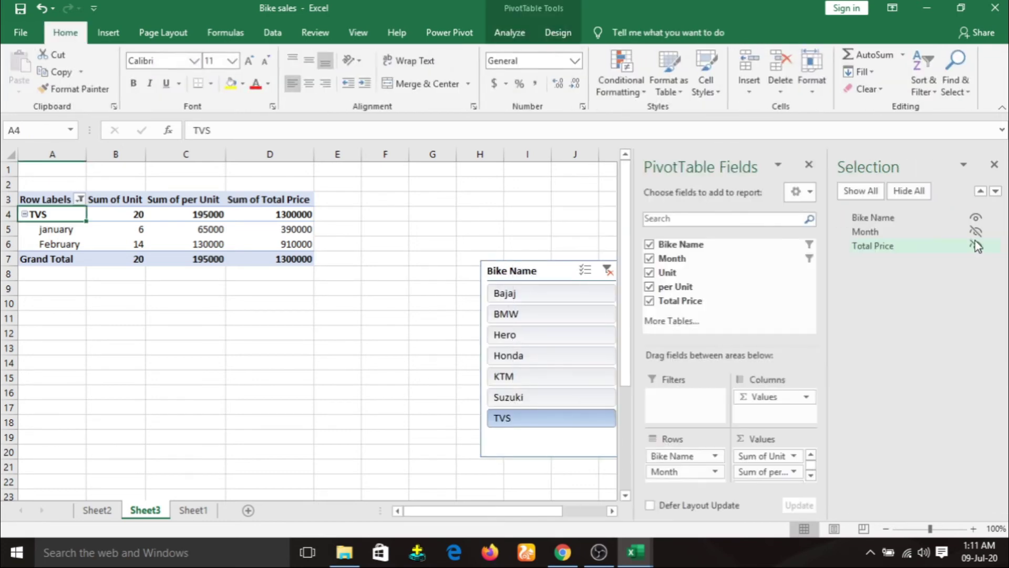
pyautogui.click(976, 245)
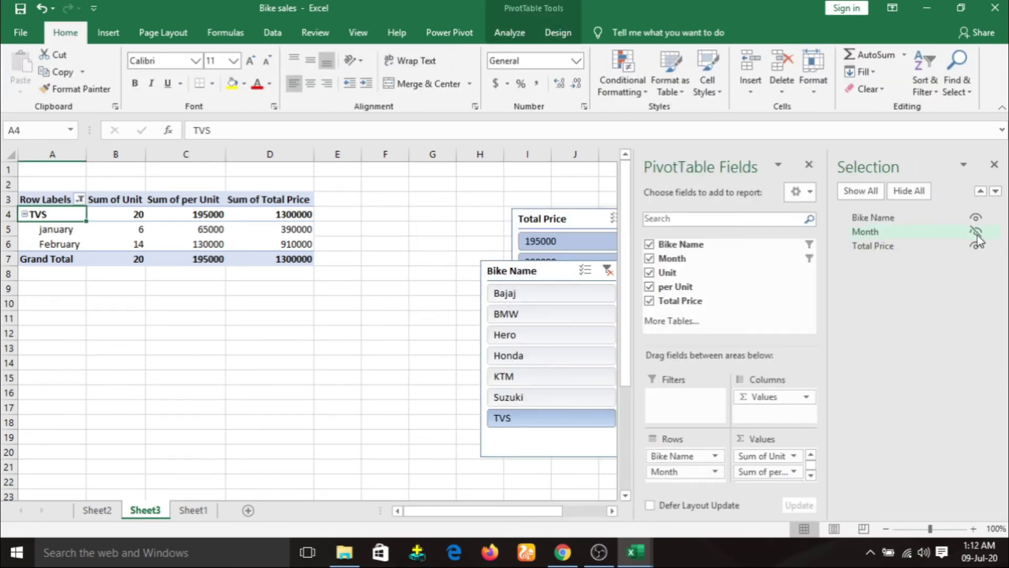
pyautogui.click(976, 232)
pyautogui.click(975, 218)
pyautogui.click(975, 218)
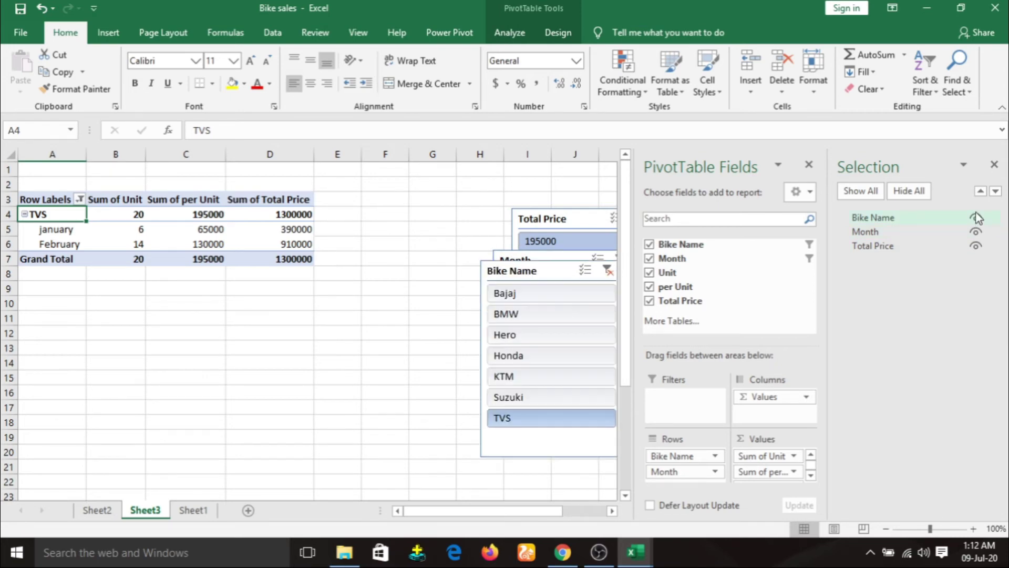
pyautogui.click(994, 165)
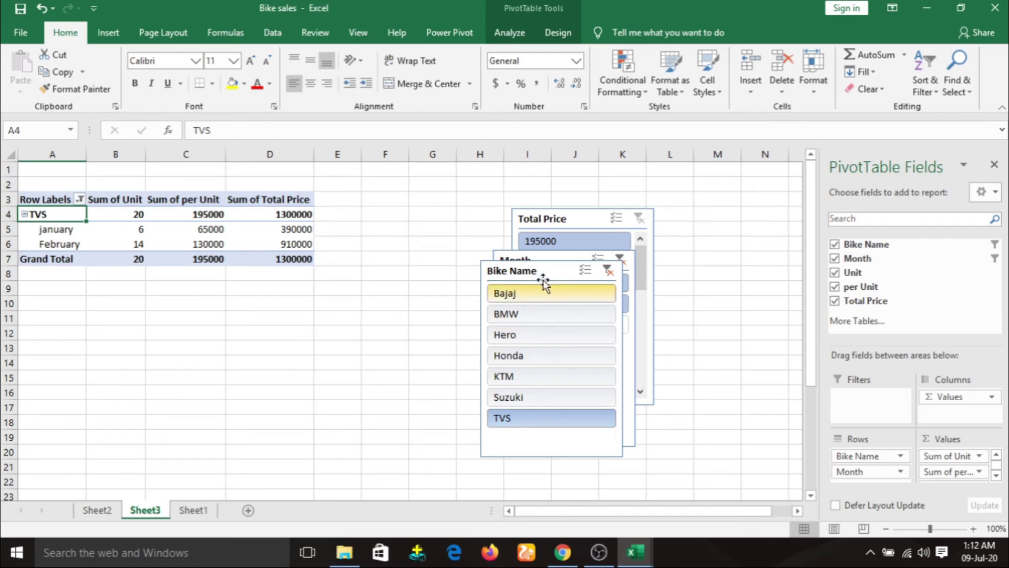
# Step: Select the Bike Name, Month and Total Price slicers together and delete them
pyautogui.click(532, 271)
pyautogui.keyDown('ctrl'); pyautogui.click(545, 253); pyautogui.keyUp('ctrl')
pyautogui.keyDown('ctrl'); pyautogui.click(558, 223); pyautogui.keyUp('ctrl')
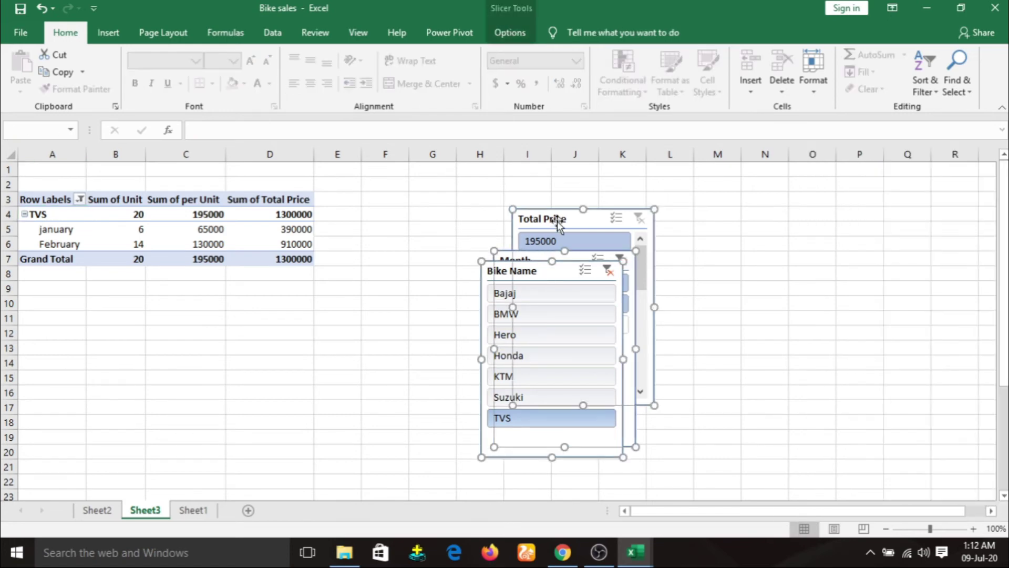
pyautogui.press('Delete')
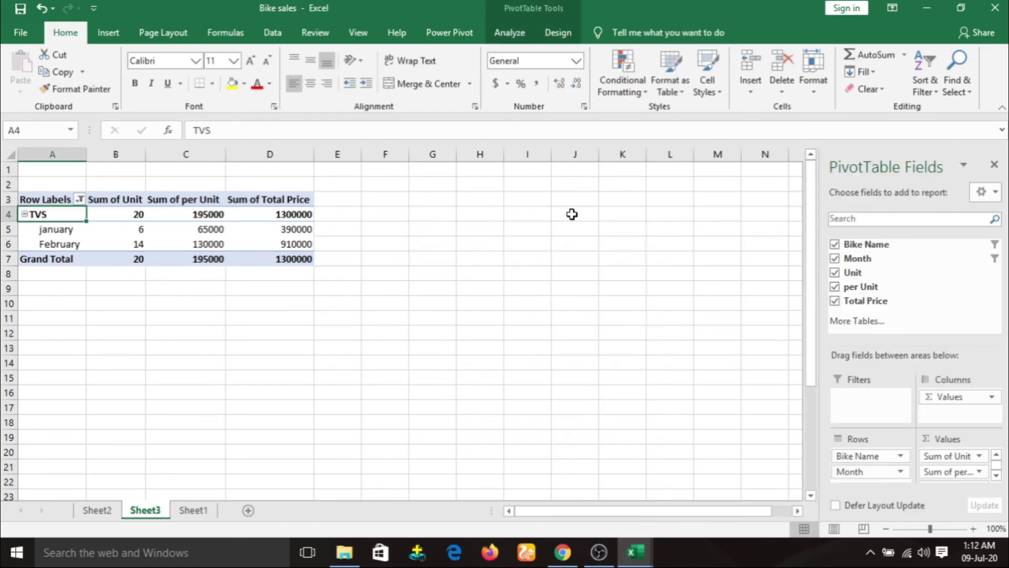
# Step: Try inserting a timeline on Sheet3 and dismiss the warning
pyautogui.click(108, 32)
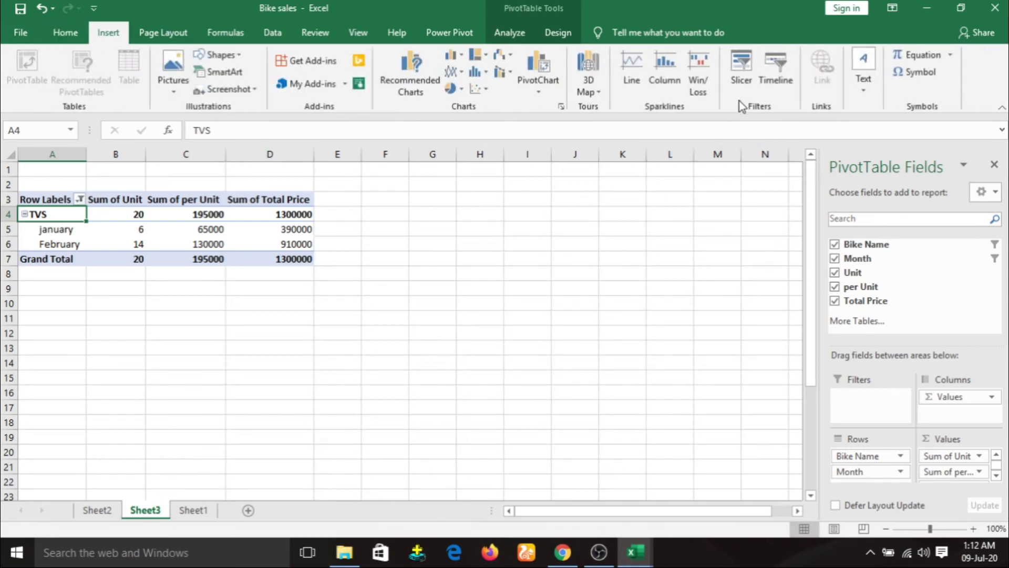
pyautogui.click(775, 79)
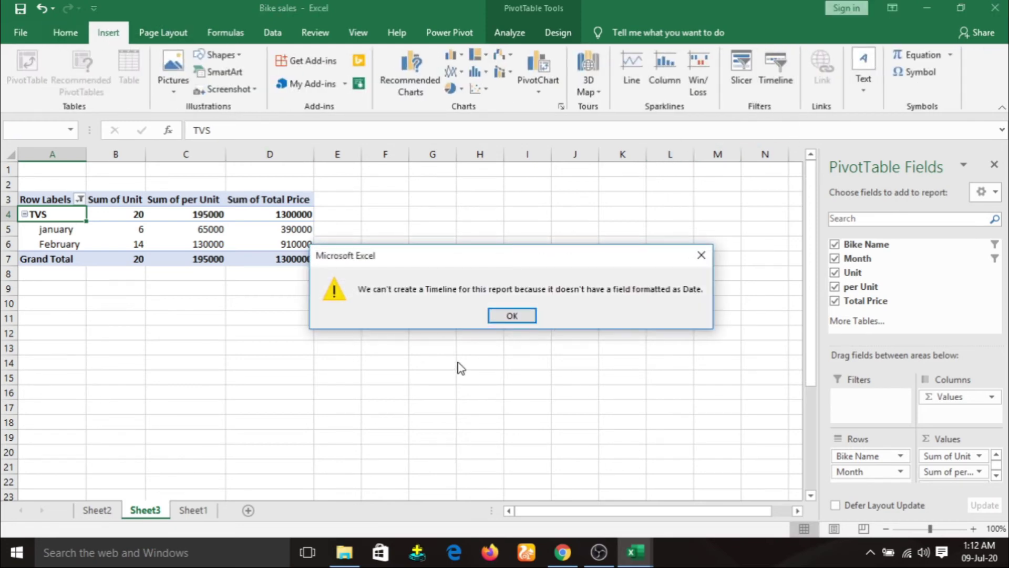
pyautogui.click(513, 316)
pyautogui.click(525, 231)
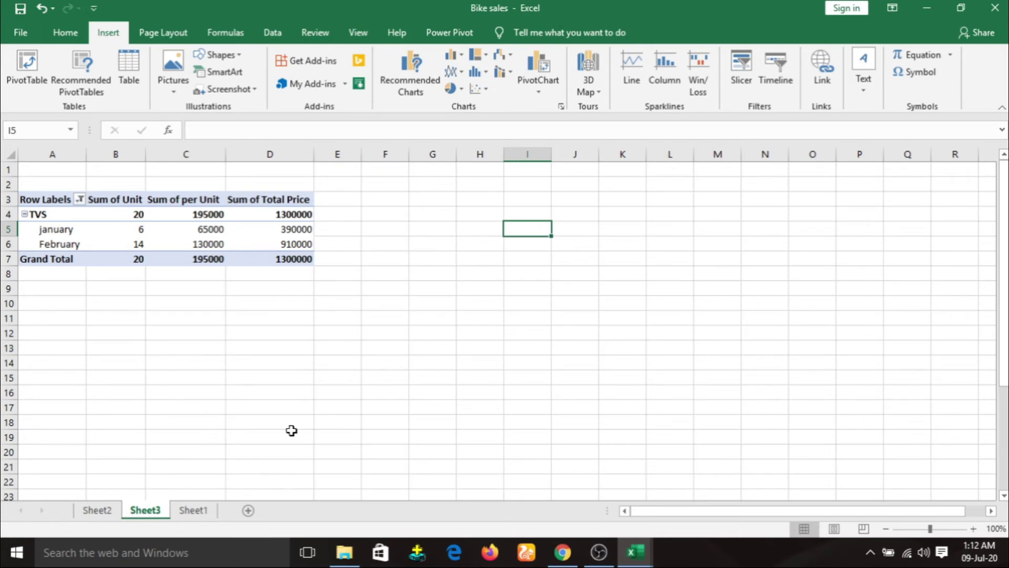
# Step: On Sheet2, select pivot range B2:E19 and retry Timeline, dismissing the no-date-field warning
pyautogui.click(92, 509)
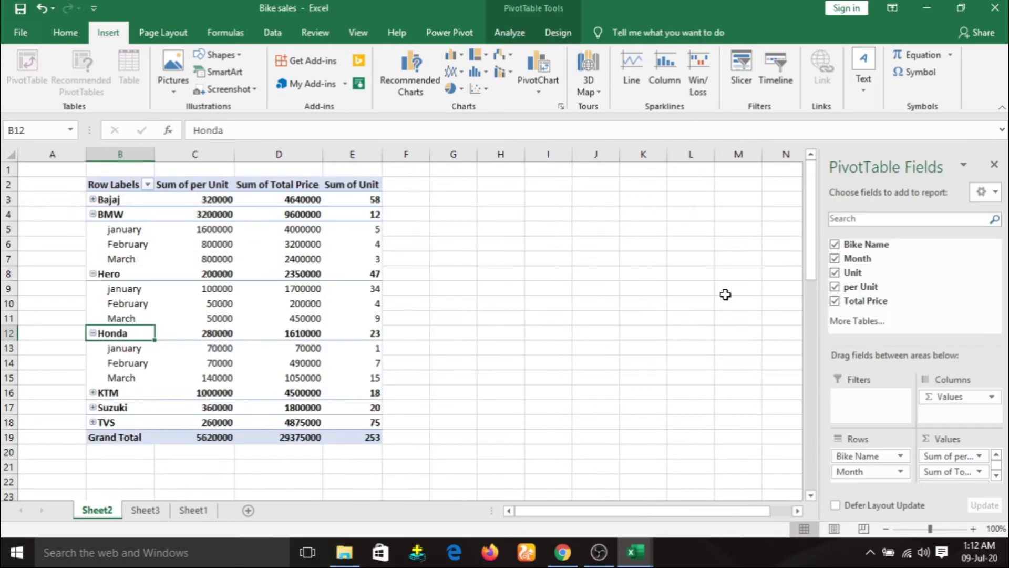
pyautogui.click(542, 204)
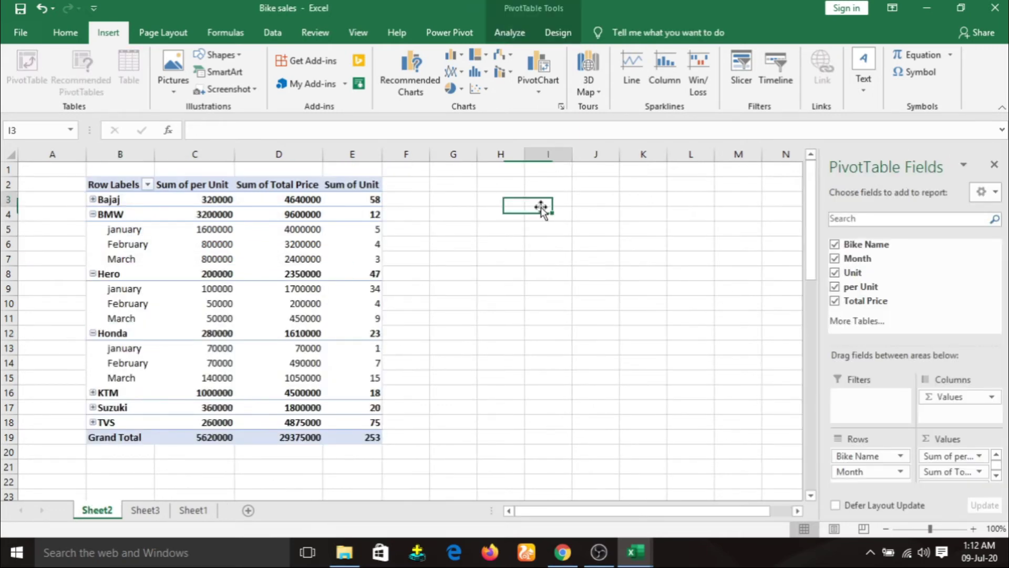
pyautogui.moveTo(105, 186); pyautogui.dragTo(375, 439)
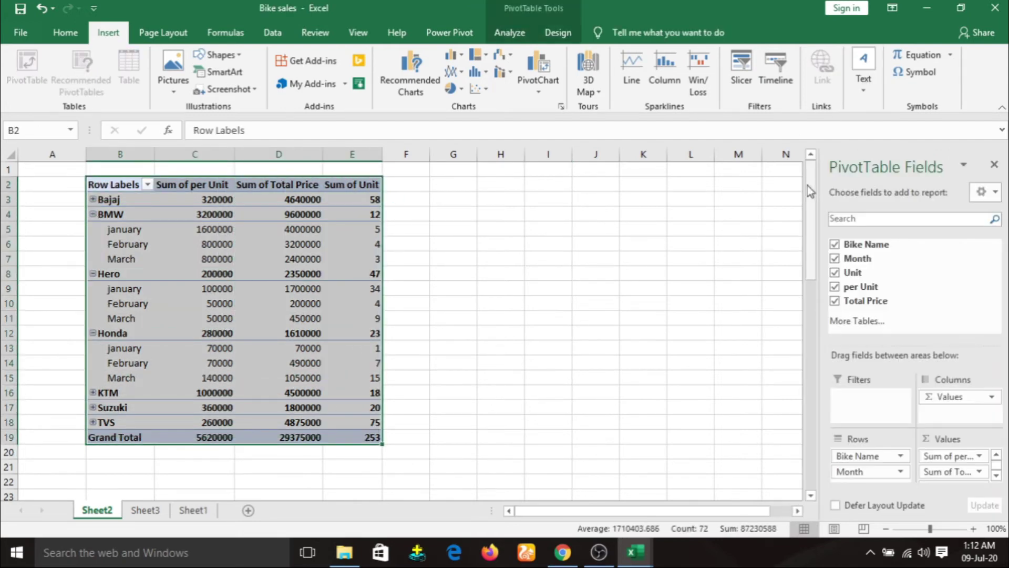
pyautogui.click(774, 71)
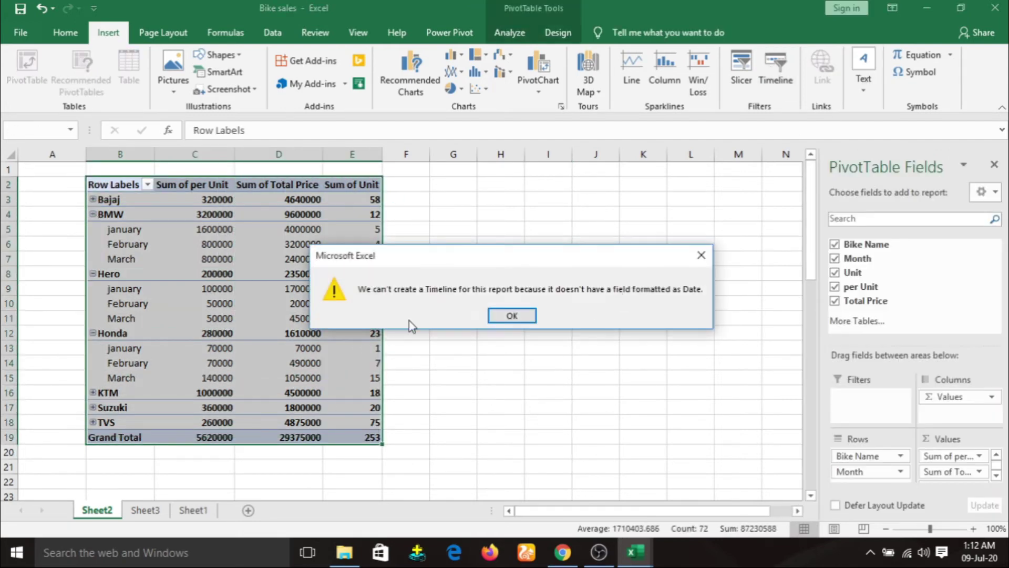
pyautogui.click(512, 315)
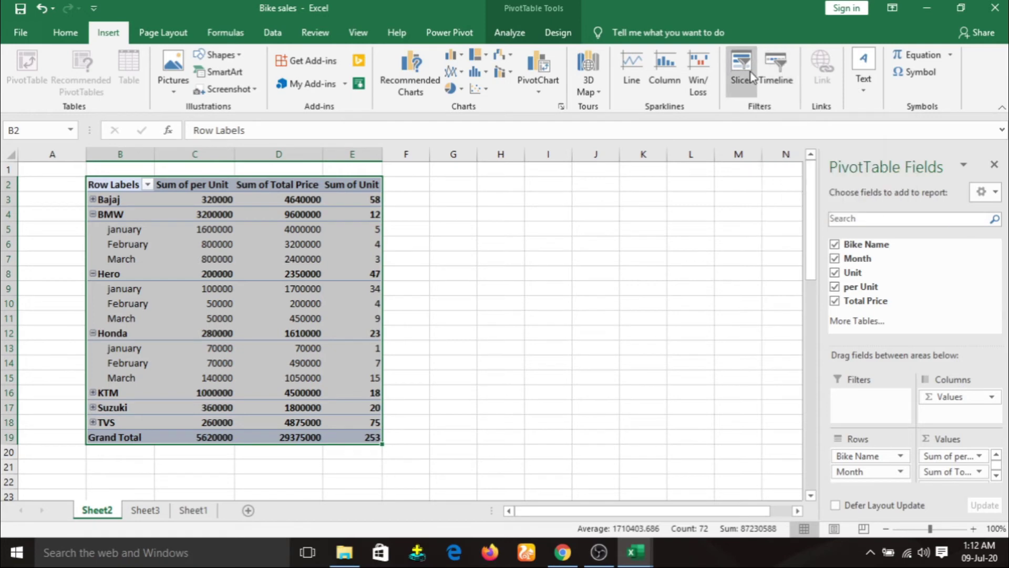
pyautogui.rightClick(769, 70)
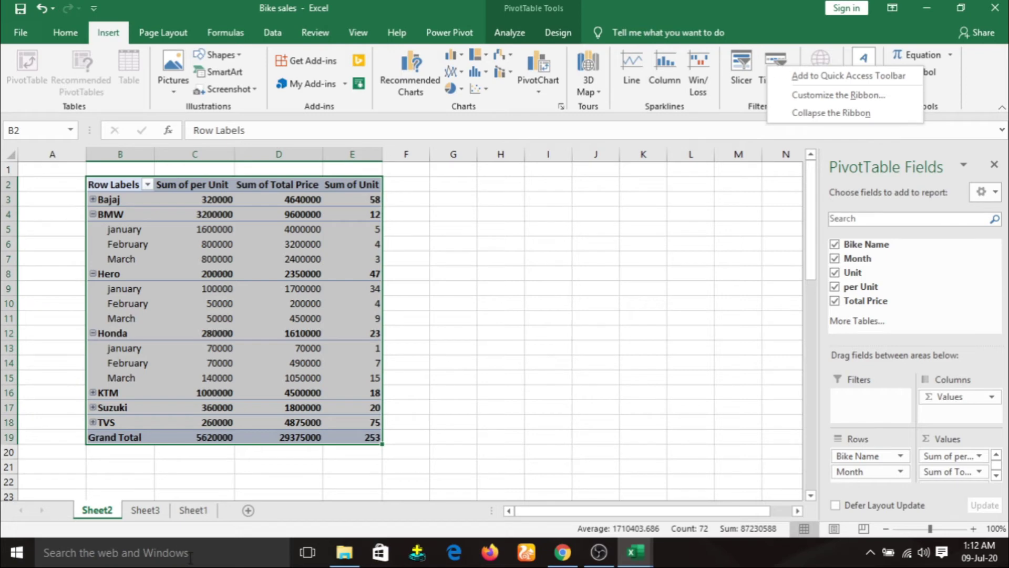
pyautogui.click(192, 510)
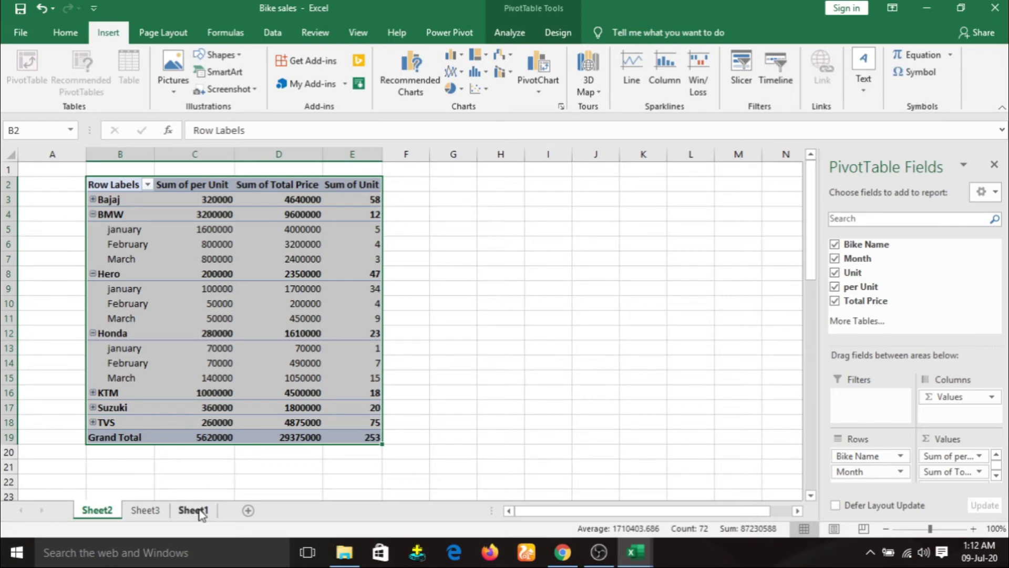
# Step: On Sheet1, try Timeline on the bike table and browse its Data Model and Connections tabs
pyautogui.click(204, 509)
pyautogui.click(788, 83)
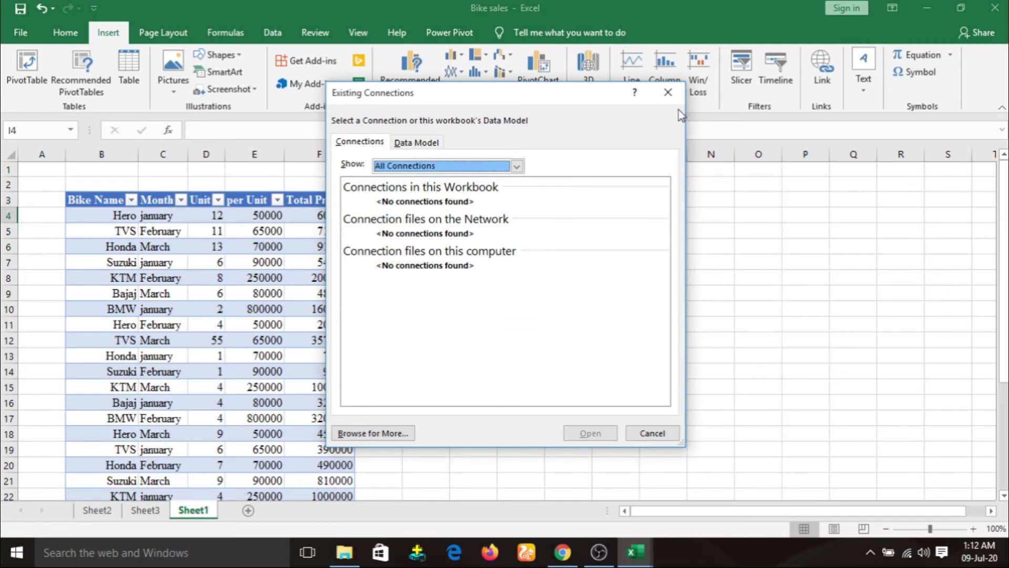
pyautogui.click(668, 93)
pyautogui.click(74, 192)
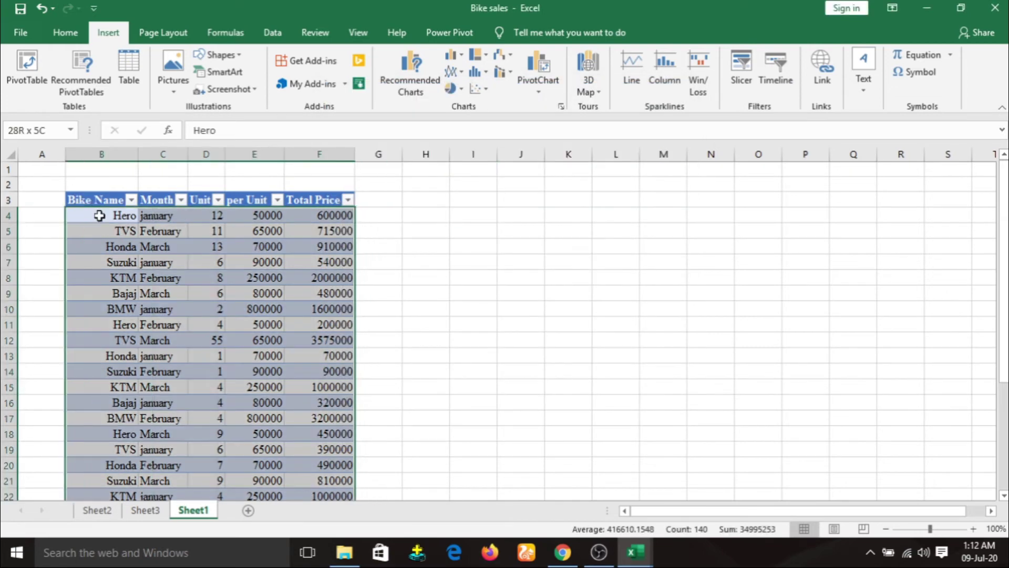
pyautogui.click(776, 82)
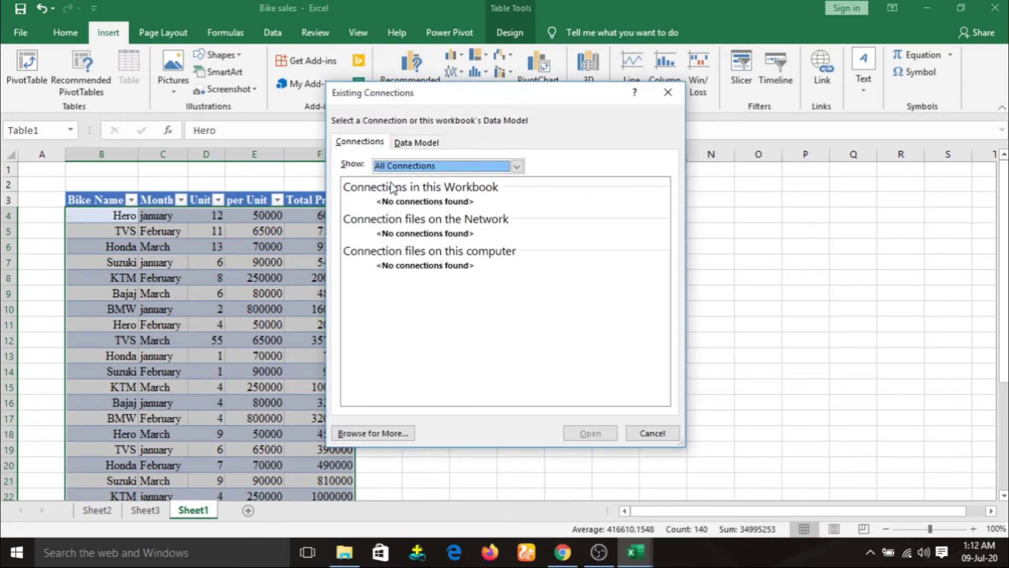
pyautogui.click(420, 142)
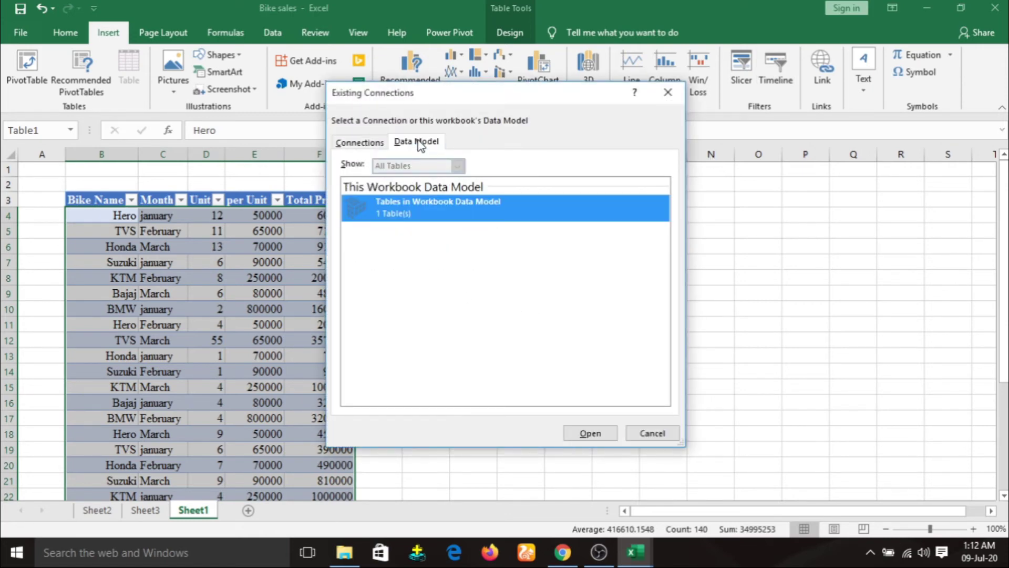
pyautogui.click(368, 145)
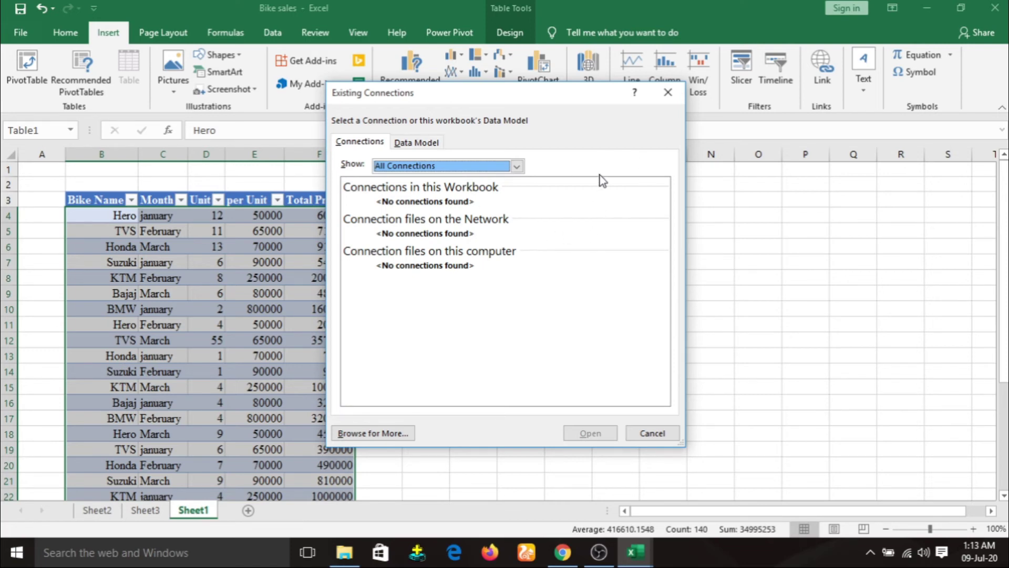
pyautogui.click(668, 92)
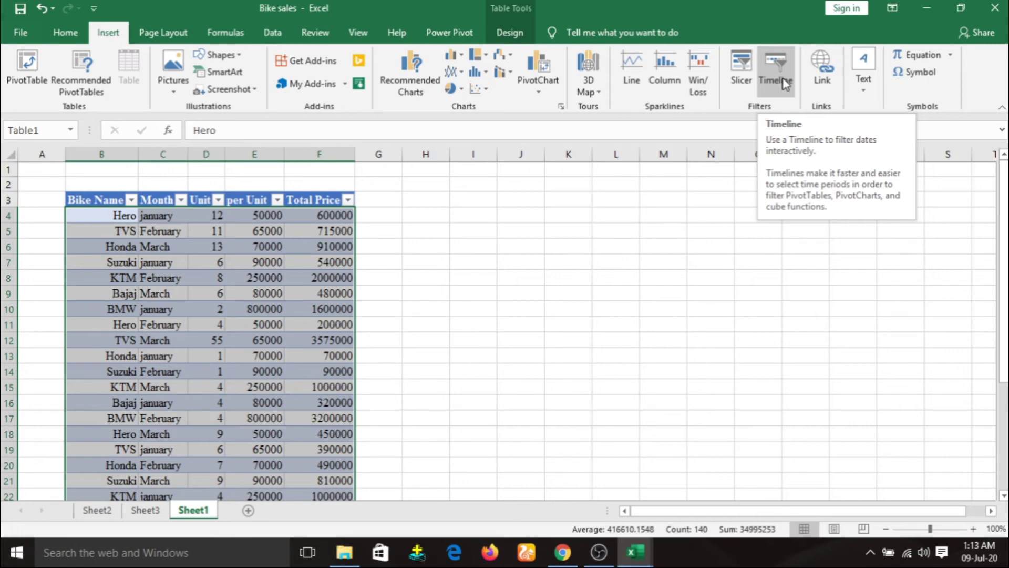
# Step: Retry a timeline on Sheet2's pivot range B2:E19, dismiss the refusal, and return to Sheet1
pyautogui.click(143, 509)
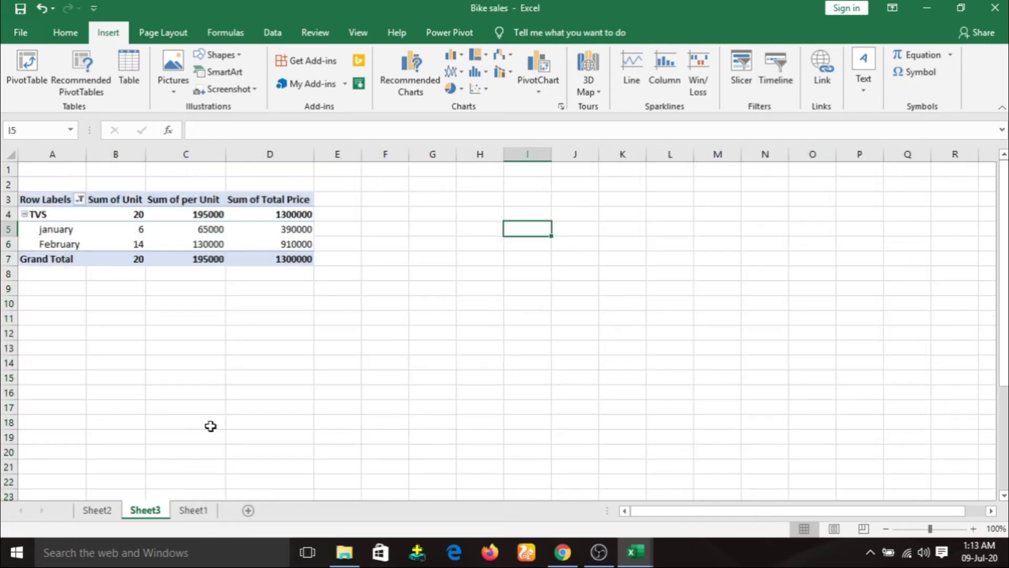
pyautogui.click(100, 508)
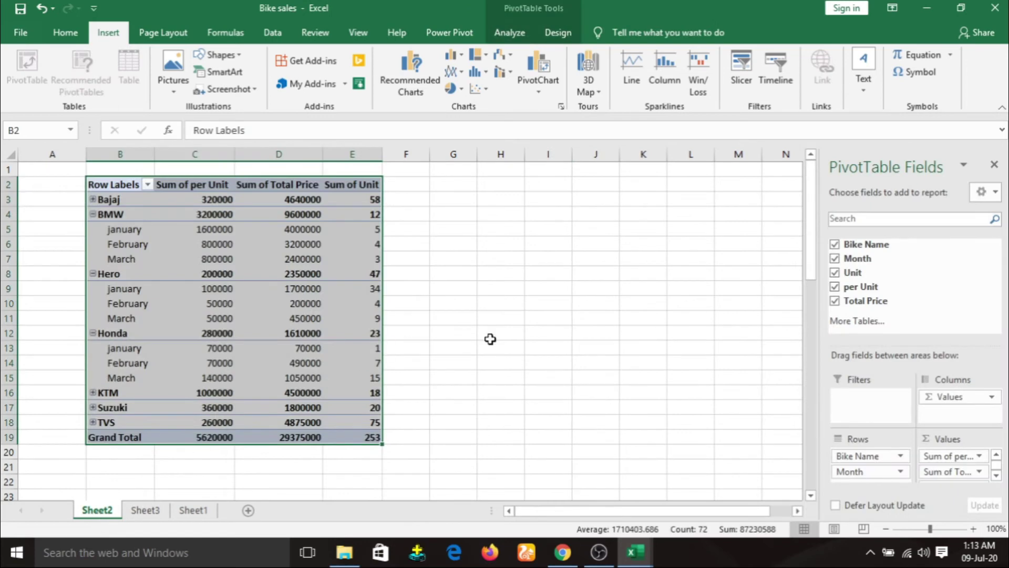
pyautogui.click(120, 198)
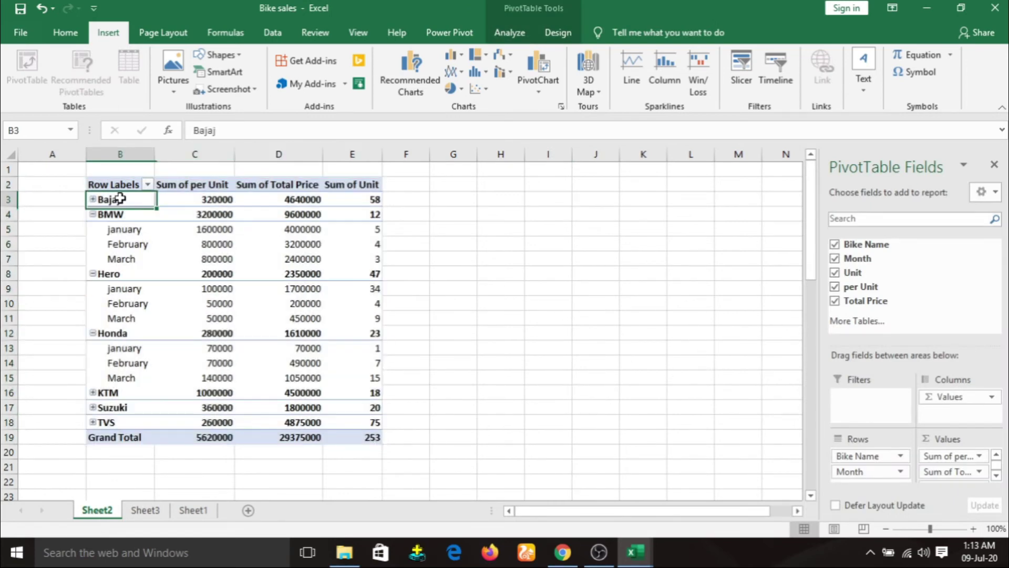
pyautogui.moveTo(113, 184); pyautogui.dragTo(355, 434)
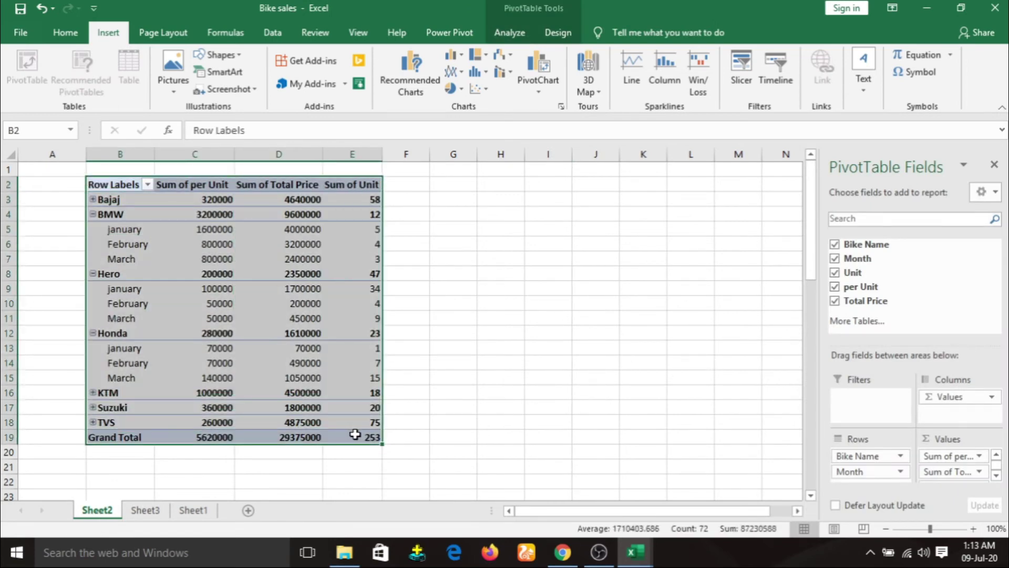
pyautogui.click(776, 74)
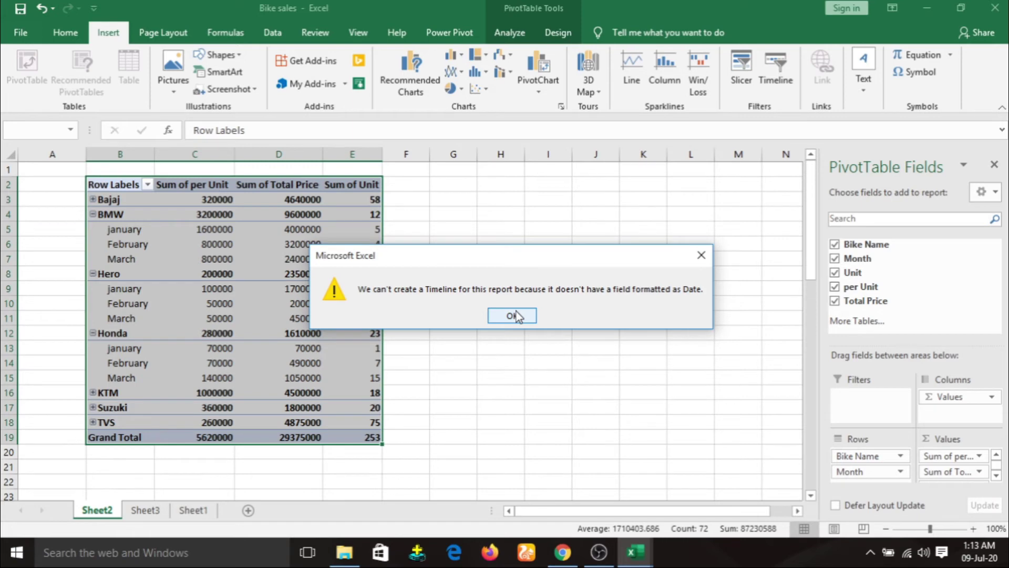
pyautogui.click(701, 255)
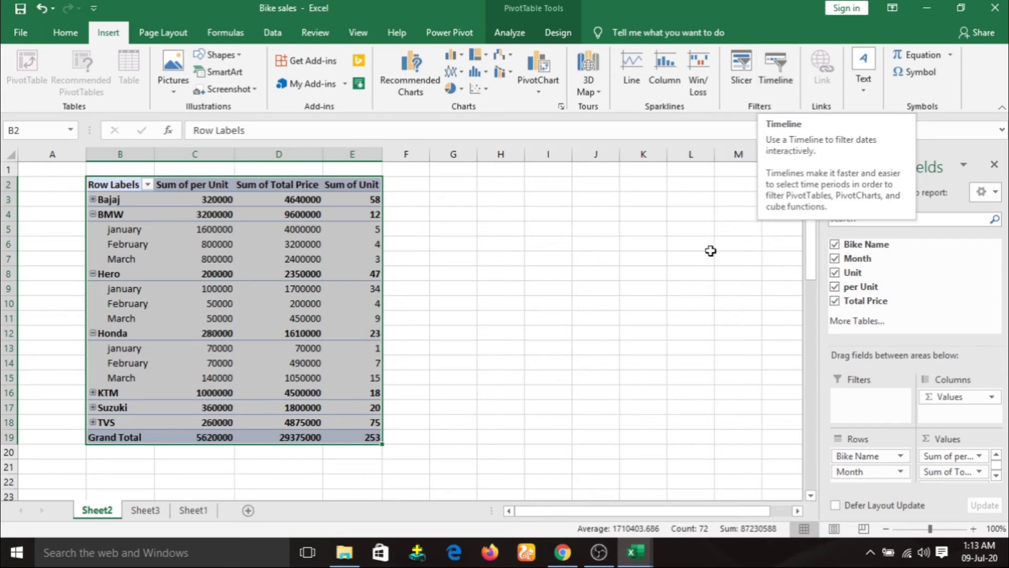
pyautogui.click(676, 244)
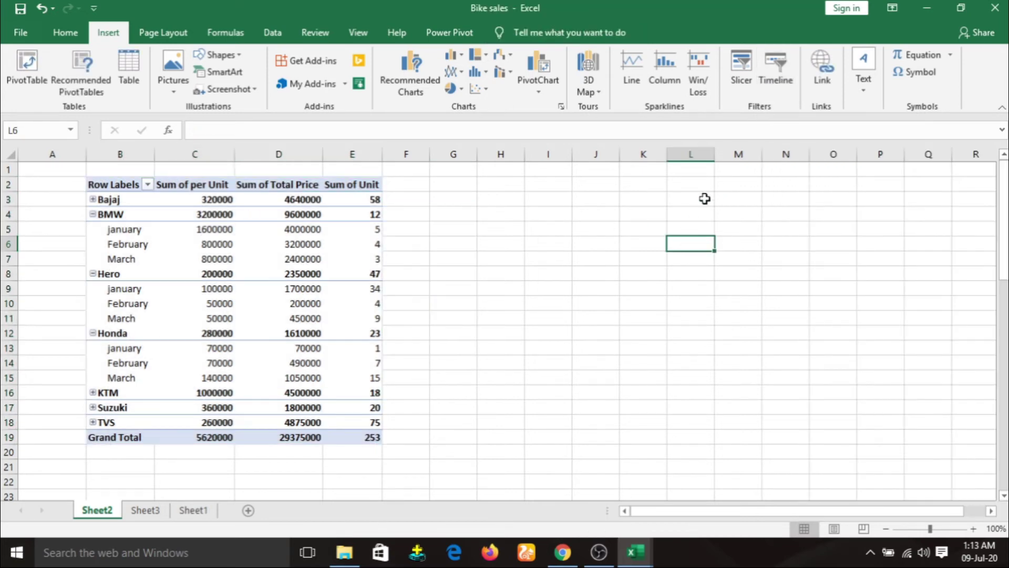
pyautogui.click(175, 514)
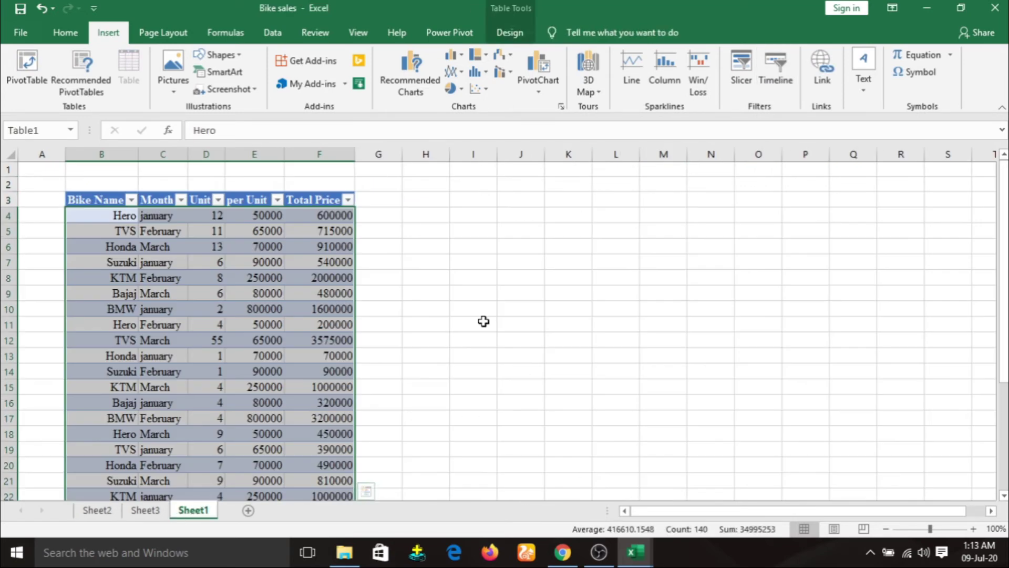
# Step: Hyperlink the bike table to Result.xlsx, then undo it and select cell I3
pyautogui.click(823, 79)
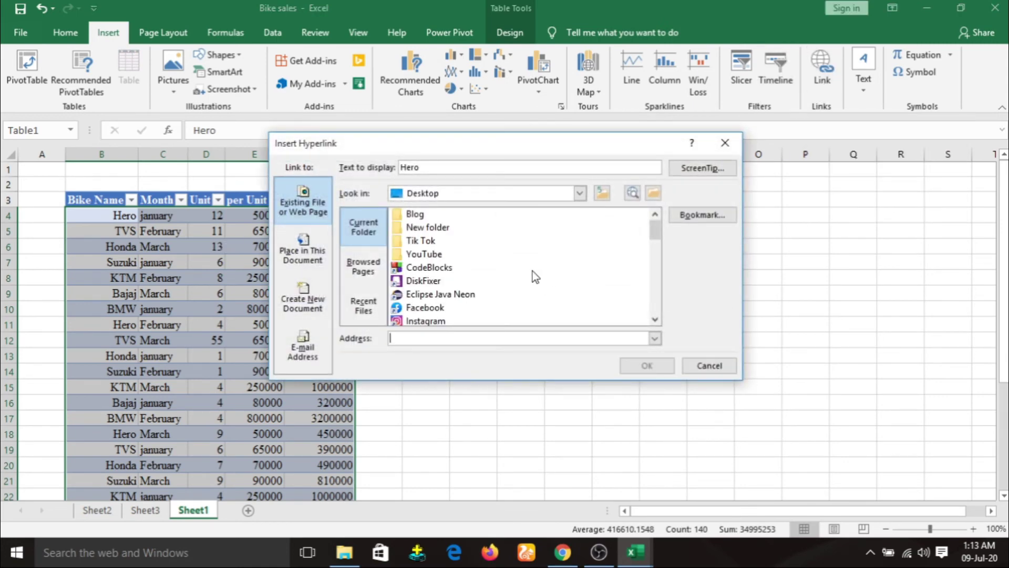
pyautogui.scroll(-1, 444, 261)
pyautogui.scroll(-2, 444, 263)
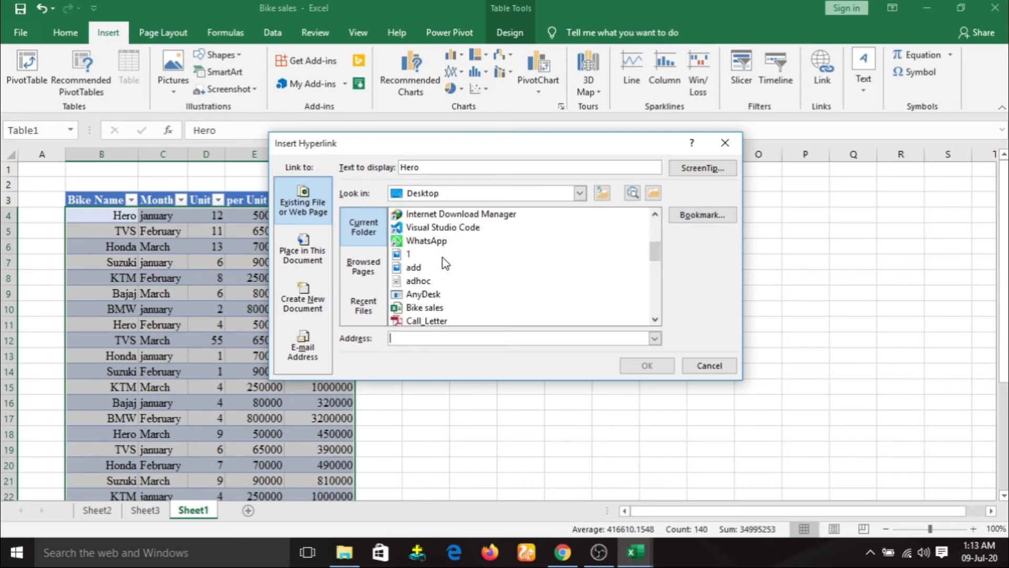
pyautogui.scroll(-1, 453, 292)
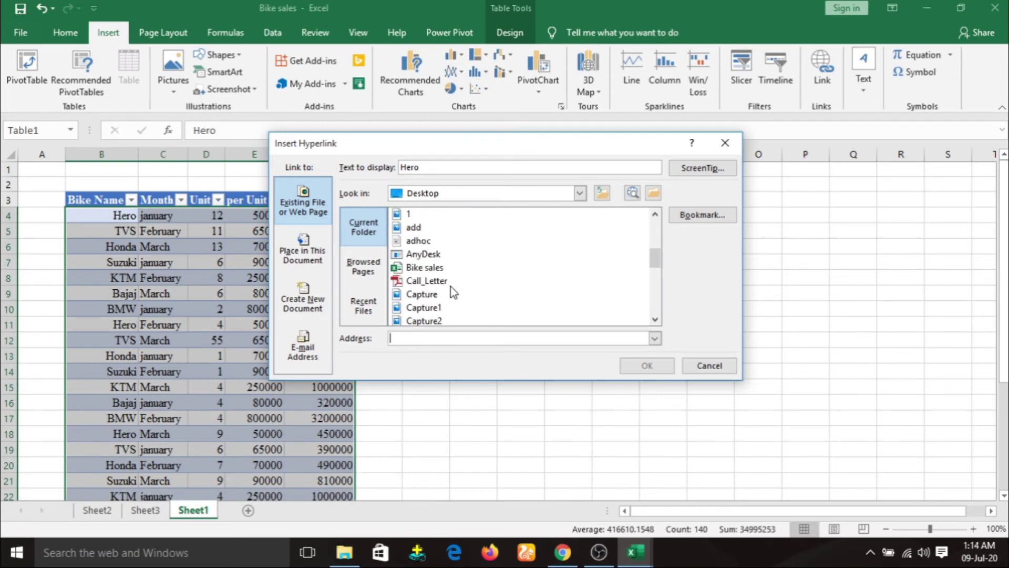
pyautogui.scroll(-1, 453, 292)
pyautogui.scroll(-1, 453, 292)
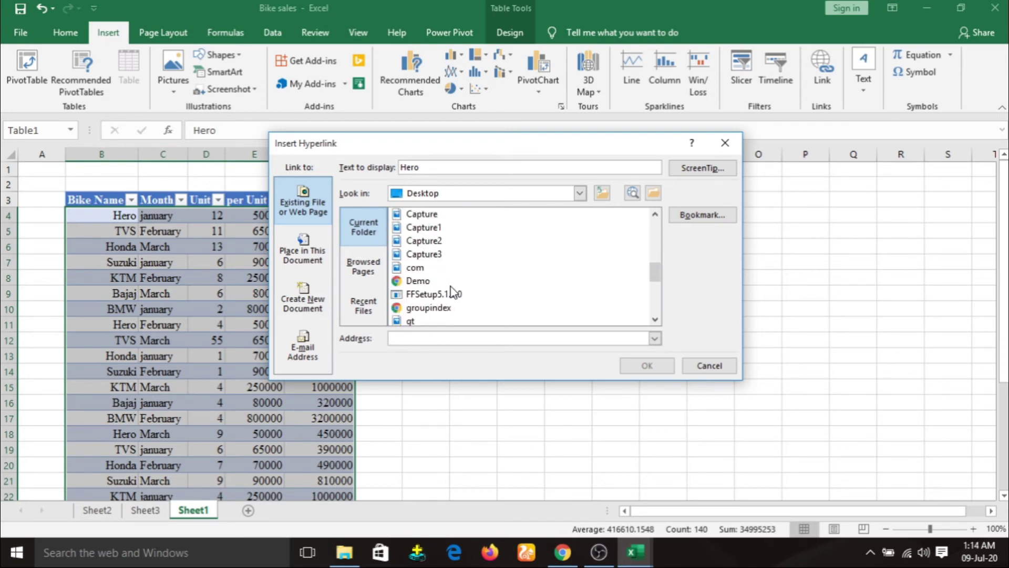
pyautogui.scroll(-1, 453, 292)
pyautogui.scroll(-1, 453, 292)
pyautogui.scroll(-2, 464, 277)
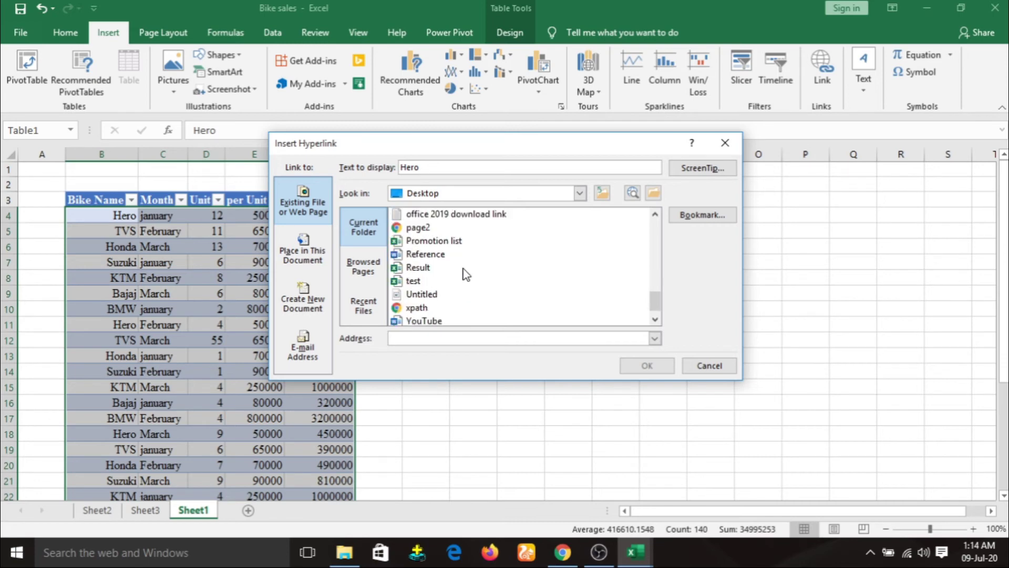
pyautogui.scroll(-1, 465, 275)
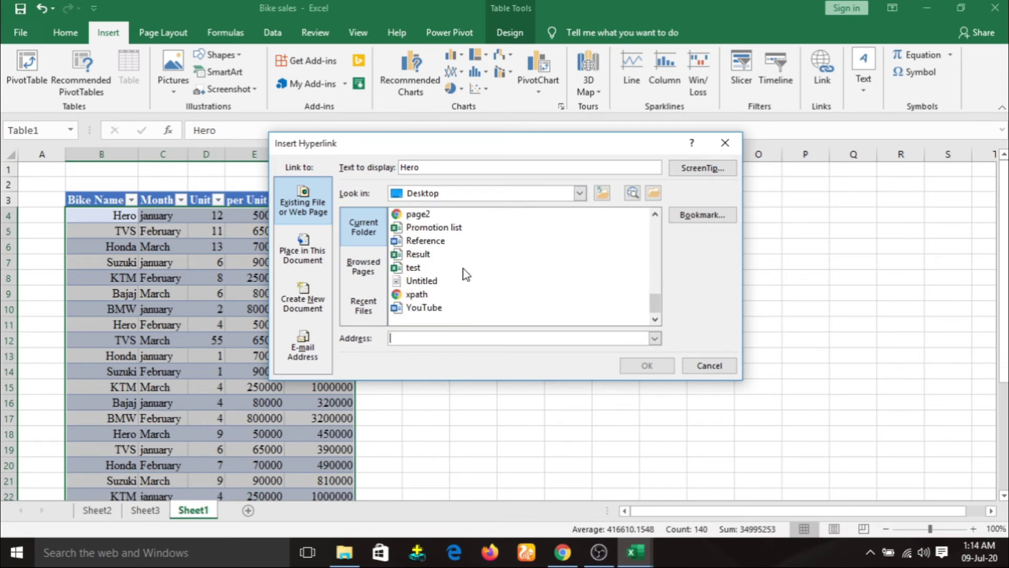
pyautogui.click(410, 256)
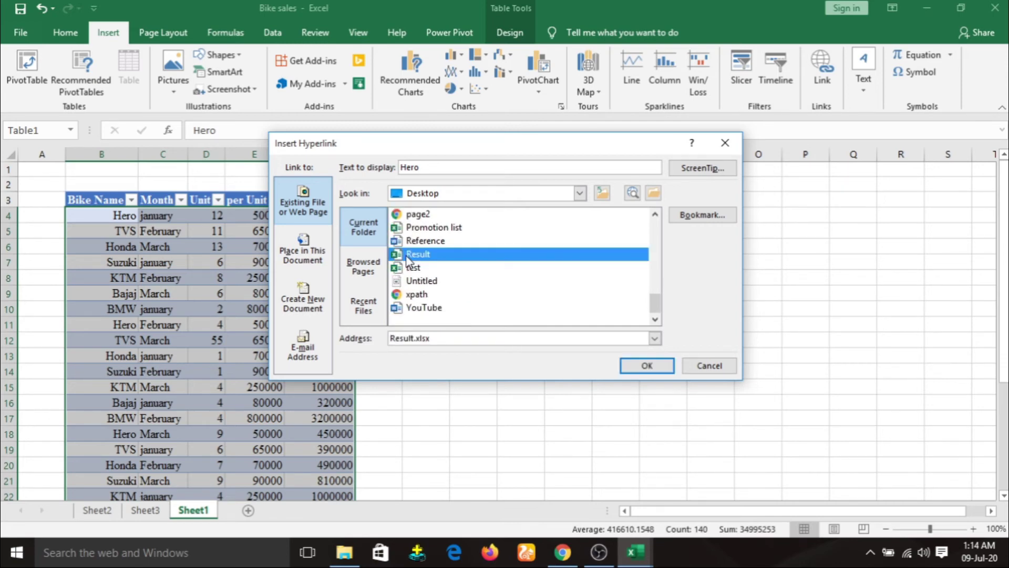
pyautogui.click(647, 366)
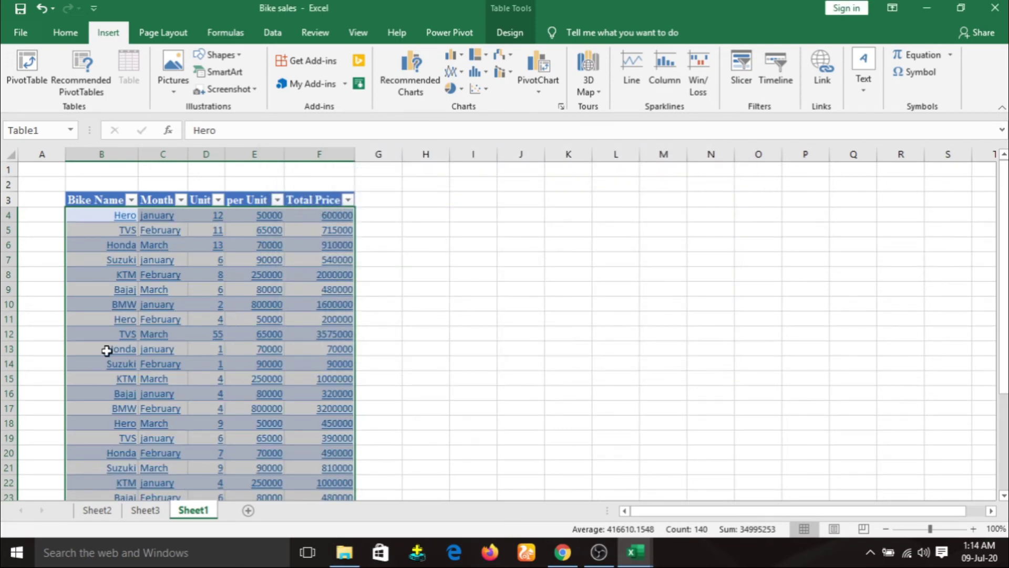
pyautogui.hotkey('ctrl', 'z')
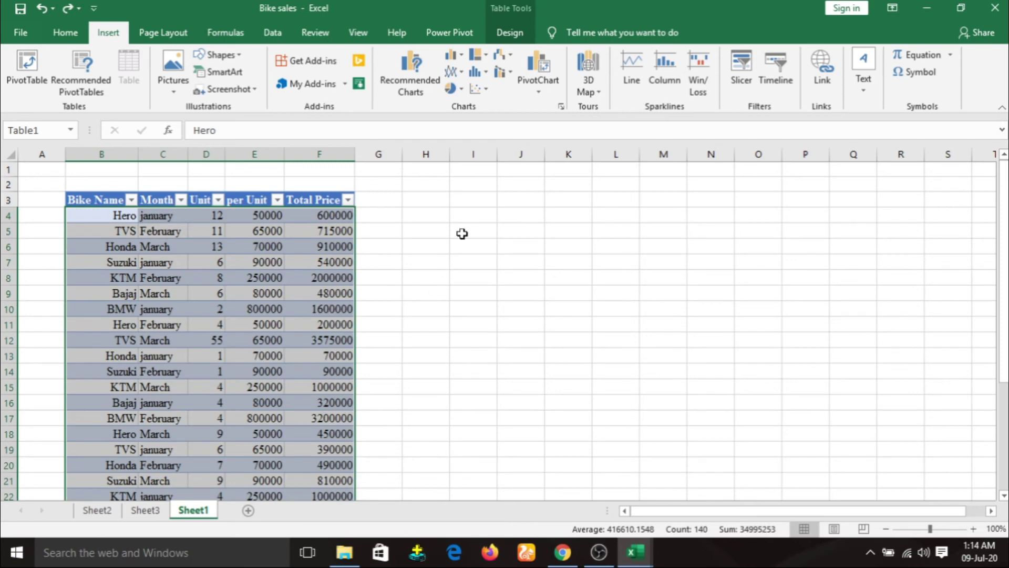
pyautogui.click(473, 200)
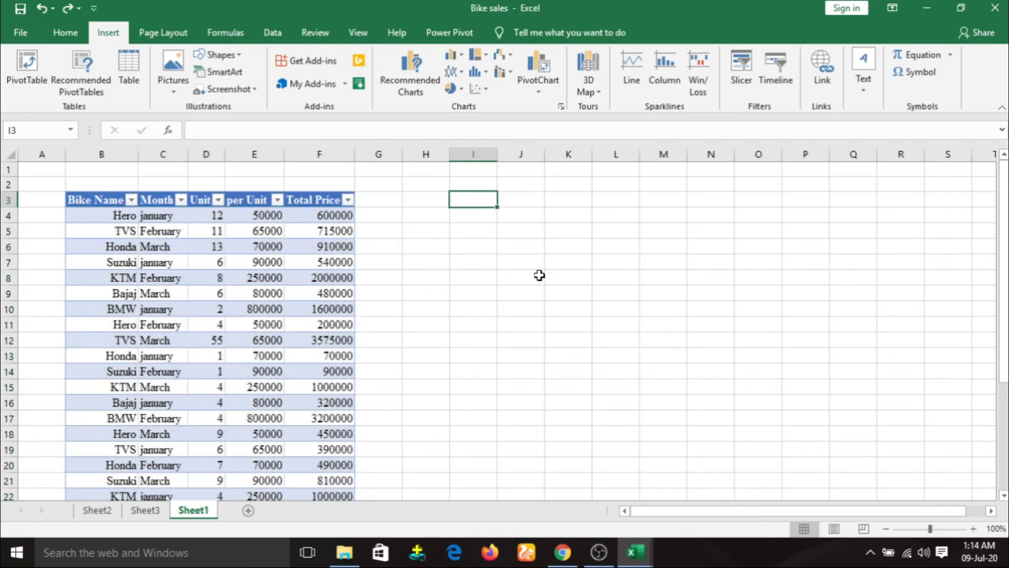
# Step: Insert a hyperlink to the Result workbook from the Desktop in cell I3
pyautogui.click(822, 68)
pyautogui.scroll(-5, 467, 242)
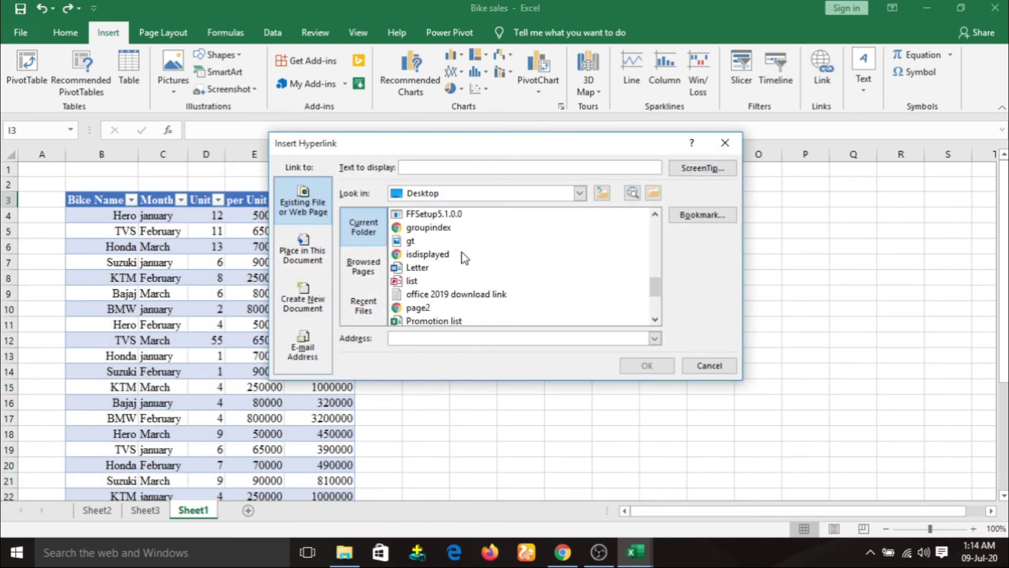
pyautogui.scroll(-2, 461, 288)
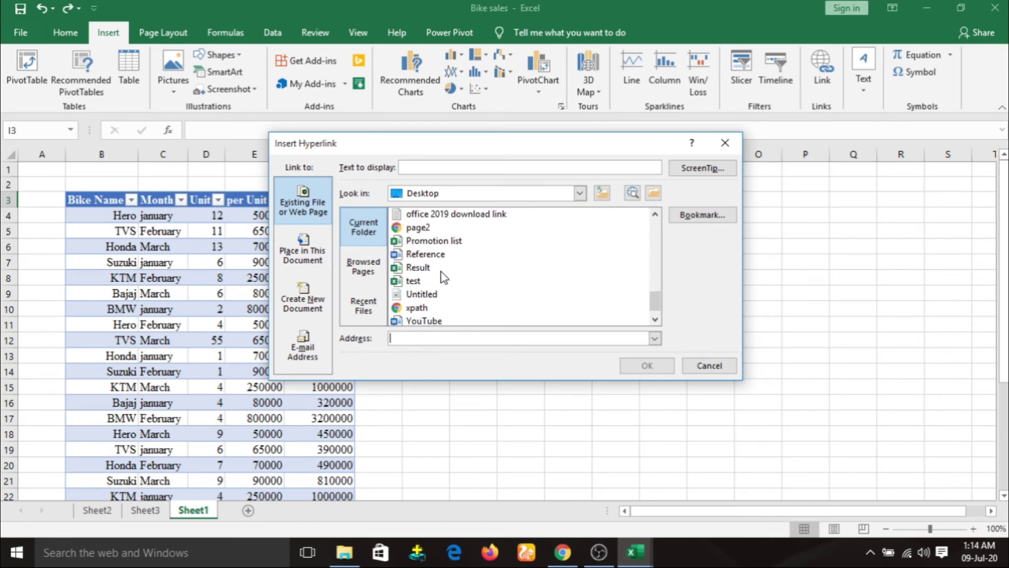
pyautogui.click(424, 268)
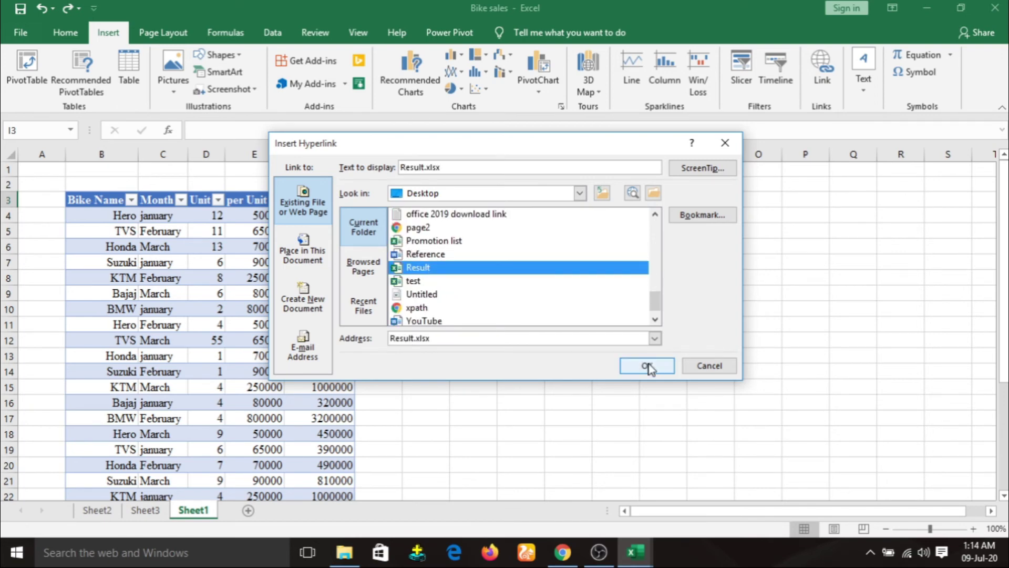
pyautogui.click(647, 366)
# Step: Follow the I3 link to open Result.xlsx, then close it to return to Bike sales
pyautogui.click(524, 238)
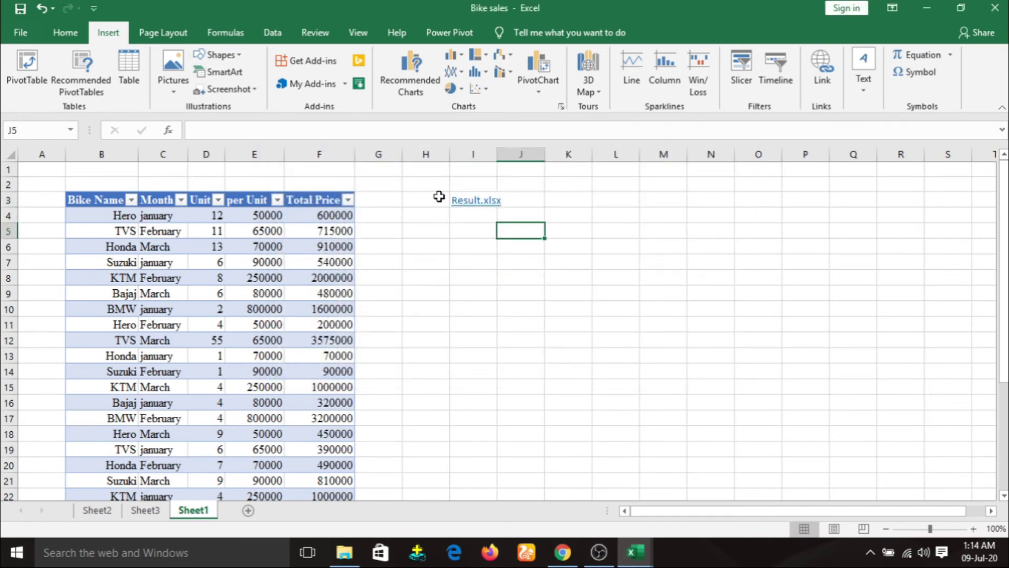
pyautogui.click(470, 201)
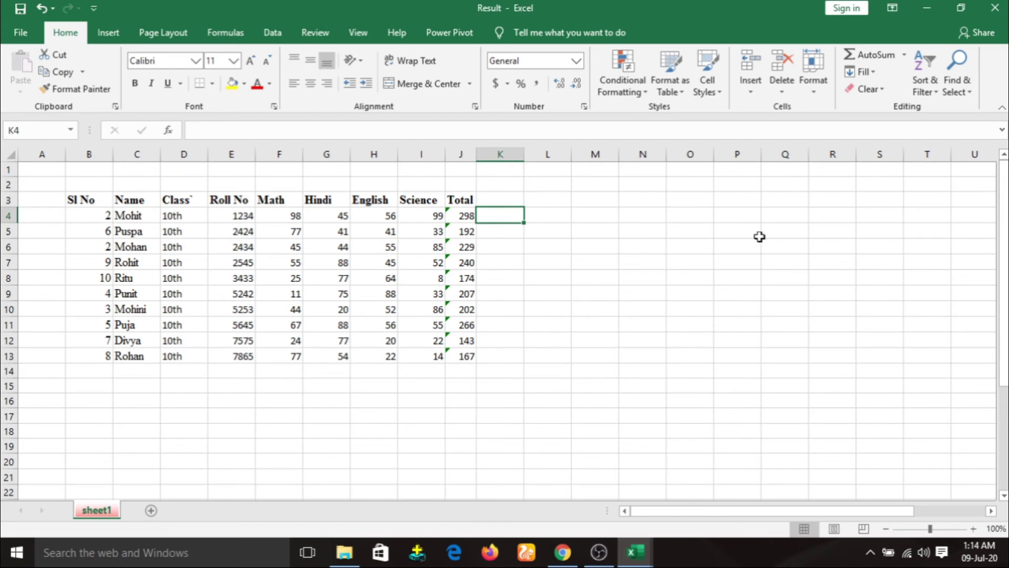
pyautogui.click(994, 8)
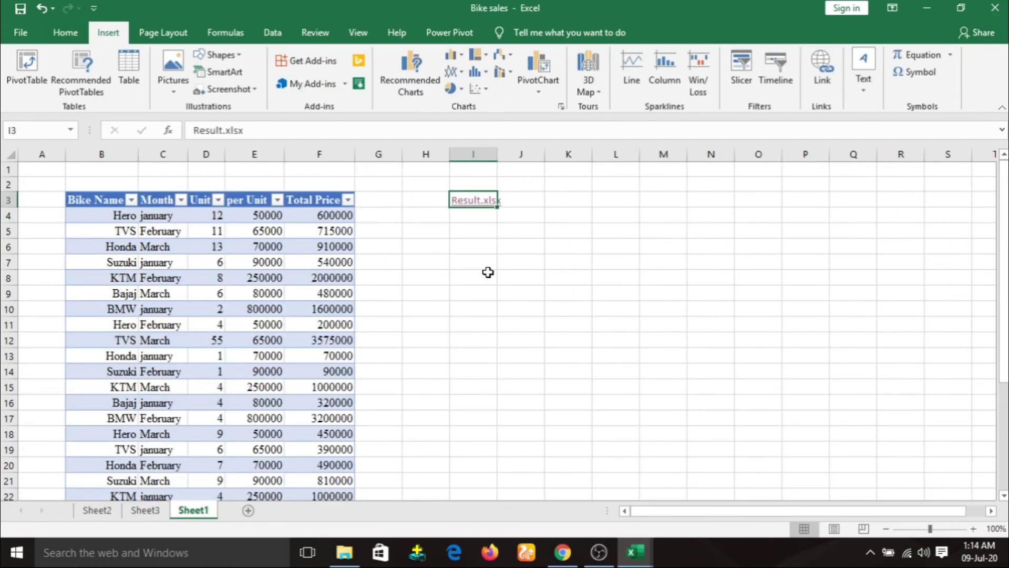
pyautogui.click(868, 92)
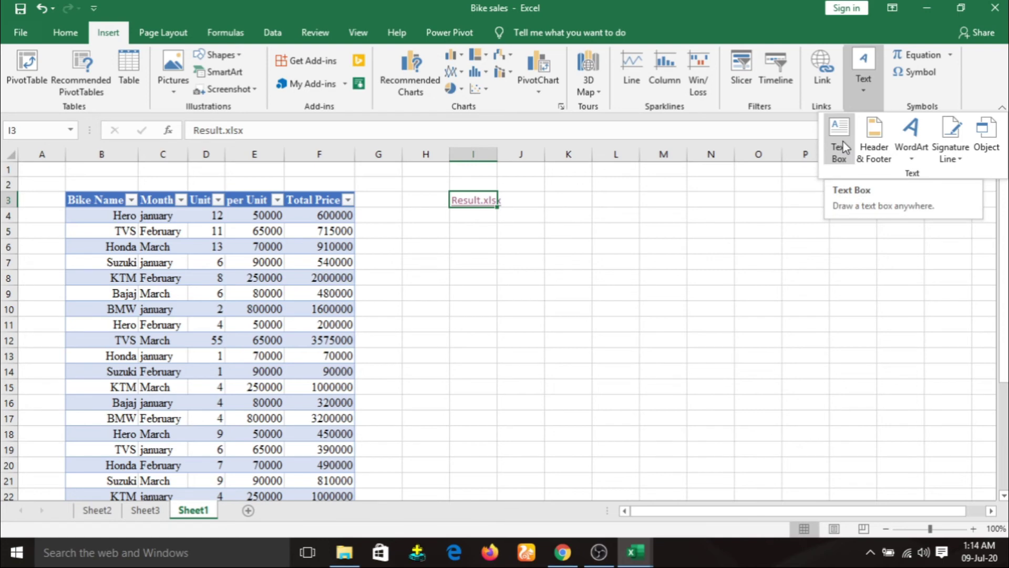
# Step: Enter filler text 'setergsdgdgrtryrg' in I5 and 'eetet' in I6
pyautogui.click(476, 237)
pyautogui.click(470, 231)
pyautogui.write('seterg')
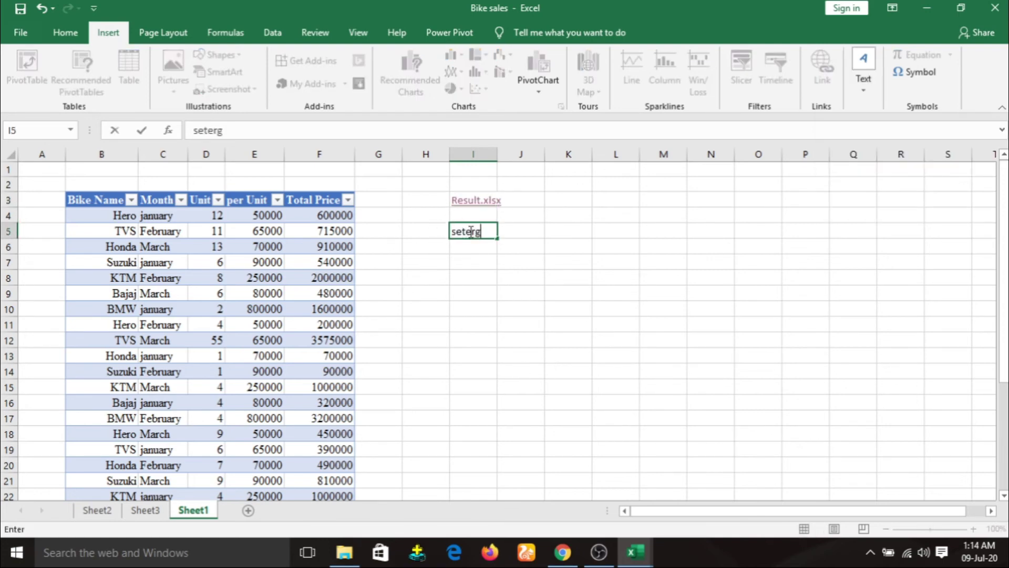
pyautogui.write('sdgdgrtryrg')
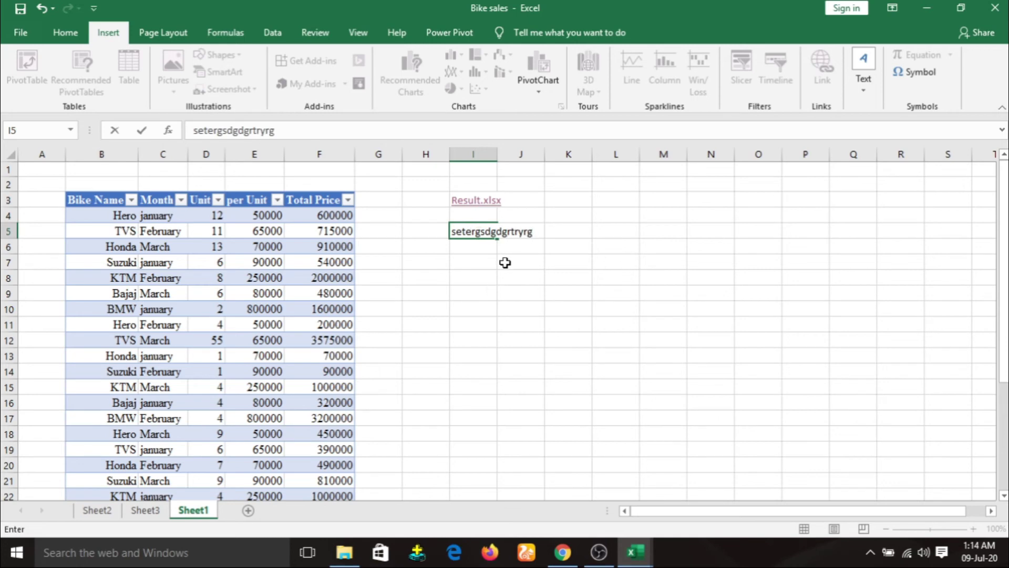
pyautogui.press('Return')
pyautogui.write('eetet')
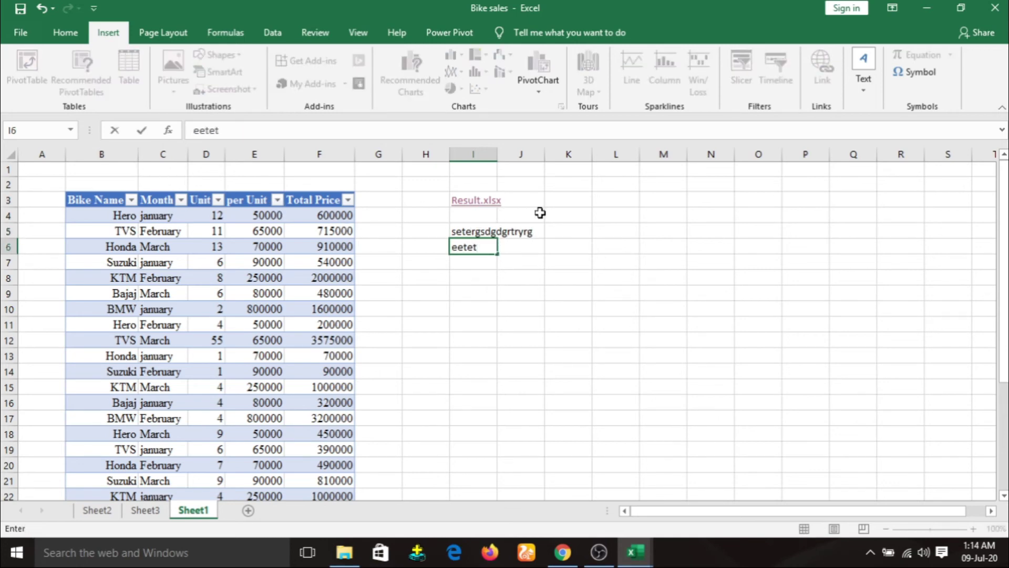
pyautogui.click(500, 230)
# Step: Select cells I2:I5, then pick the Text Box tool from the text options
pyautogui.moveTo(492, 236)
pyautogui.mouseDown()
pyautogui.moveTo(473, 247)
pyautogui.moveTo(472, 183)
pyautogui.mouseUp()
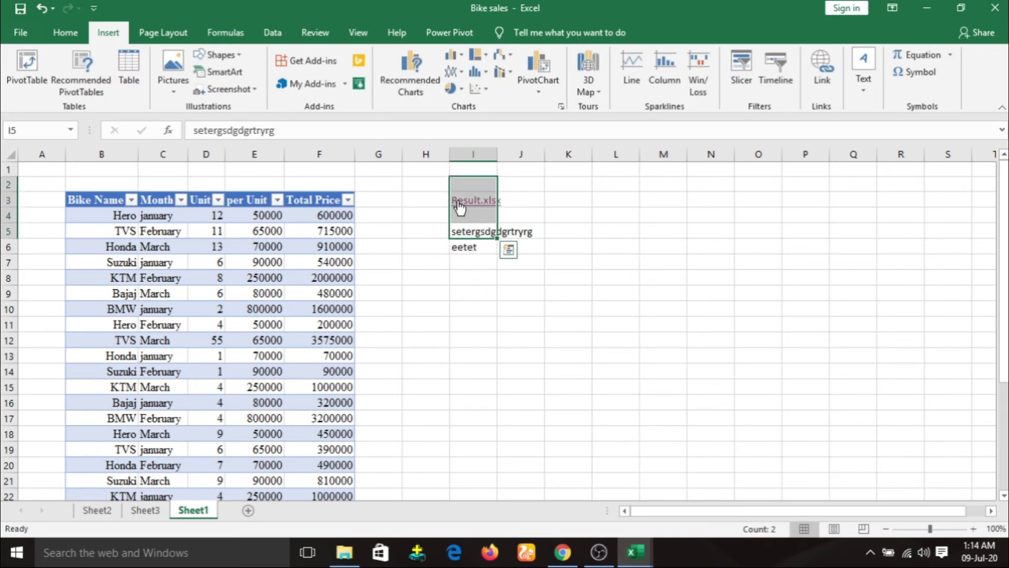
pyautogui.click(599, 248)
pyautogui.click(863, 74)
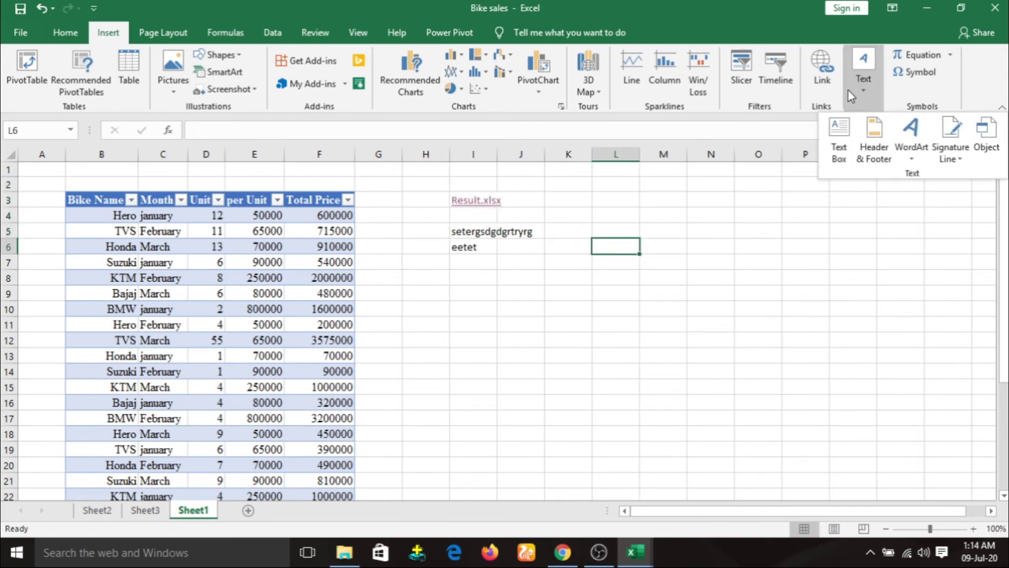
pyautogui.click(841, 148)
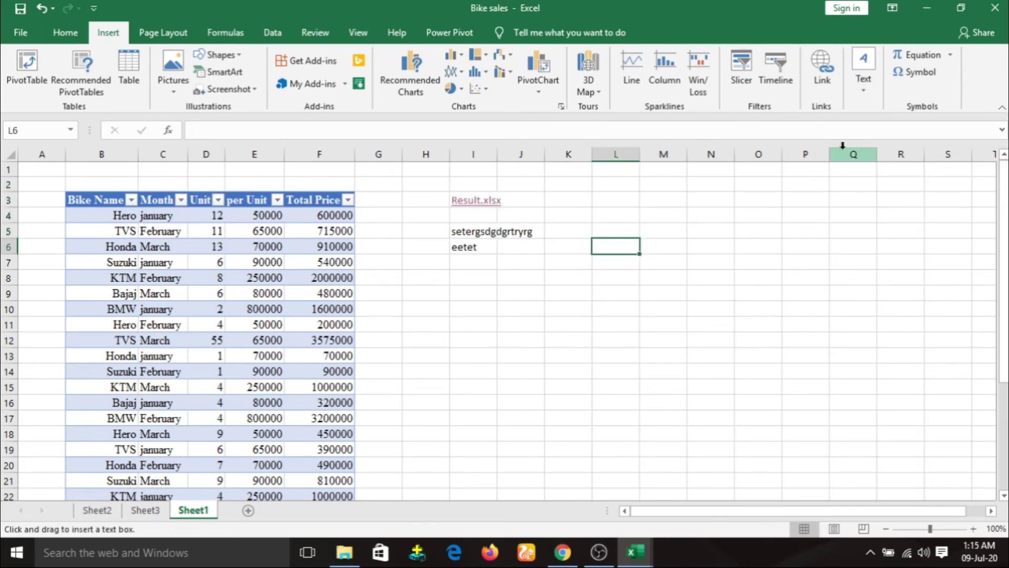
# Step: Place a text box beside the filler cells and type three lines of filler text
pyautogui.click(494, 232)
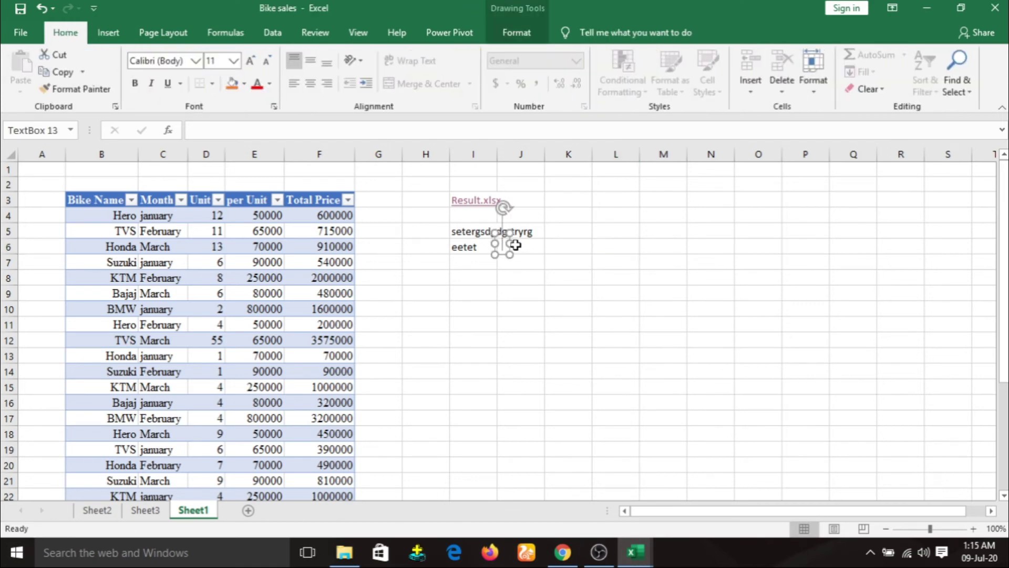
pyautogui.write('alsdhfajkshdfl')
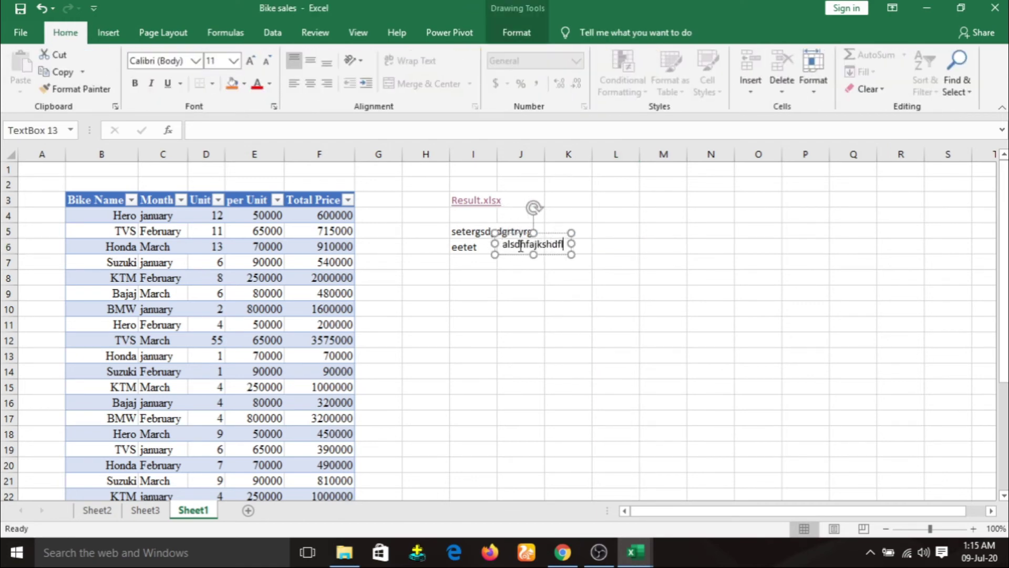
pyautogui.press('Return')
pyautogui.write('asdlfglaksdjf')
pyautogui.press('Return')
pyautogui.write('asdhflk;ajds;flk')
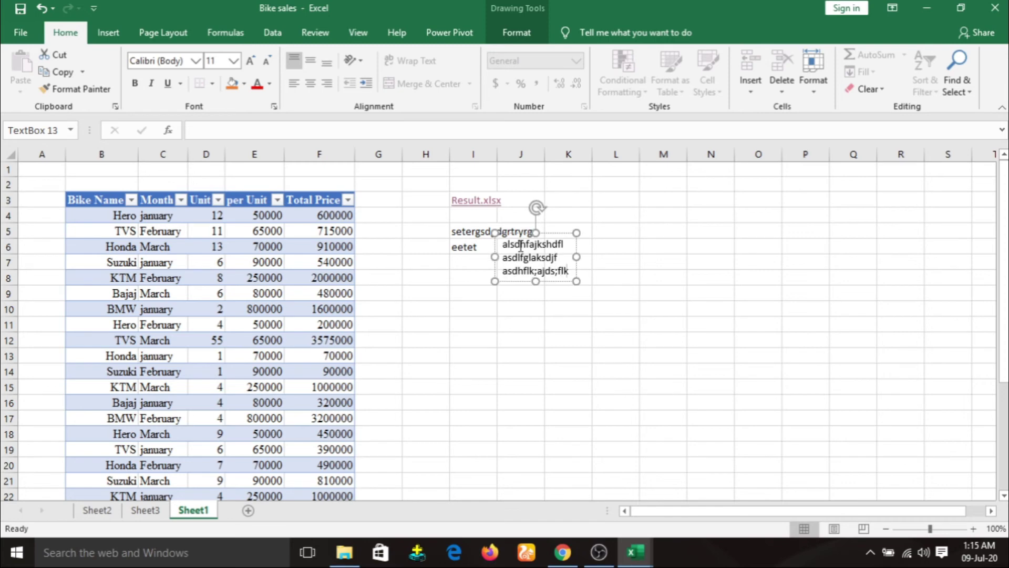
pyautogui.write('asd;flkasd;lfjasdfhjasdgfkahsdifukjhae')
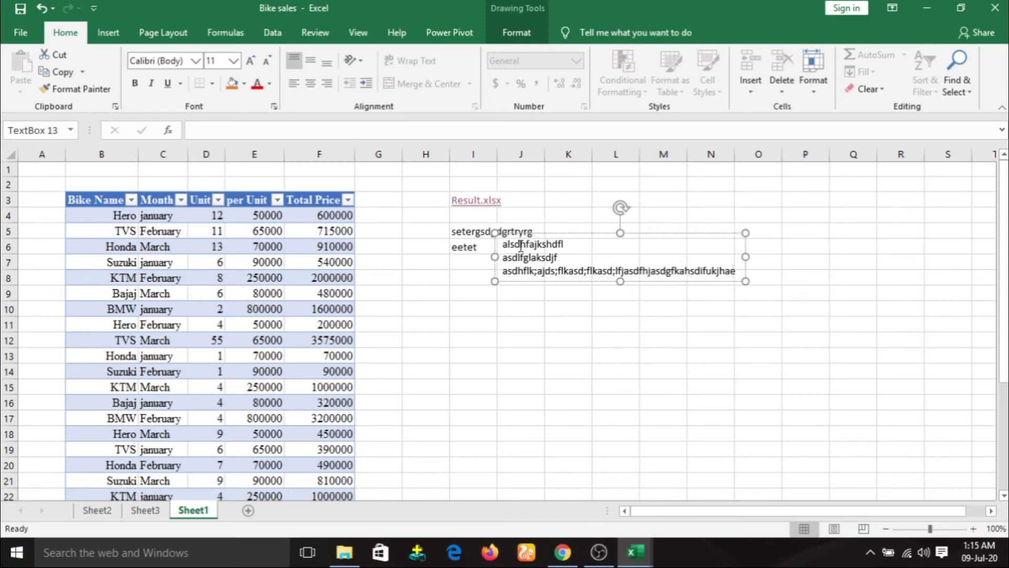
pyautogui.write('kdfkjg')
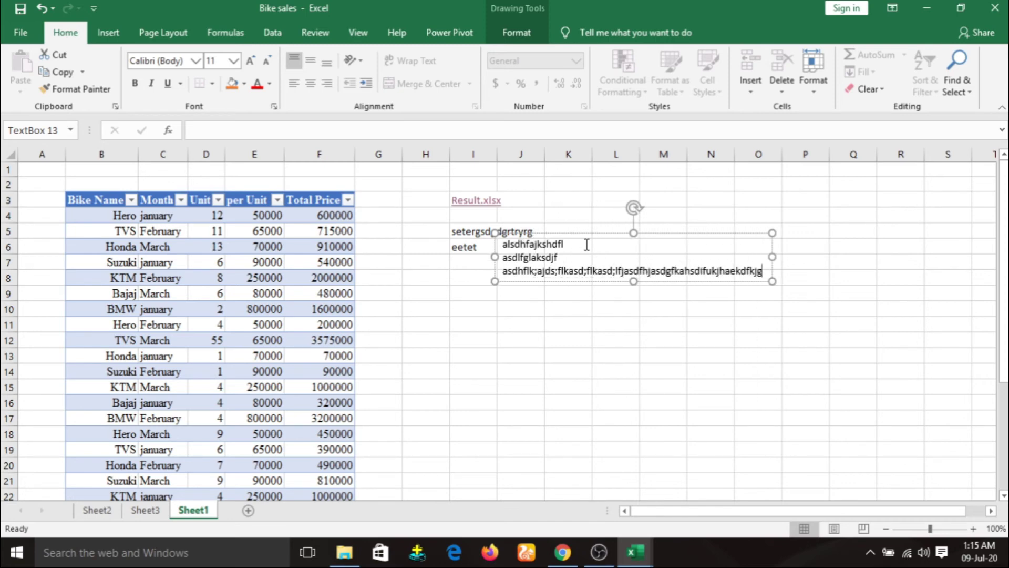
# Step: Drag the text box down to rows 10–12, then undo everything back to the plain table
pyautogui.moveTo(585, 232); pyautogui.dragTo(587, 307)
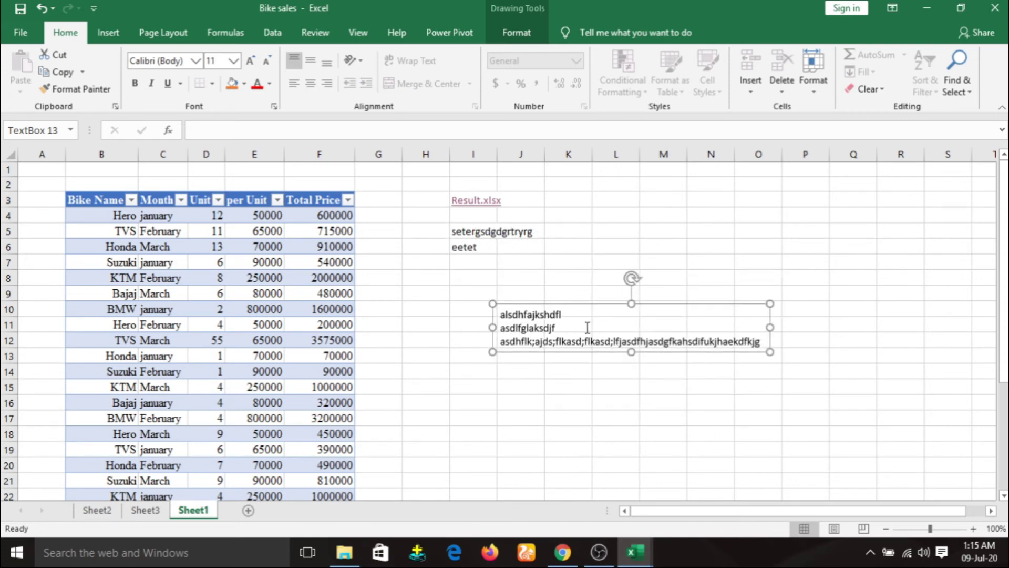
pyautogui.hotkey('ctrl', 'z')
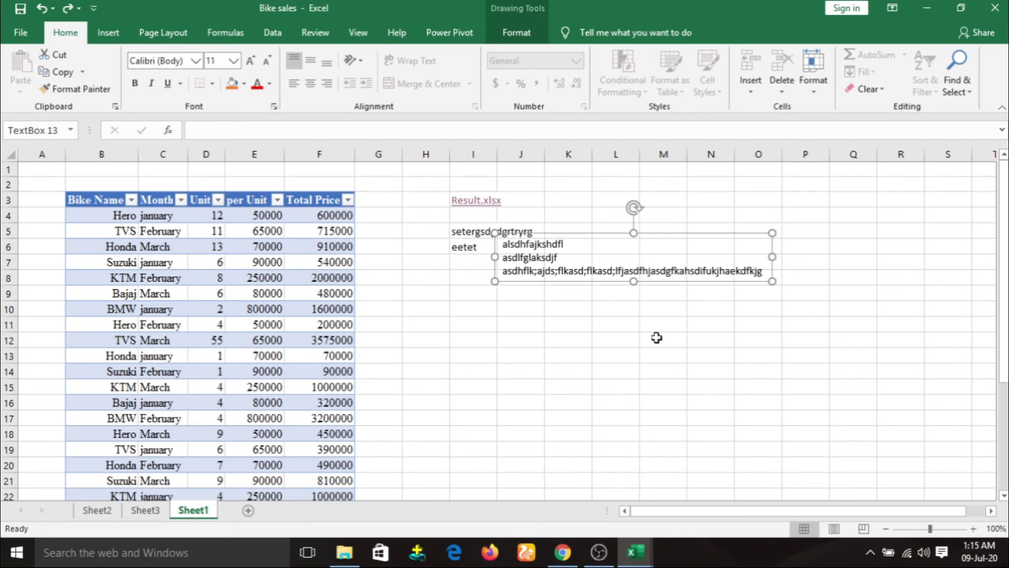
pyautogui.hotkey('ctrl', 'z')
pyautogui.hotkey('ctrl', 'z')
pyautogui.hotkey('ctrl', 'z')
pyautogui.hotkey('ctrl', 'z')
pyautogui.hotkey('ctrl', 'z')
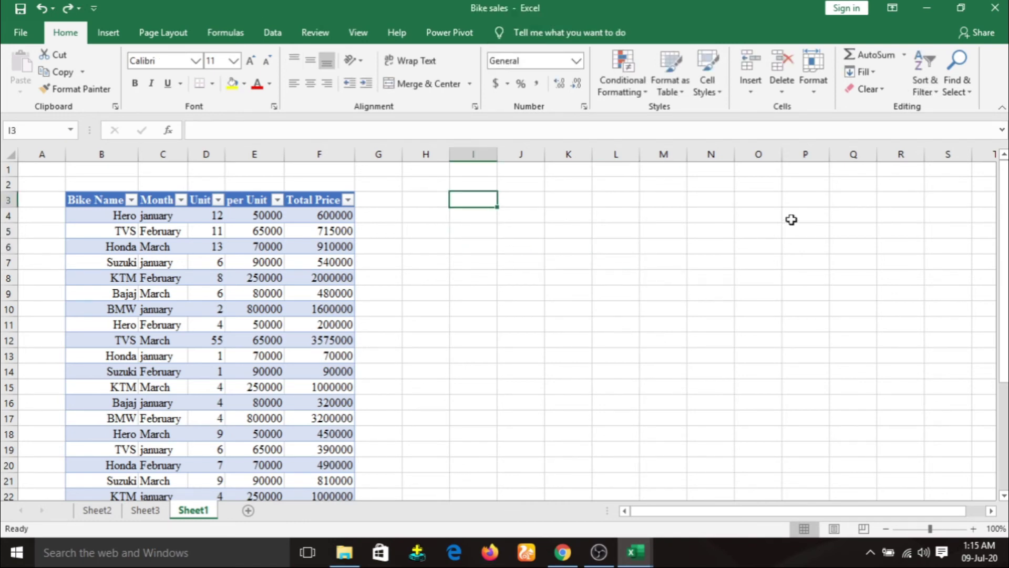
# Step: Add a page header to Sheet1 with 'Bike' in the centre section
pyautogui.click(106, 40)
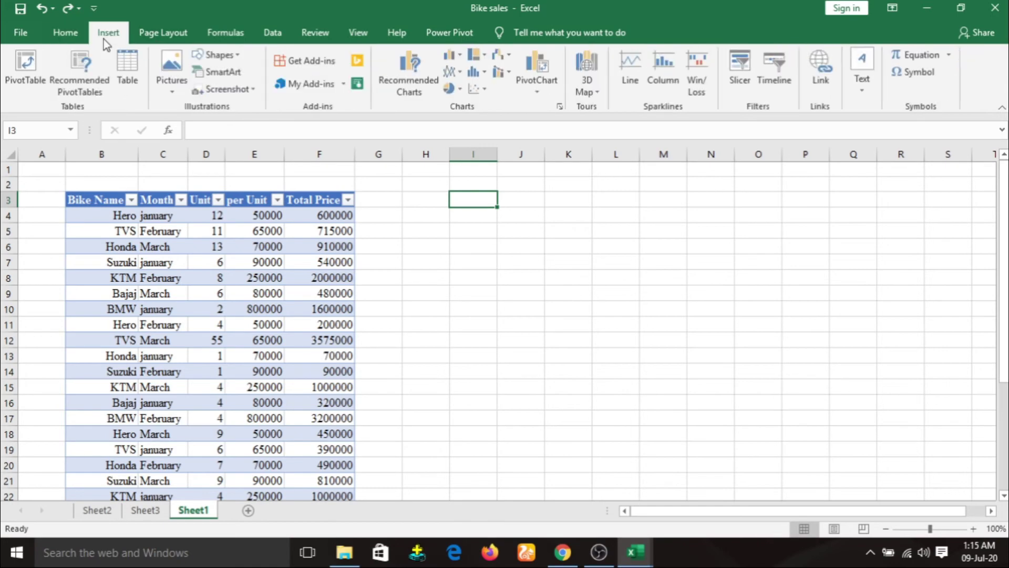
pyautogui.click(859, 95)
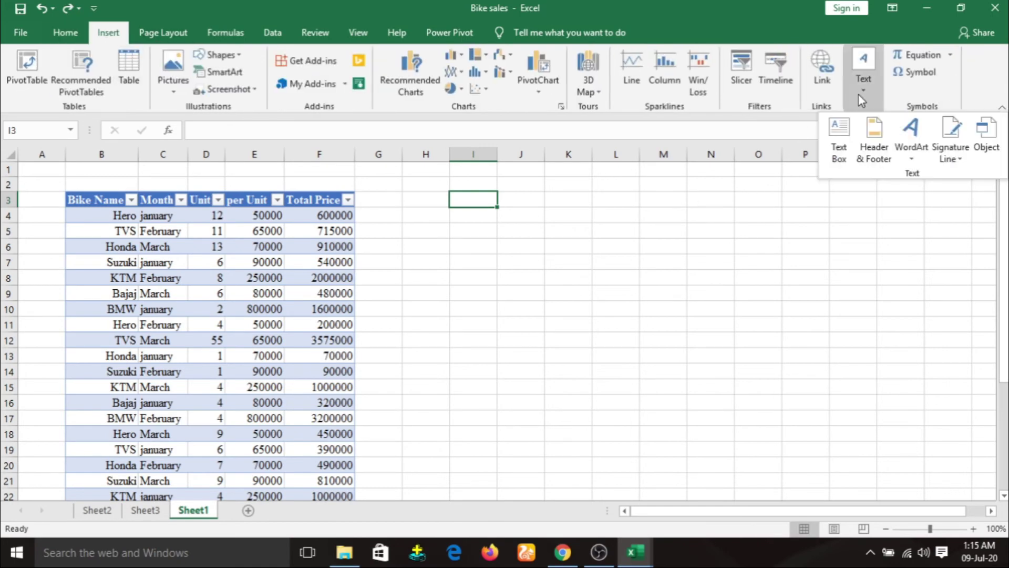
pyautogui.click(874, 145)
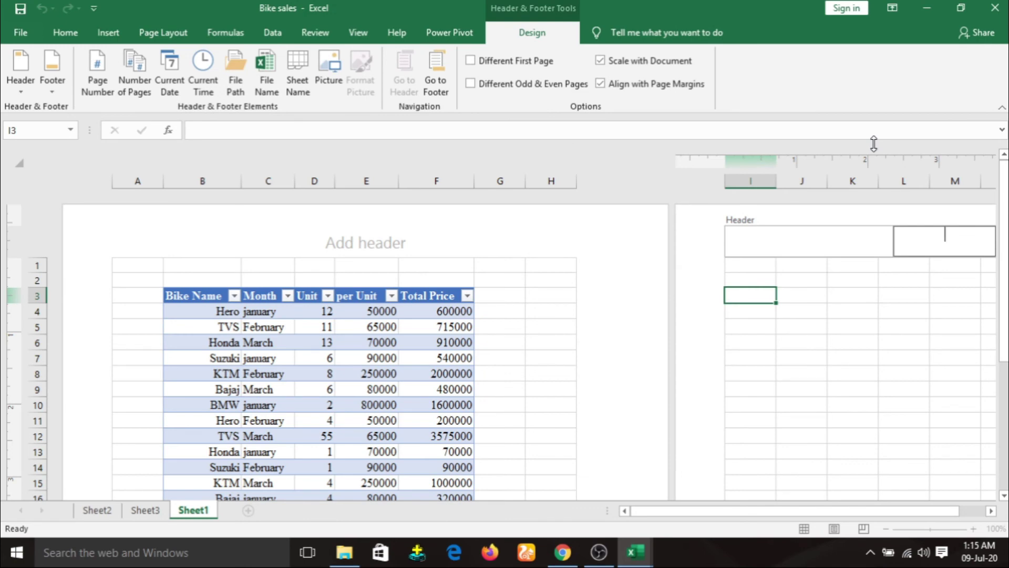
pyautogui.click(359, 240)
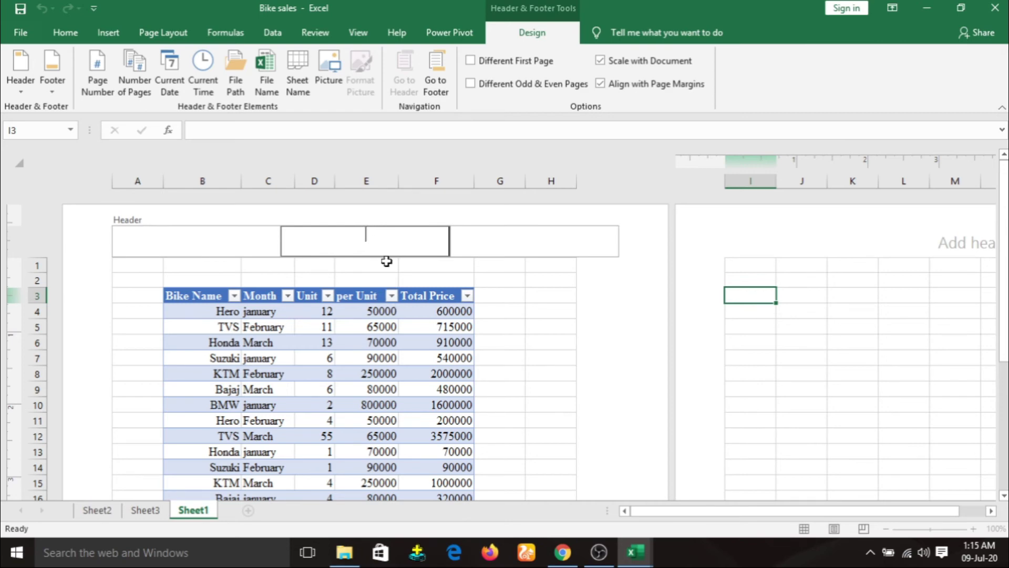
pyautogui.write('Bike')
# Step: Enter 'General' in the centre footer and return to a worksheet cell
pyautogui.click(513, 355)
pyautogui.scroll(-10, 513, 355)
pyautogui.scroll(-5, 513, 355)
pyautogui.scroll(4, 512, 354)
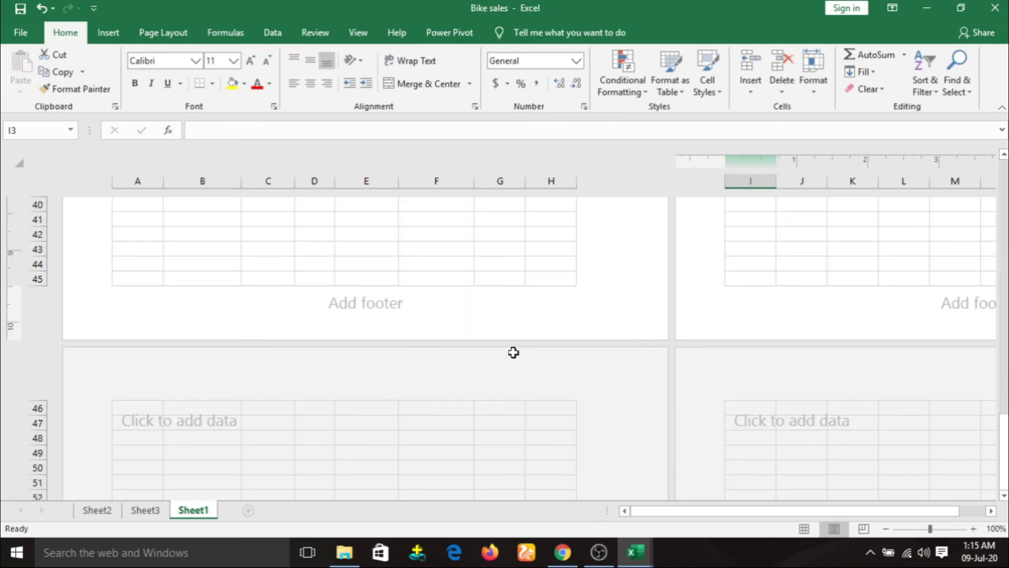
pyautogui.click(375, 308)
pyautogui.write('General')
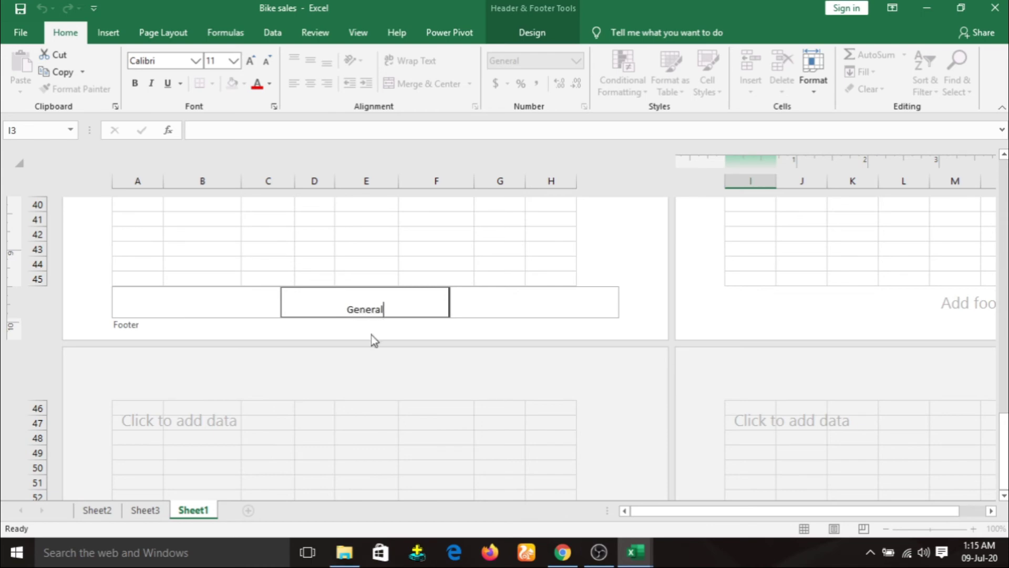
pyautogui.click(660, 271)
pyautogui.scroll(5, 602, 324)
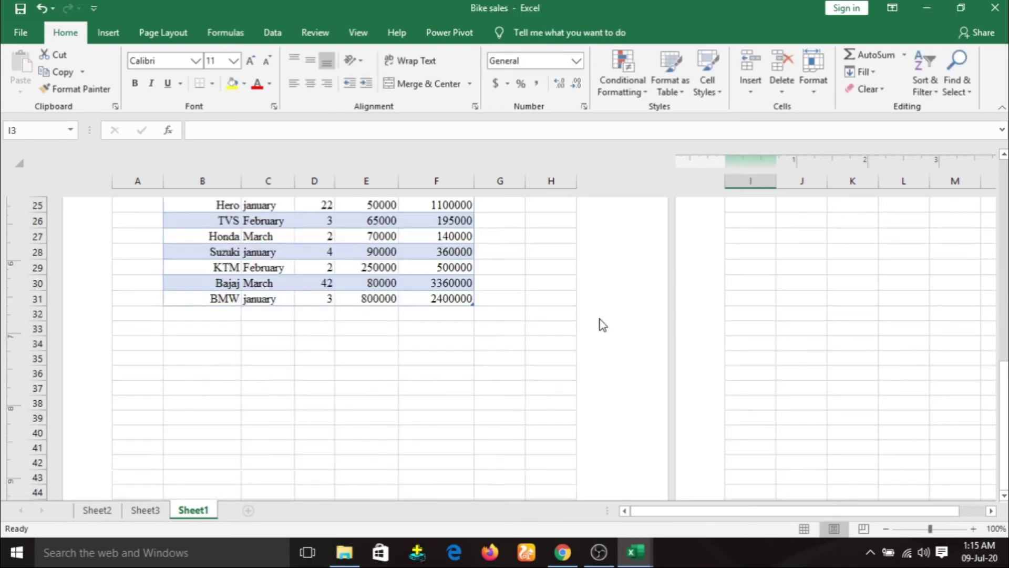
pyautogui.scroll(4, 799, 304)
pyautogui.click(802, 312)
# Step: Check the Bike header on the second and right-hand pages, then bring up Page Layout settings
pyautogui.scroll(5, 814, 362)
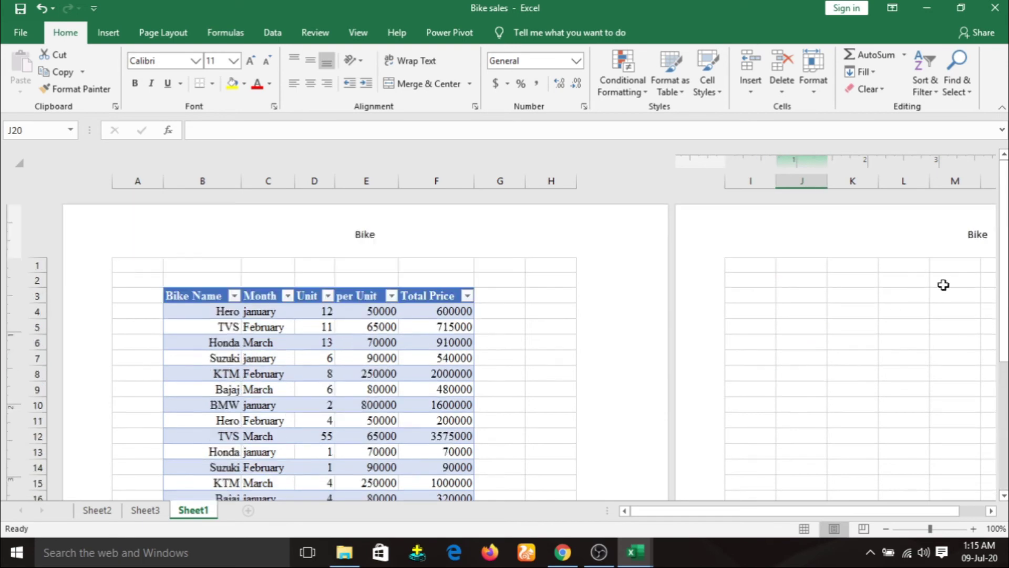
pyautogui.scroll(-5, 850, 263)
pyautogui.scroll(-9, 849, 263)
pyautogui.scroll(-2, 849, 262)
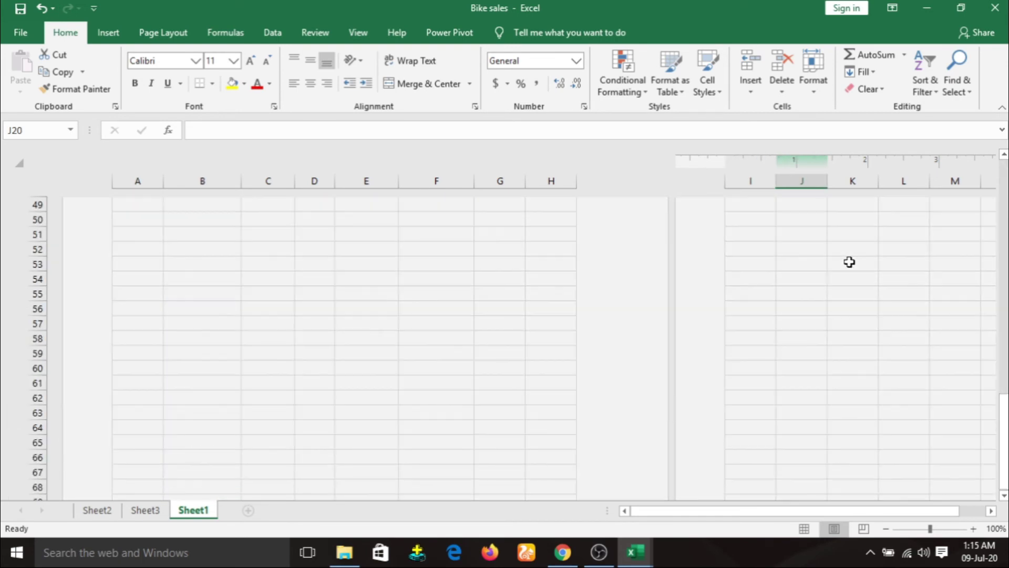
pyautogui.scroll(-2, 849, 262)
pyautogui.scroll(6, 849, 262)
pyautogui.click(278, 448)
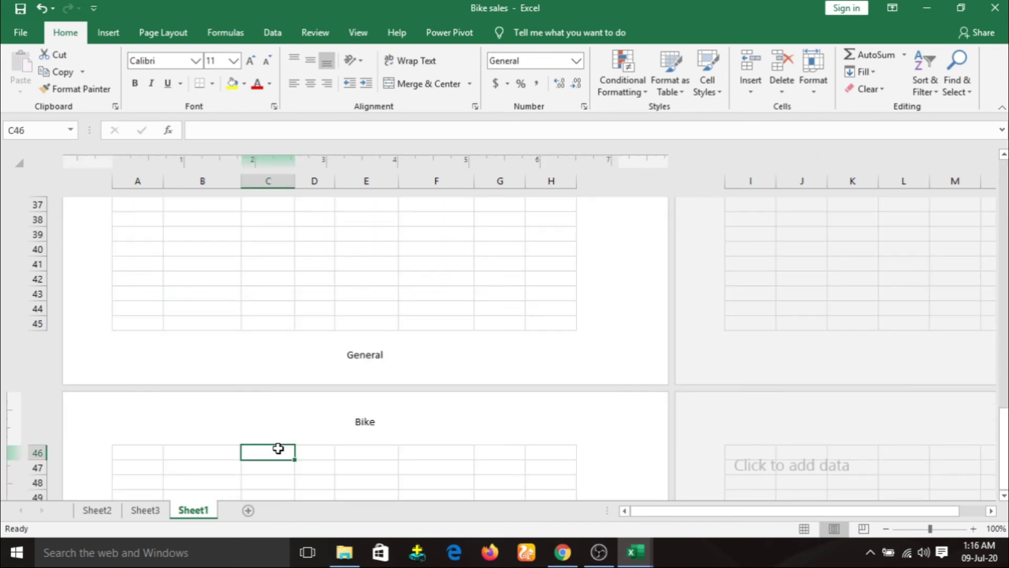
pyautogui.click(840, 468)
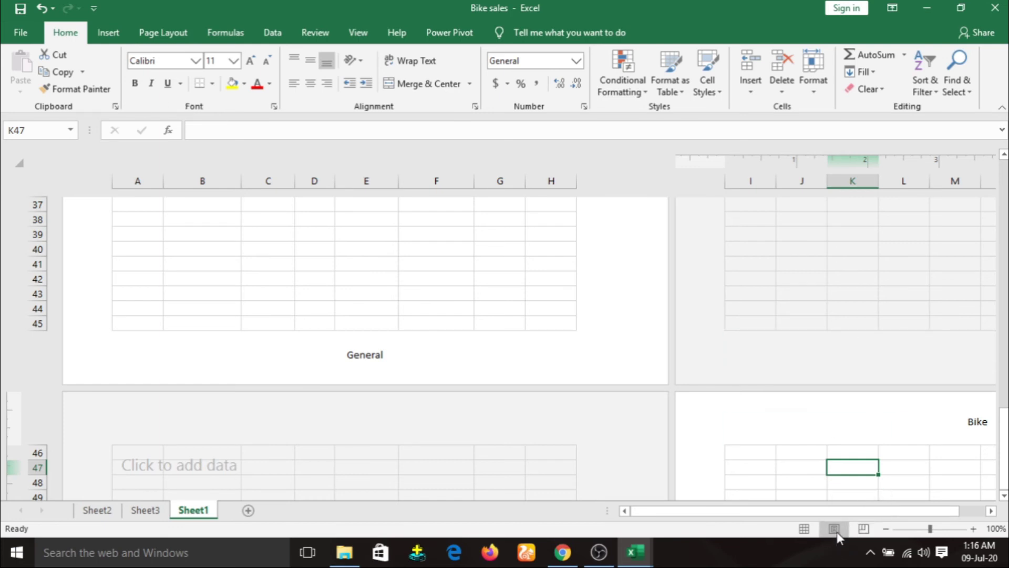
pyautogui.click(164, 33)
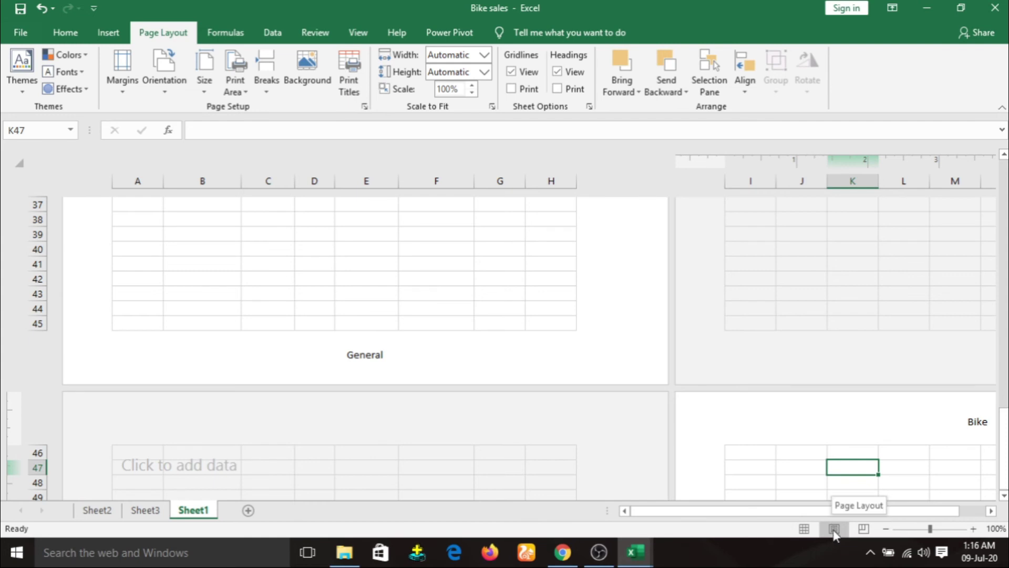
pyautogui.scroll(5, 452, 336)
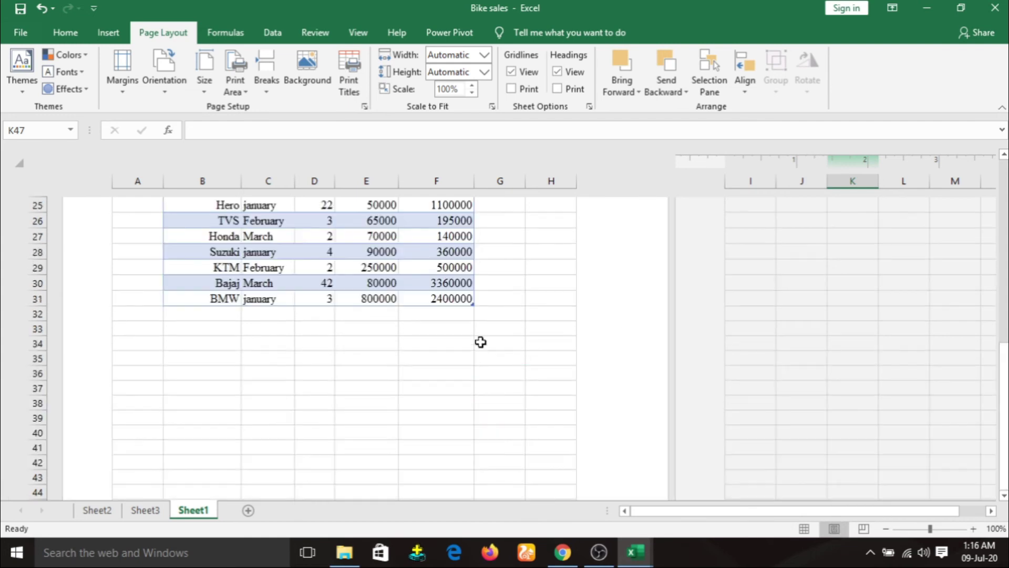
pyautogui.scroll(7, 480, 343)
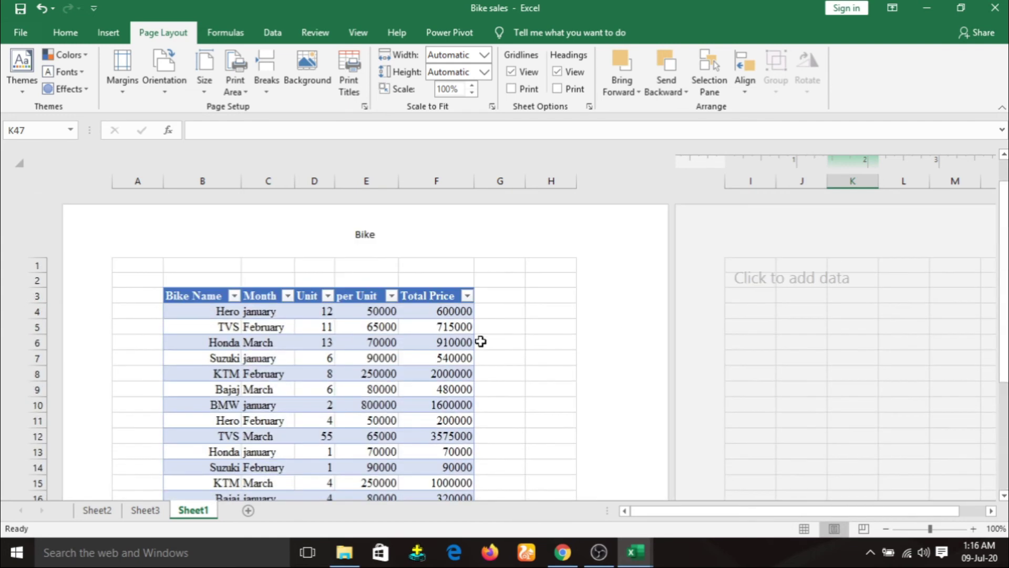
# Step: Preview the sheet in File > Print, then go back and switch to Normal view
pyautogui.click(20, 32)
pyautogui.click(52, 283)
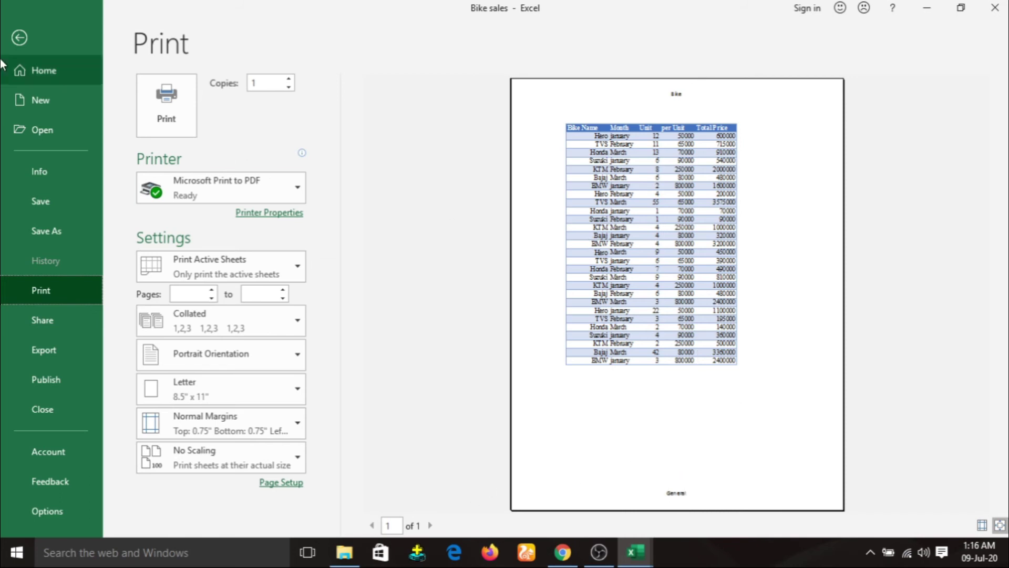
pyautogui.click(19, 39)
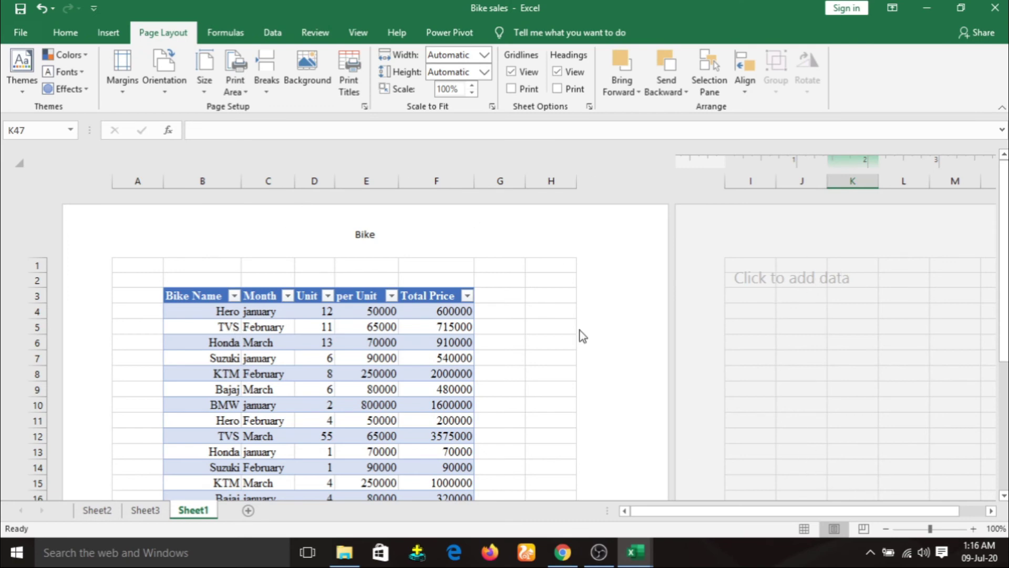
pyautogui.click(804, 529)
pyautogui.scroll(1, 444, 330)
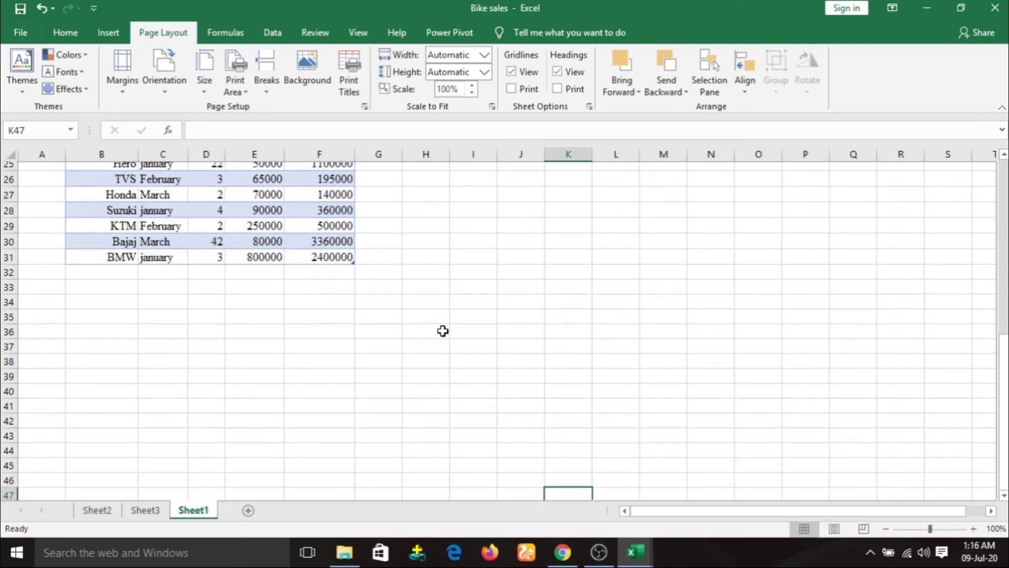
pyautogui.scroll(7, 444, 330)
pyautogui.scroll(-5, 445, 326)
pyautogui.scroll(-1, 445, 326)
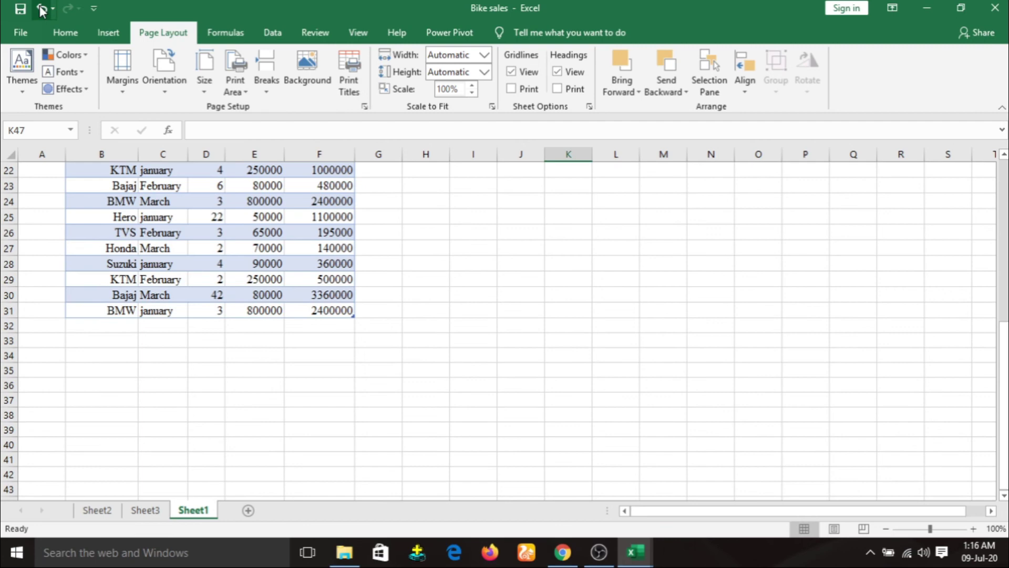
pyautogui.click(108, 33)
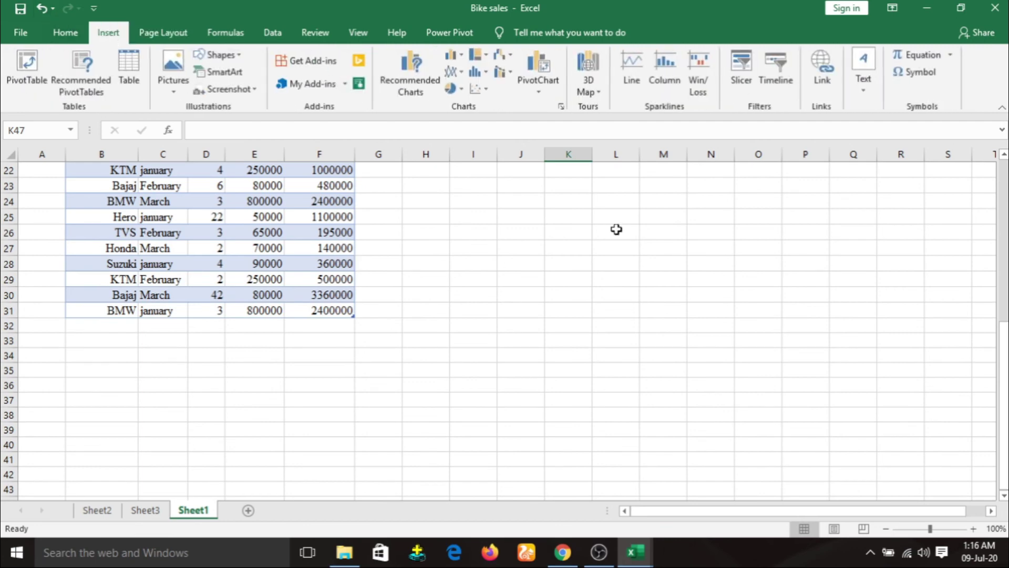
pyautogui.click(857, 84)
pyautogui.click(911, 155)
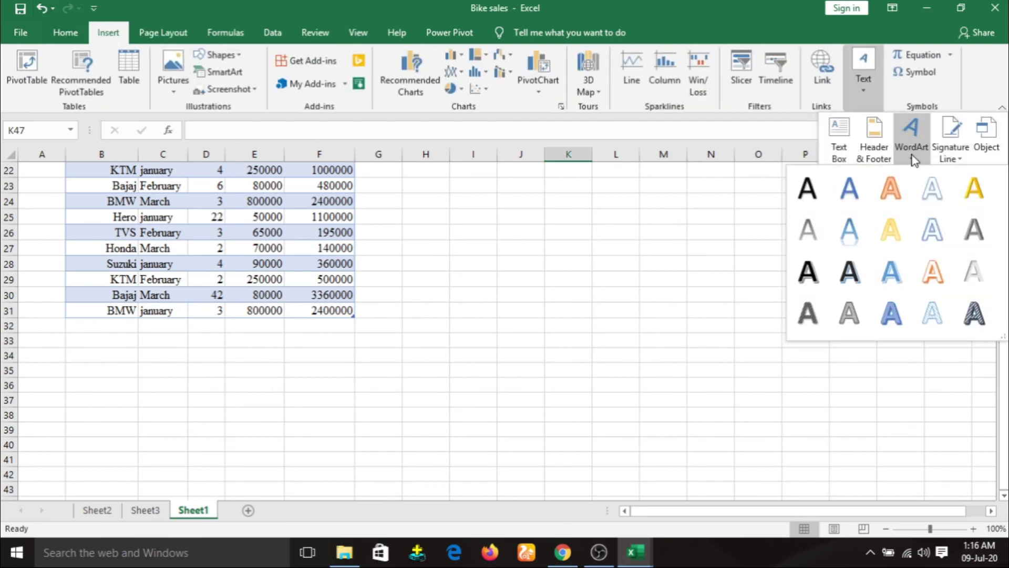
pyautogui.click(984, 196)
pyautogui.write('af')
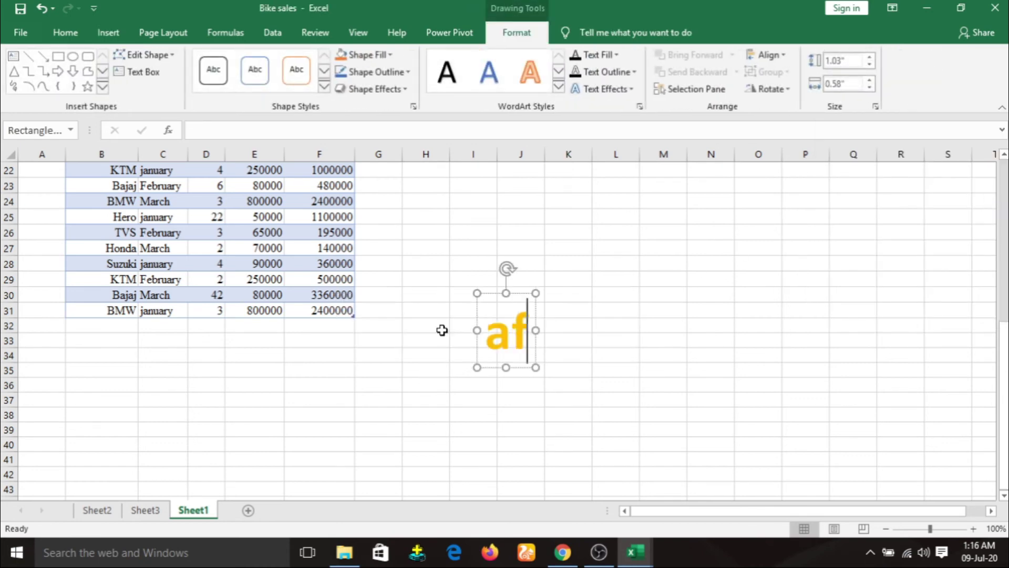
pyautogui.write('dafadf')
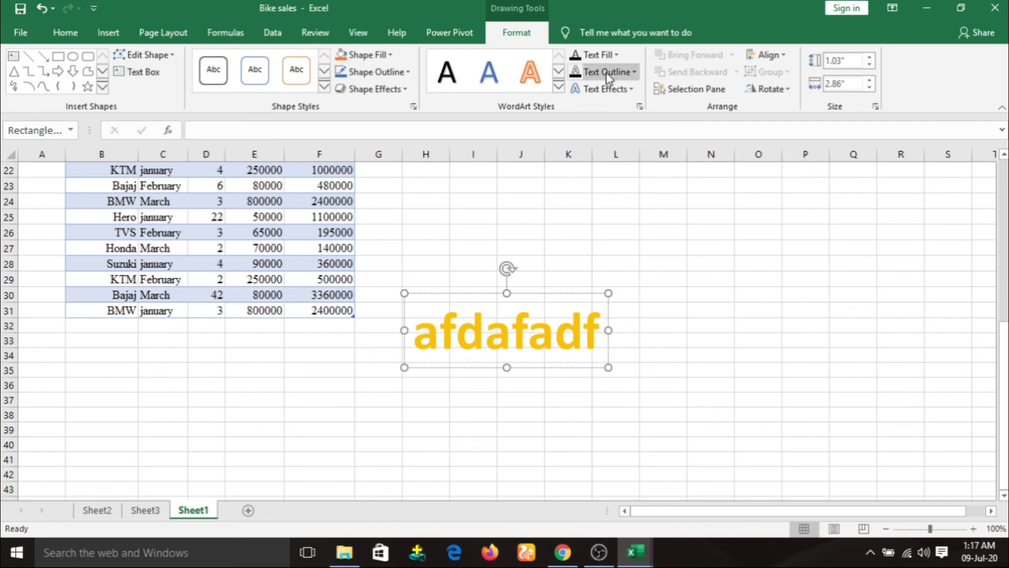
pyautogui.click(517, 338)
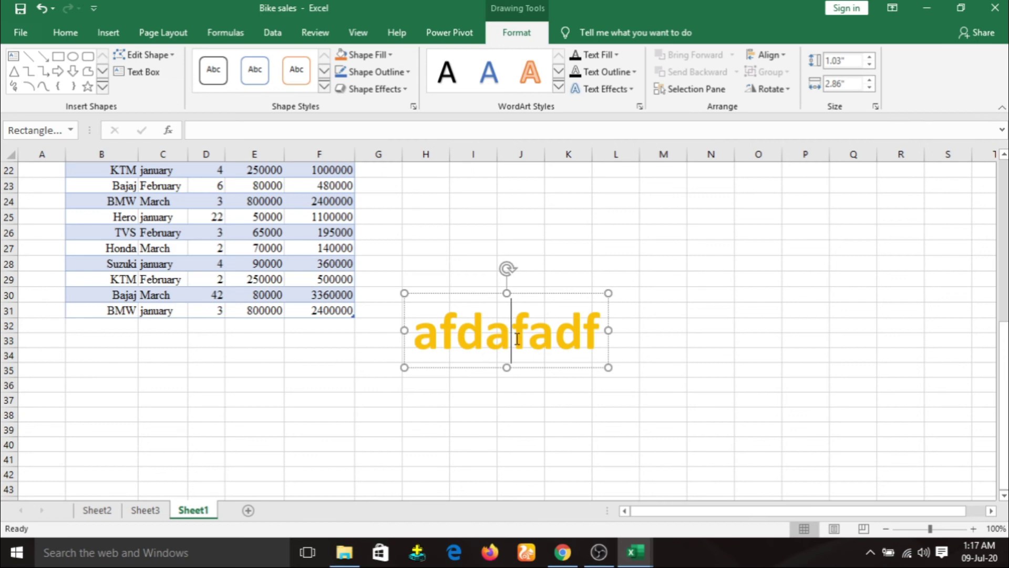
pyautogui.click(541, 293)
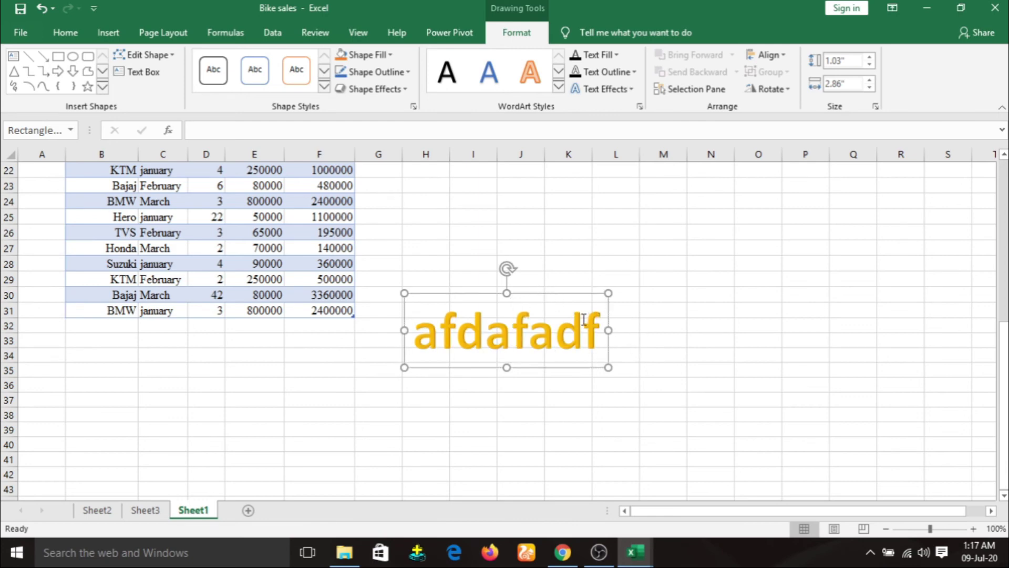
pyautogui.hotkey('ctrl', 'z')
pyautogui.hotkey('ctrl', 'z')
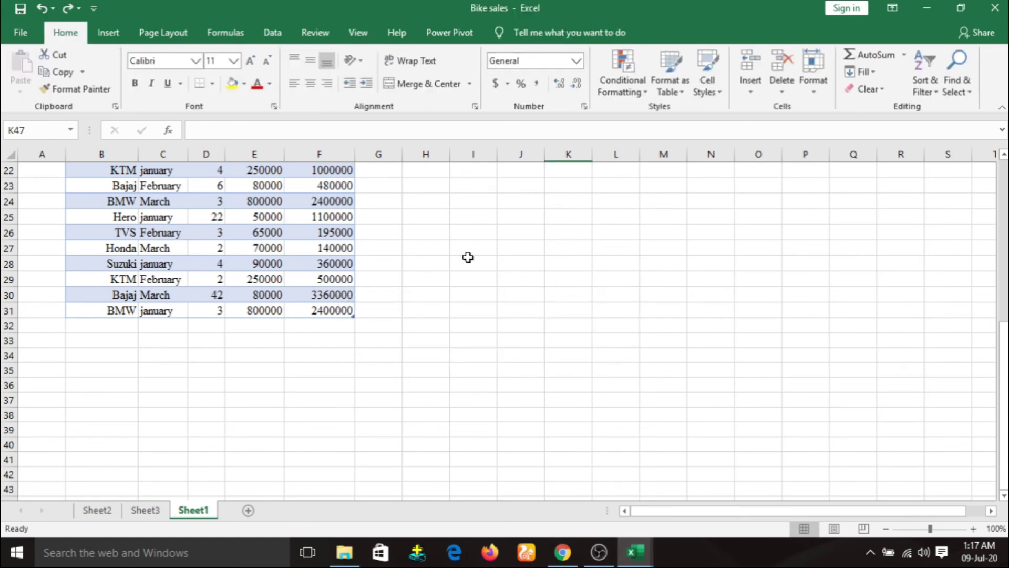
# Step: Select cell E34 and explore the signature line options, including additional signature services
pyautogui.click(111, 40)
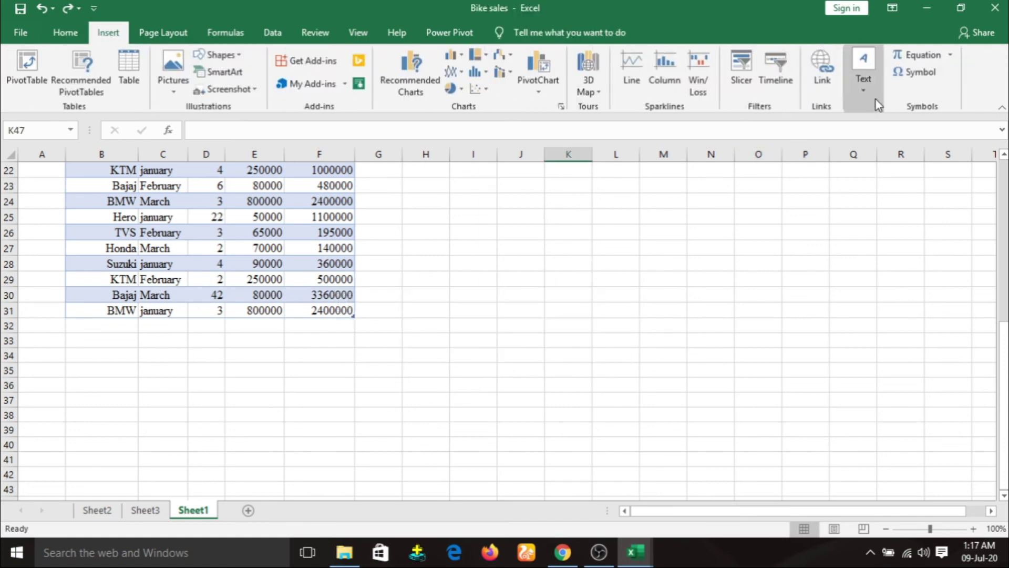
pyautogui.click(863, 73)
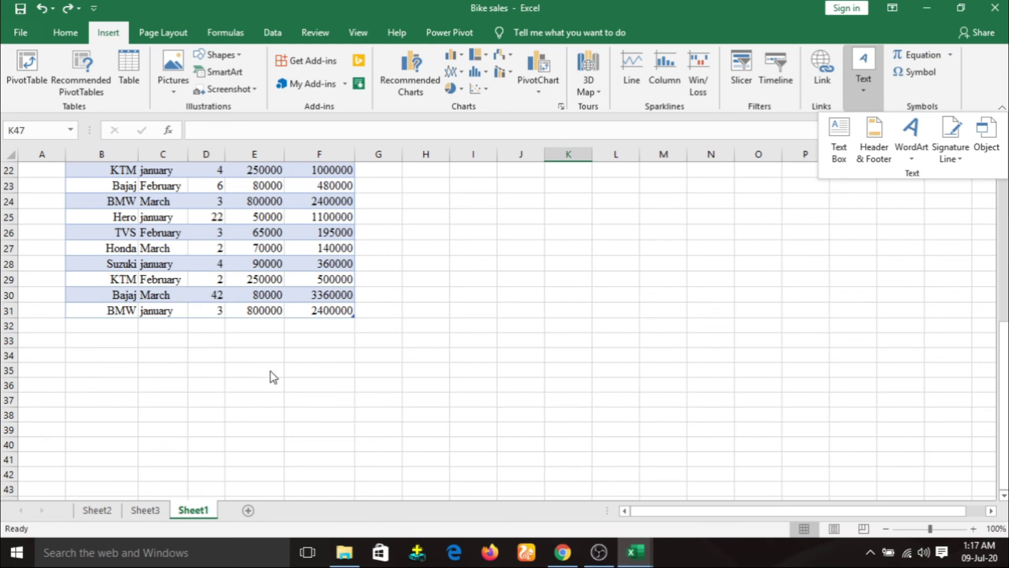
pyautogui.click(239, 350)
pyautogui.click(238, 354)
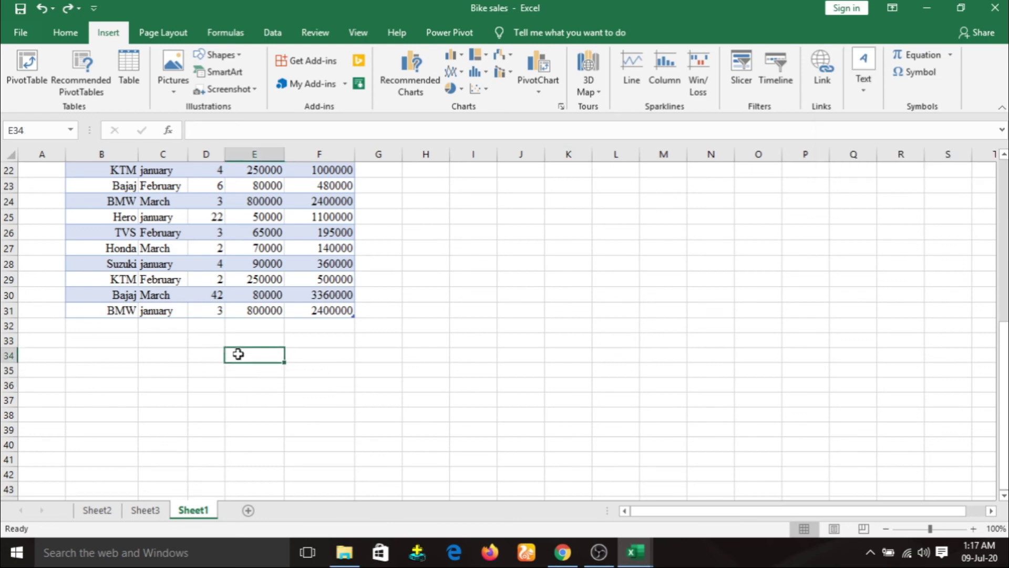
pyautogui.click(866, 79)
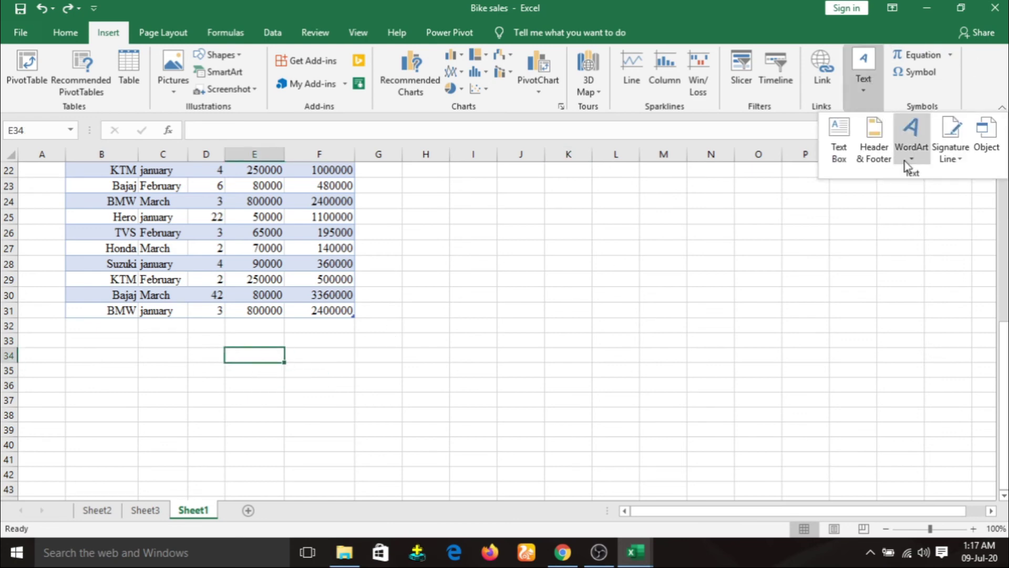
pyautogui.click(954, 154)
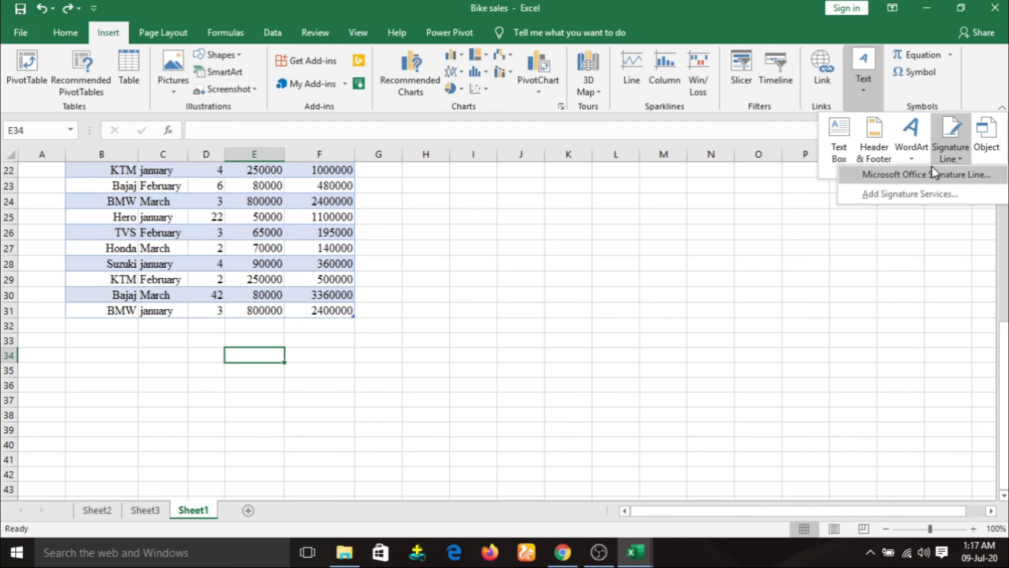
pyautogui.click(916, 195)
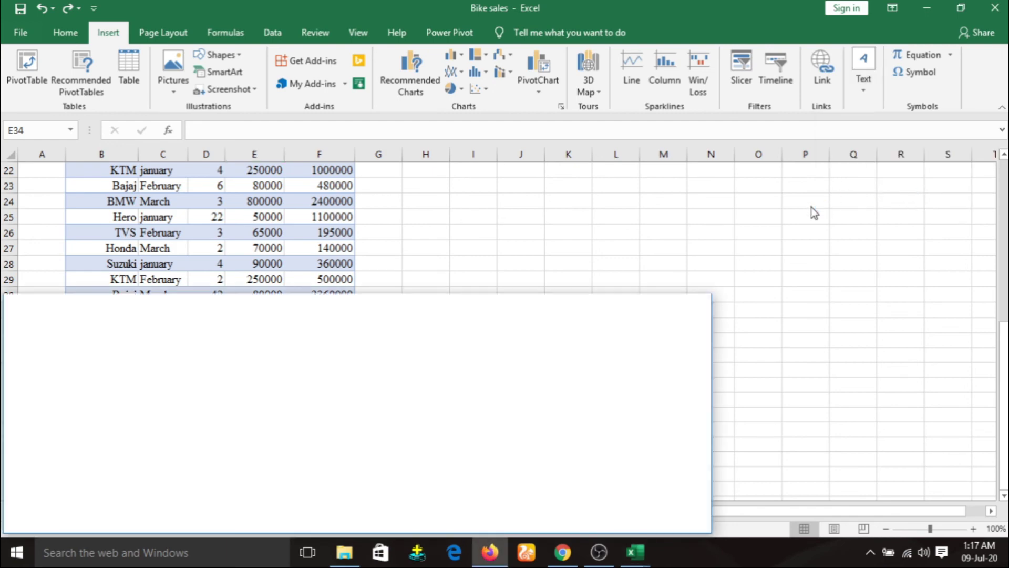
pyautogui.click(694, 306)
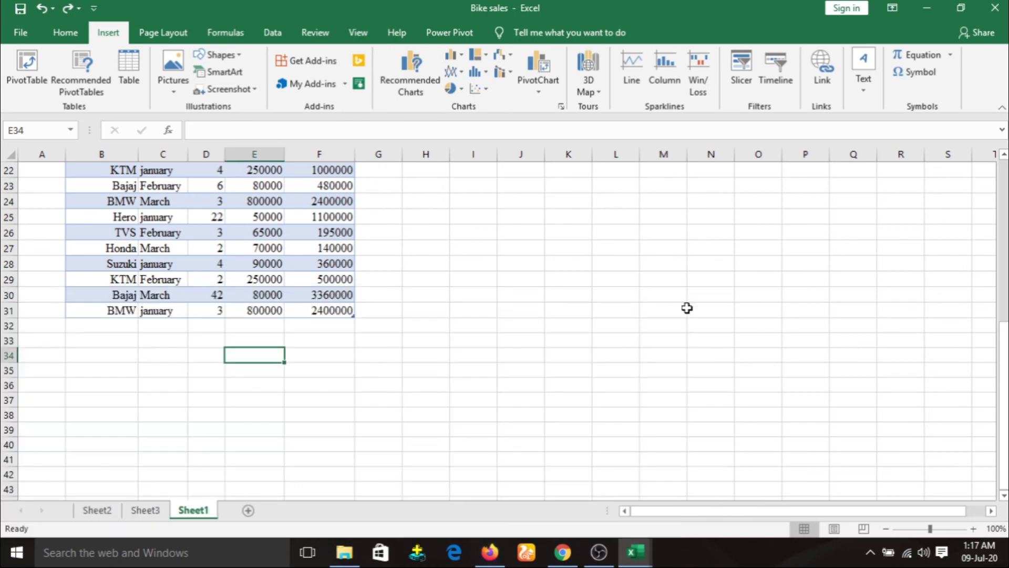
# Step: Insert a Microsoft Office signature line titled Manager and move it just under the sales table
pyautogui.click(875, 99)
pyautogui.click(950, 154)
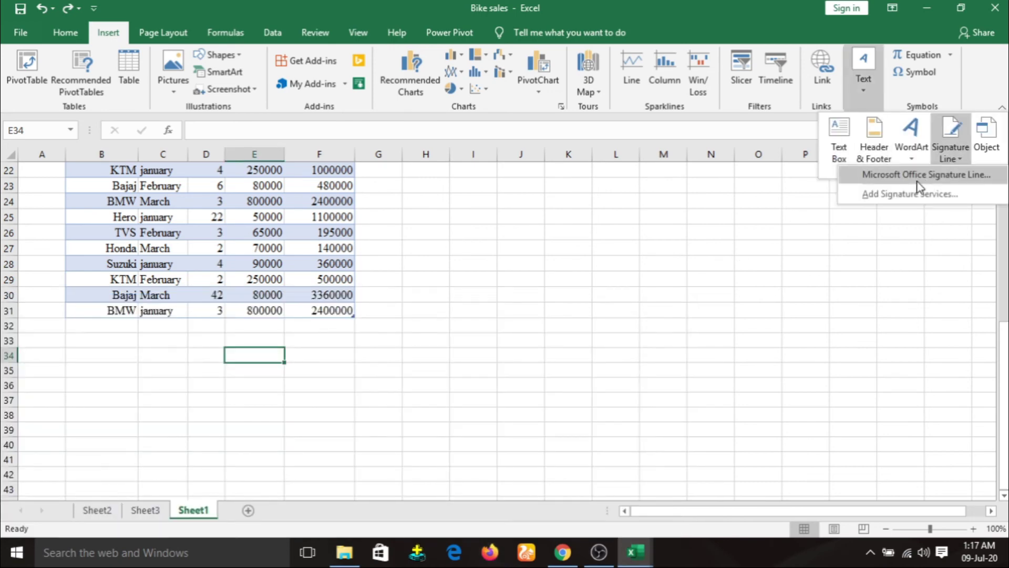
pyautogui.click(919, 175)
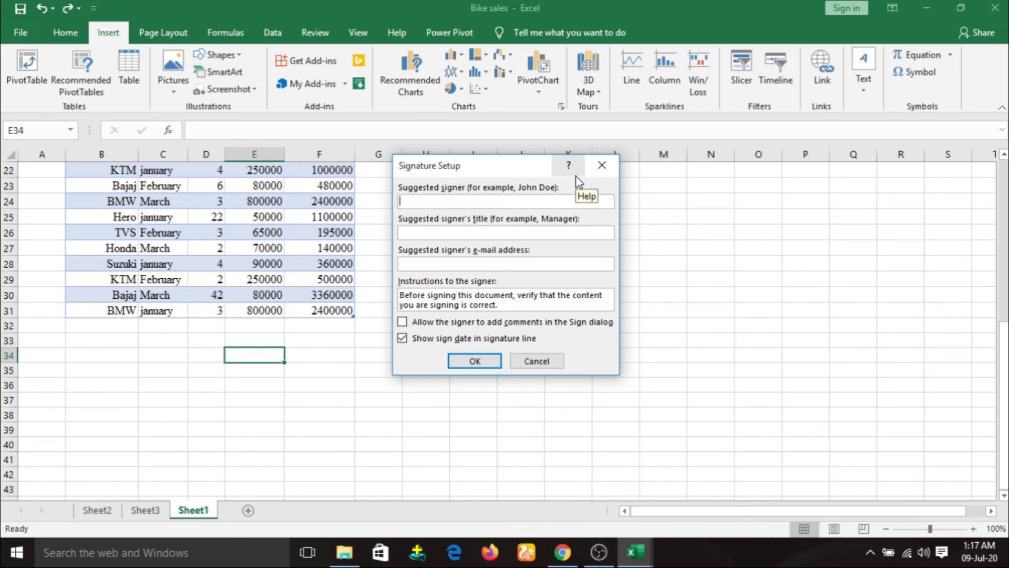
pyautogui.write('Armana')
pyautogui.write('ger')
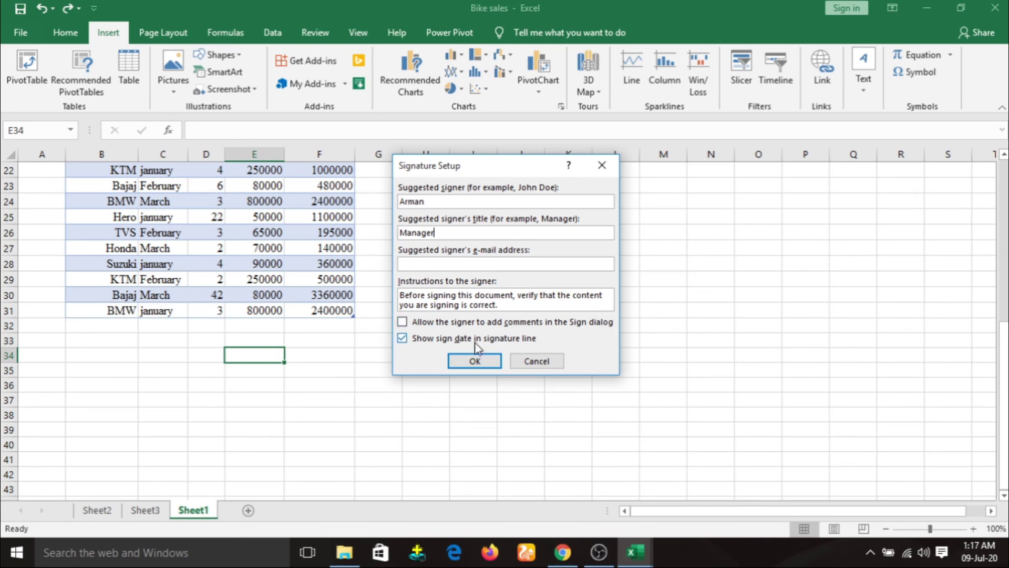
pyautogui.click(475, 360)
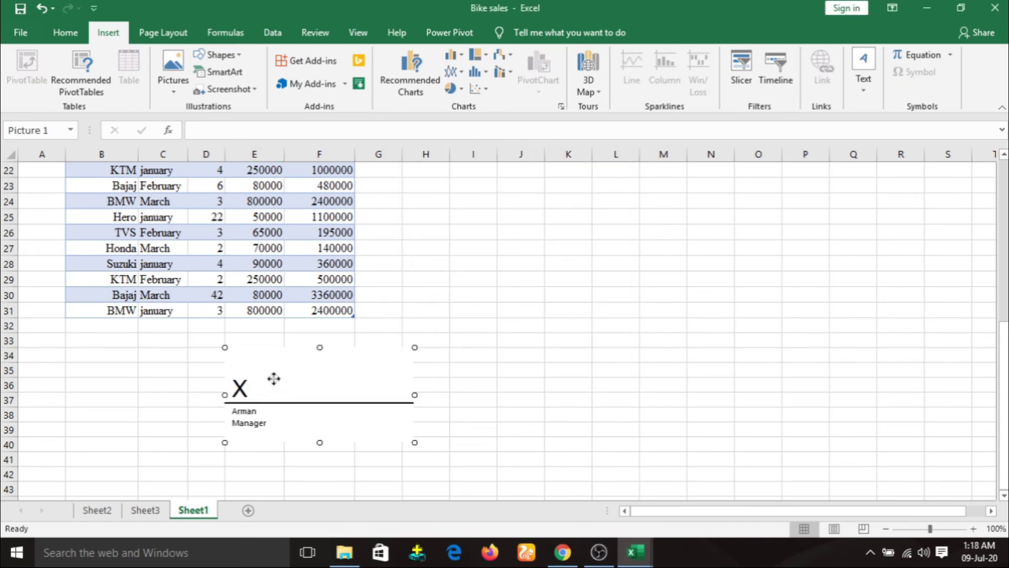
pyautogui.moveTo(271, 377); pyautogui.dragTo(241, 360)
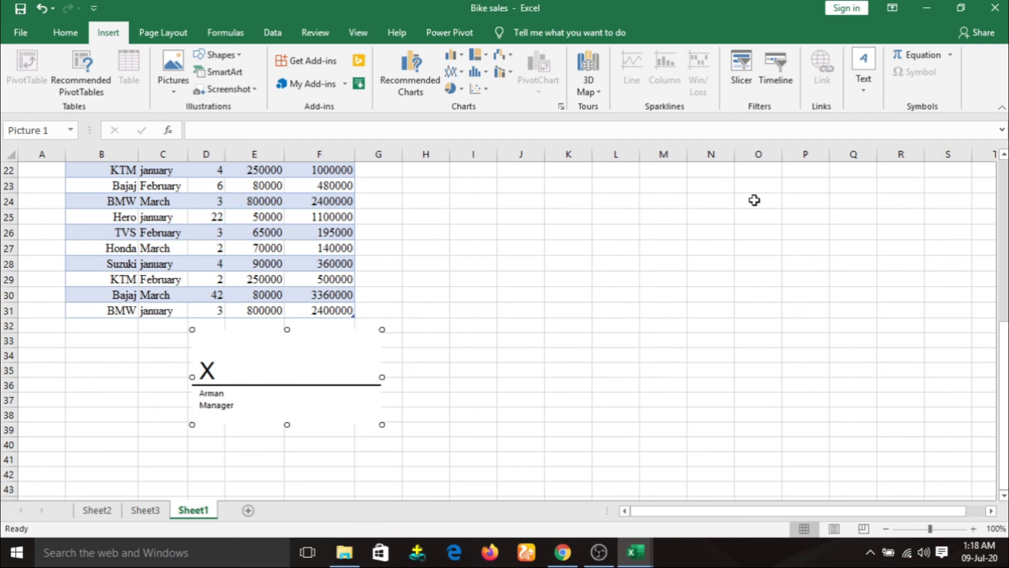
pyautogui.click(865, 87)
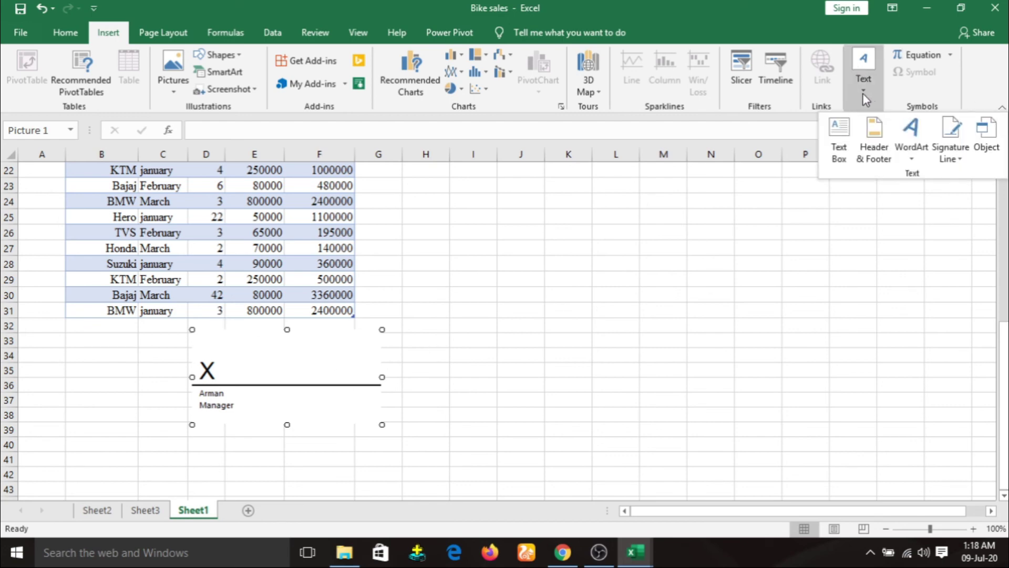
# Step: In the Object dialog, browse object types such as PDFXML Document, Graph Chart and Bitmap Image
pyautogui.click(982, 147)
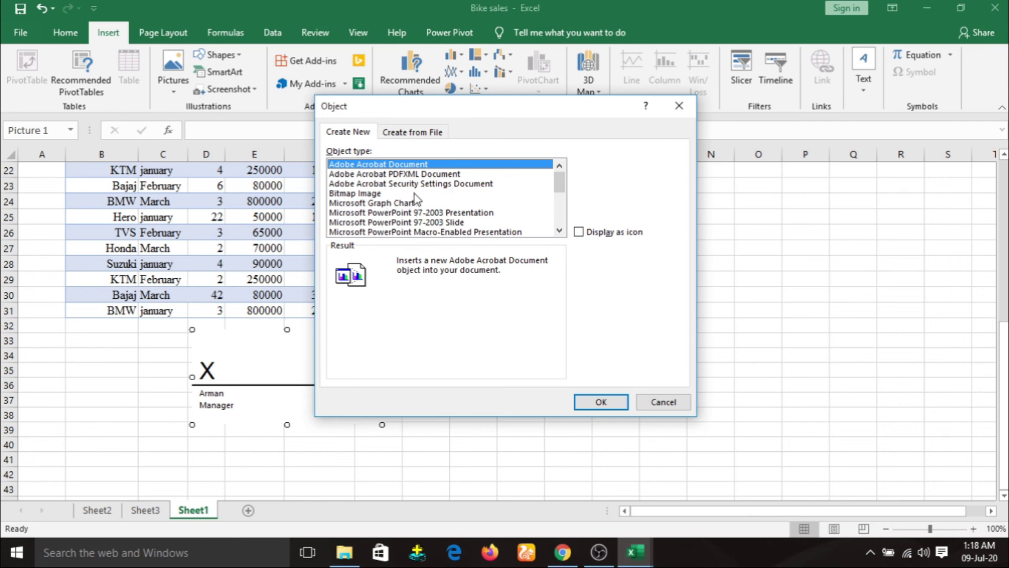
pyautogui.scroll(-1, 416, 199)
pyautogui.scroll(-1, 415, 199)
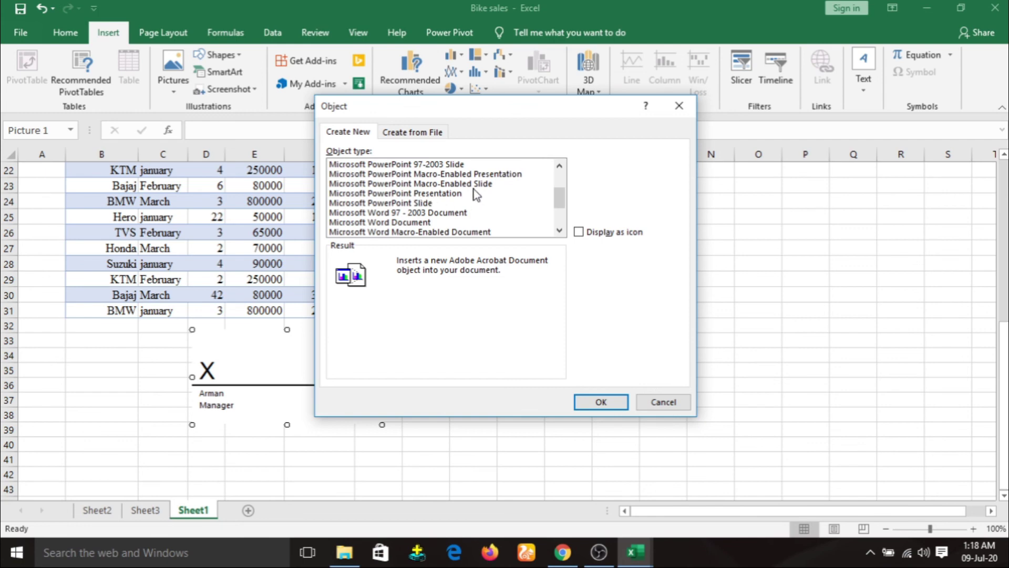
pyautogui.scroll(-1, 412, 215)
pyautogui.scroll(-1, 414, 211)
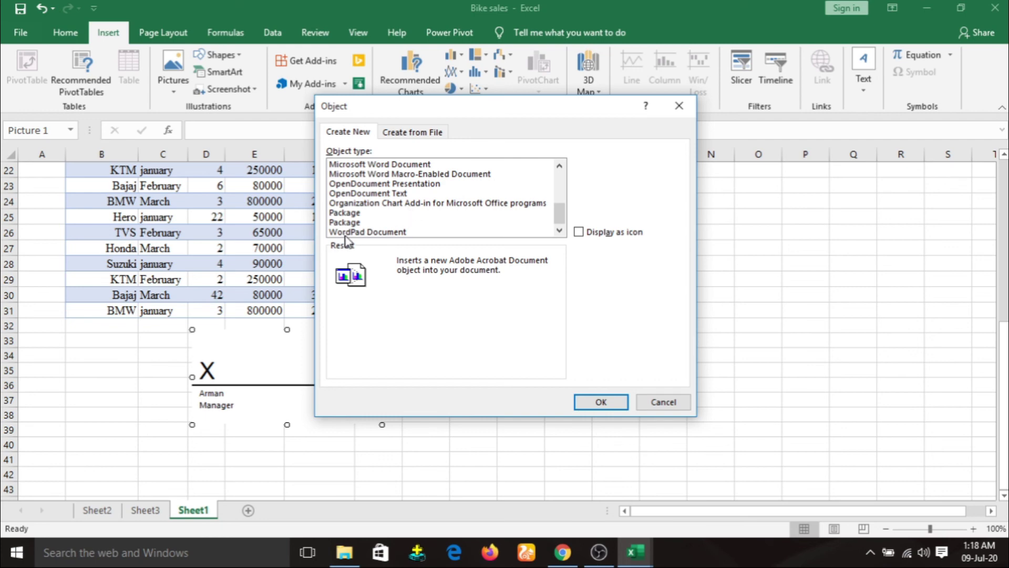
pyautogui.scroll(5, 373, 223)
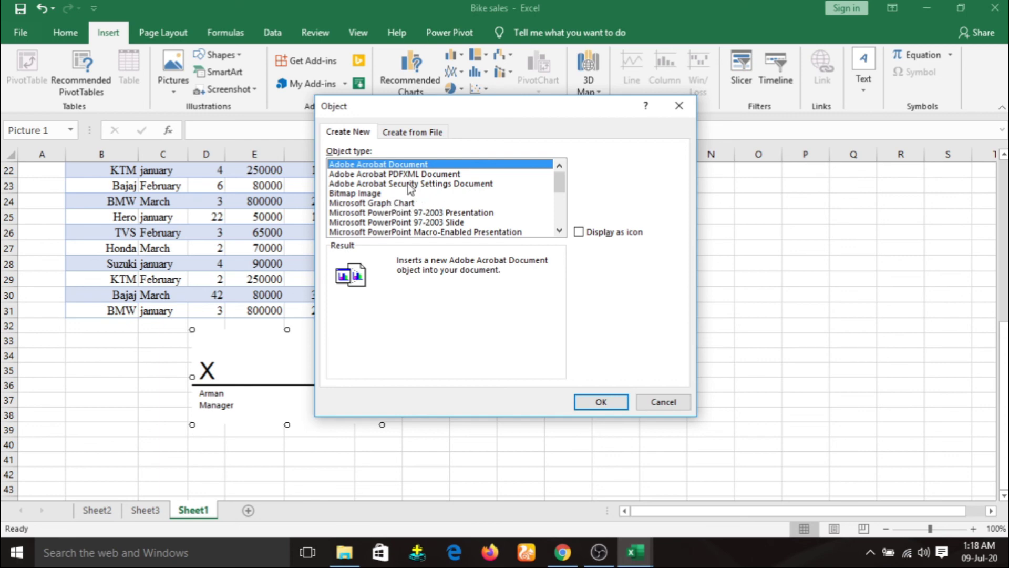
pyautogui.click(414, 134)
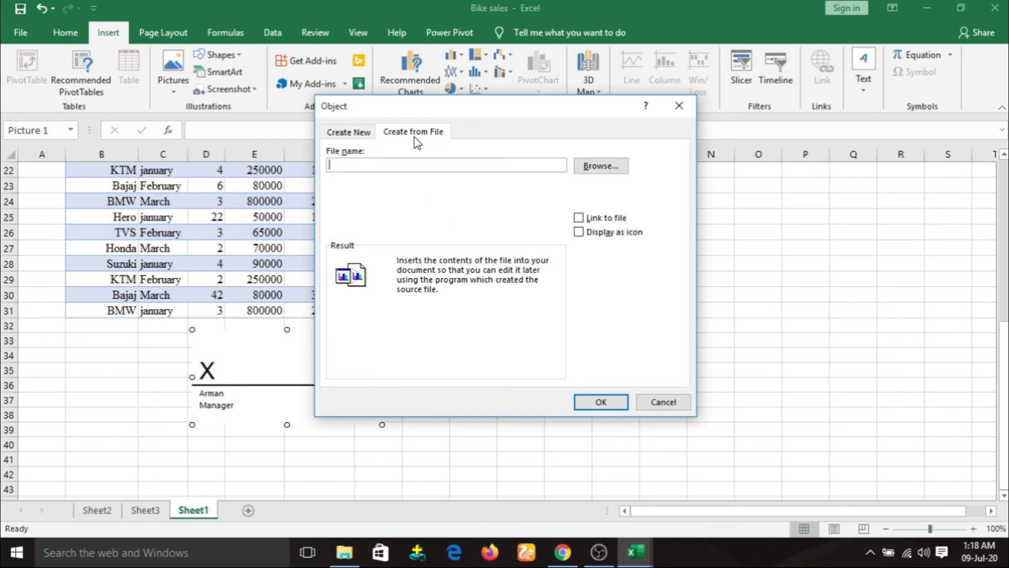
pyautogui.click(361, 132)
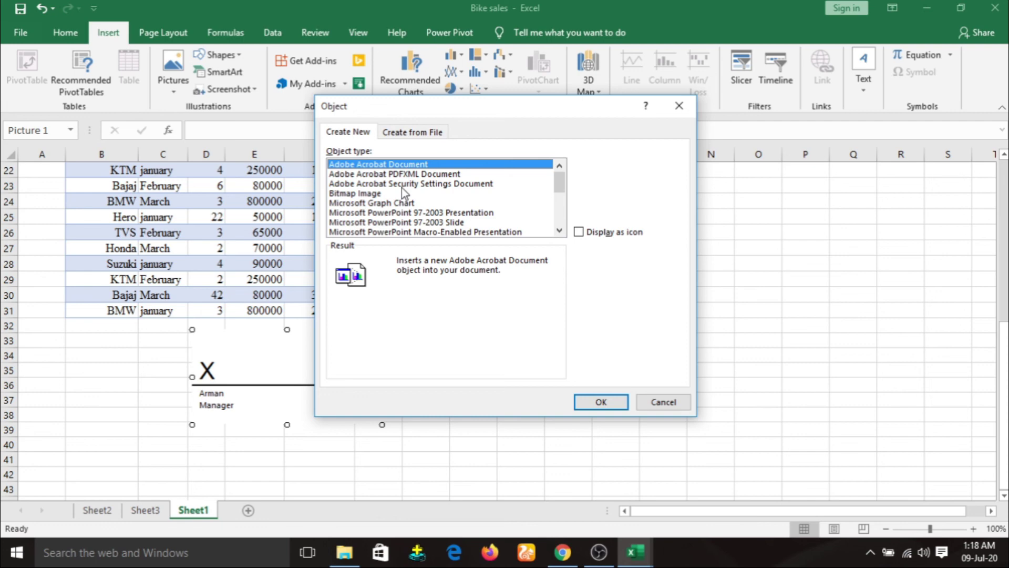
pyautogui.click(404, 174)
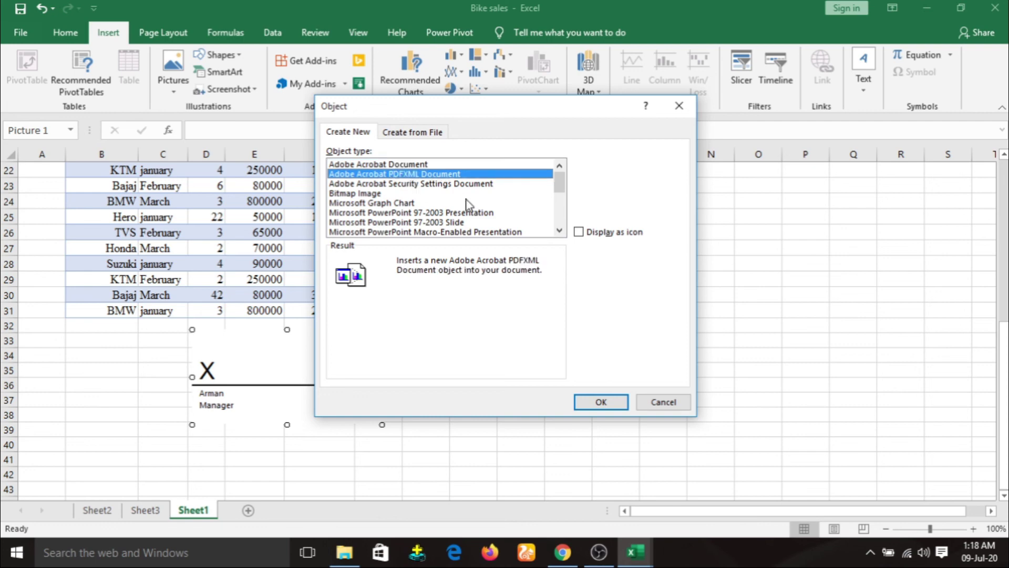
pyautogui.click(372, 203)
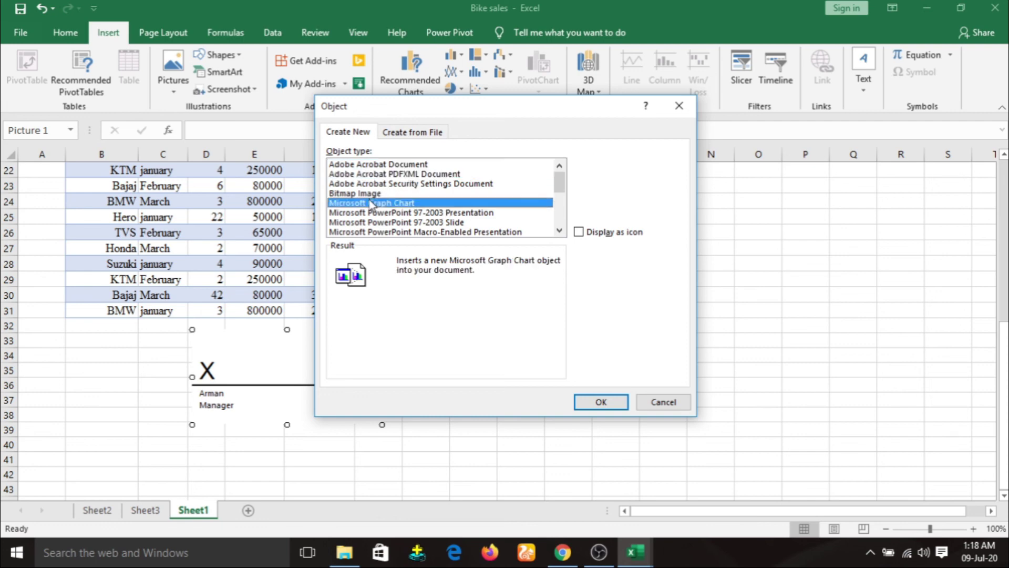
pyautogui.click(370, 195)
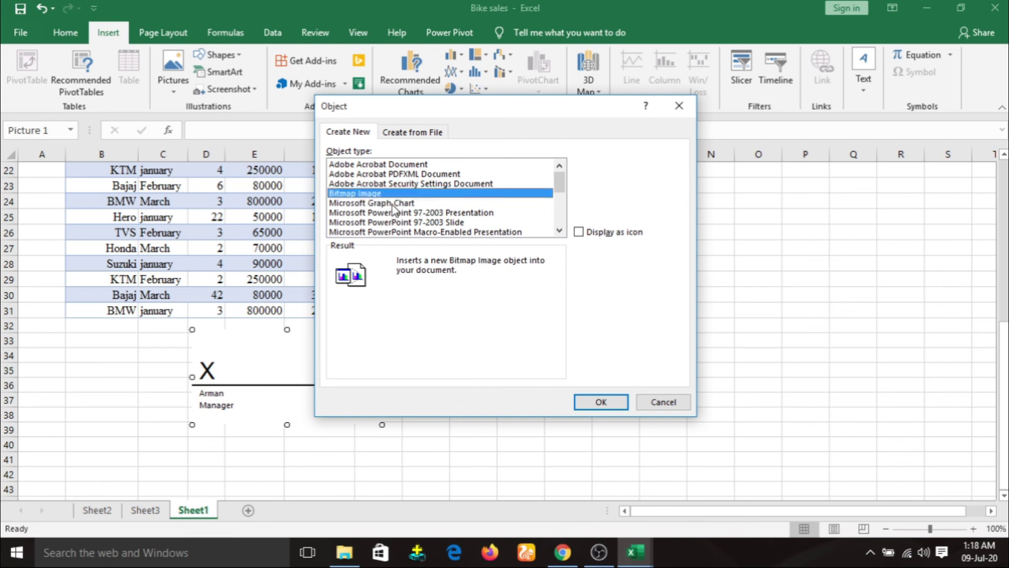
pyautogui.click(393, 203)
pyautogui.scroll(-1, 462, 202)
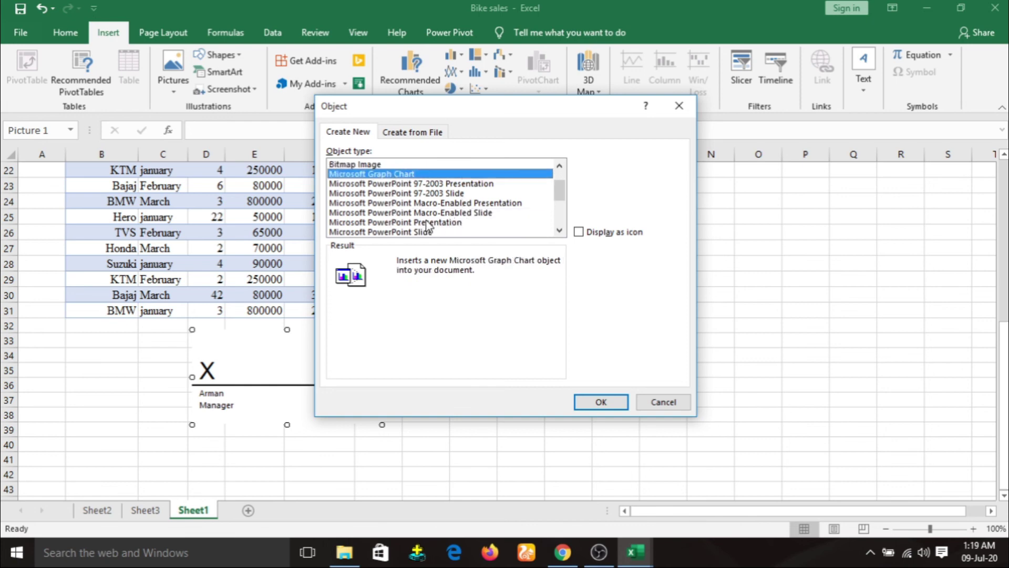
pyautogui.scroll(-1, 435, 225)
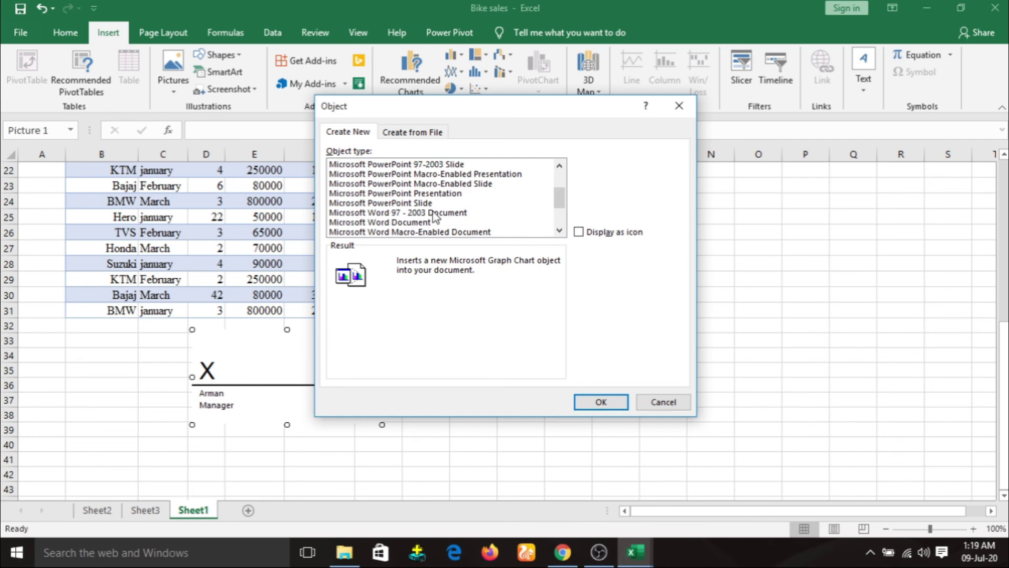
# Step: Embed a new Microsoft Word Document containing 'kdlhgfaskdhfjsdhflkj'
pyautogui.click(420, 222)
pyautogui.click(600, 402)
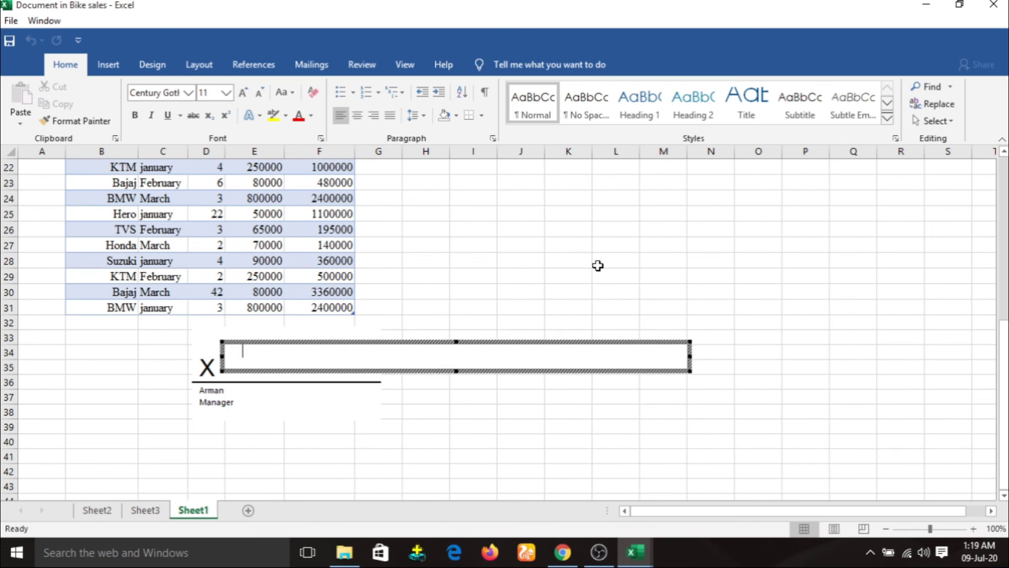
pyautogui.write('kdlhgf')
pyautogui.write('askdhfjsdhflkj')
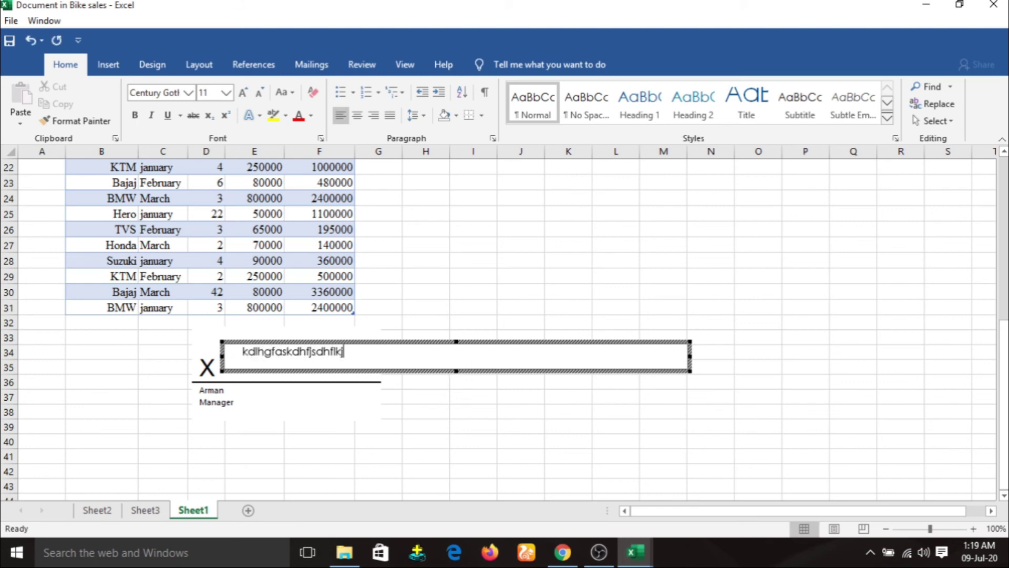
pyautogui.click(745, 303)
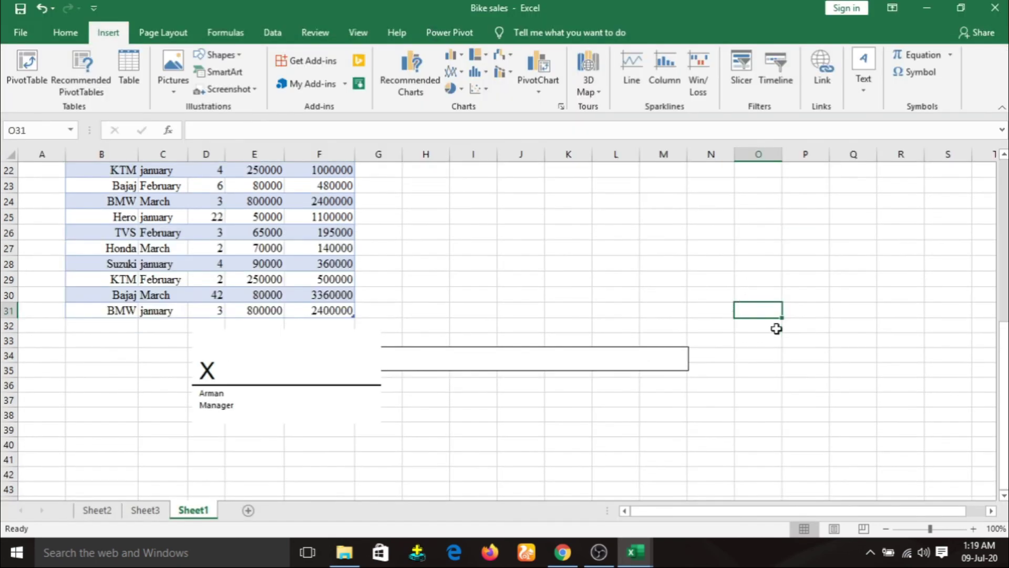
# Step: Move the embedded Word document up beside the sales table and reopen the Object dialog
pyautogui.moveTo(505, 370); pyautogui.dragTo(726, 306)
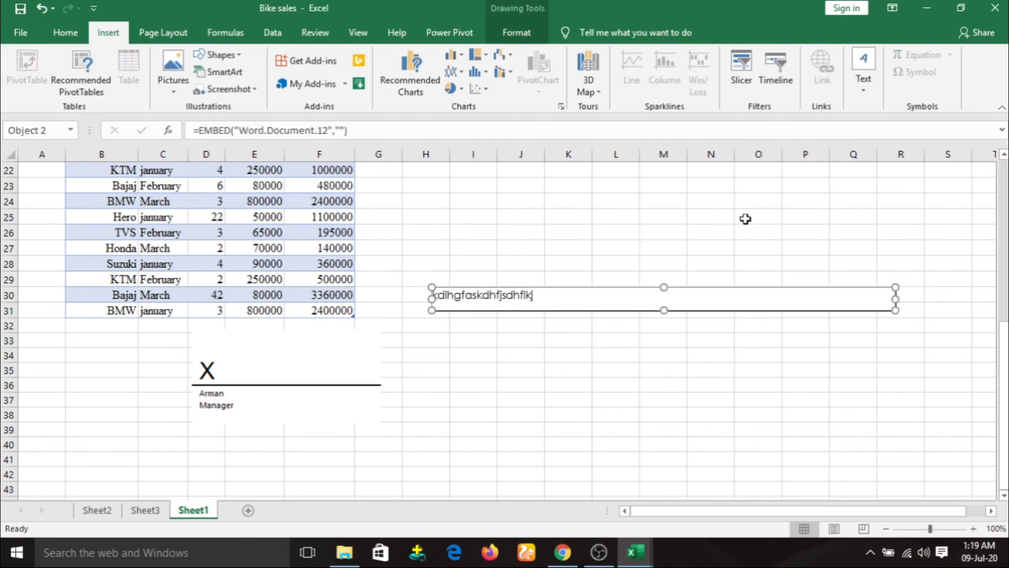
pyautogui.moveTo(579, 298)
pyautogui.mouseDown()
pyautogui.moveTo(596, 257)
pyautogui.moveTo(572, 269)
pyautogui.mouseUp()
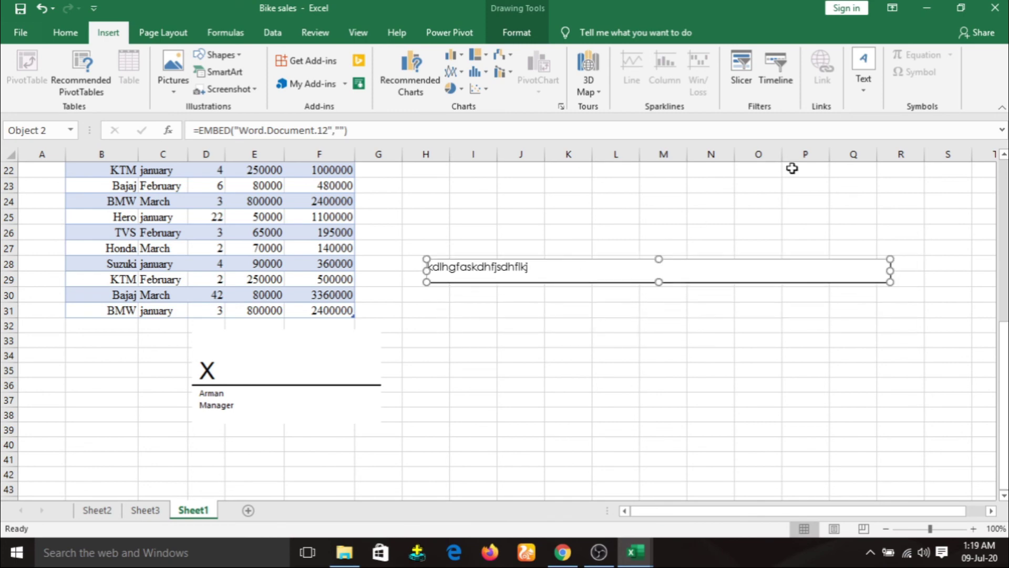
pyautogui.click(852, 100)
pyautogui.click(987, 140)
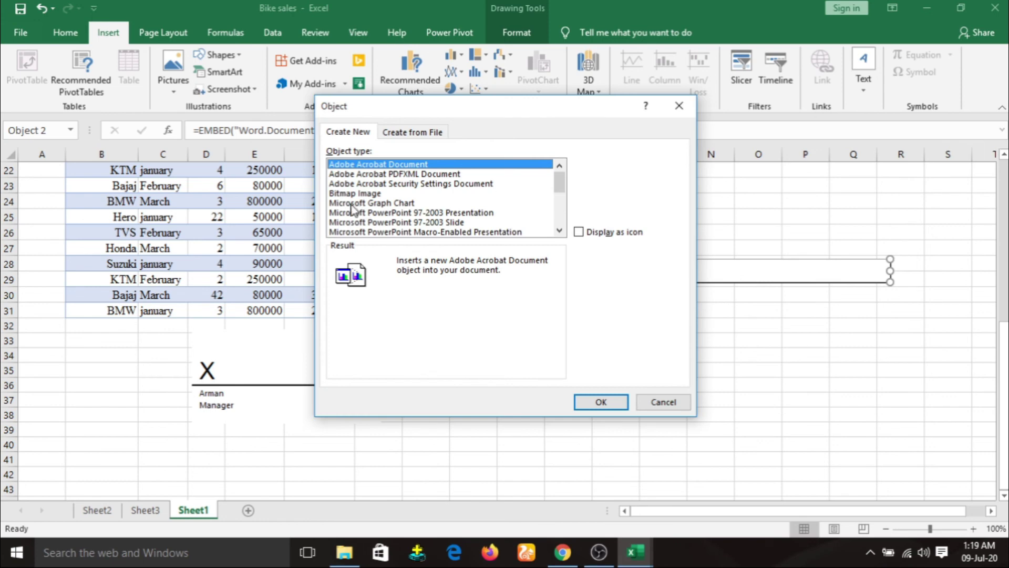
pyautogui.click(601, 401)
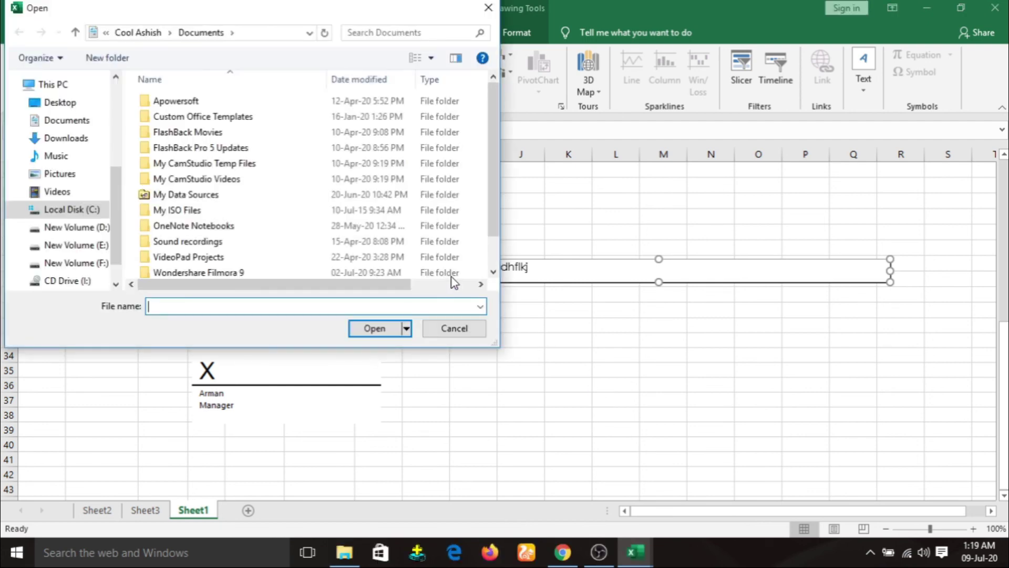
pyautogui.scroll(-1, 281, 200)
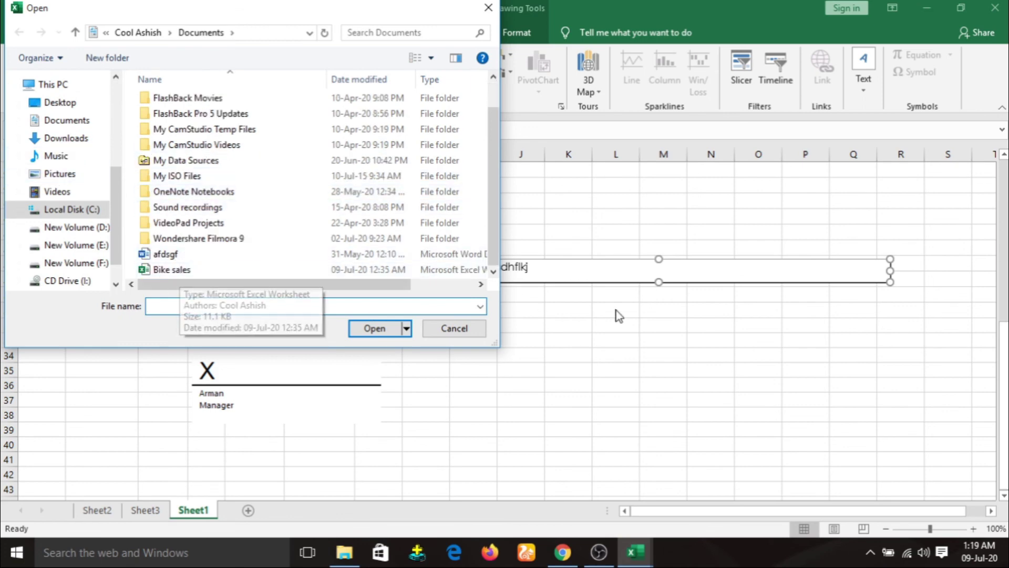
pyautogui.click(455, 332)
pyautogui.click(527, 320)
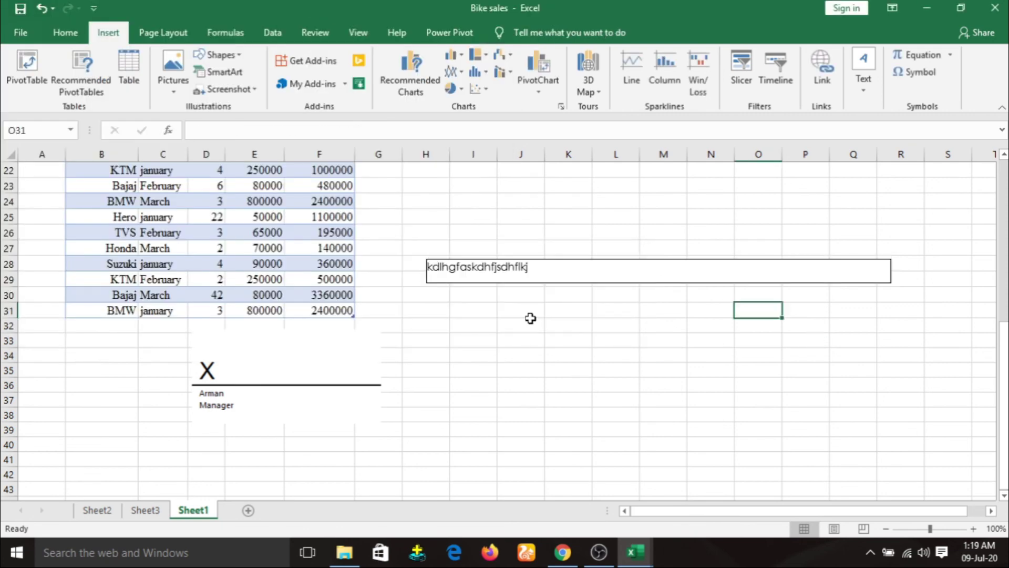
pyautogui.click(566, 275)
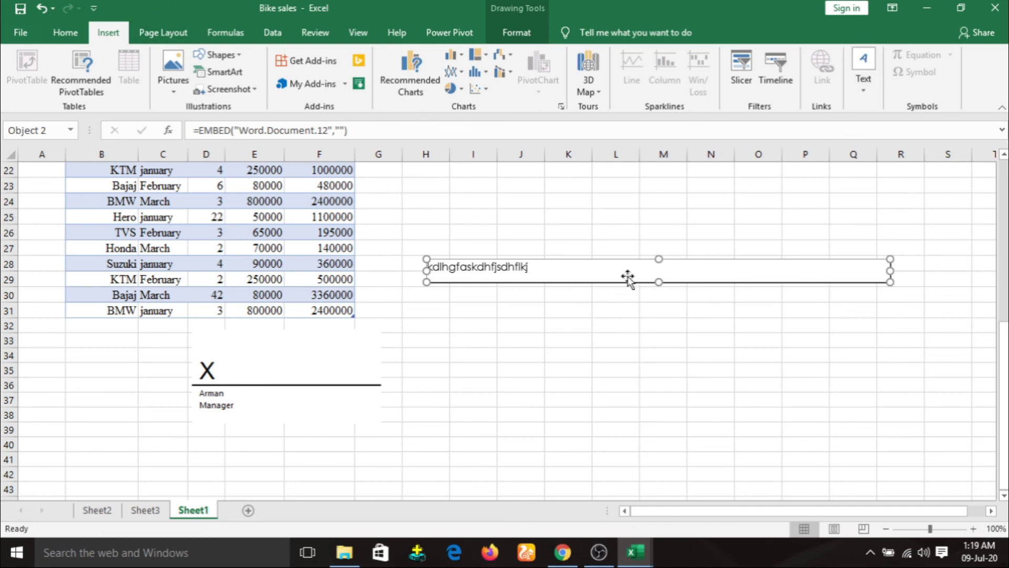
pyautogui.press('Escape')
pyautogui.click(614, 221)
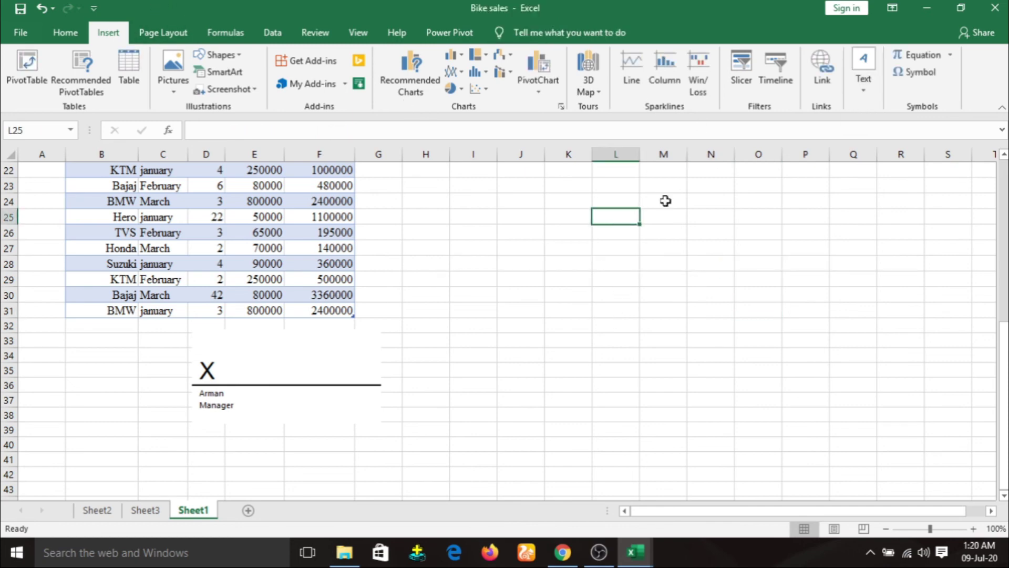
pyautogui.click(862, 99)
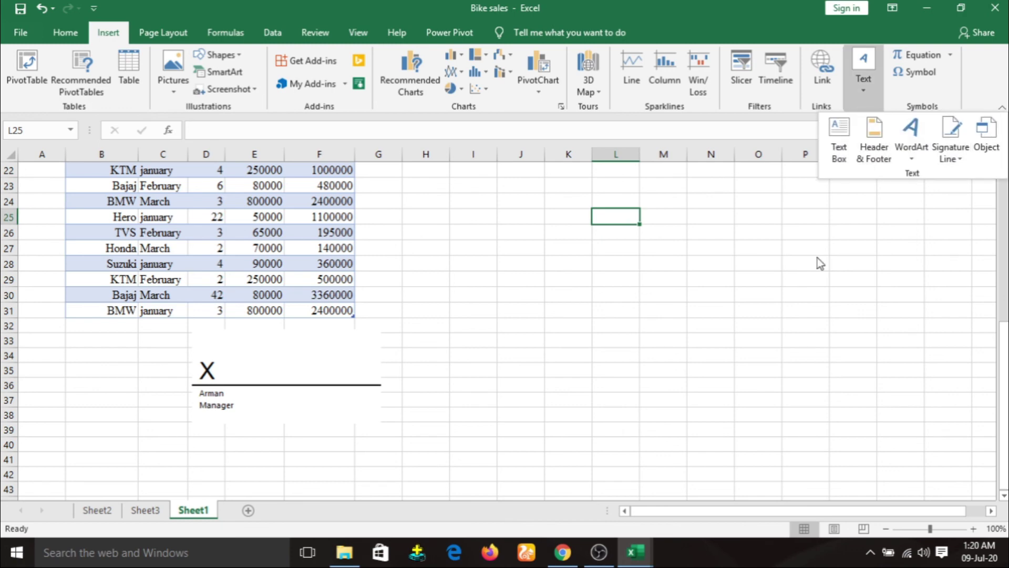
# Step: Close the text options and open the Equation dropdown to show Binomial Theorem and other built-ins
pyautogui.click(824, 244)
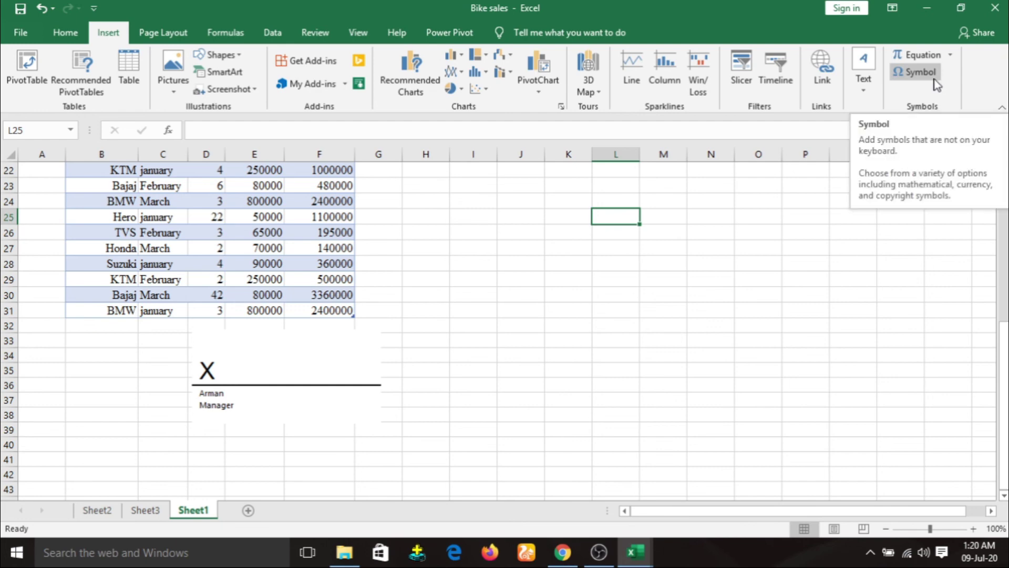
pyautogui.click(951, 57)
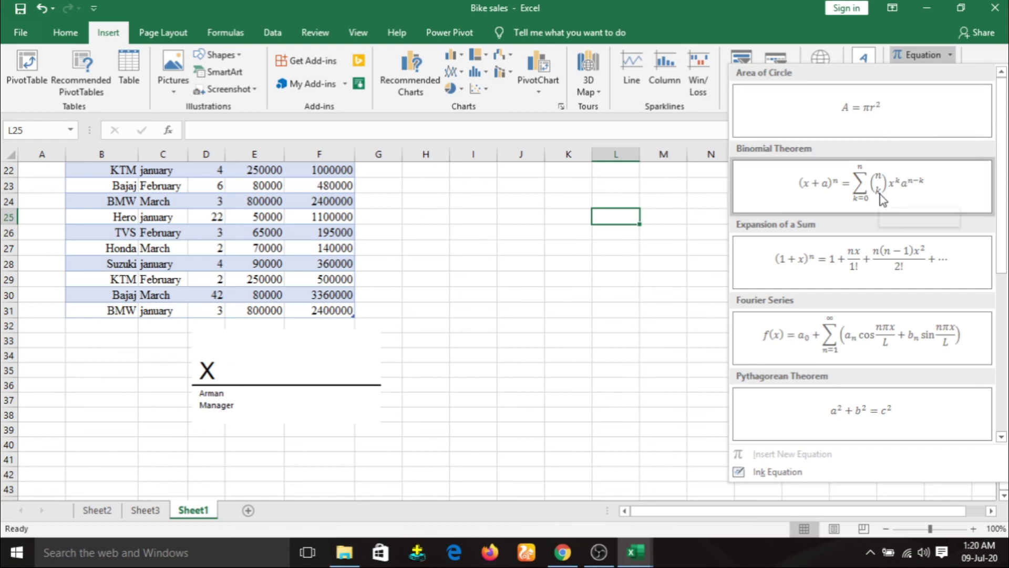
# Step: Replace the x in (x + a) with t
pyautogui.press('Escape')
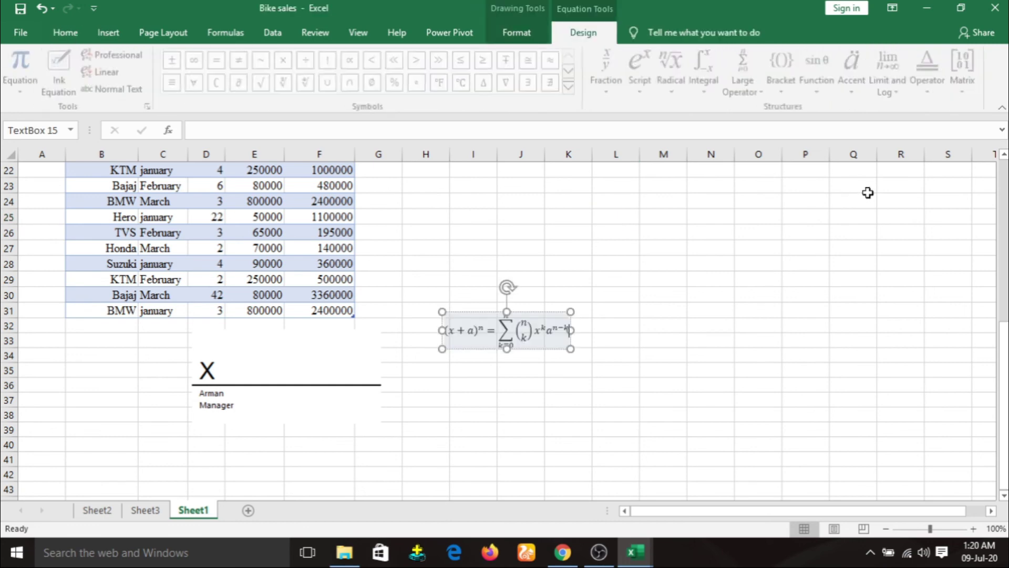
pyautogui.click(459, 330)
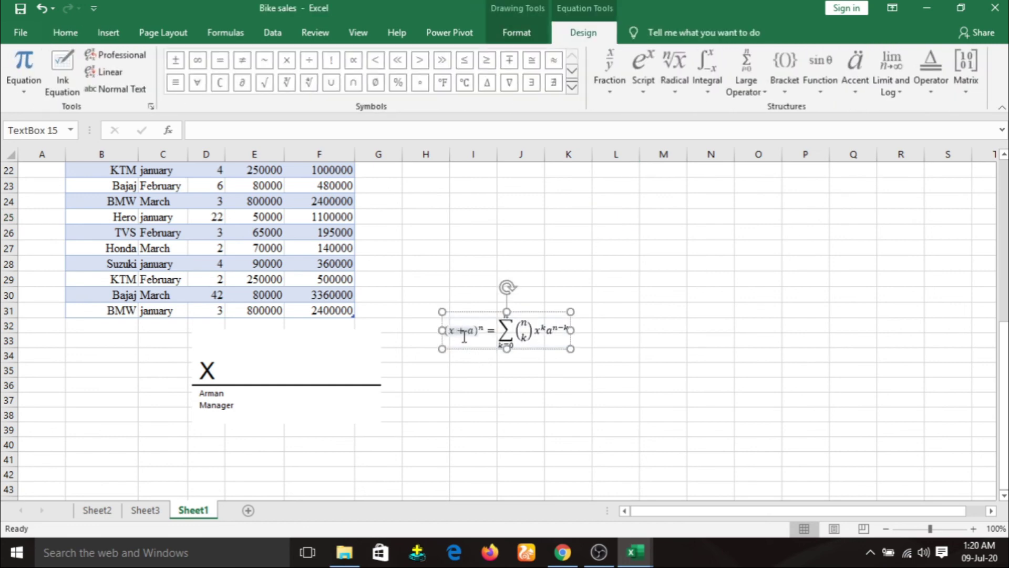
pyautogui.press('BackSpace')
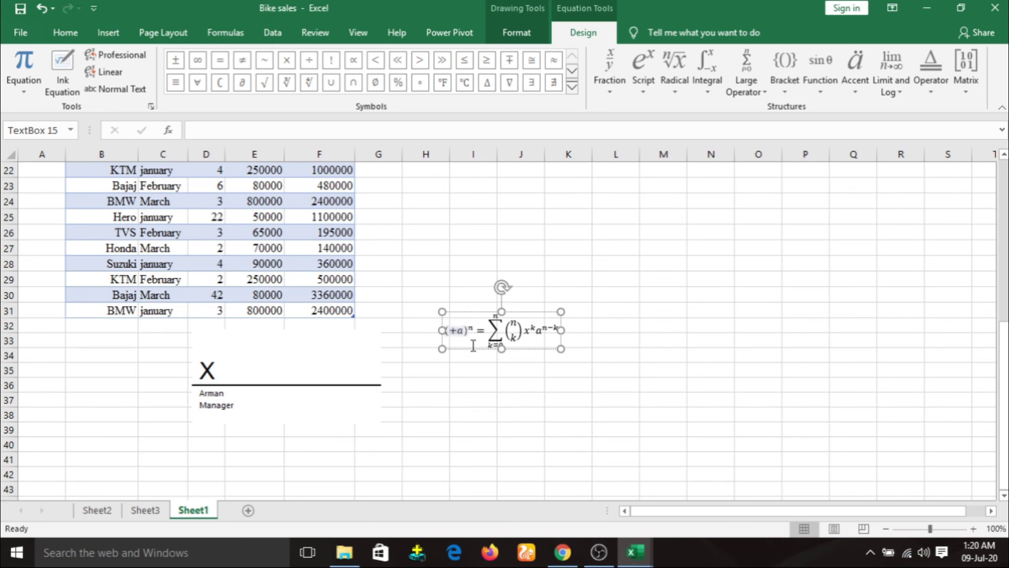
pyautogui.write('t')
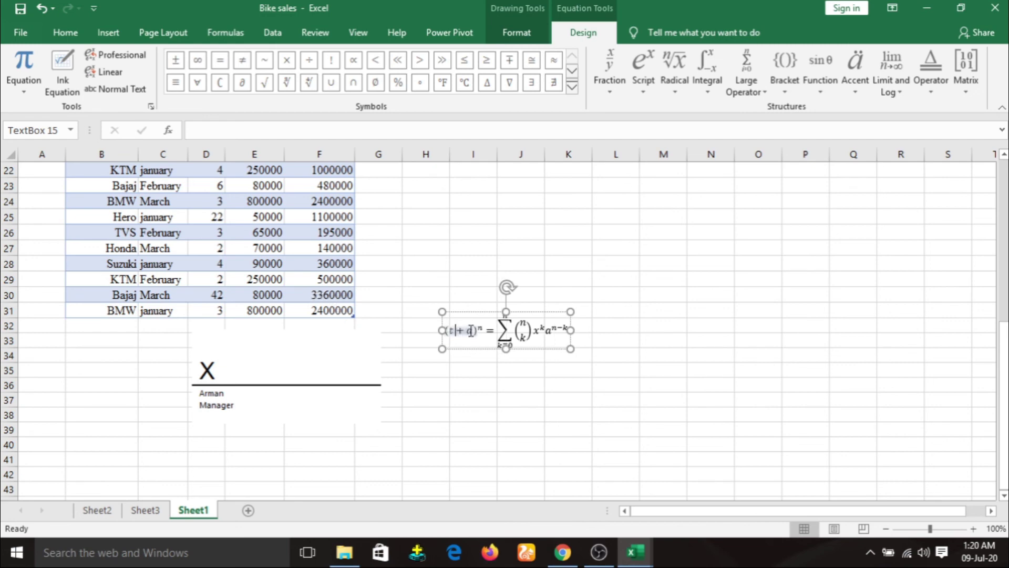
# Step: Change the exponent n to 3 so the left side reads (t + a)^3
pyautogui.click(487, 346)
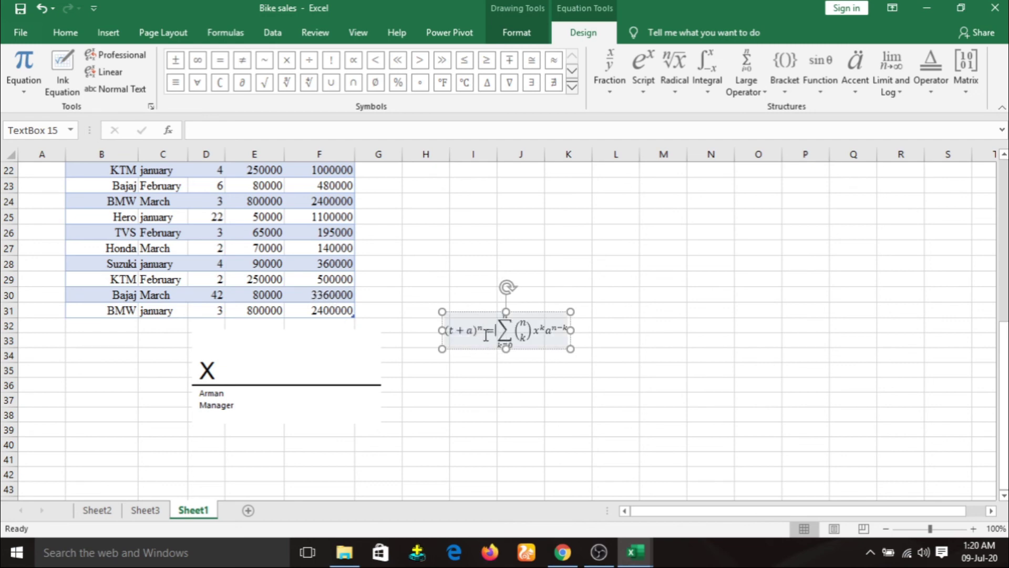
pyautogui.click(484, 328)
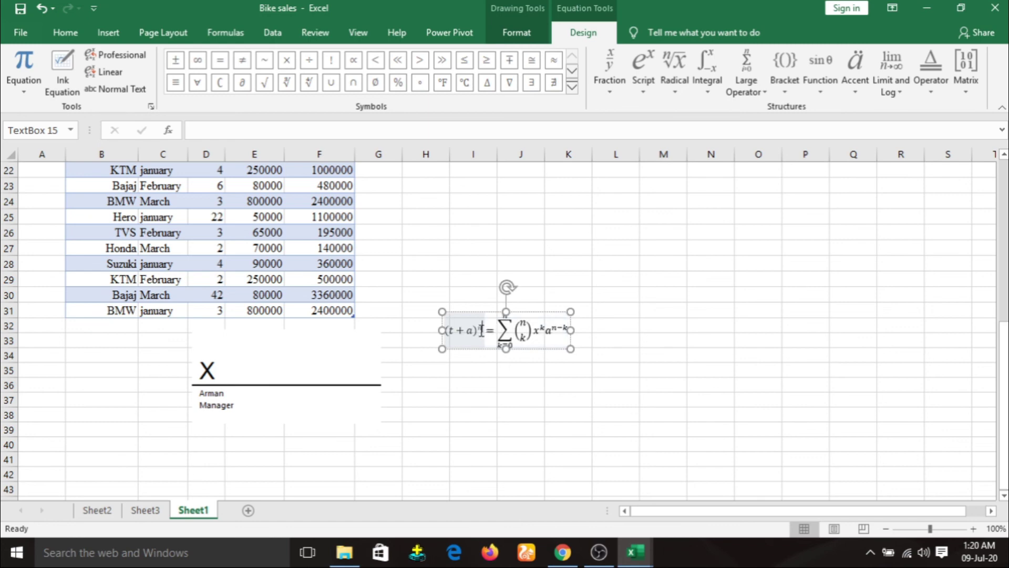
pyautogui.doubleClick(481, 328)
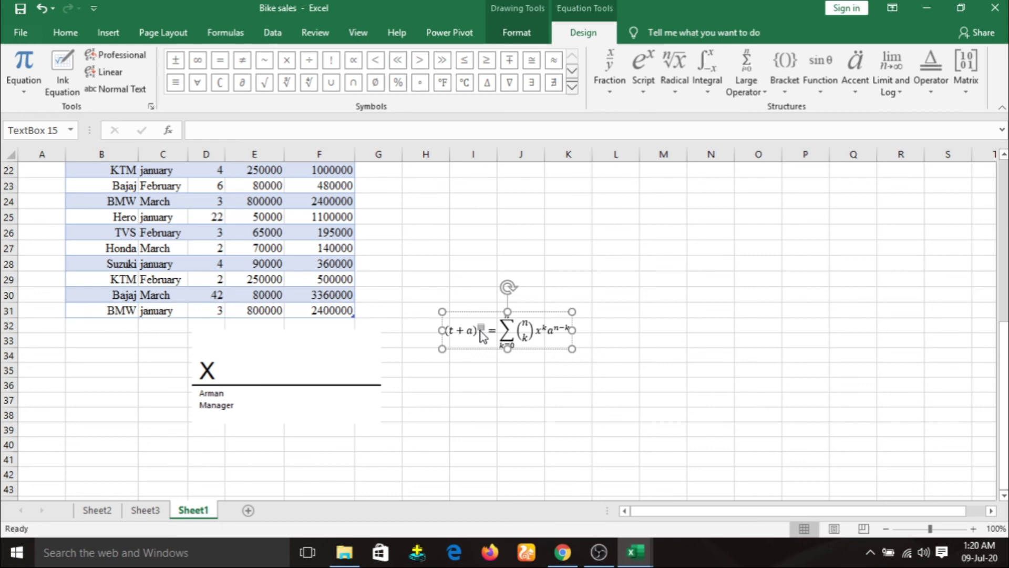
pyautogui.click(481, 330)
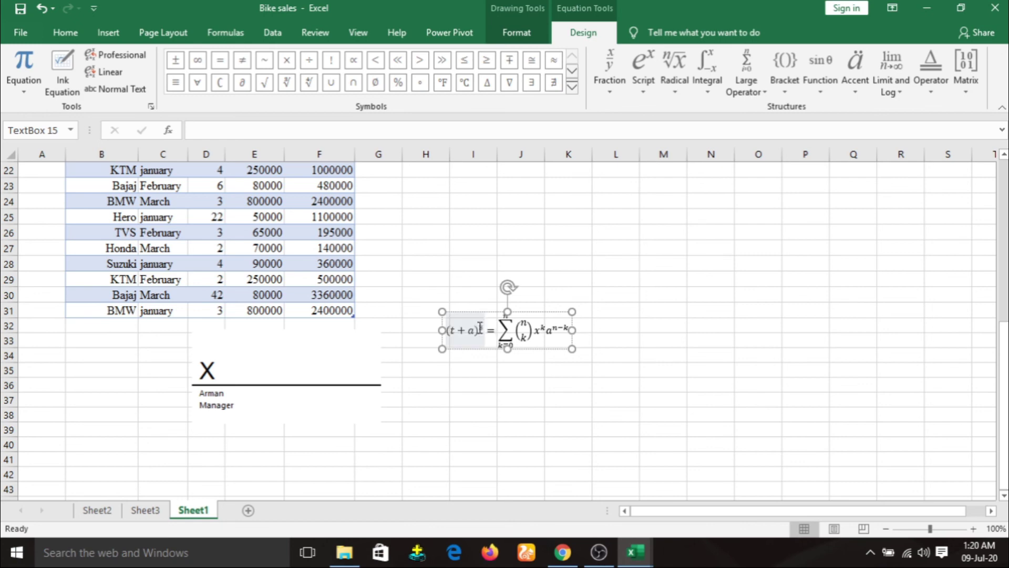
pyautogui.click(563, 388)
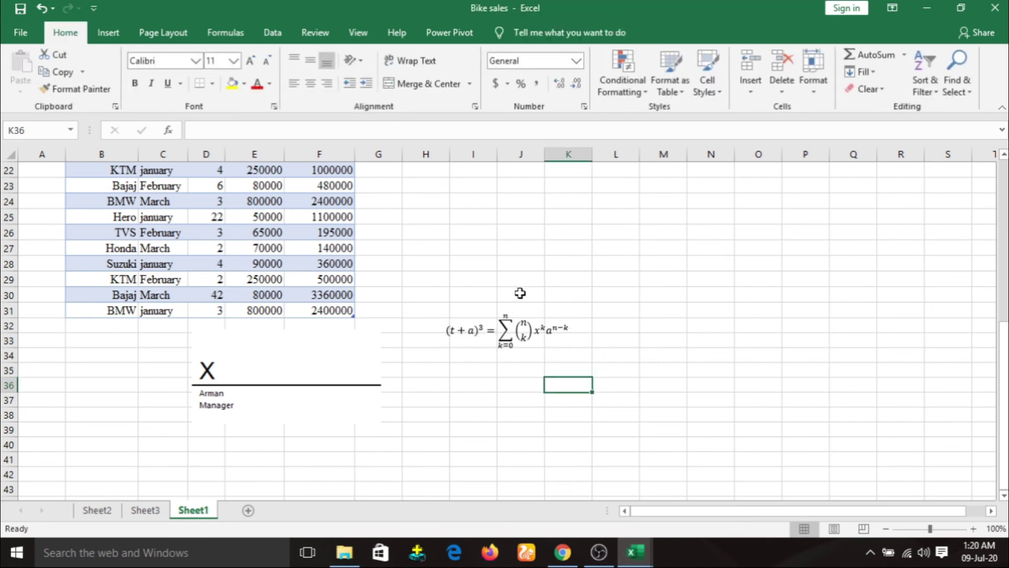
pyautogui.click(490, 327)
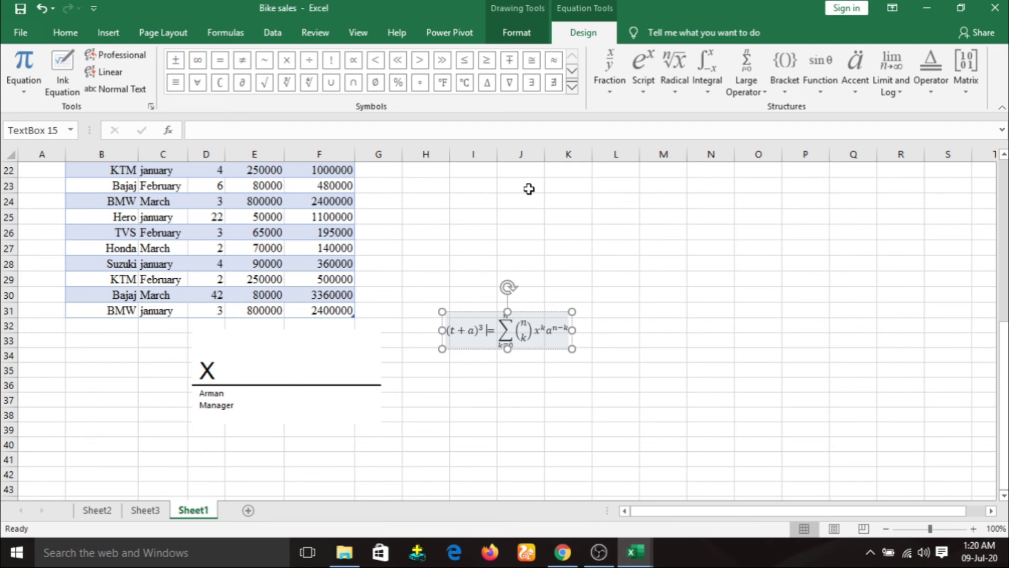
pyautogui.click(109, 32)
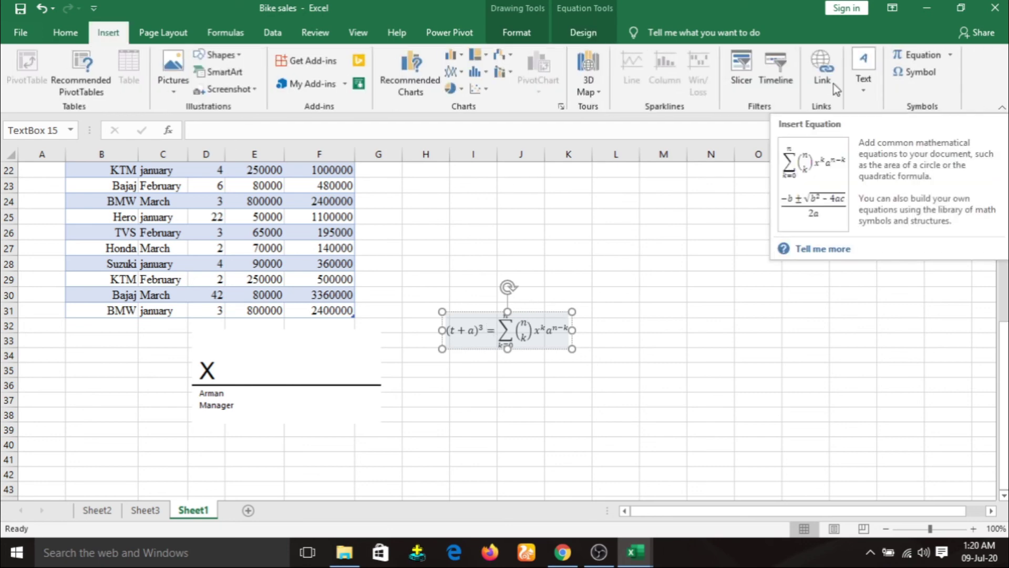
# Step: Insert a Euro sign (€) from the Symbol dialog right after (t + a)^3
pyautogui.click(920, 72)
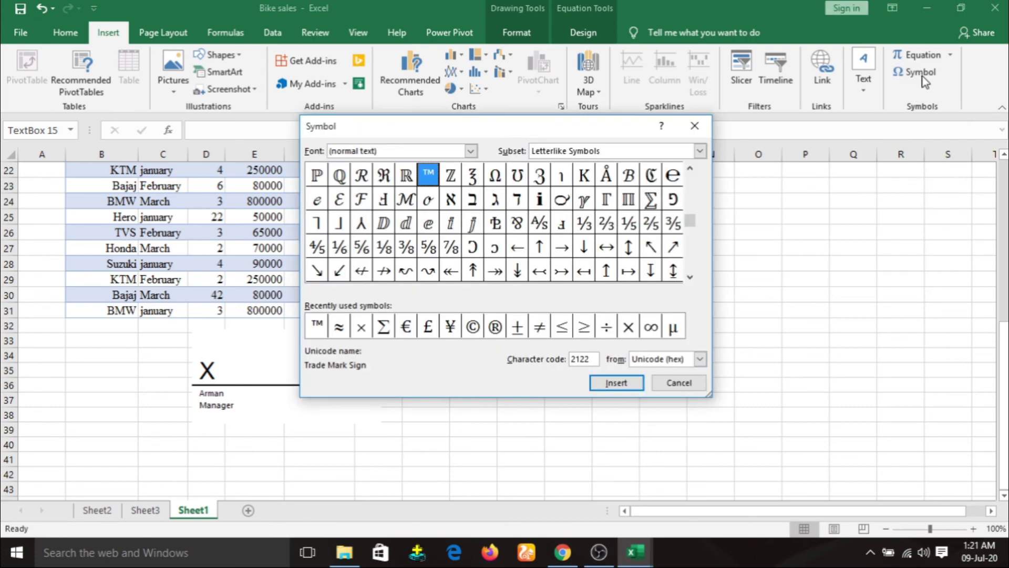
pyautogui.click(503, 271)
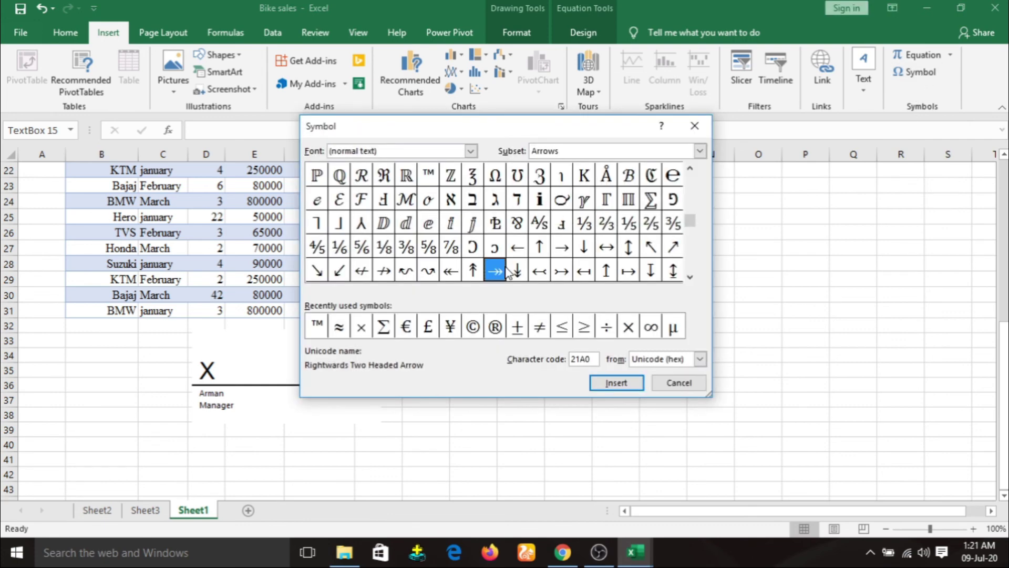
pyautogui.click(546, 268)
pyautogui.click(384, 326)
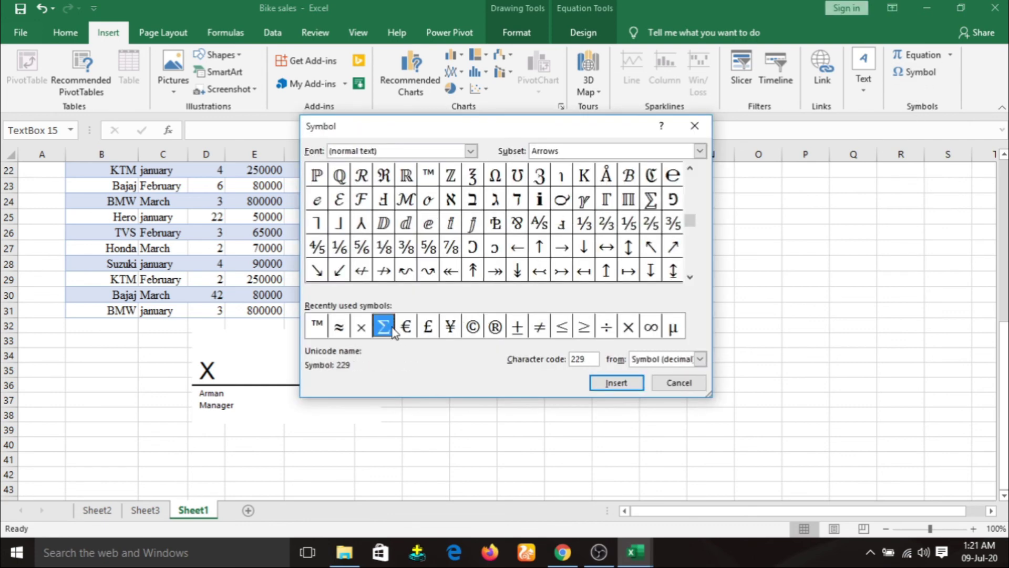
pyautogui.click(408, 326)
pyautogui.click(597, 379)
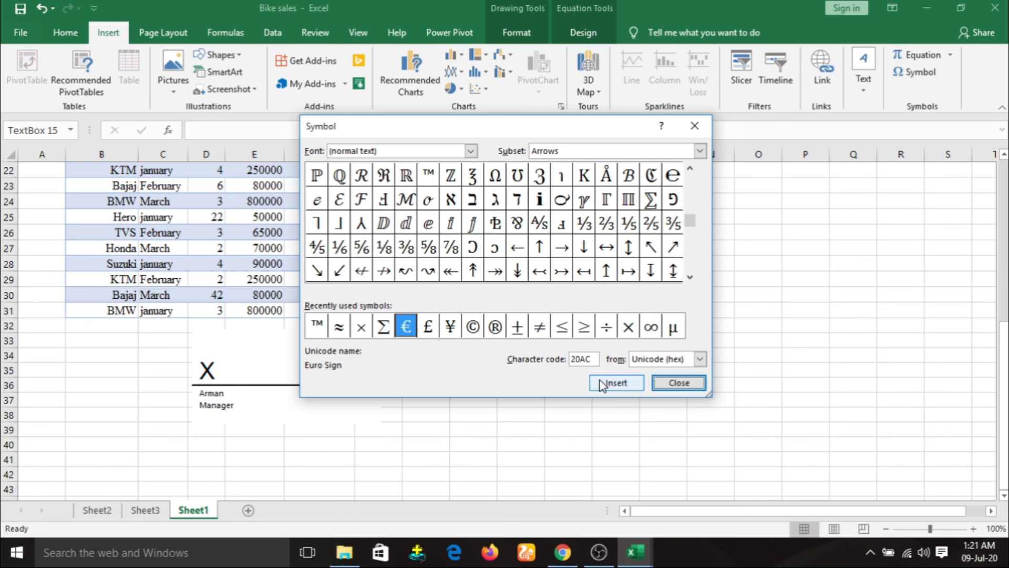
pyautogui.click(680, 384)
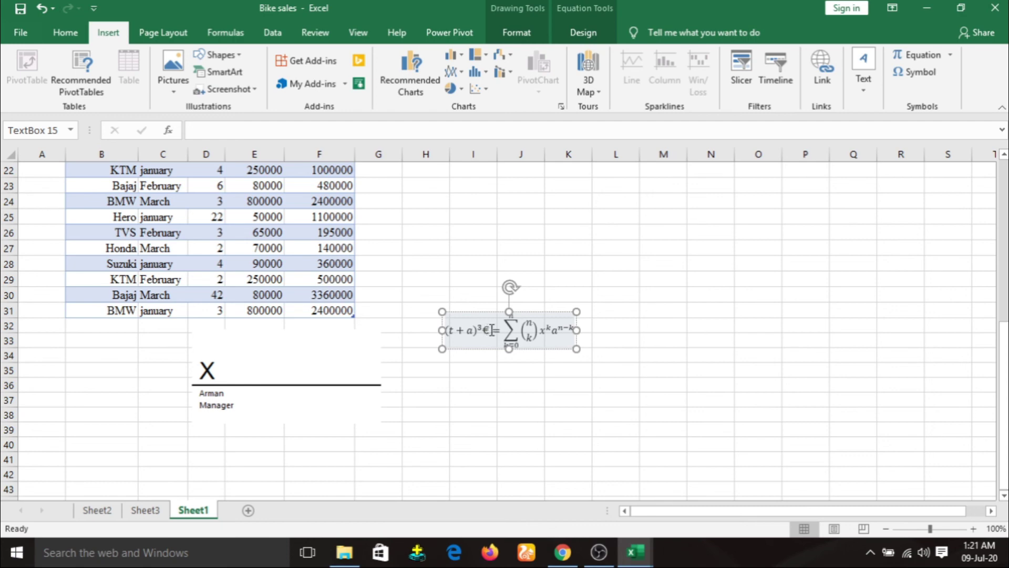
pyautogui.moveTo(489, 329); pyautogui.dragTo(483, 330)
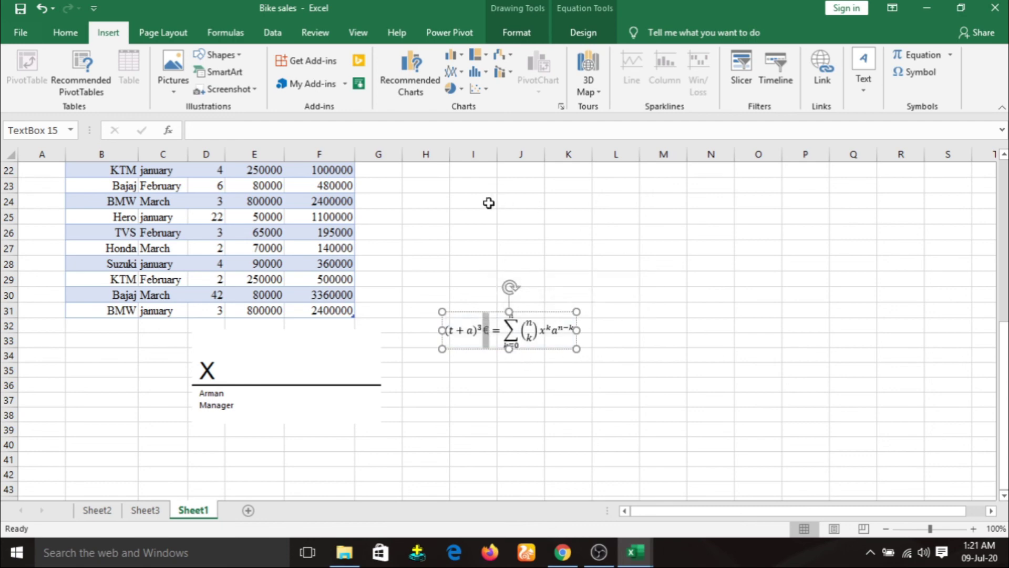
pyautogui.click(475, 248)
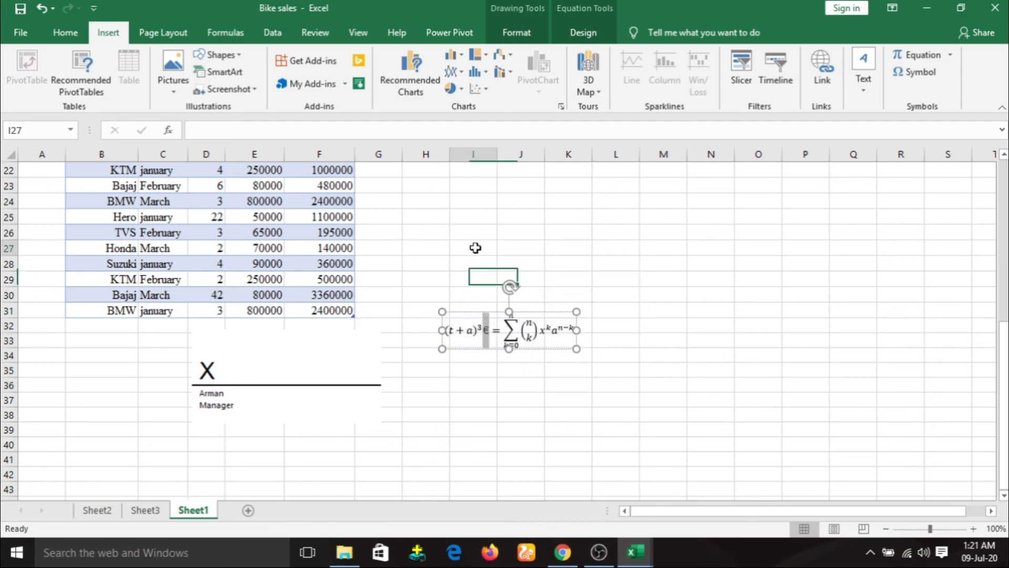
# Step: Delete the x^k term, then delete the whole equation box
pyautogui.click(548, 331)
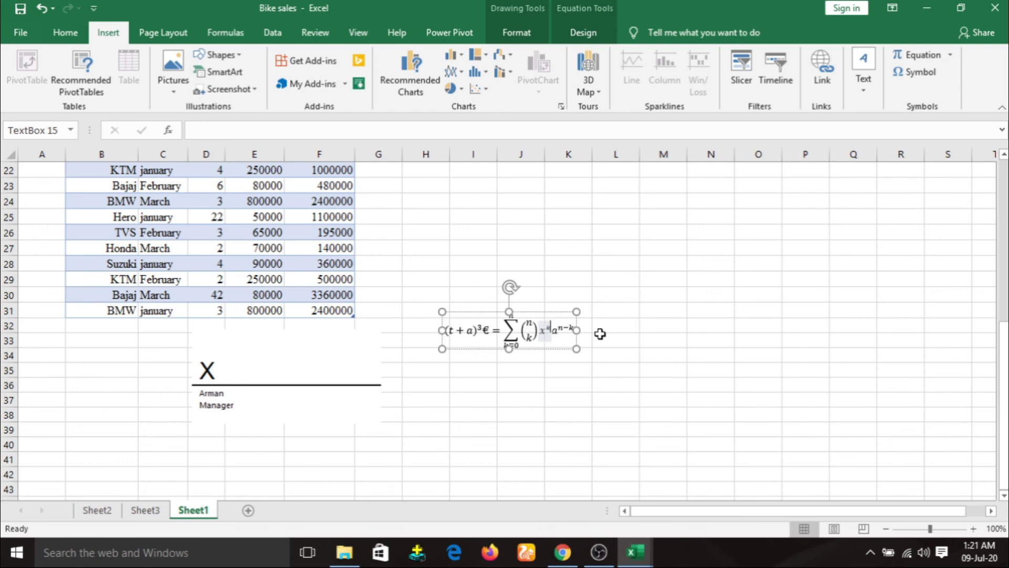
pyautogui.press('Delete')
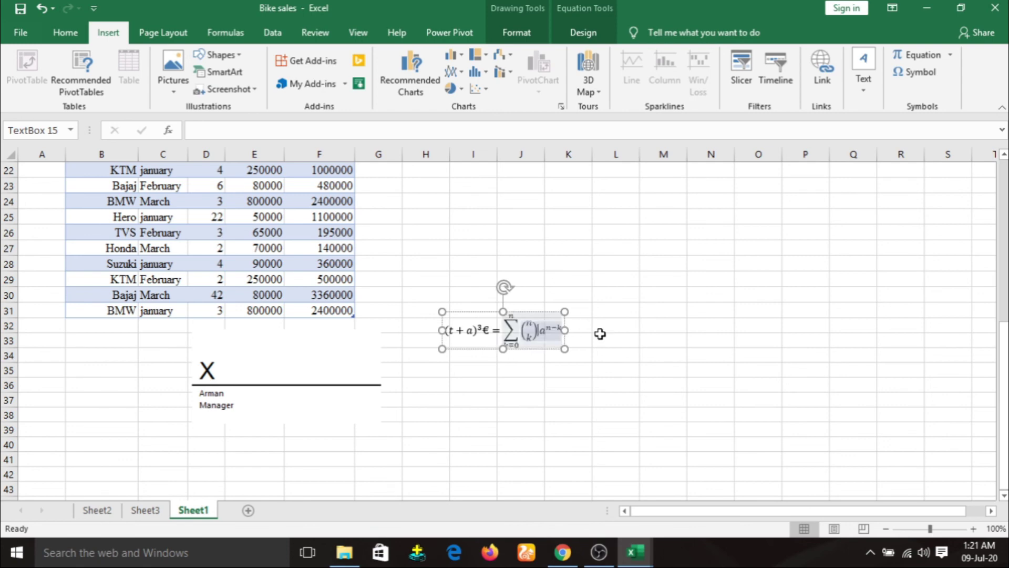
pyautogui.click(452, 314)
pyautogui.press('Delete')
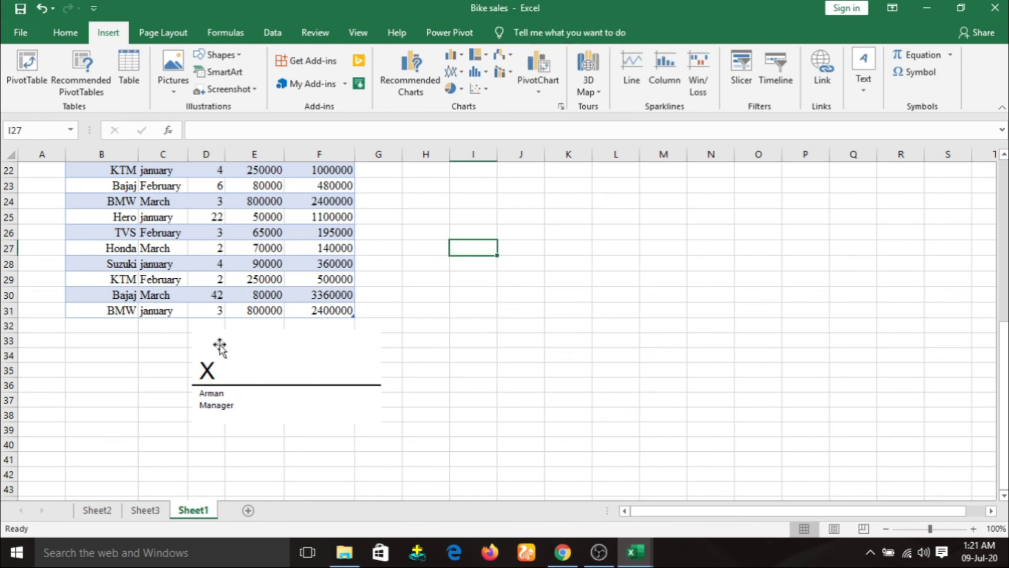
# Step: Delete the signature line and return to the top of the sheet
pyautogui.click(235, 374)
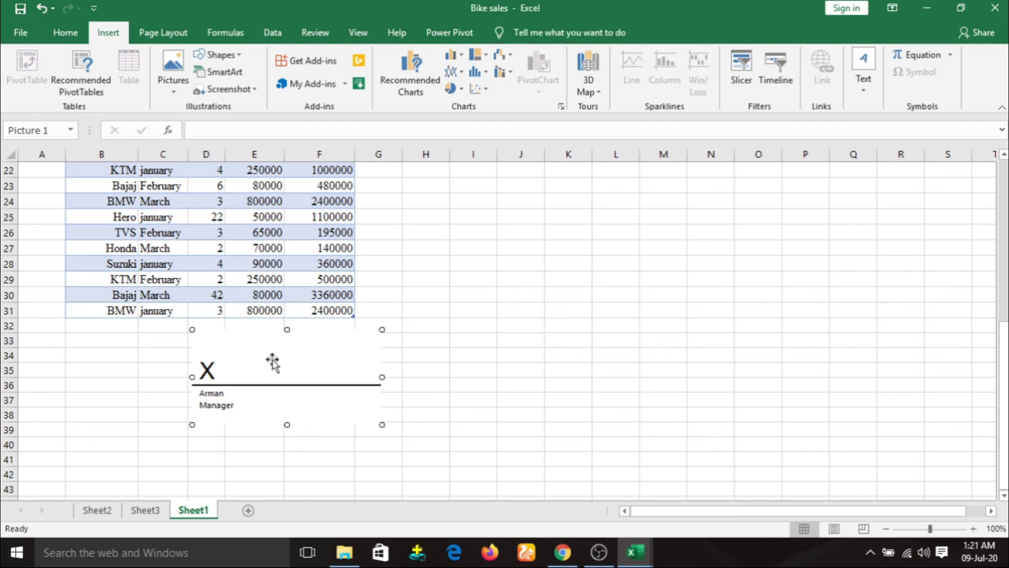
pyautogui.press('Delete')
pyautogui.scroll(5, 320, 371)
pyautogui.scroll(2, 415, 375)
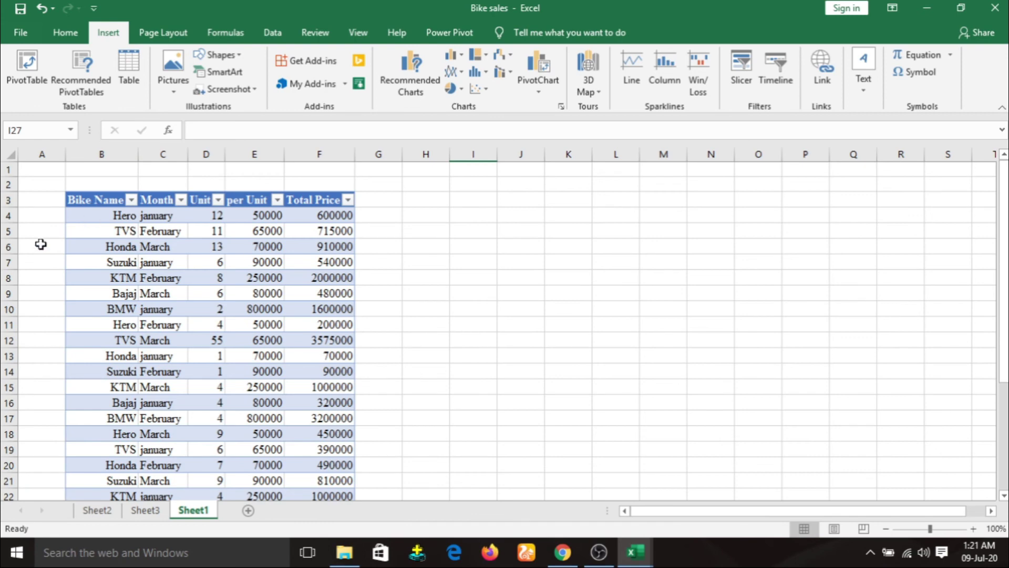